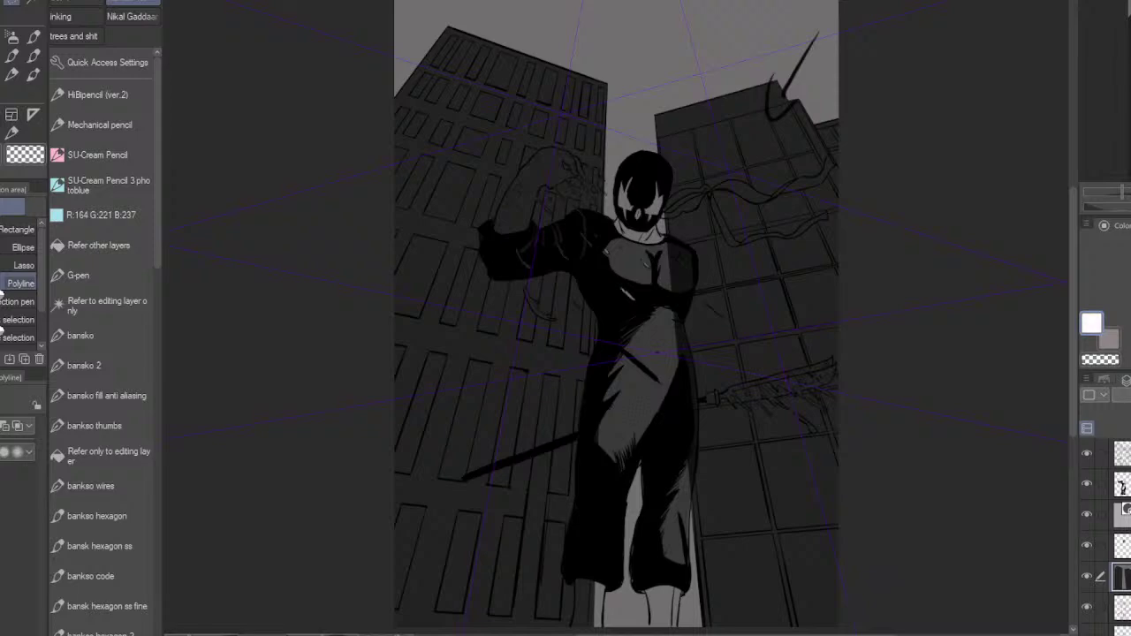
Step: Add a new layer and paint the mask's eyes and mouth marking solid white with the bansko fill anti aliasing brush
key(ctrl+shift+n)
scroll(616, 313, up, 5)
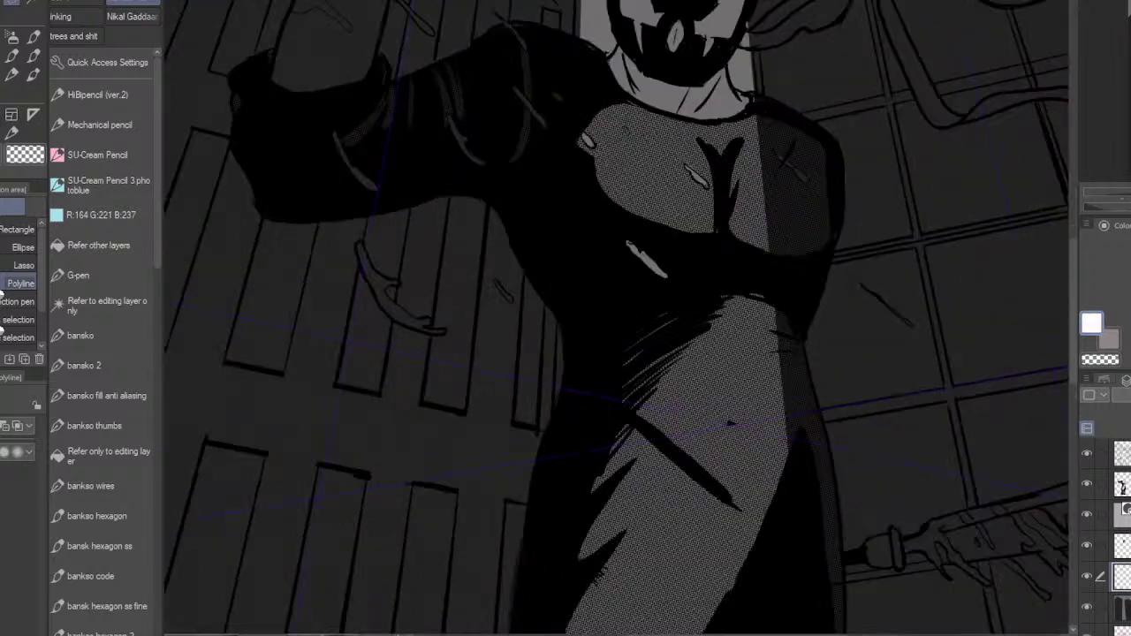
drag(610, 203, 627, 574)
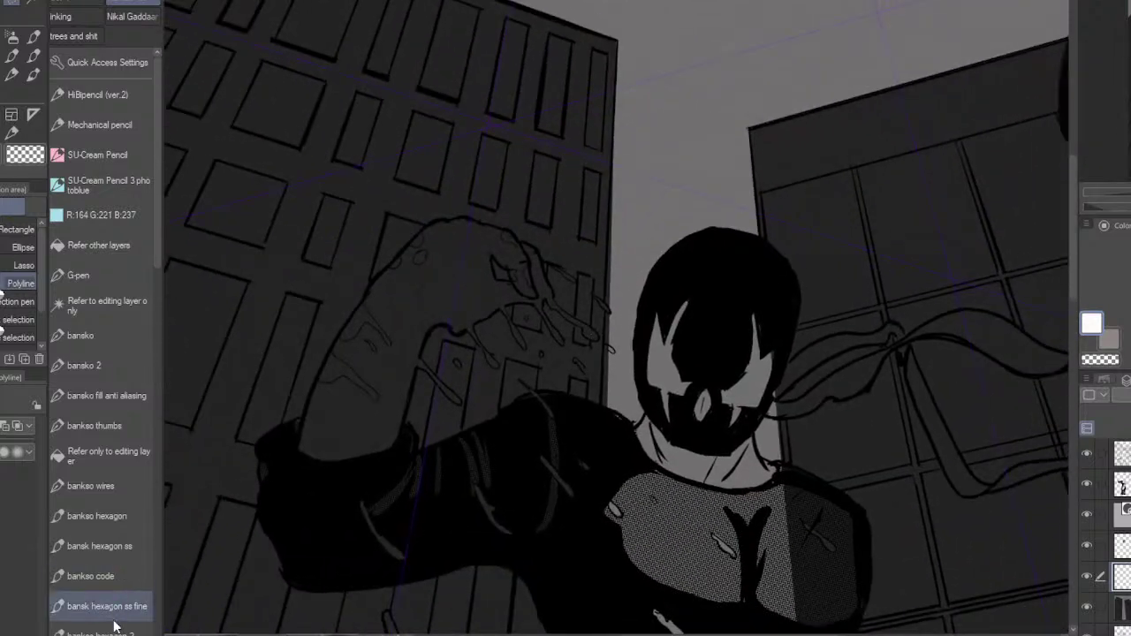
click(138, 397)
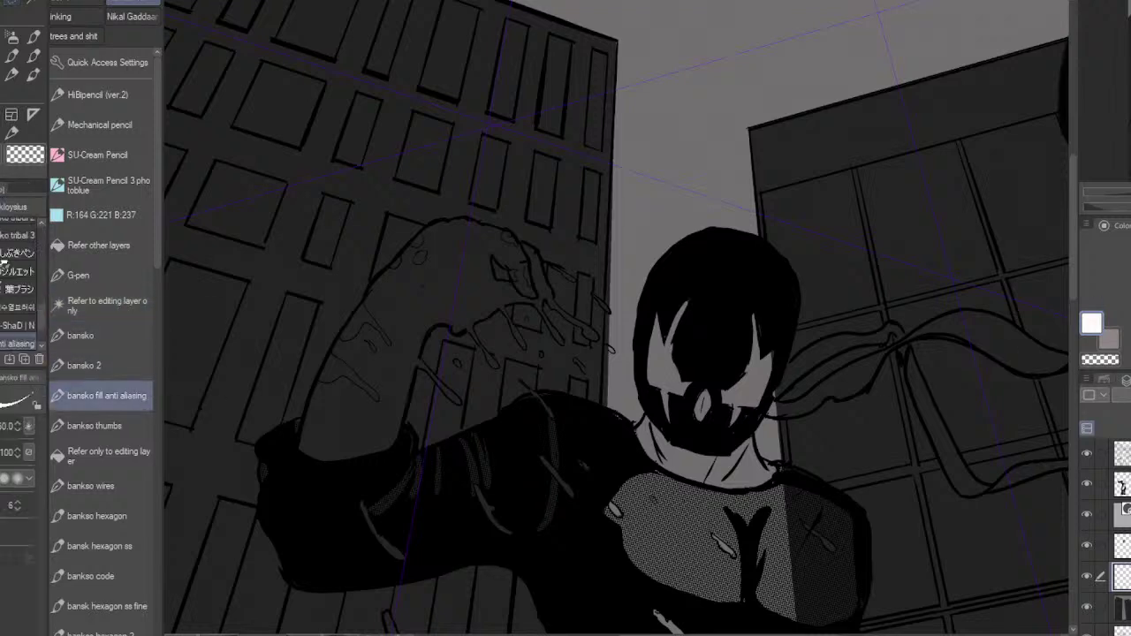
scroll(615, 318, up, 3)
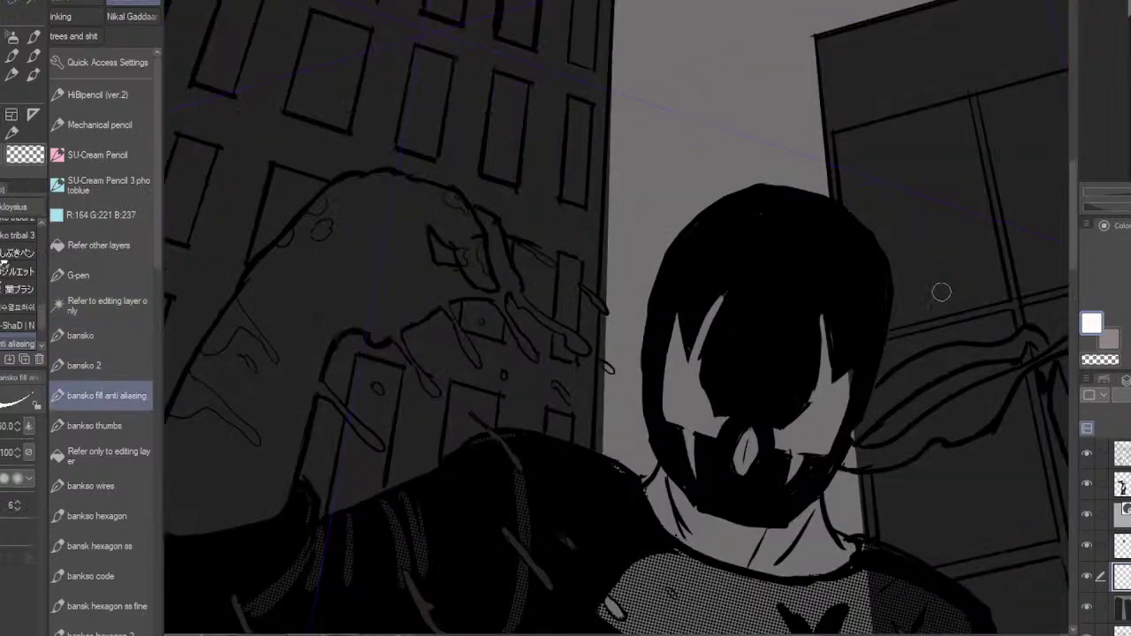
mouse_move(717, 298)
mouse_down()
mouse_move(681, 324)
mouse_move(670, 368)
mouse_move(679, 449)
mouse_move(696, 372)
mouse_move(721, 444)
mouse_up()
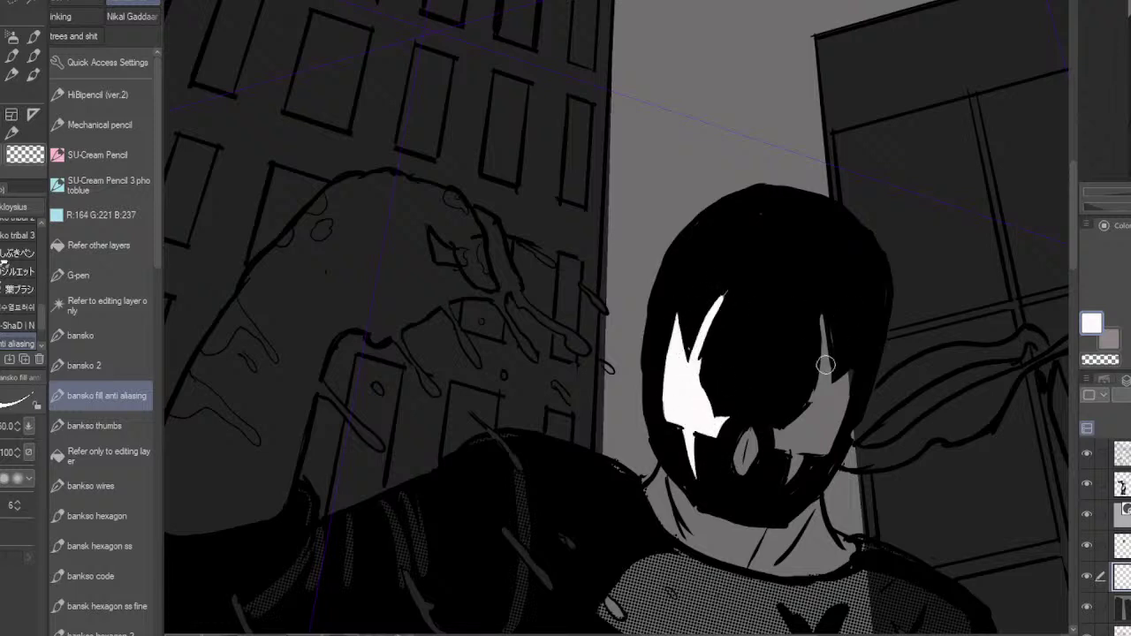
mouse_move(825, 364)
mouse_down()
mouse_move(814, 437)
mouse_move(794, 448)
mouse_move(772, 400)
mouse_move(748, 413)
mouse_move(747, 471)
mouse_up()
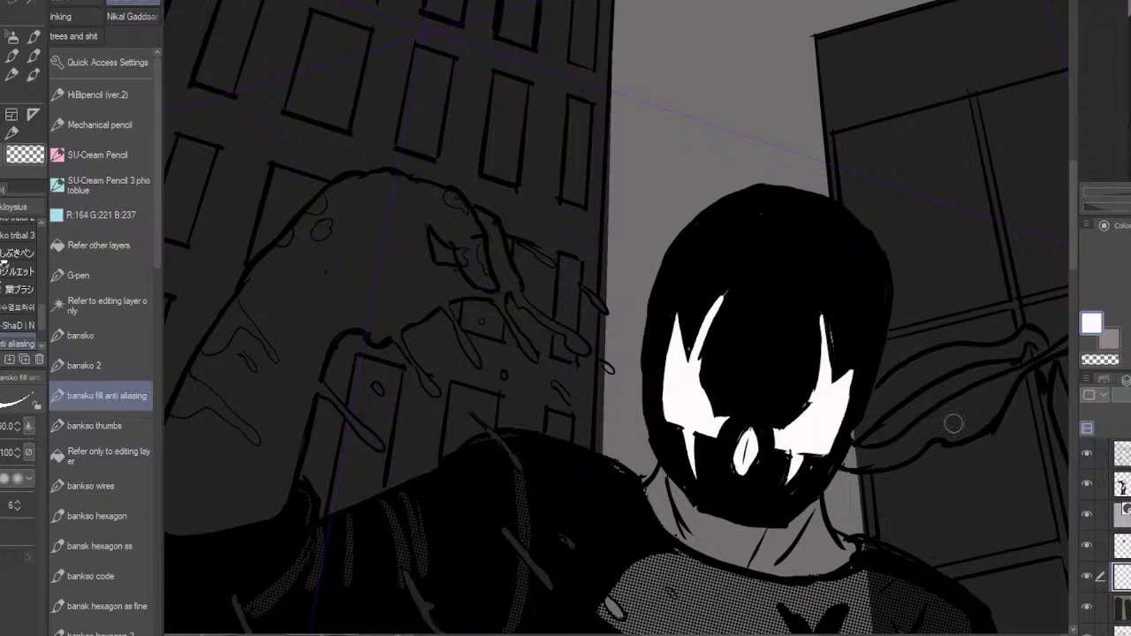
Step: Paint both of the figure's ankles below the trouser cuffs solid white
mouse_move(1073, 216)
mouse_down()
mouse_move(1073, 521)
mouse_move(1072, 511)
mouse_up()
mouse_move(827, 349)
mouse_down()
mouse_move(840, 493)
mouse_move(835, 336)
mouse_move(948, 341)
mouse_move(934, 322)
mouse_move(884, 326)
mouse_move(935, 385)
mouse_move(941, 356)
mouse_move(941, 377)
mouse_move(934, 392)
mouse_move(925, 335)
mouse_move(911, 358)
mouse_move(901, 346)
mouse_move(860, 495)
mouse_move(838, 487)
mouse_move(850, 351)
mouse_move(877, 318)
mouse_up()
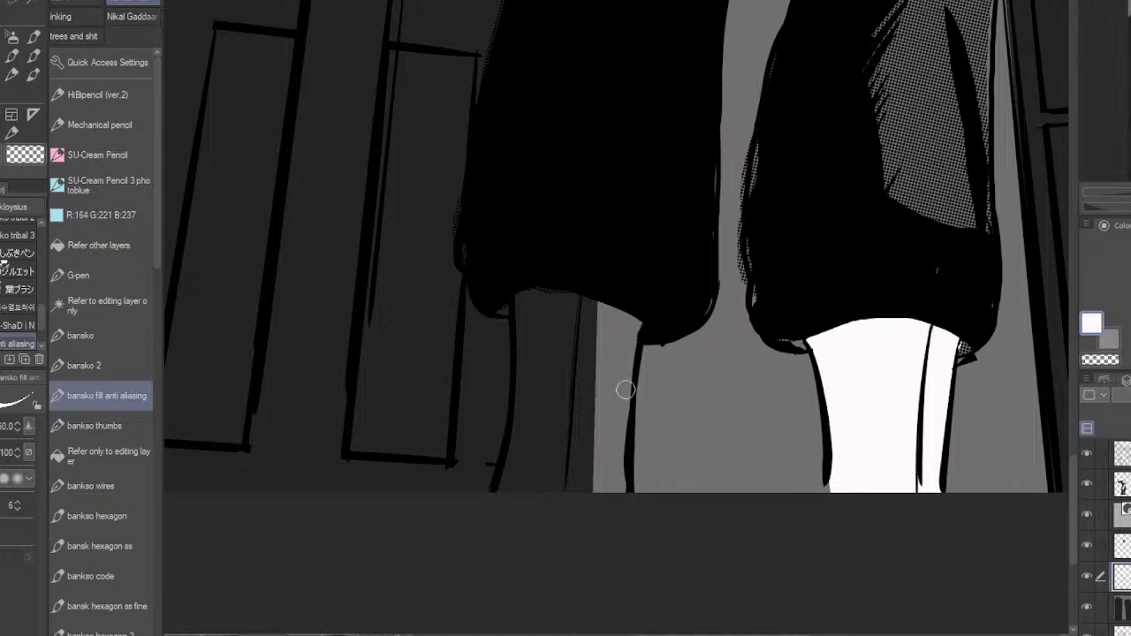
mouse_move(543, 325)
mouse_down()
mouse_move(506, 497)
mouse_move(625, 488)
mouse_move(637, 329)
mouse_move(554, 295)
mouse_move(523, 447)
mouse_move(556, 297)
mouse_move(560, 322)
mouse_move(571, 305)
mouse_move(592, 341)
mouse_move(602, 425)
mouse_move(613, 366)
mouse_up()
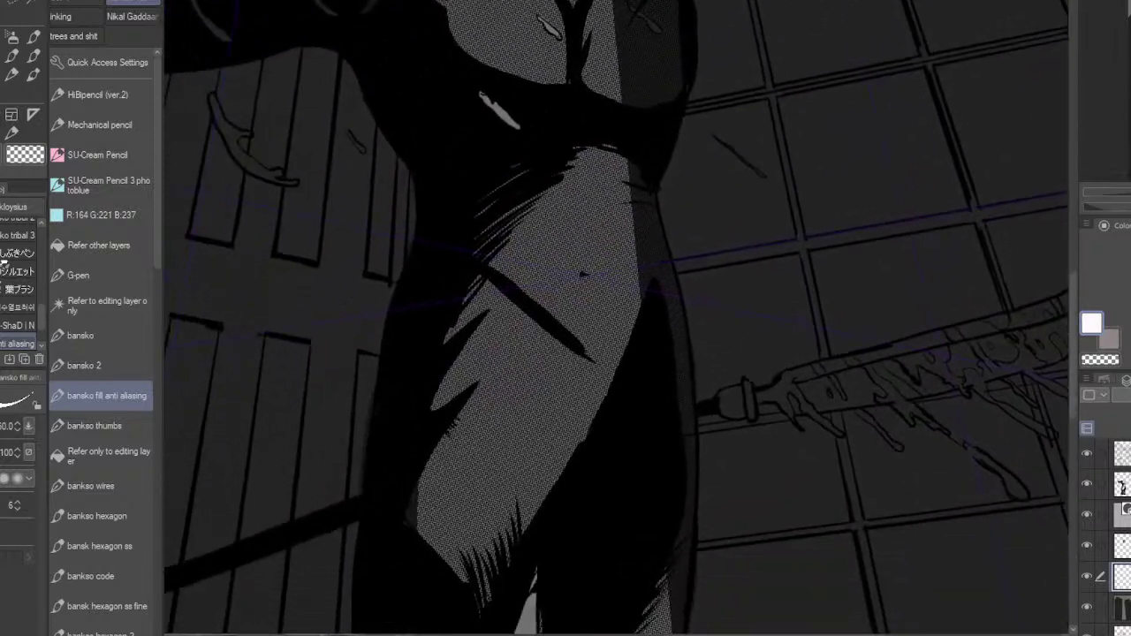
Step: Duplicate the white fill layer and apply a Gaussian blur to the lower copy for a soft glow
click(1123, 395)
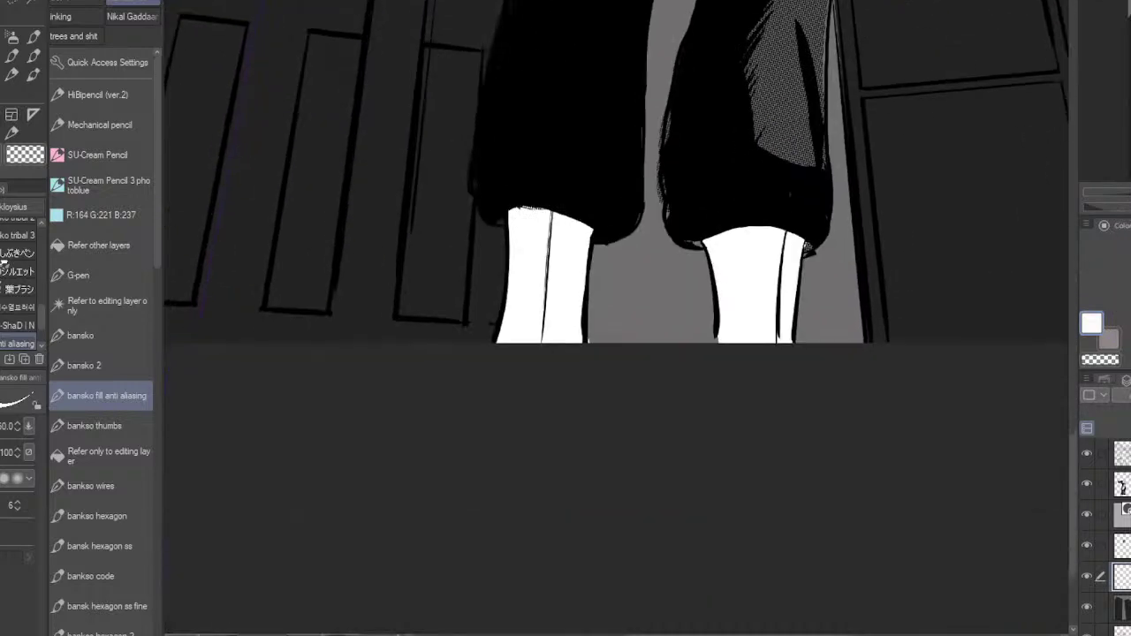
drag(616, 301, 609, 334)
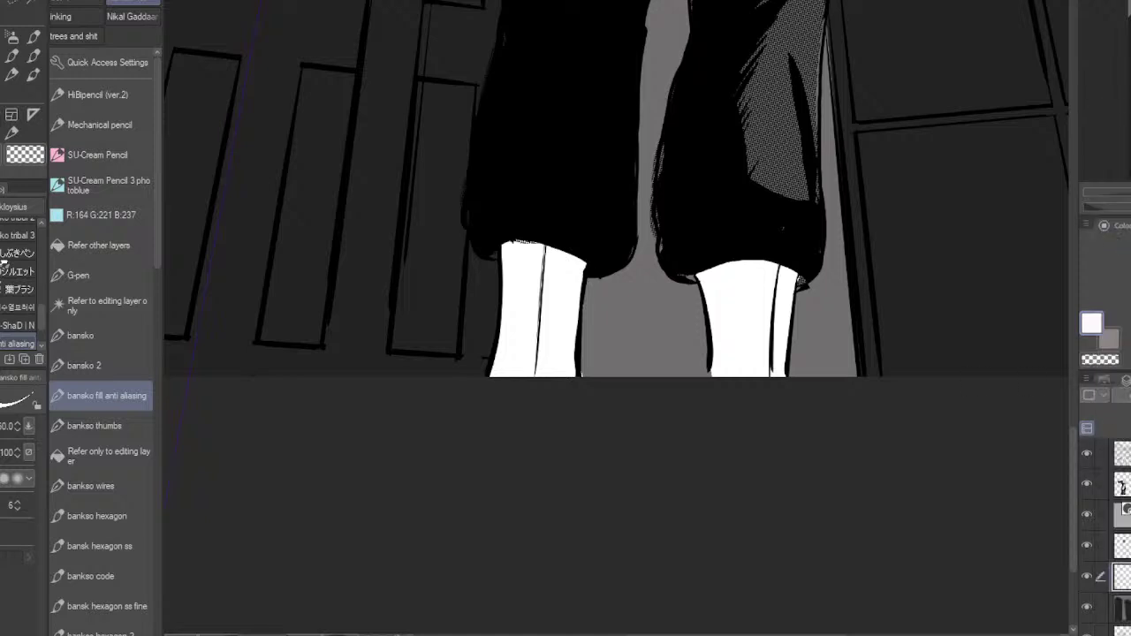
click(1122, 607)
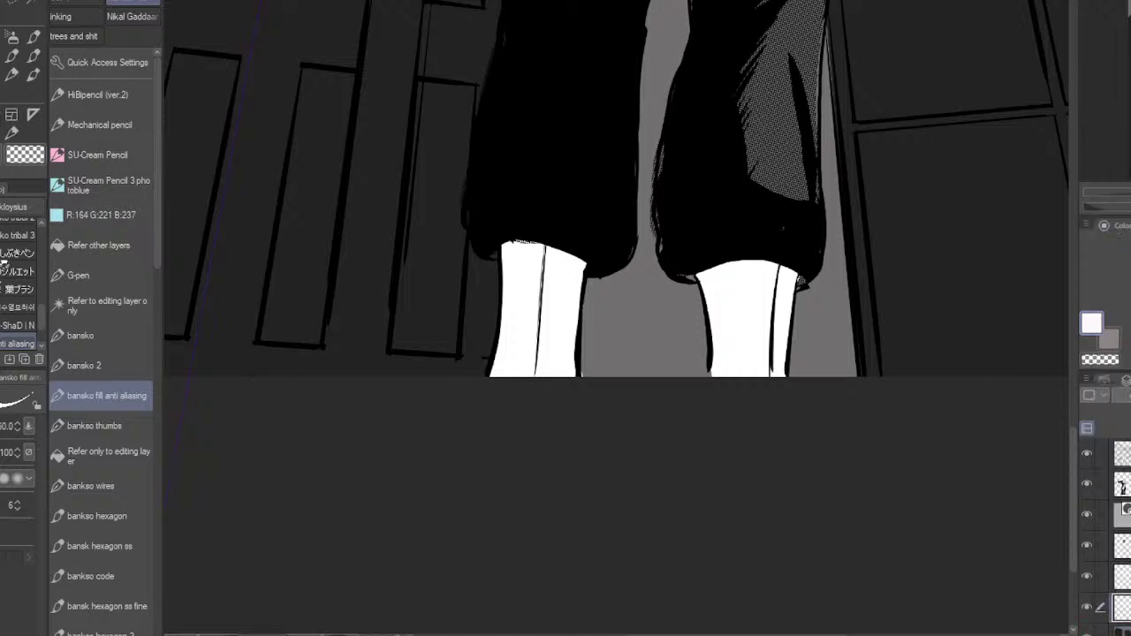
click(171, 0)
mouse_move(209, 0)
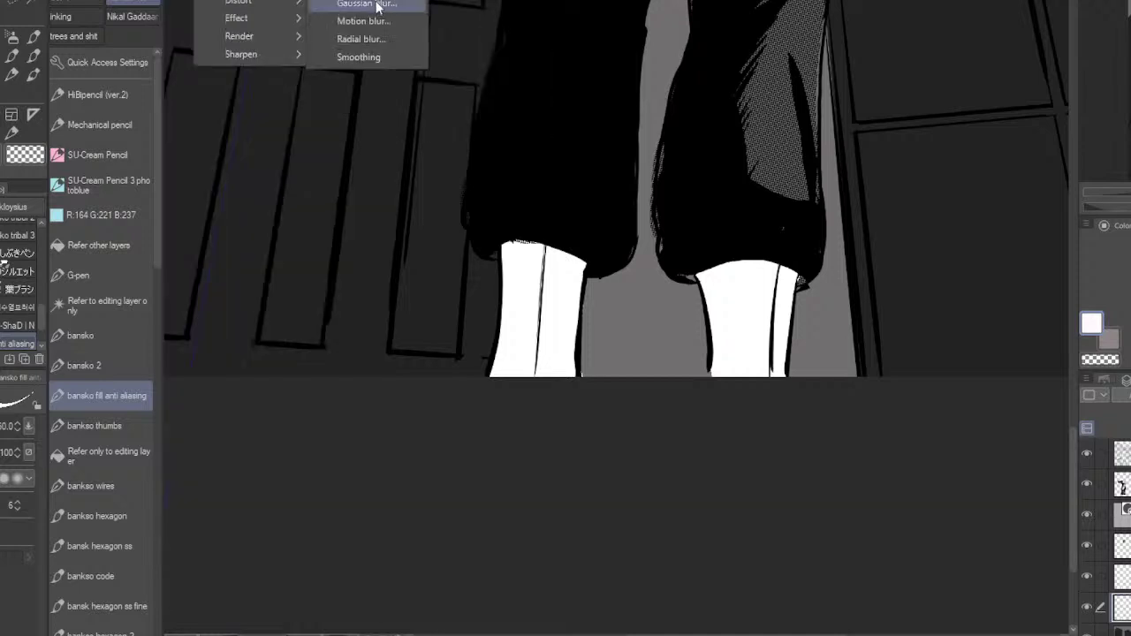
key(Return)
drag(756, 551, 871, 567)
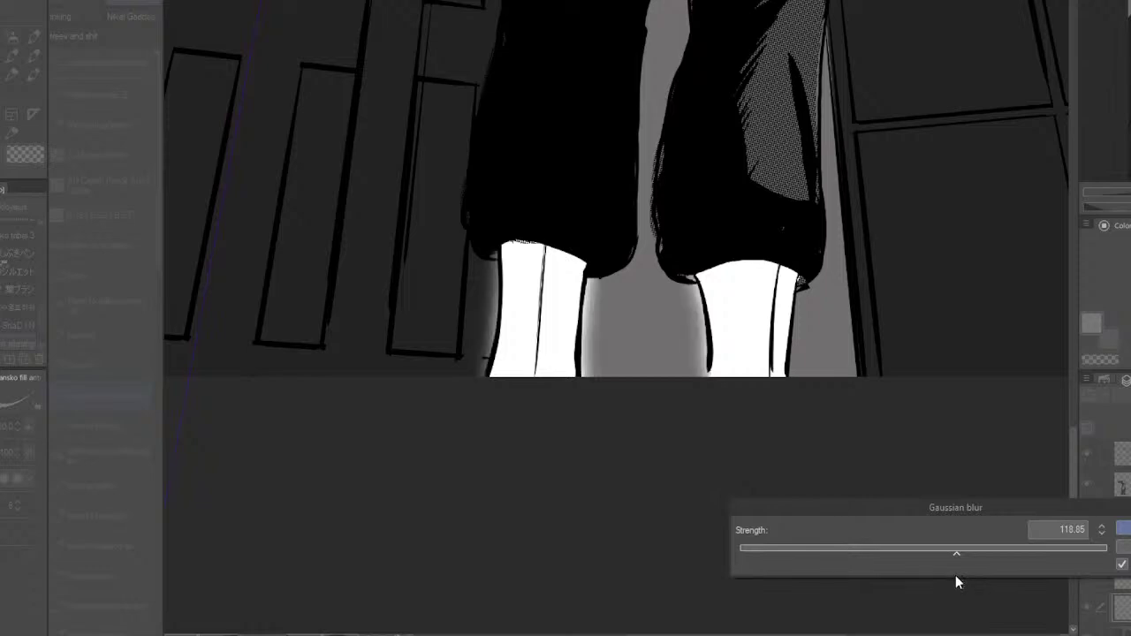
drag(915, 555, 830, 552)
click(1120, 534)
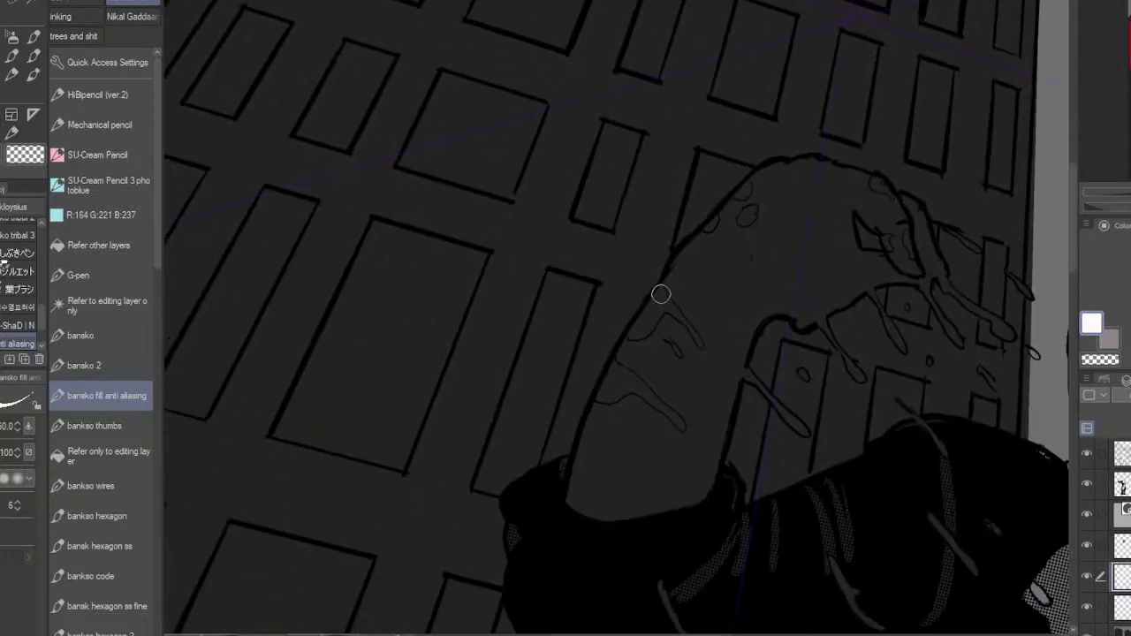
Step: Paint the drips on the raised forearm and the small spots on the wrist and hand white on the sharp fill layer
mouse_move(651, 304)
mouse_down()
mouse_move(632, 333)
mouse_move(676, 295)
mouse_move(649, 308)
mouse_move(666, 300)
mouse_move(707, 345)
mouse_up()
mouse_move(618, 374)
mouse_down()
mouse_move(600, 397)
mouse_move(619, 372)
mouse_move(683, 426)
mouse_move(618, 387)
mouse_up()
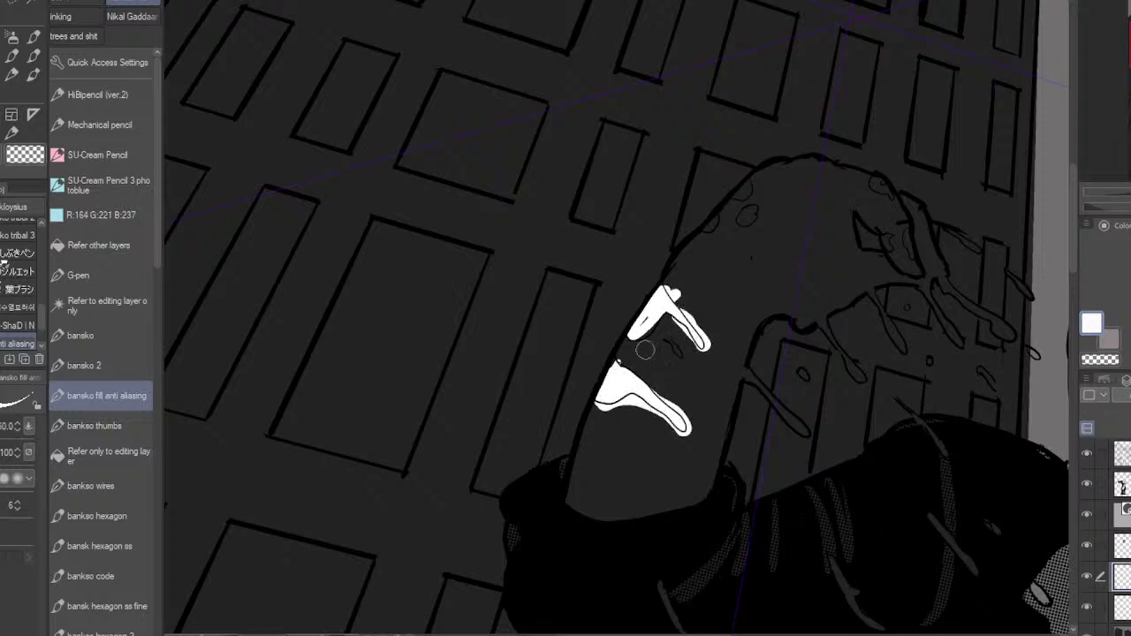
mouse_move(710, 225)
mouse_down()
mouse_move(742, 189)
mouse_move(752, 214)
mouse_move(739, 216)
mouse_move(765, 205)
mouse_up()
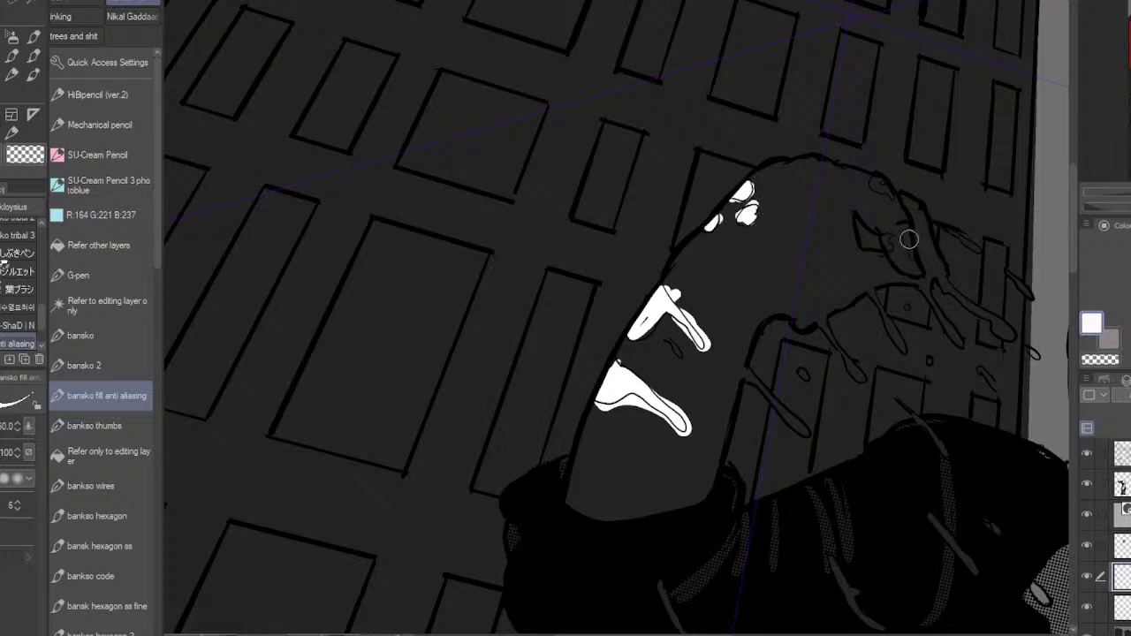
mouse_move(905, 232)
mouse_down()
mouse_move(910, 256)
mouse_move(888, 246)
mouse_up()
drag(874, 183, 892, 193)
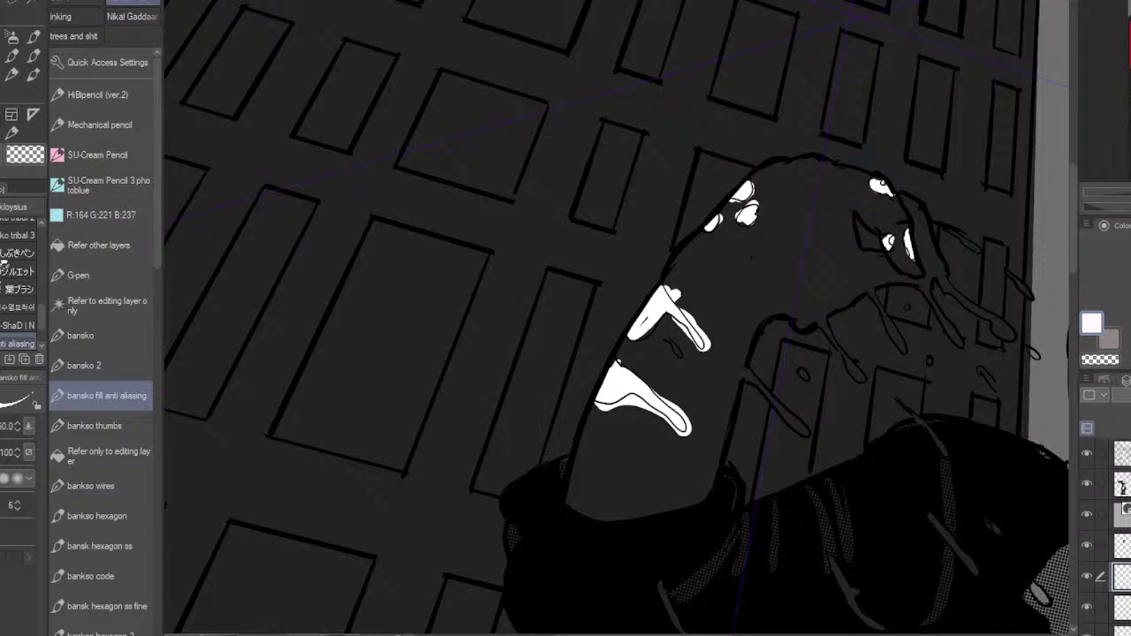
Step: Set the drawing colour to dark red and line the forearm's inner edge along the sleeve opening with the bansko brush
click(1093, 324)
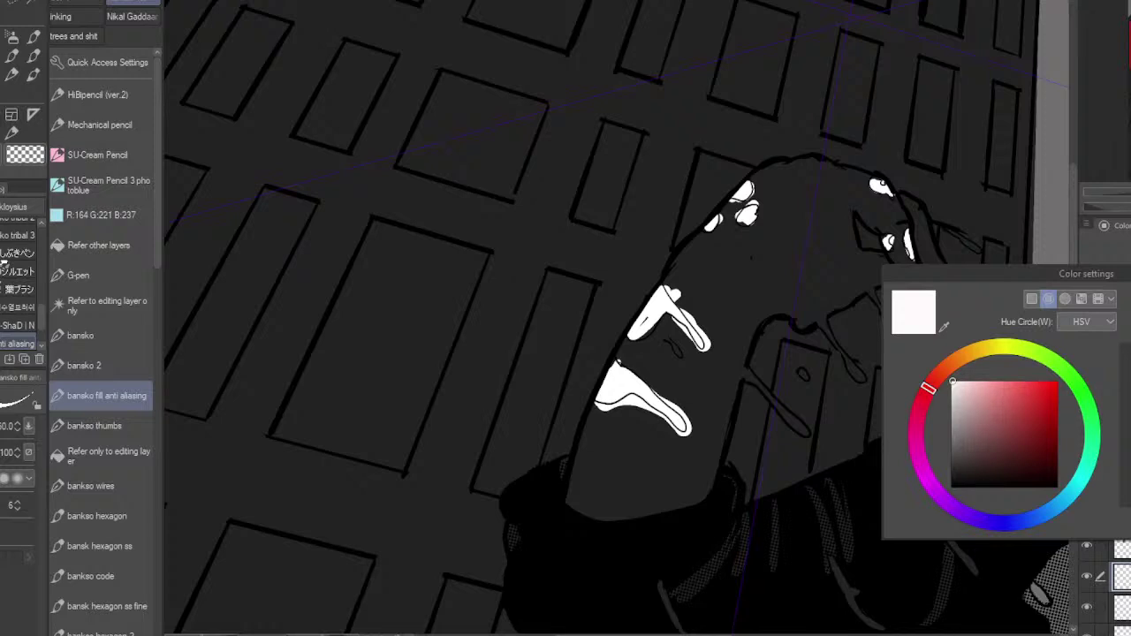
click(1057, 446)
mouse_move(928, 388)
mouse_down()
mouse_move(1086, 463)
mouse_move(1003, 348)
mouse_move(1080, 390)
mouse_move(927, 389)
mouse_up()
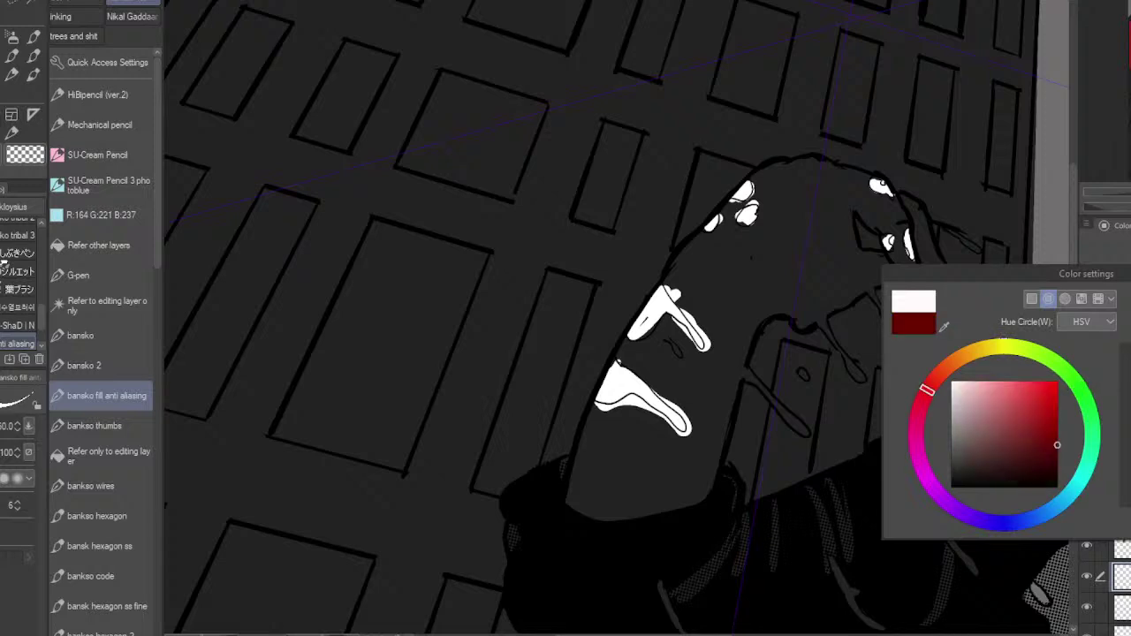
key(Return)
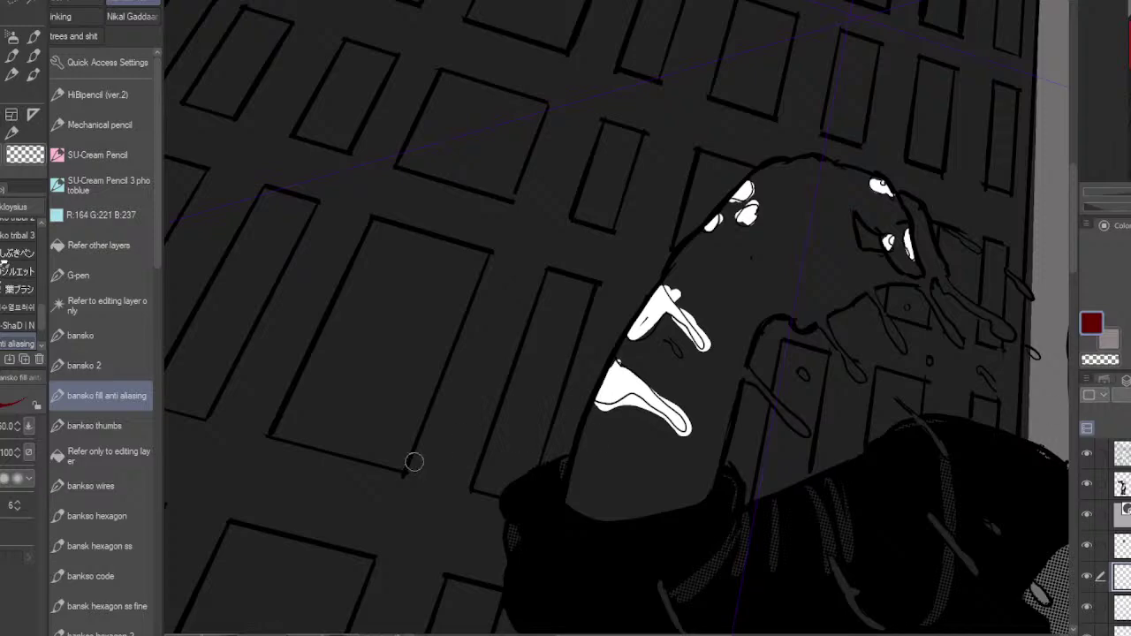
click(81, 335)
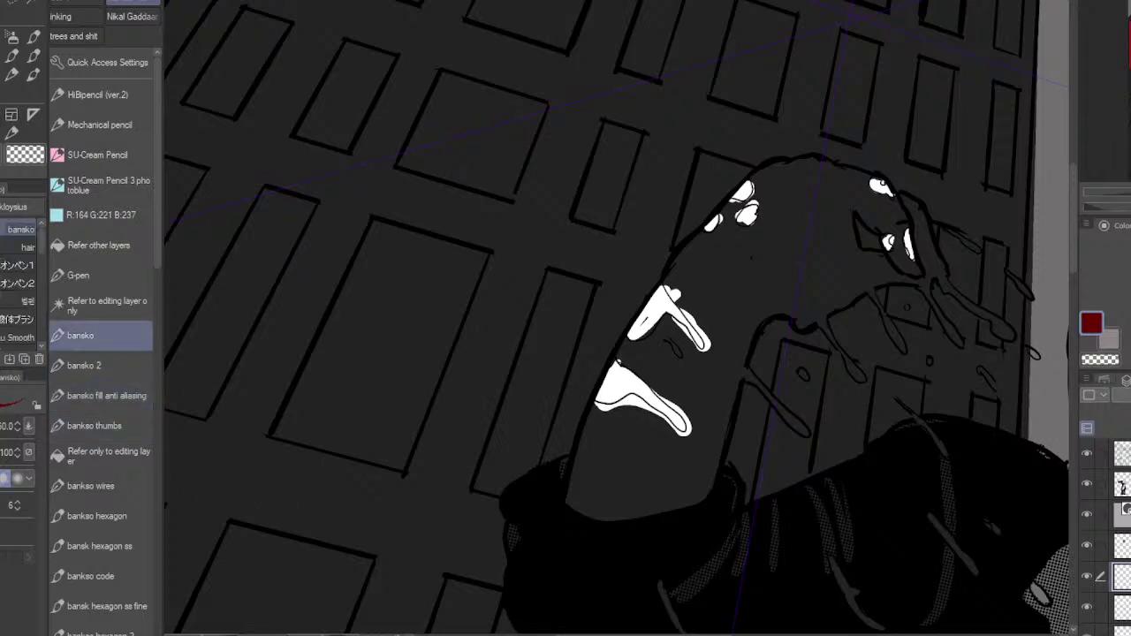
key(ctrl+plus)
mouse_move(618, 531)
mouse_down()
mouse_move(689, 128)
mouse_move(712, 366)
mouse_up()
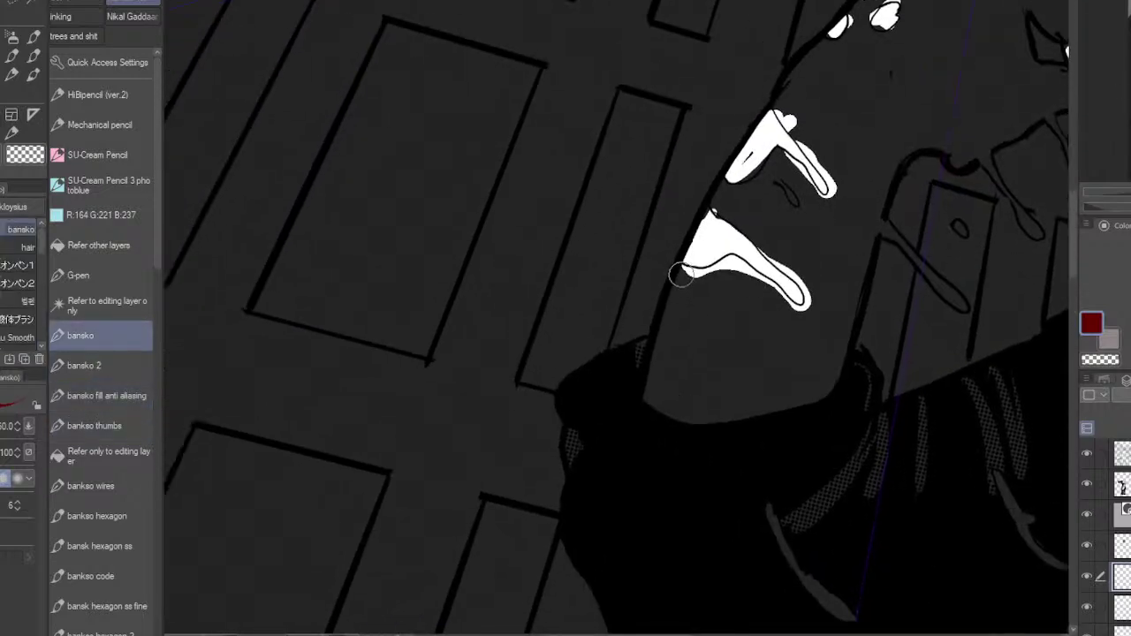
mouse_move(681, 275)
mouse_down()
mouse_move(655, 402)
mouse_move(693, 414)
mouse_move(776, 414)
mouse_move(805, 403)
mouse_move(841, 353)
mouse_up()
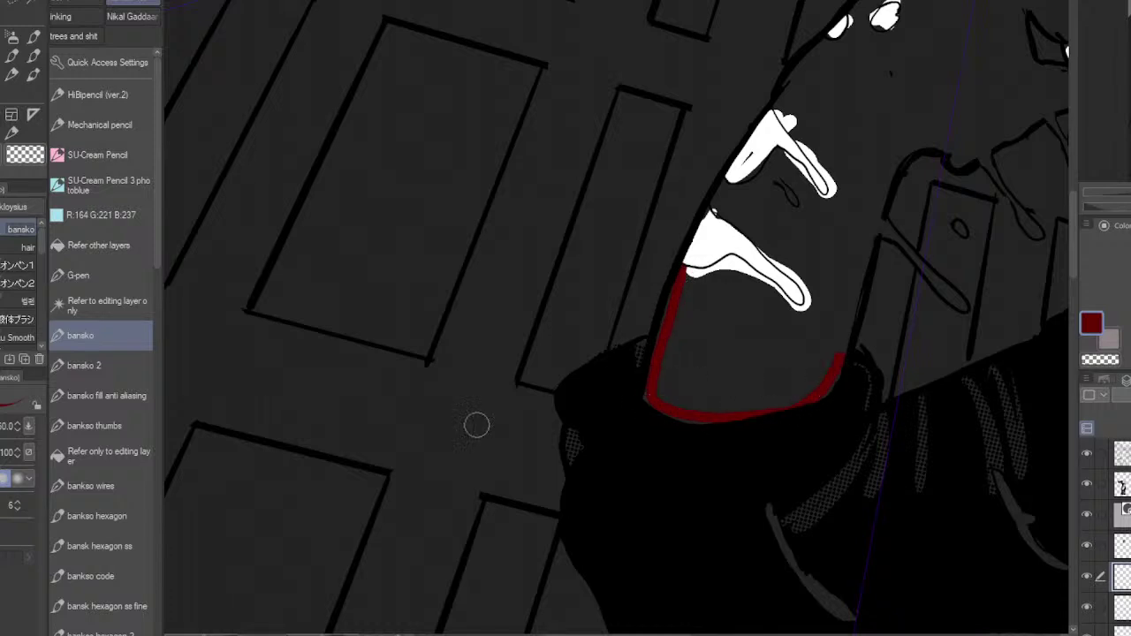
Step: Extend the dark red border up the forearm and around the lower white drip with the bansko fill anti aliasing brush
click(147, 396)
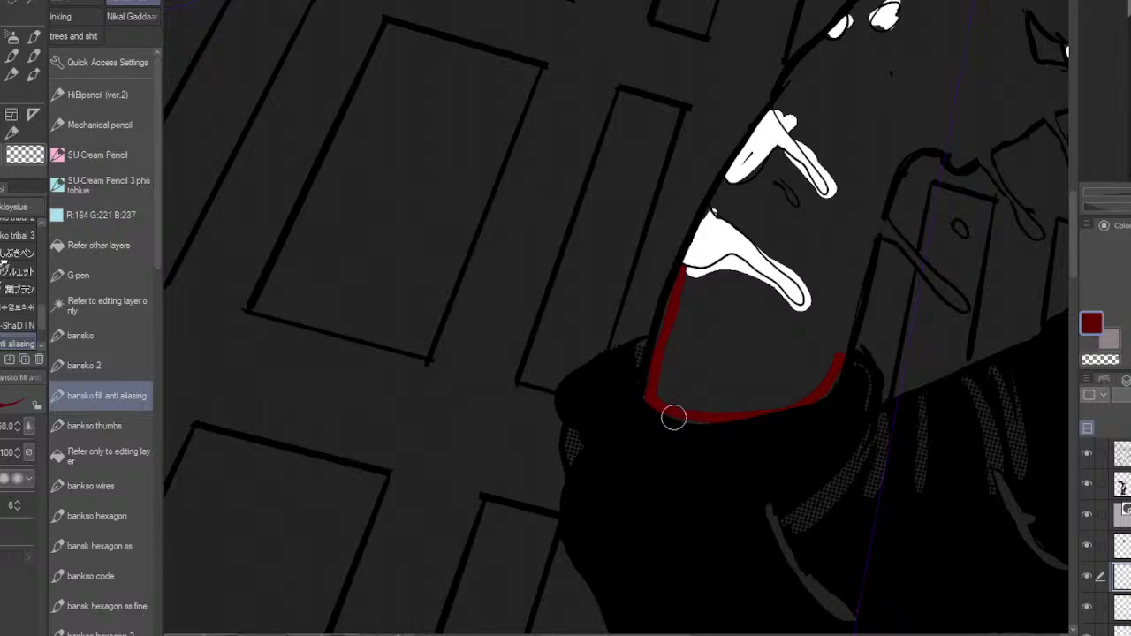
mouse_move(673, 418)
mouse_down()
mouse_move(785, 410)
mouse_move(824, 391)
mouse_move(878, 220)
mouse_up()
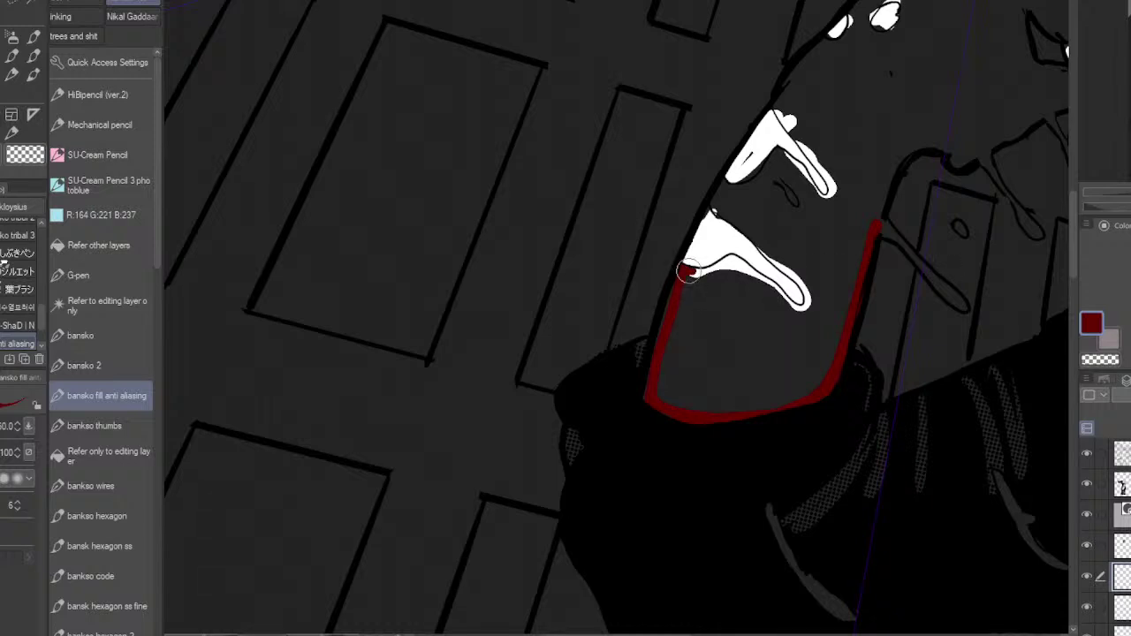
mouse_move(687, 271)
mouse_down()
mouse_move(735, 259)
mouse_move(803, 315)
mouse_up()
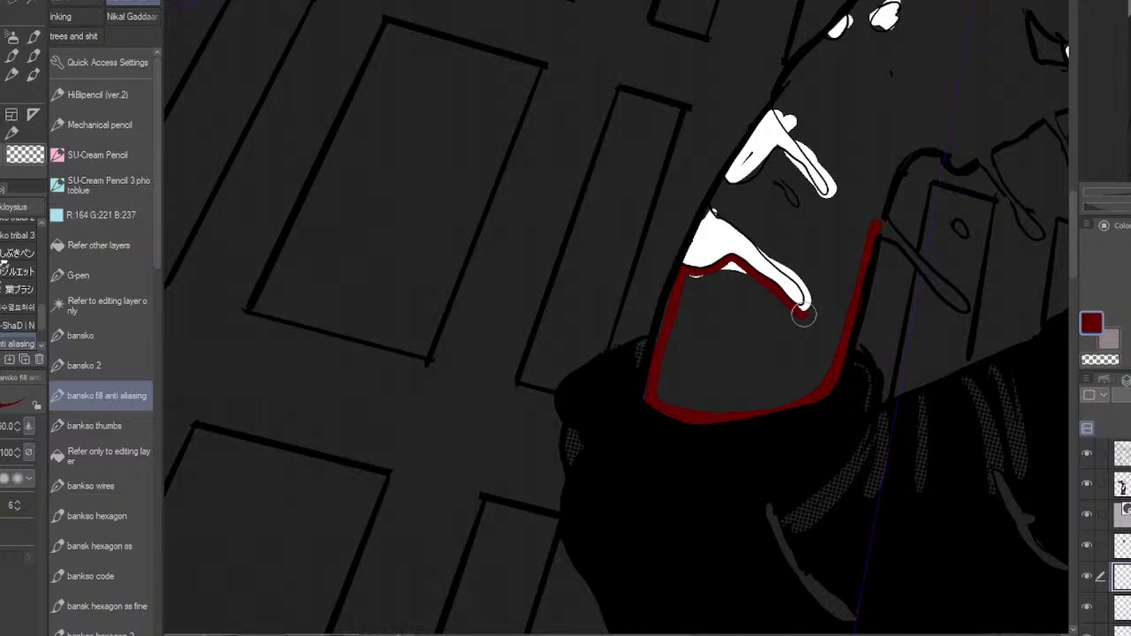
mouse_move(717, 205)
mouse_down()
mouse_move(797, 281)
mouse_move(802, 306)
mouse_up()
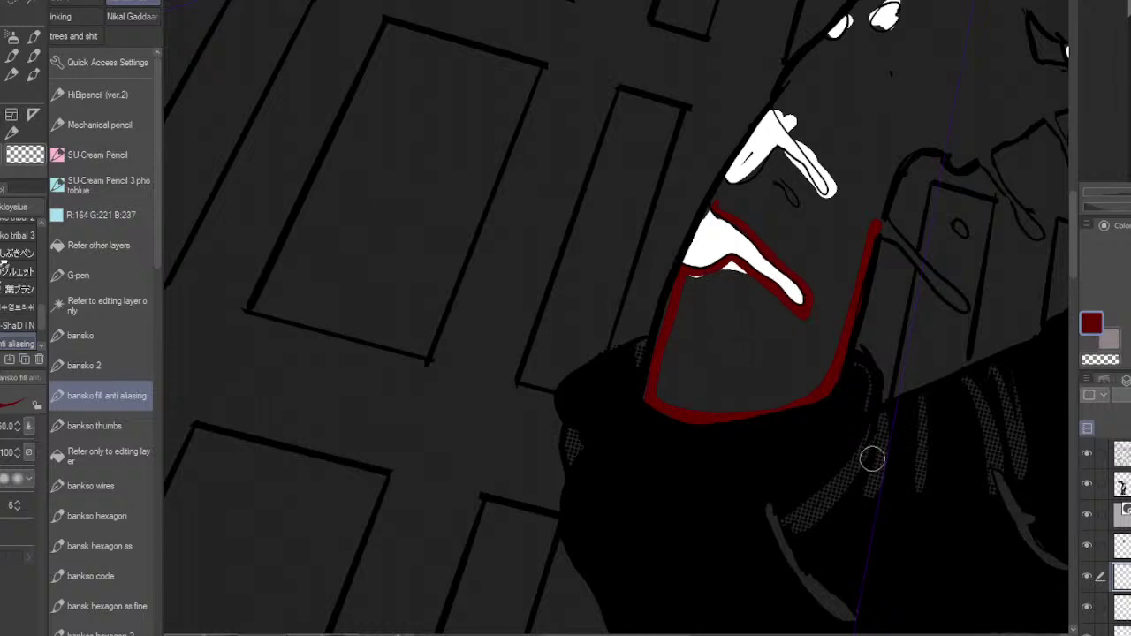
Step: Turn on blue layer colour for the line-art layer and make the fill layer active again
click(1121, 453)
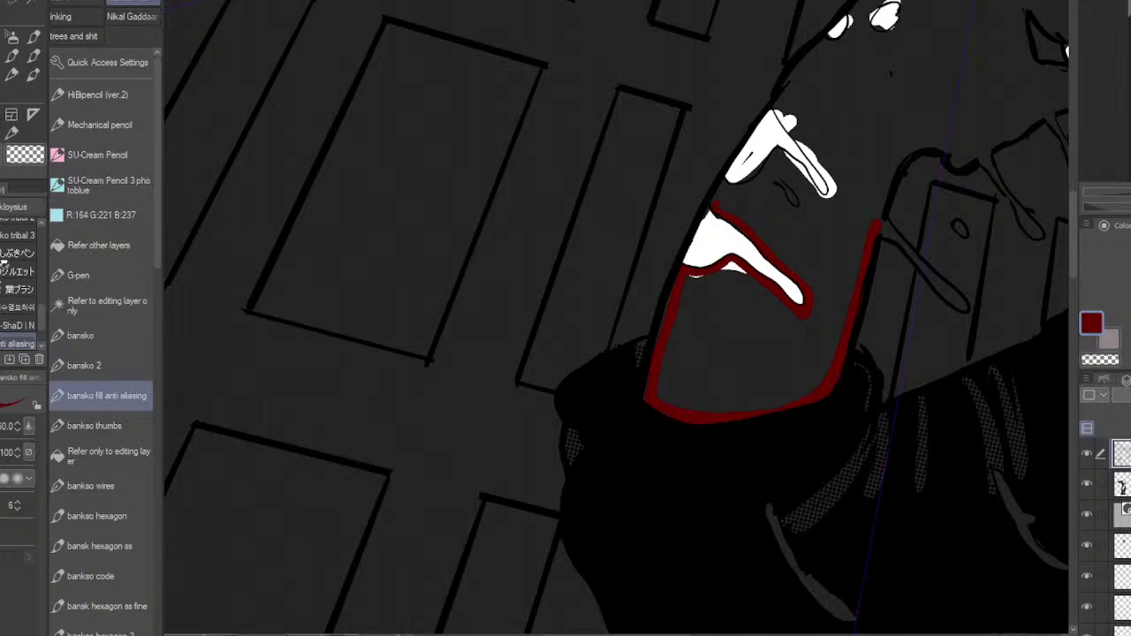
key(ctrl+b)
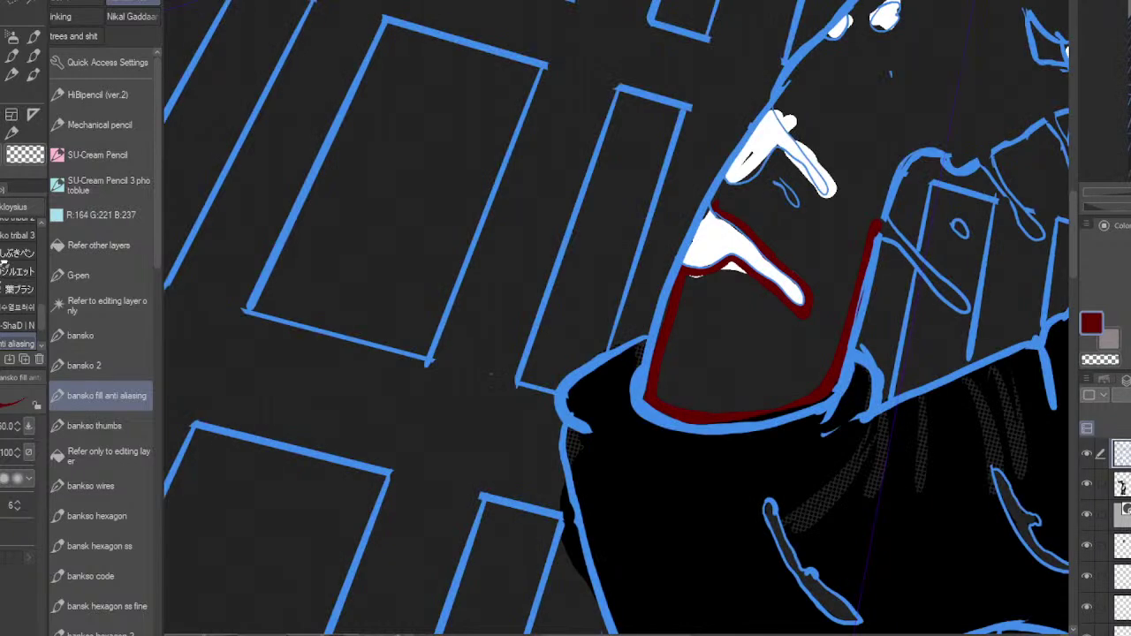
click(1121, 576)
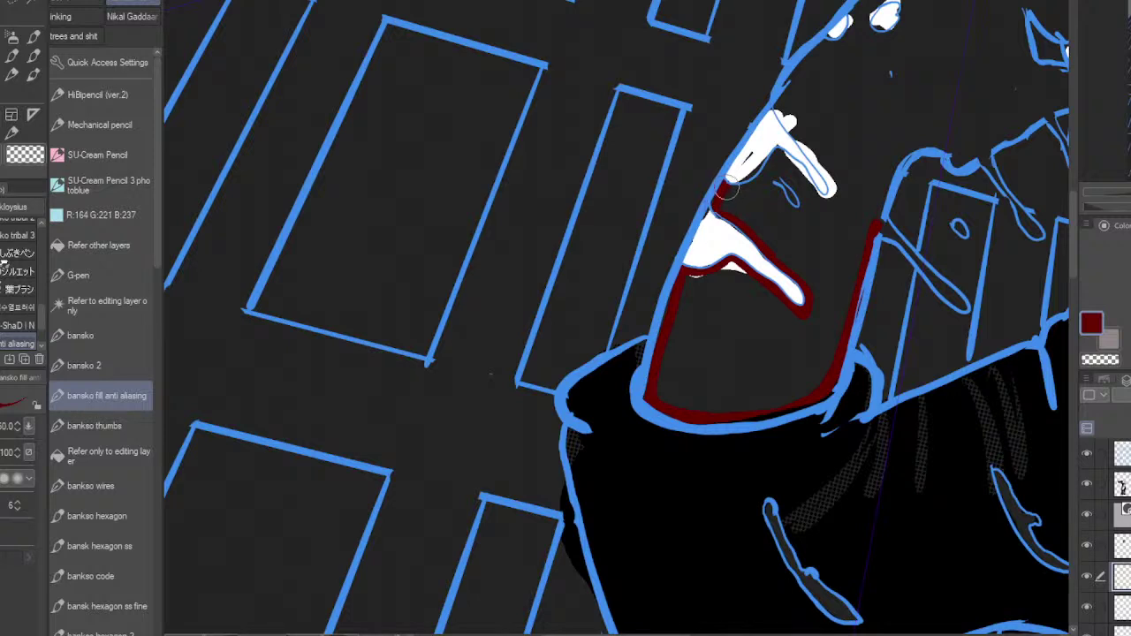
Step: Outline the upper white drip in dark red and continue the border along the forearm's outer edge
mouse_move(727, 187)
mouse_down()
mouse_move(780, 153)
mouse_move(809, 185)
mouse_up()
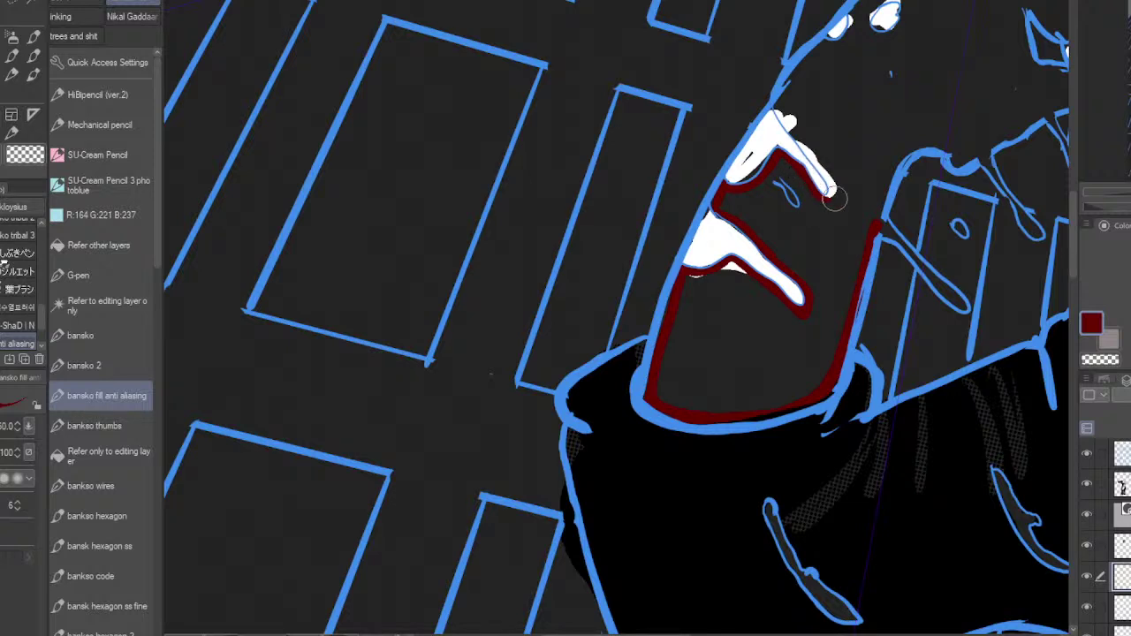
drag(834, 198, 826, 187)
mouse_move(787, 97)
mouse_down()
mouse_move(783, 115)
mouse_move(835, 190)
mouse_up()
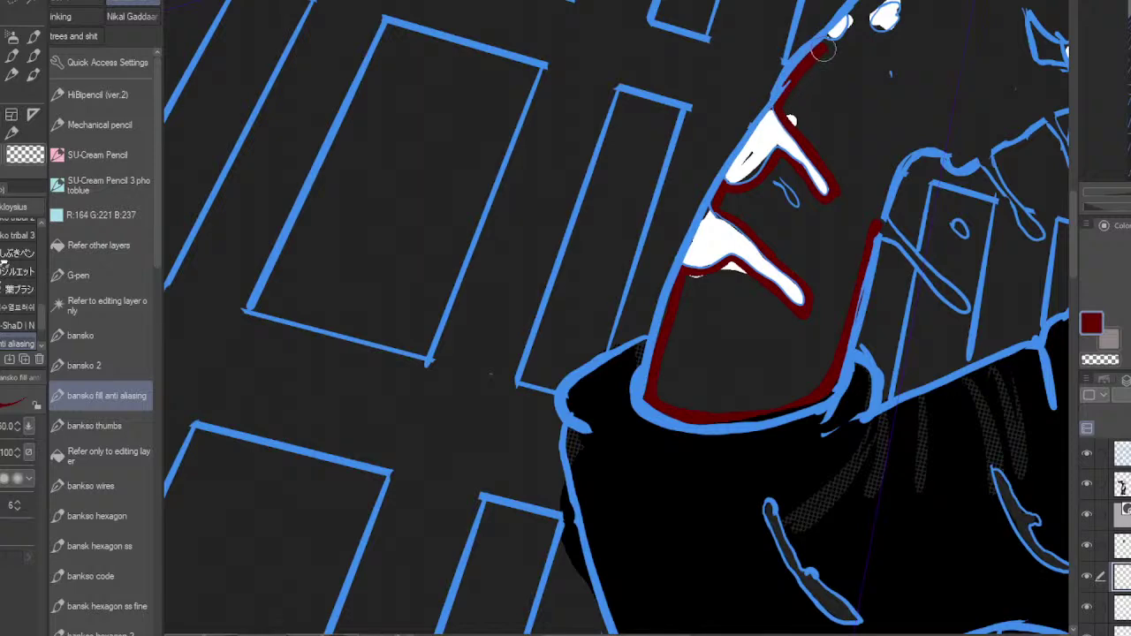
Step: Continue the dark red border from the forearm around the white knuckle highlights, over the top of the fist and down to the fingers
drag(870, 115, 778, 360)
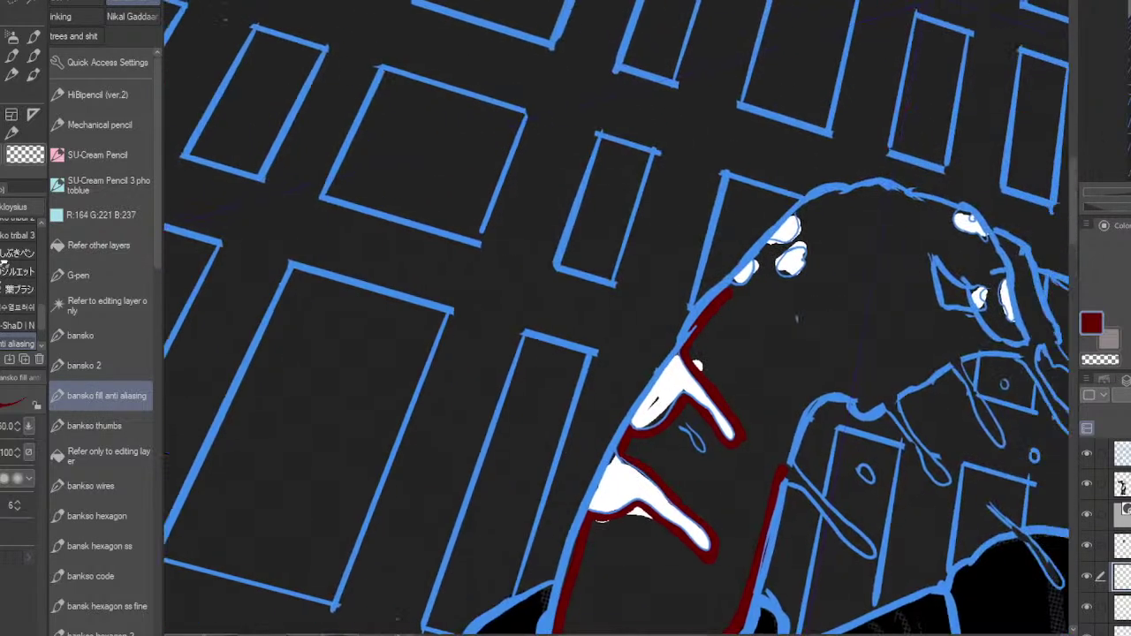
drag(742, 290, 758, 270)
drag(770, 262, 776, 251)
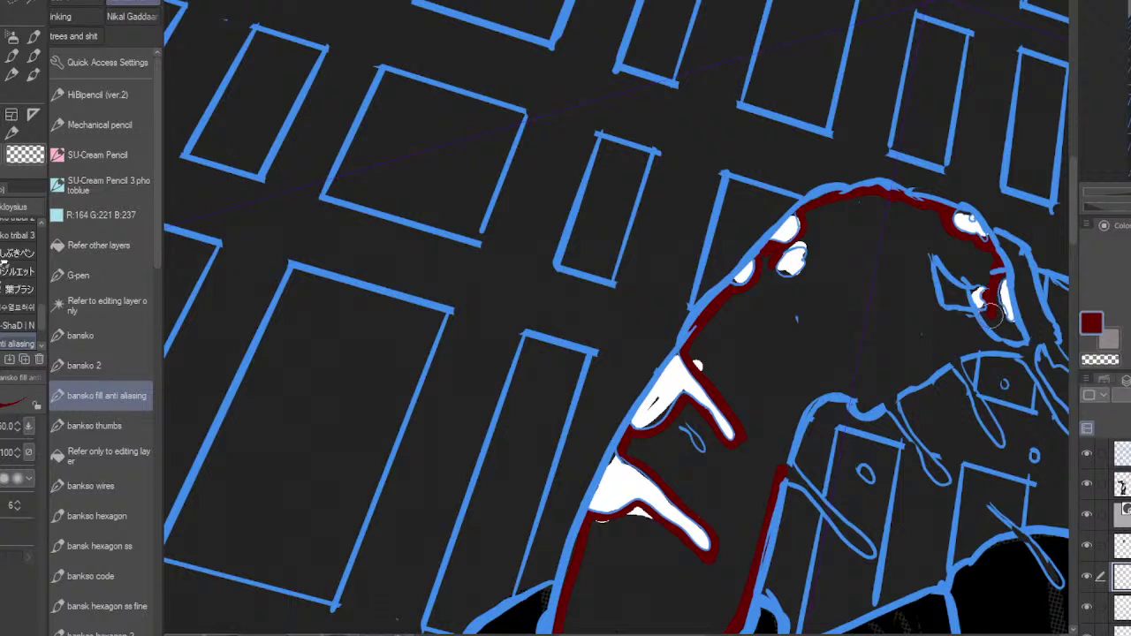
drag(1061, 157, 856, 185)
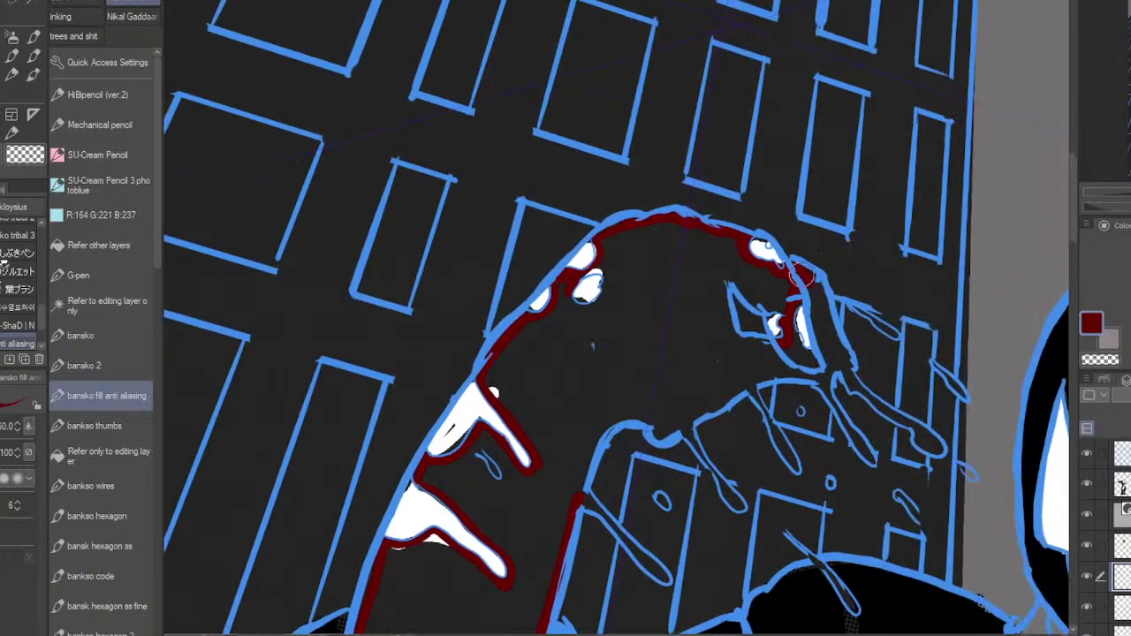
Step: Paint the outer finger, its two long drips and the flying droplets beside it dark red
drag(801, 275, 822, 314)
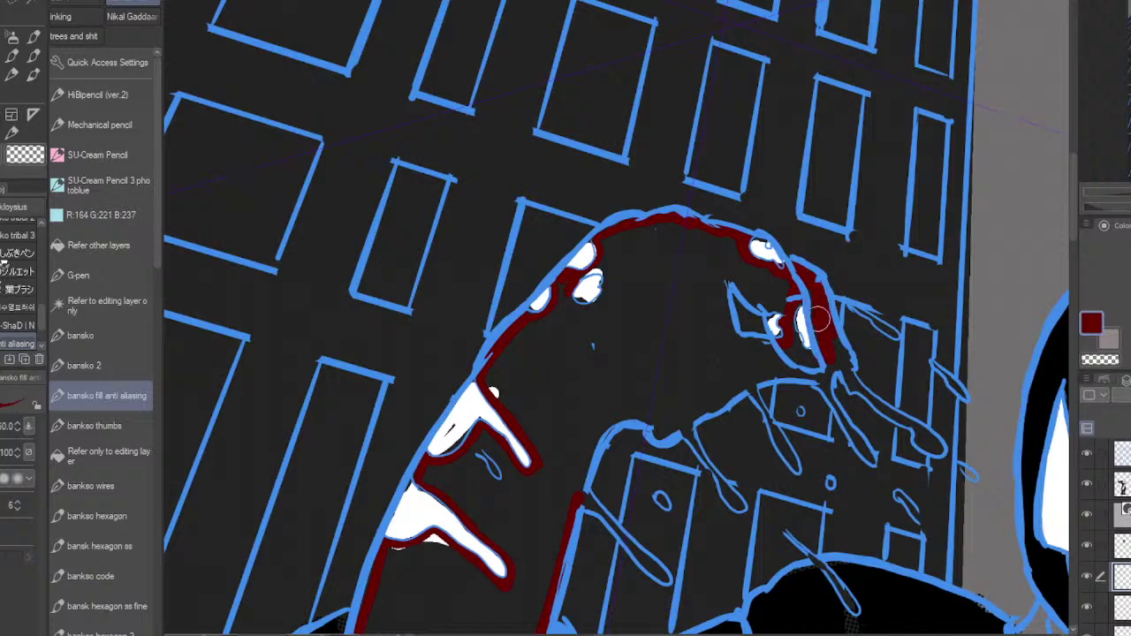
mouse_move(822, 353)
mouse_down()
mouse_move(825, 333)
mouse_move(838, 339)
mouse_up()
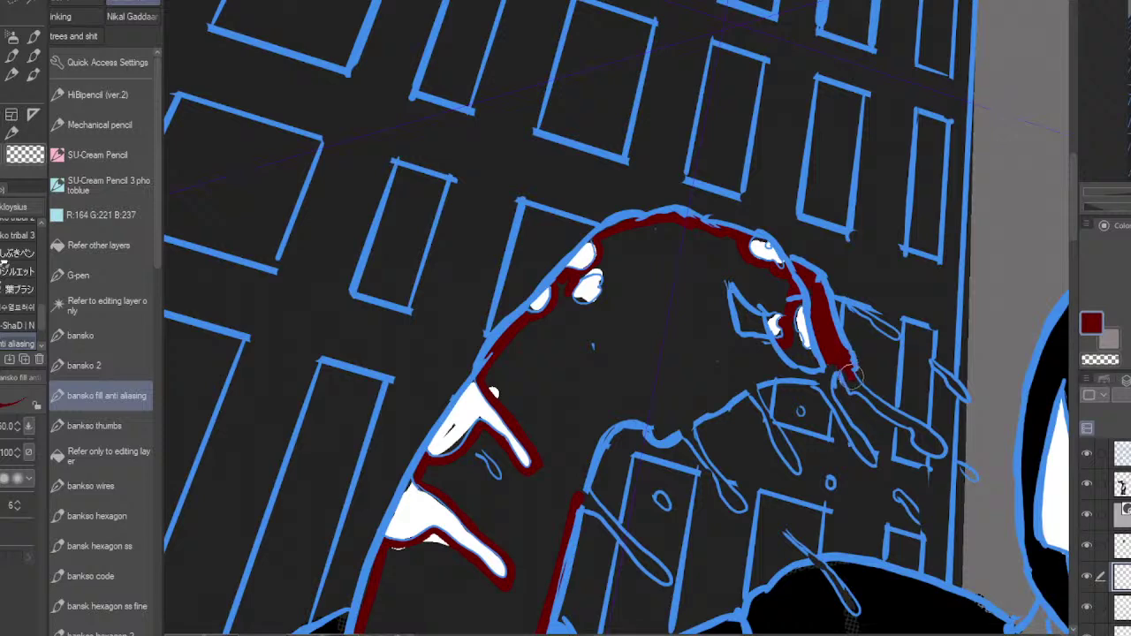
mouse_move(853, 385)
mouse_down()
mouse_move(930, 448)
mouse_move(920, 435)
mouse_move(938, 442)
mouse_move(911, 421)
mouse_move(932, 442)
mouse_up()
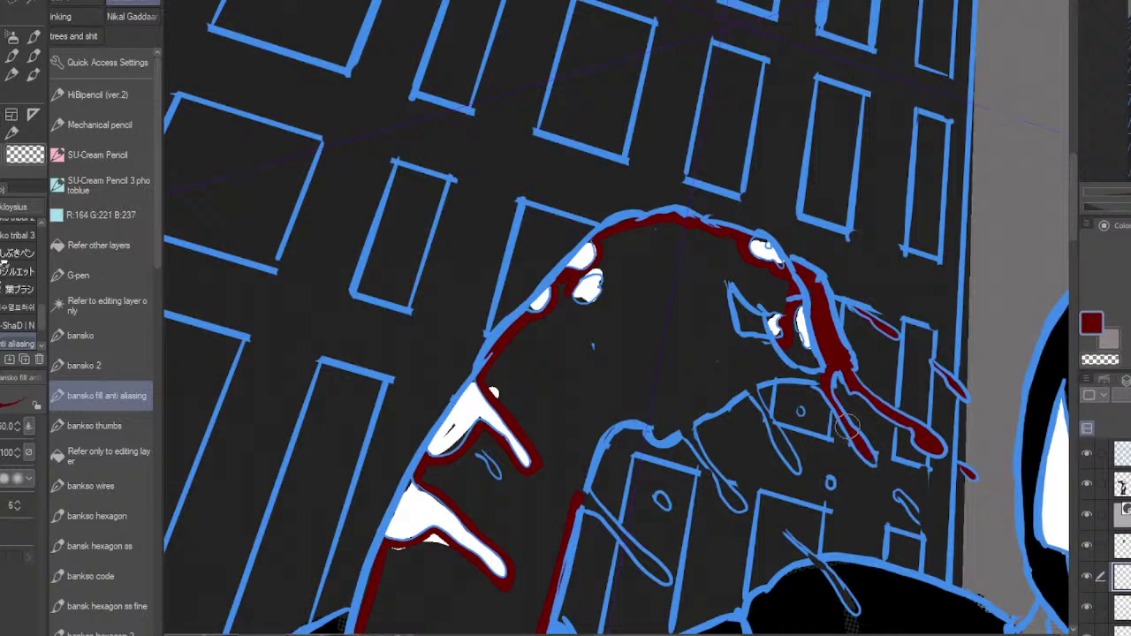
drag(860, 440, 876, 464)
Step: Fill the small loose droplets under the hand and the streak crossing the shoulder outline with dark red
key(ctrl+plus)
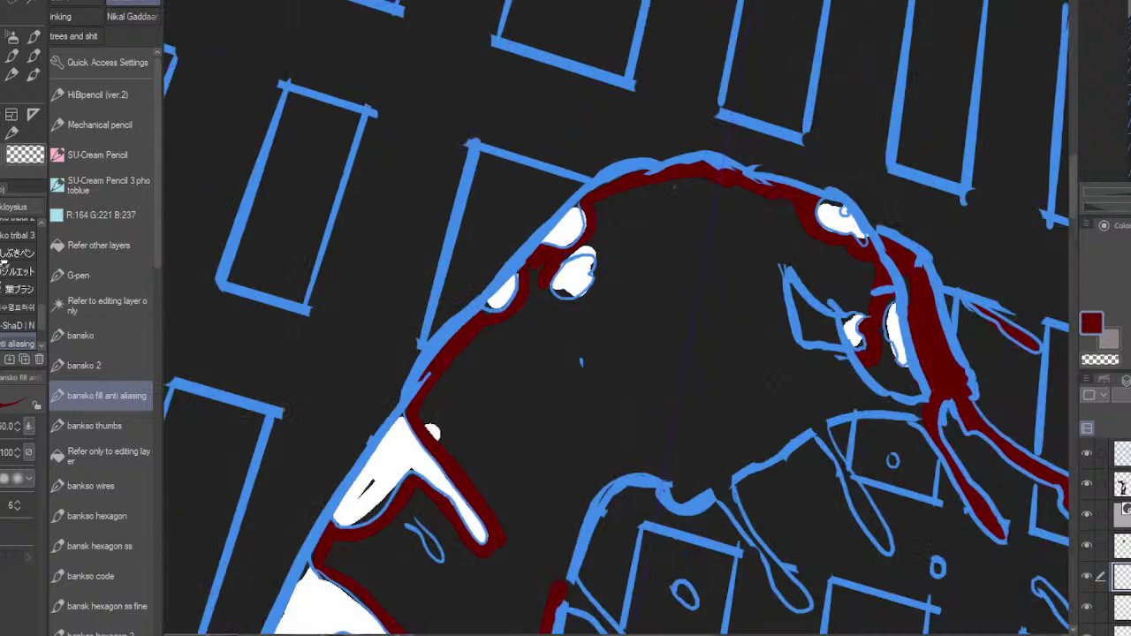
drag(1056, 400, 974, 237)
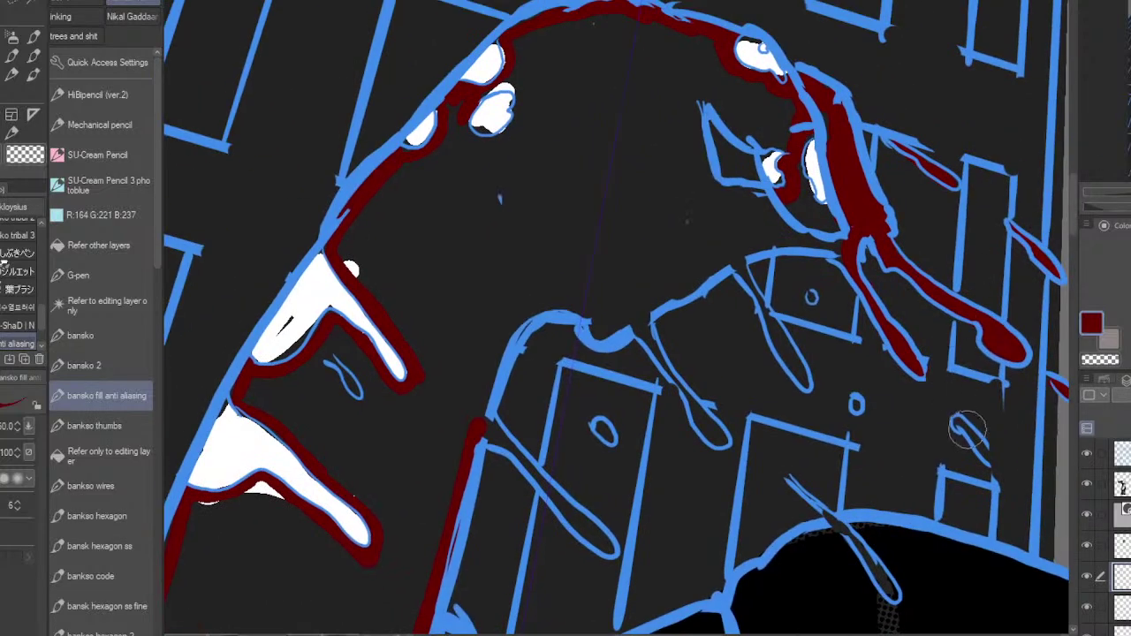
drag(962, 426, 991, 460)
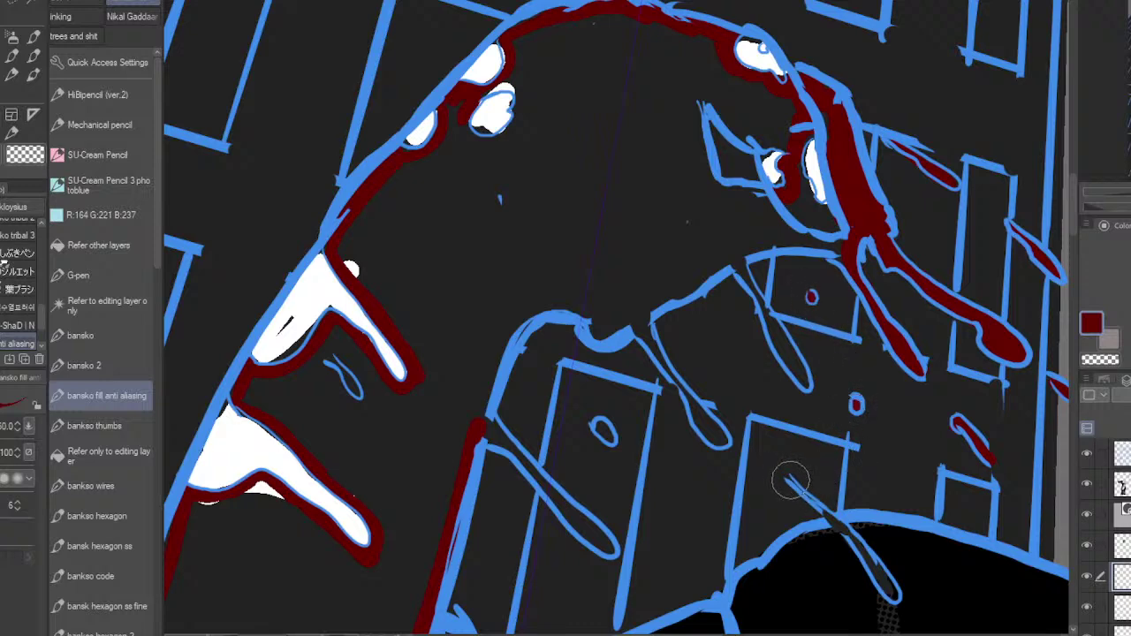
drag(789, 479, 884, 586)
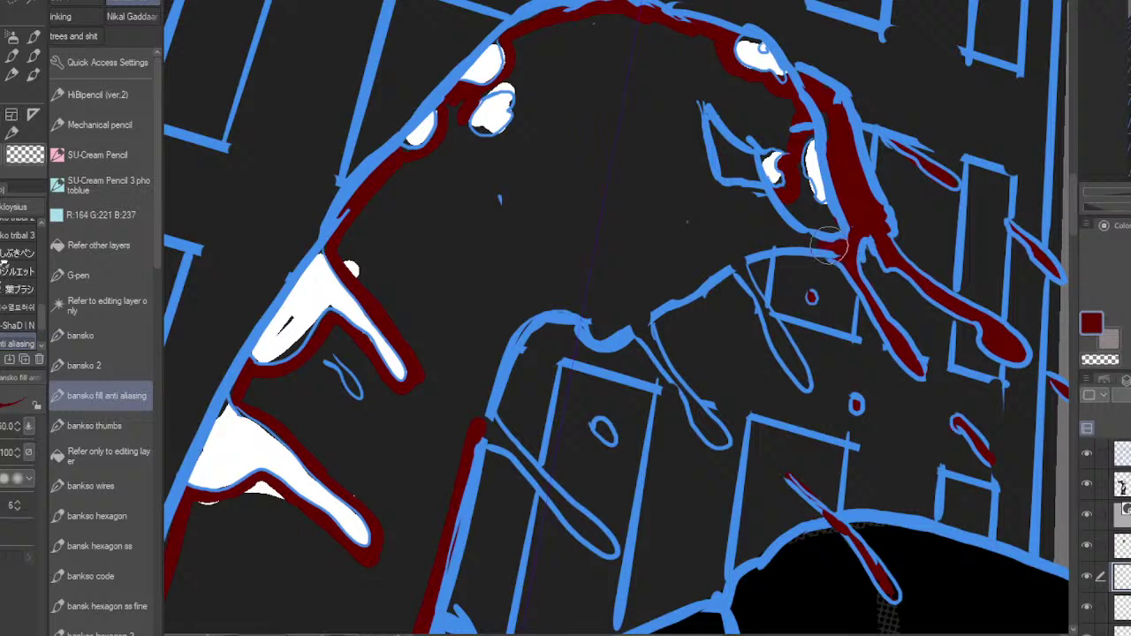
Step: Line the underside of the hand and the finger gap in dark red, and fill the two drips hanging from the hand
mouse_move(841, 247)
mouse_down()
mouse_move(808, 241)
mouse_move(836, 247)
mouse_move(791, 238)
mouse_move(737, 263)
mouse_move(803, 383)
mouse_move(768, 307)
mouse_up()
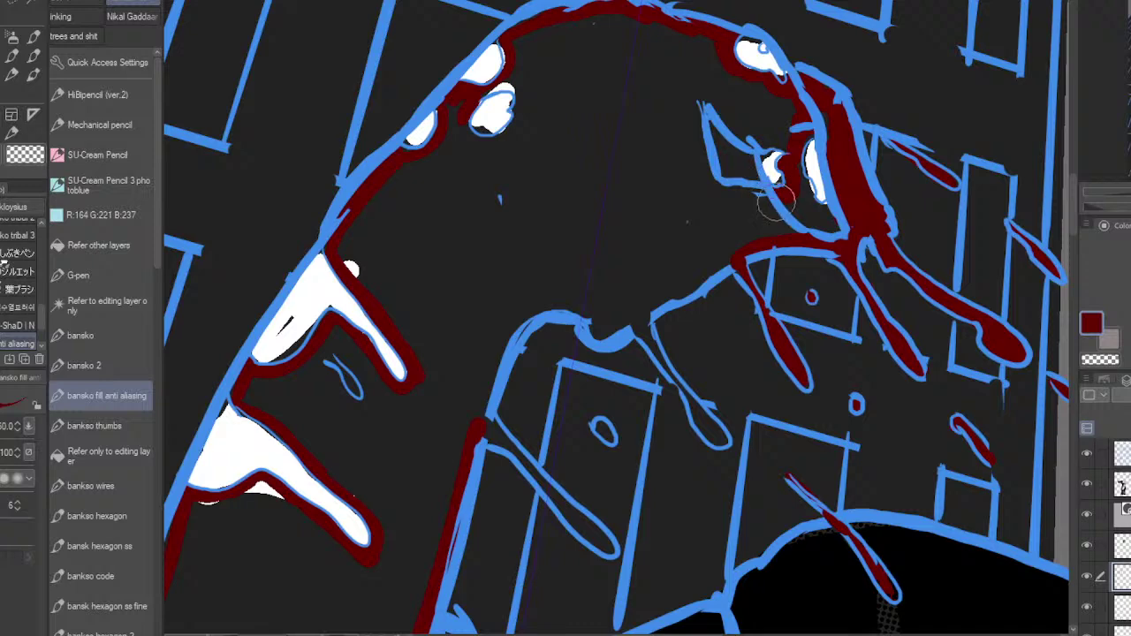
mouse_move(778, 196)
mouse_down()
mouse_move(711, 189)
mouse_move(694, 101)
mouse_move(749, 137)
mouse_move(779, 152)
mouse_up()
mouse_move(741, 263)
mouse_down()
mouse_move(740, 273)
mouse_move(714, 260)
mouse_move(730, 255)
mouse_move(641, 325)
mouse_move(718, 438)
mouse_up()
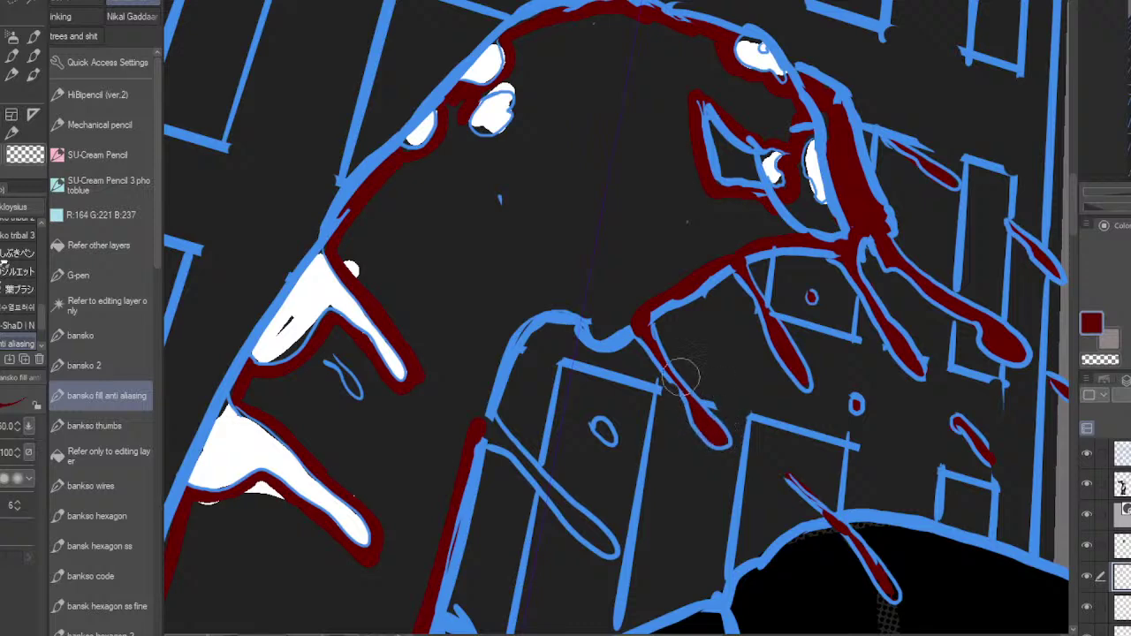
Step: Close the dark red border along the wrist and inner forearm, and fill the nearby droplet and the forearm's long drip
mouse_move(624, 326)
mouse_down()
mouse_move(584, 312)
mouse_move(541, 311)
mouse_move(504, 341)
mouse_move(479, 429)
mouse_up()
drag(601, 424, 605, 430)
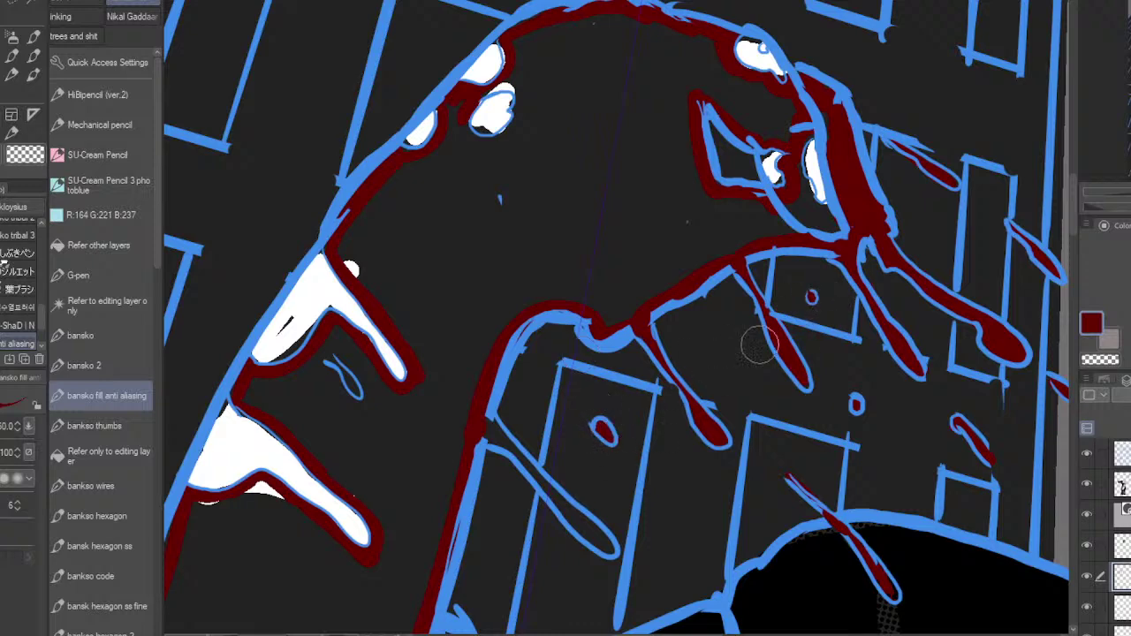
mouse_move(485, 431)
mouse_down()
mouse_move(593, 541)
mouse_move(581, 510)
mouse_move(605, 545)
mouse_move(594, 543)
mouse_up()
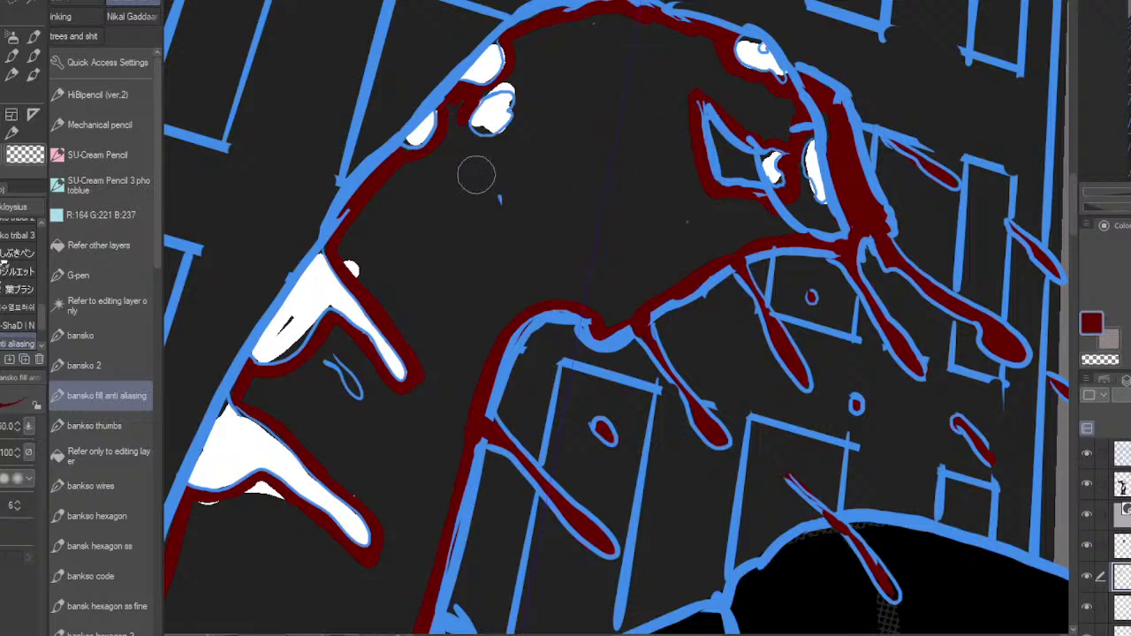
Step: Touch up the border around the white forearm drips and flood the bordered arm with dark red using the Refer only to editing layer fill
mouse_move(956, 178)
mouse_down()
mouse_move(1101, 2)
mouse_move(1129, 18)
mouse_move(1096, 119)
mouse_move(1078, 97)
mouse_up()
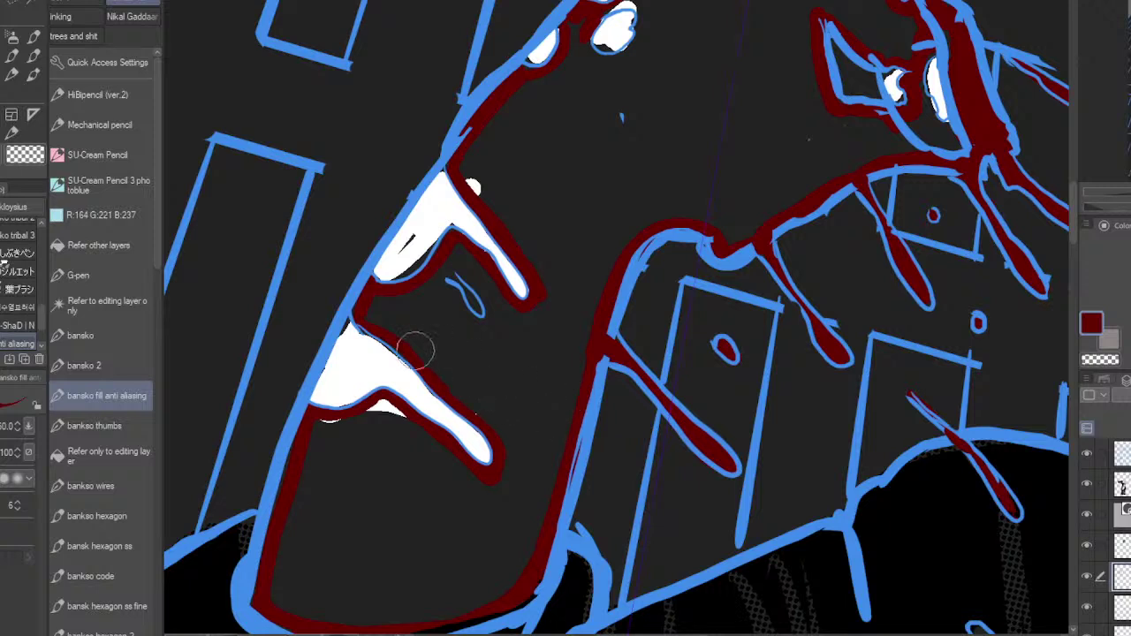
drag(363, 300, 409, 356)
mouse_move(495, 270)
mouse_down()
mouse_move(530, 306)
mouse_move(533, 285)
mouse_move(539, 298)
mouse_up()
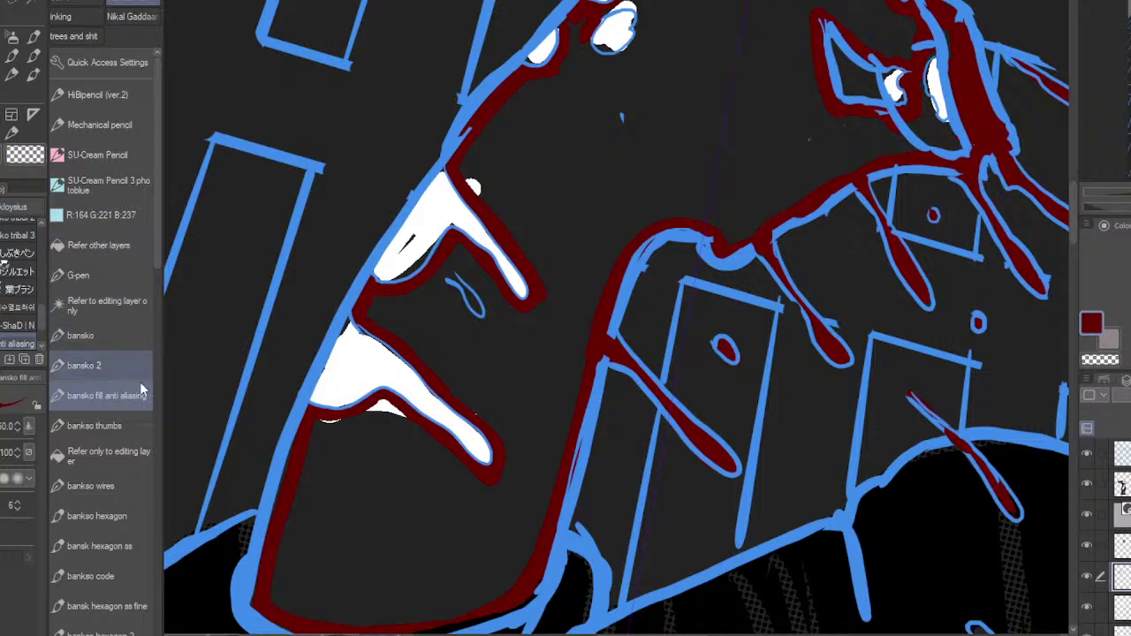
click(101, 455)
click(464, 517)
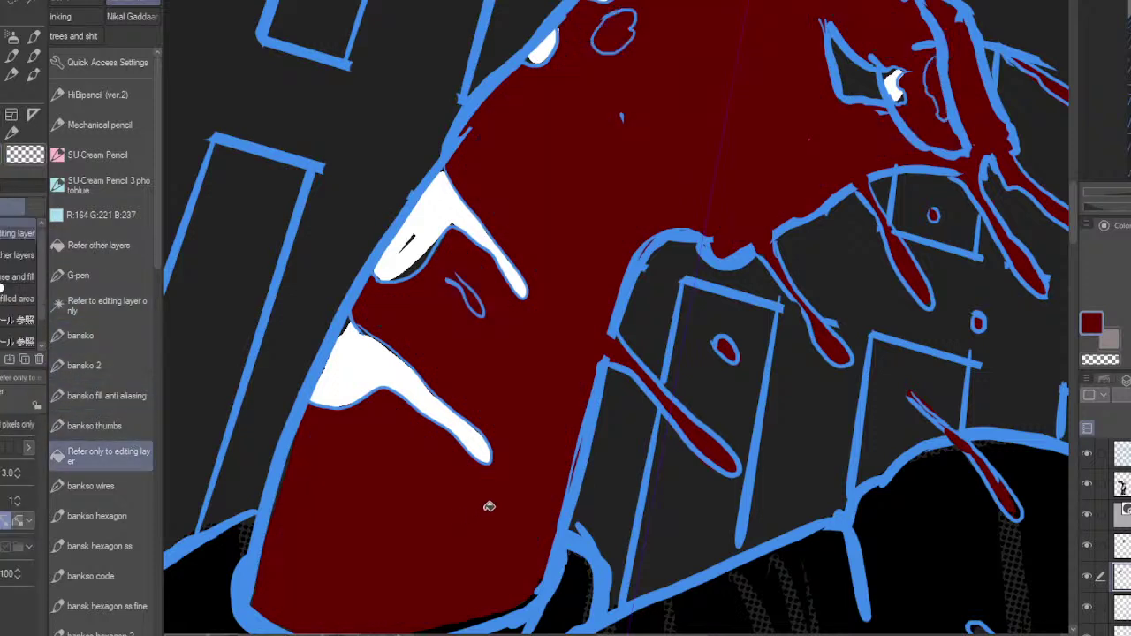
Step: Turn off the line art's blue layer colour to check the red fill against the black lines, and turn it back on
key(ctrl+minus)
key(ctrl+minus)
key(ctrl+minus)
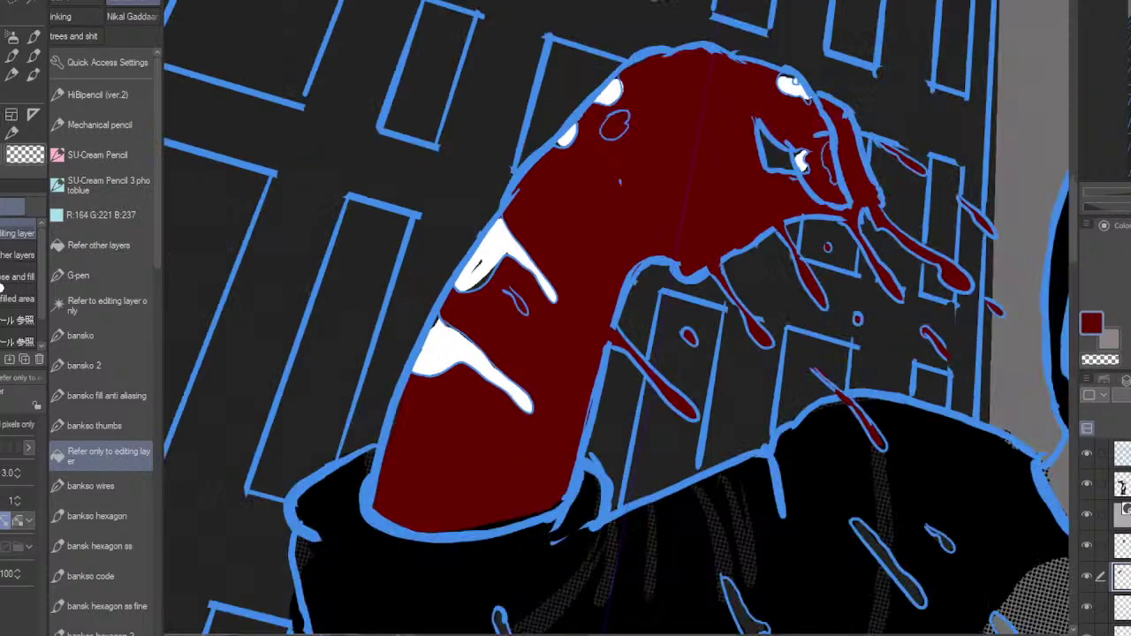
drag(707, 380, 523, 218)
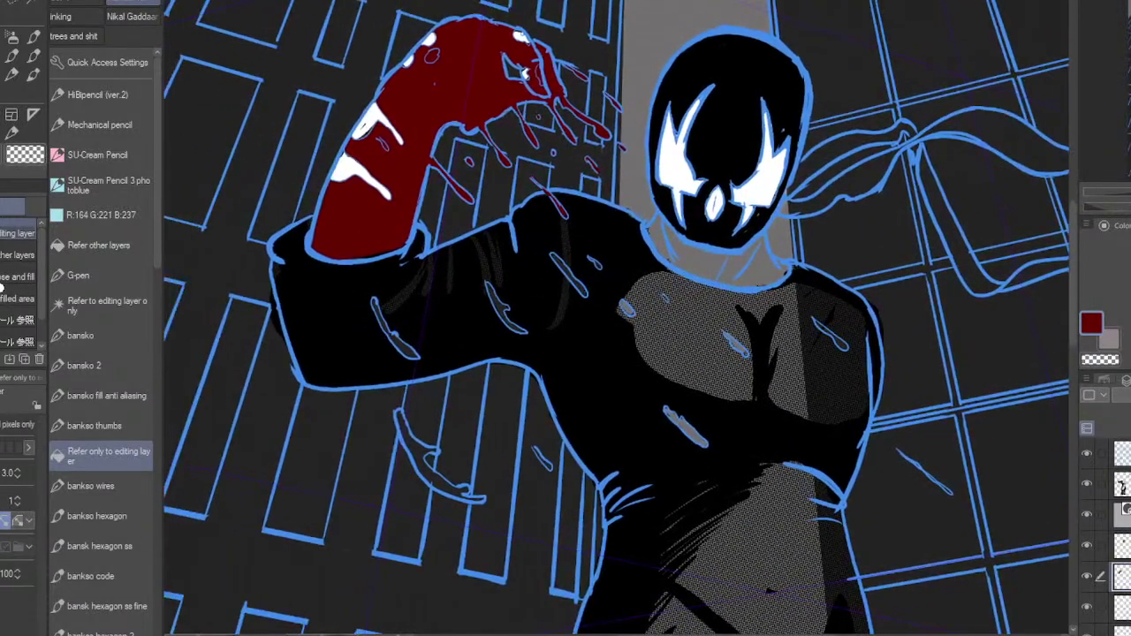
click(1120, 454)
key(ctrl+b)
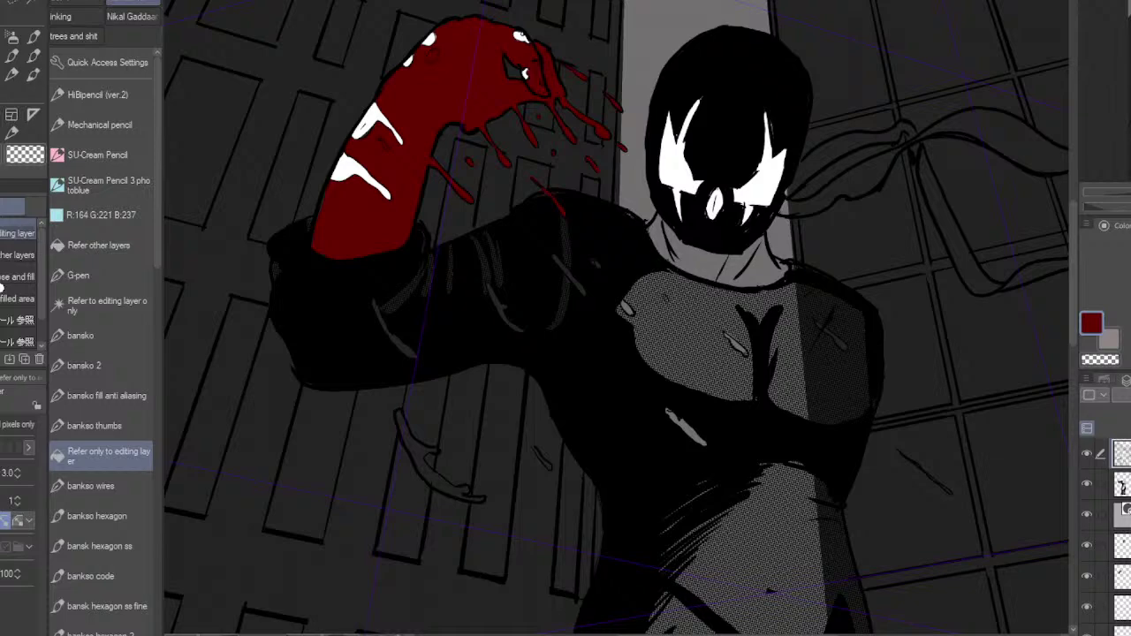
key(ctrl+plus)
key(ctrl+plus)
drag(398, 212, 527, 293)
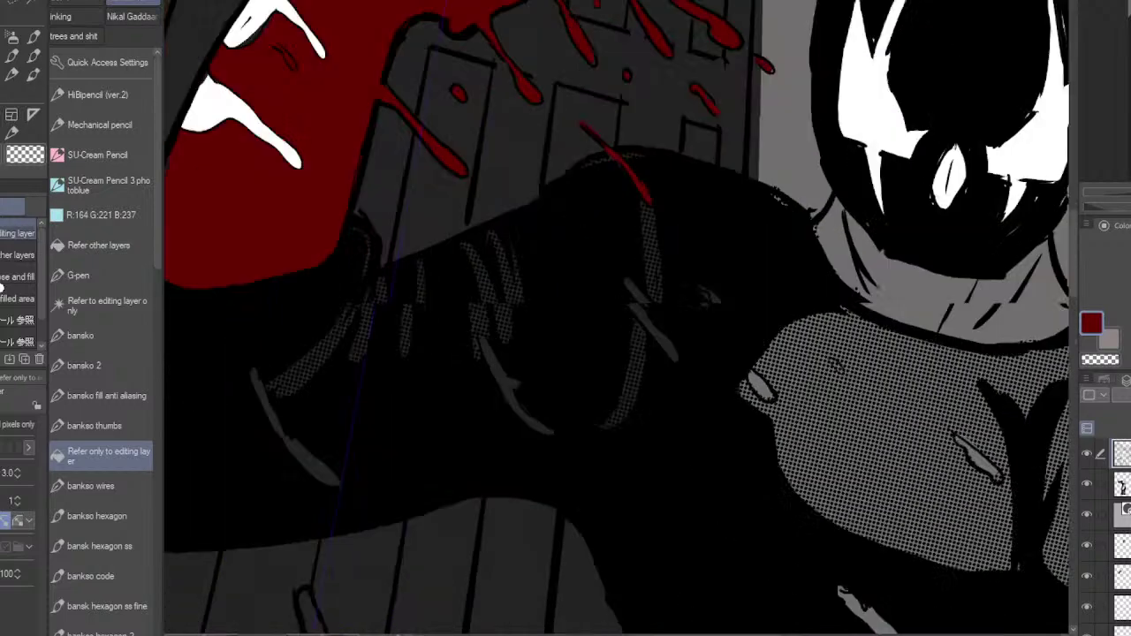
drag(182, 528, 524, 289)
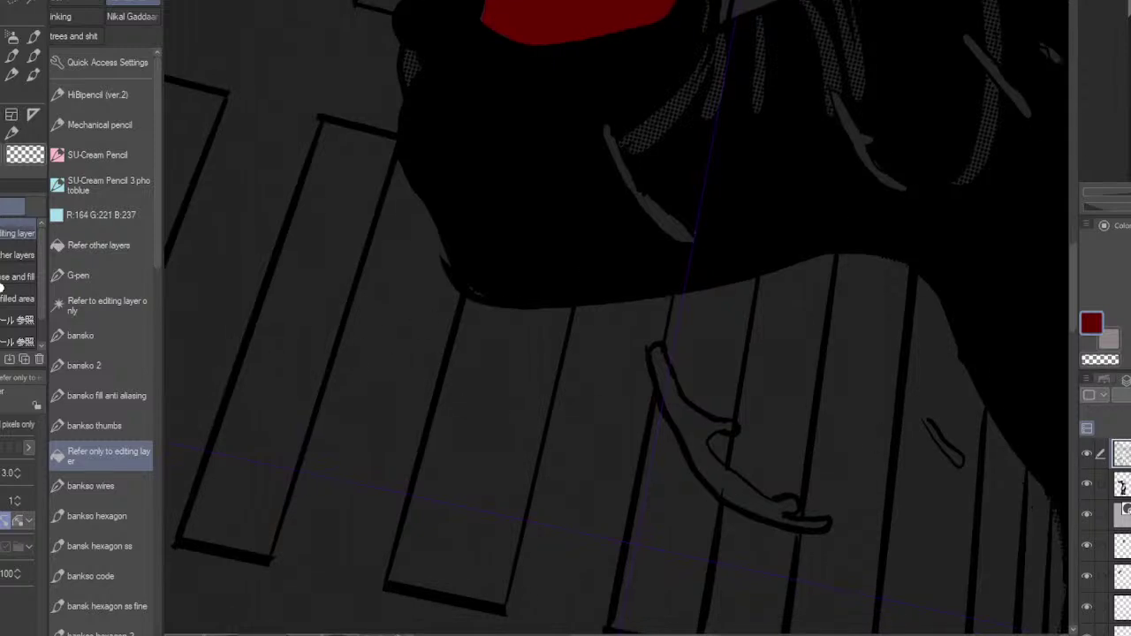
key(ctrl+b)
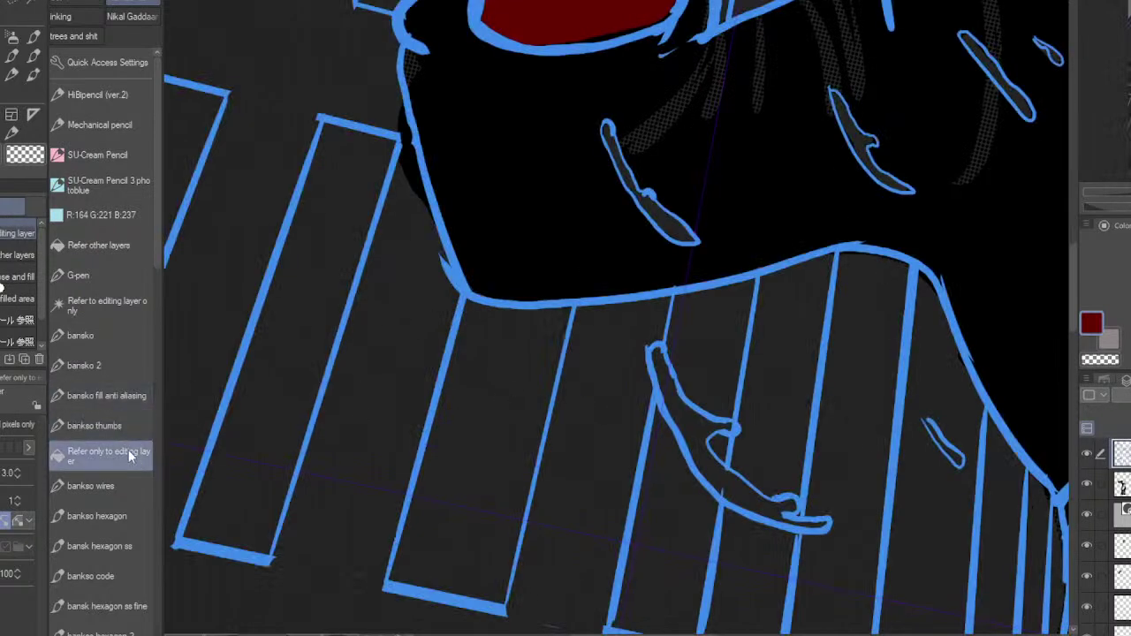
Step: Fill the streak on the forearm sleeve dark red on the red fill layer with the bansko fill anti aliasing brush
click(105, 396)
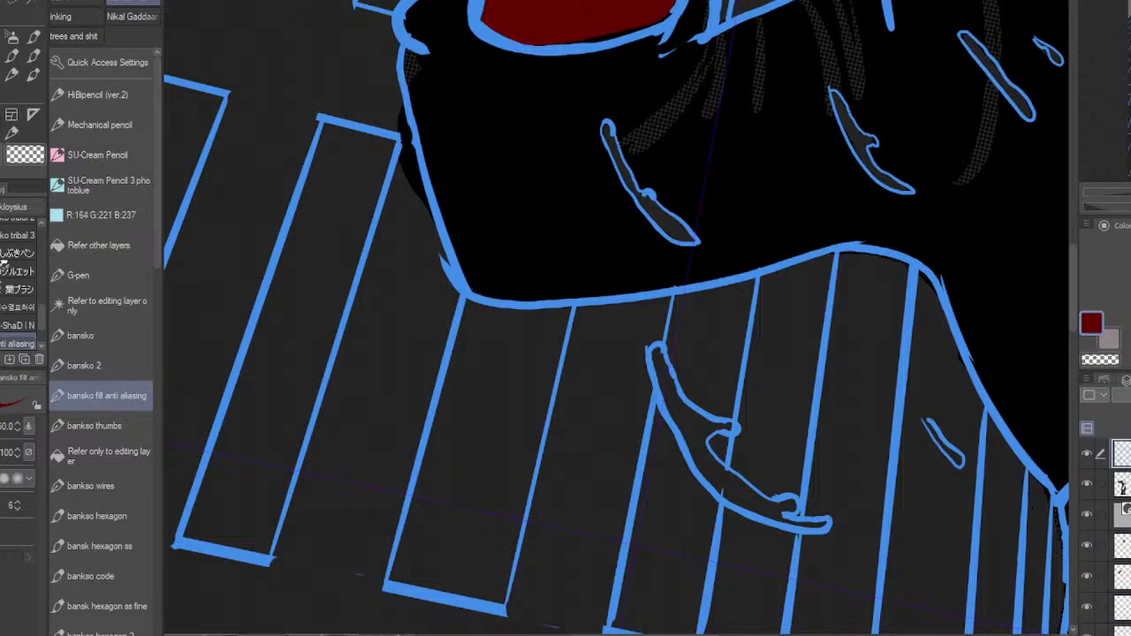
click(1122, 546)
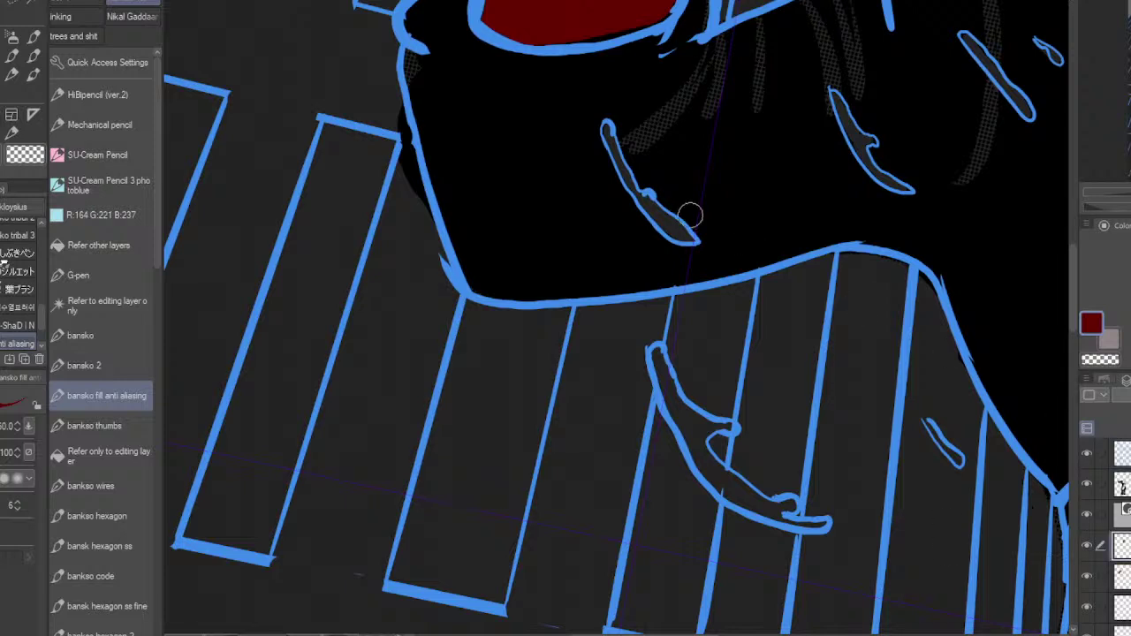
click(614, 149)
click(1122, 576)
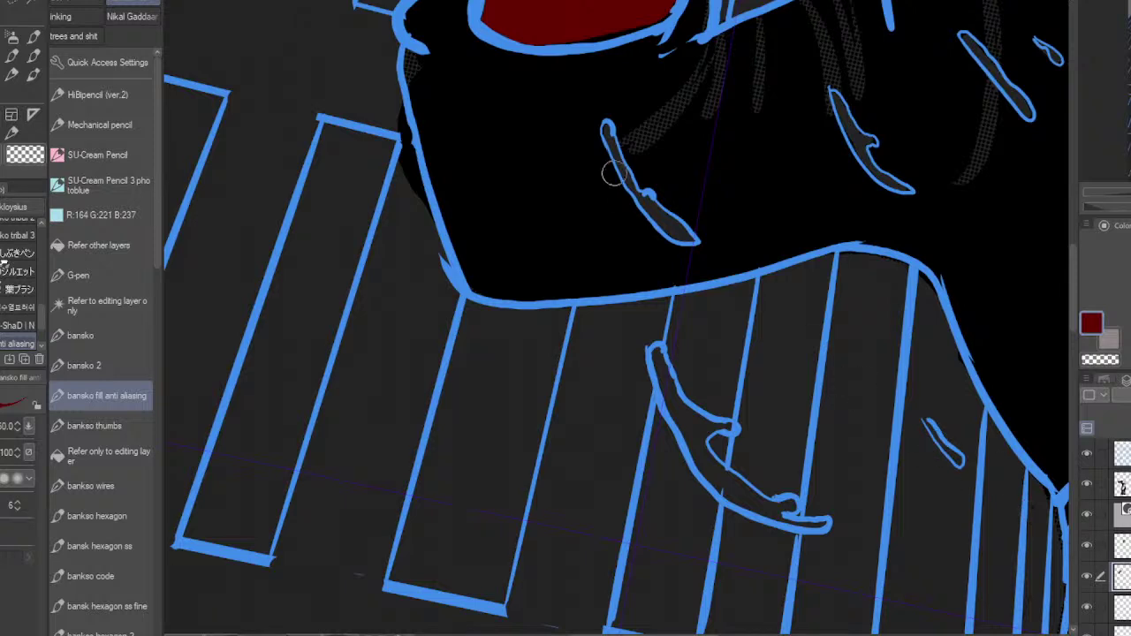
mouse_move(608, 133)
mouse_down()
mouse_move(667, 221)
mouse_move(640, 199)
mouse_move(654, 215)
mouse_move(669, 217)
mouse_up()
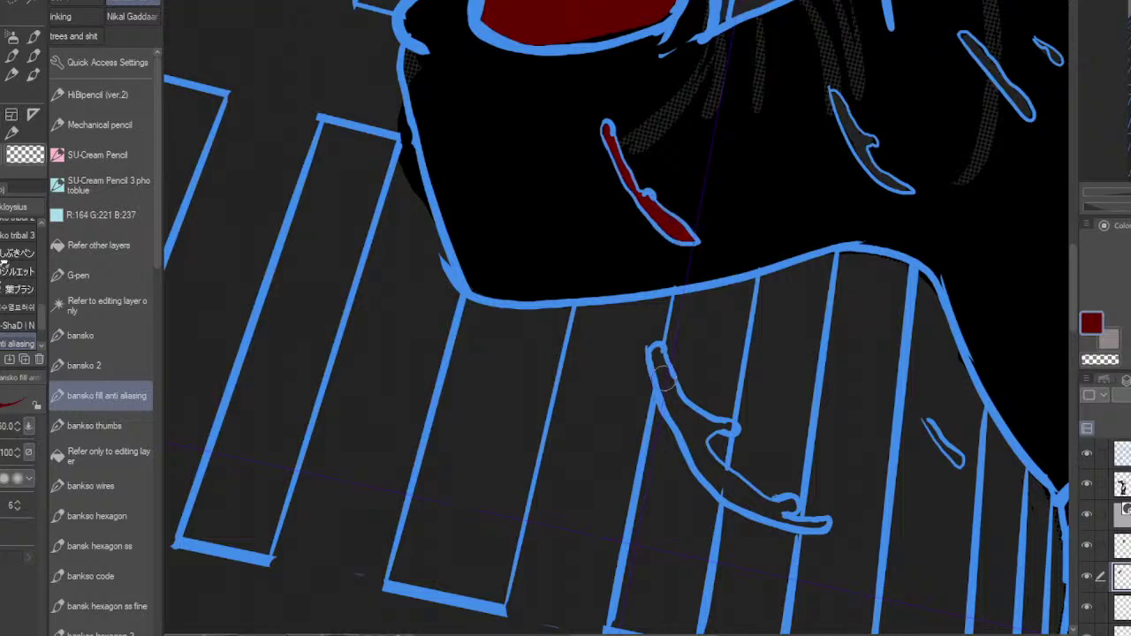
Step: Fill the large curved splash below the sleeve and the small droplet next to it with dark red
mouse_move(660, 360)
mouse_down()
mouse_move(681, 410)
mouse_move(719, 421)
mouse_up()
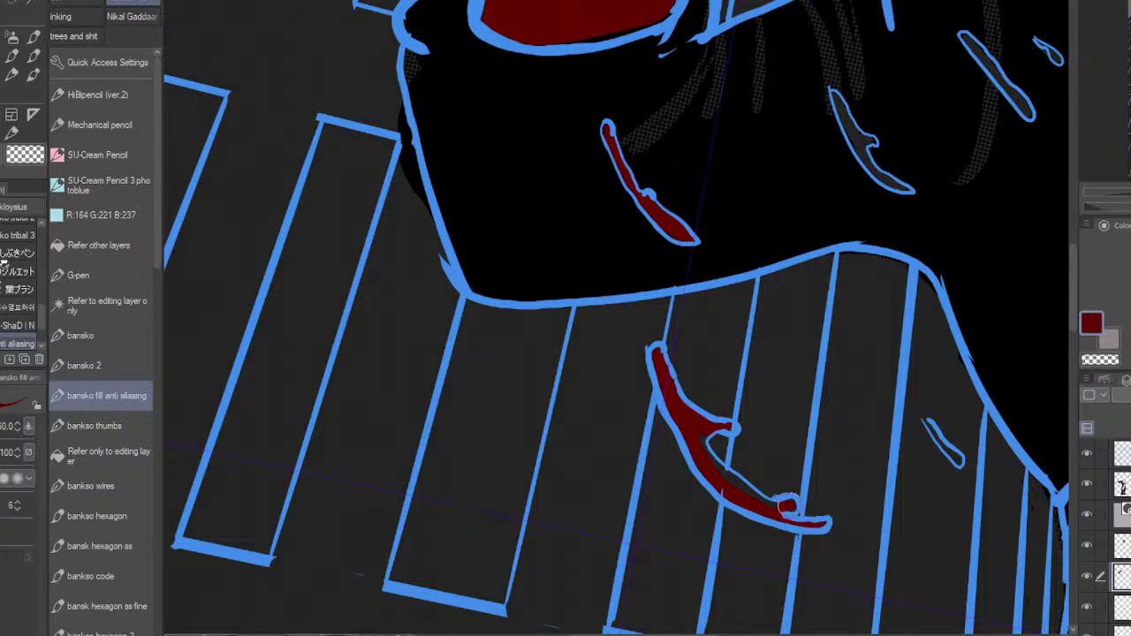
mouse_move(782, 507)
mouse_down()
mouse_move(715, 469)
mouse_move(704, 434)
mouse_move(722, 449)
mouse_move(707, 436)
mouse_up()
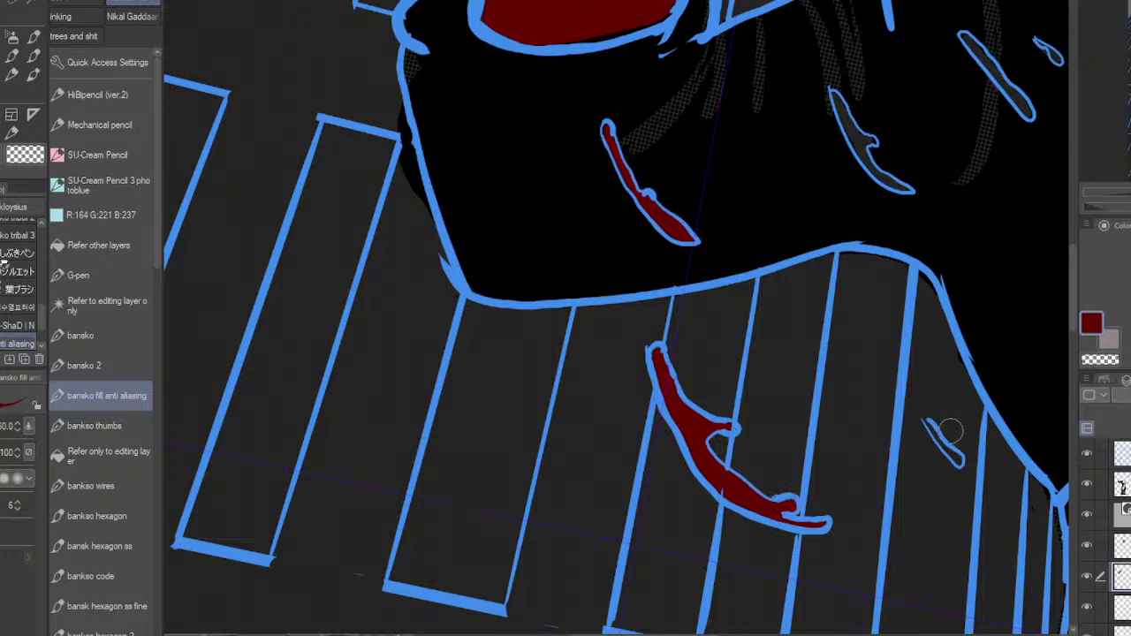
drag(928, 423, 952, 452)
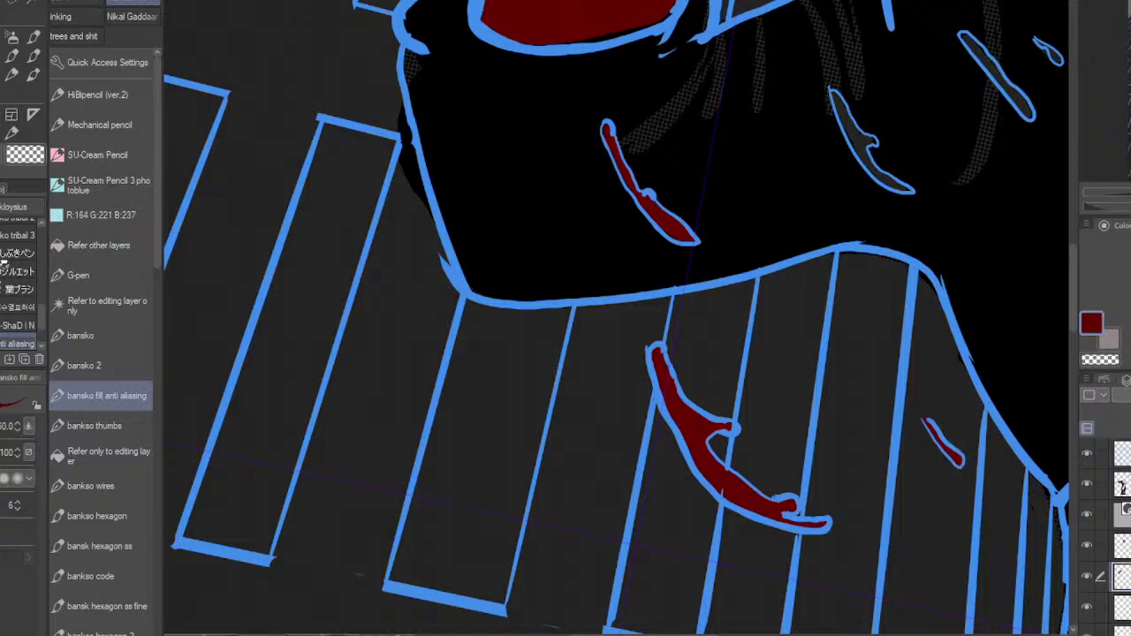
Step: Fill the streaks on the upper sleeve and shoulder and the droplets towards the chest with dark red
mouse_move(864, 96)
mouse_down()
mouse_move(597, 208)
mouse_move(688, 257)
mouse_move(659, 262)
mouse_move(695, 307)
mouse_up()
mouse_move(694, 303)
mouse_down()
mouse_move(662, 262)
mouse_move(681, 312)
mouse_move(722, 349)
mouse_move(739, 346)
mouse_move(694, 329)
mouse_move(671, 300)
mouse_move(698, 303)
mouse_up()
mouse_move(788, 199)
mouse_down()
mouse_move(815, 231)
mouse_move(784, 198)
mouse_move(848, 275)
mouse_up()
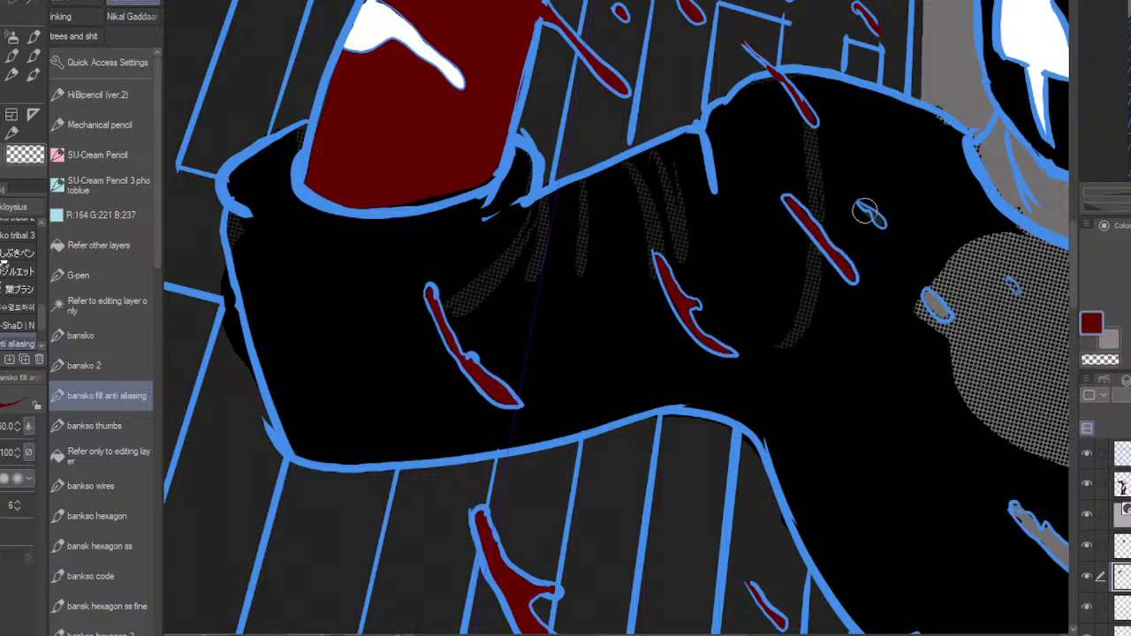
drag(860, 204, 878, 222)
drag(928, 295, 945, 313)
Step: Fill the marks on the lit side of the chest and the jagged streak below it with dark red
drag(1011, 283, 811, 286)
drag(937, 359, 970, 396)
drag(1060, 259, 1048, 40)
mouse_move(805, 301)
mouse_down()
mouse_move(797, 288)
mouse_move(824, 323)
mouse_move(876, 358)
mouse_move(834, 319)
mouse_up()
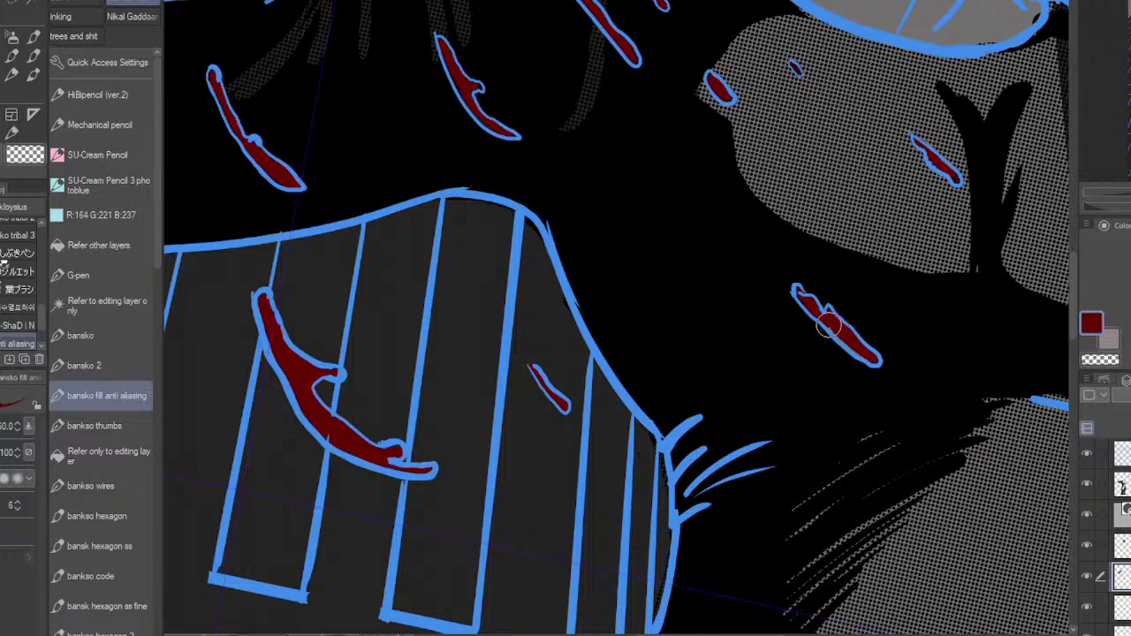
Step: Fill the streak on the shaded side of the chest and the thin streak against the building with dark red
mouse_move(918, 265)
mouse_down()
mouse_move(701, 220)
mouse_move(700, 334)
mouse_up()
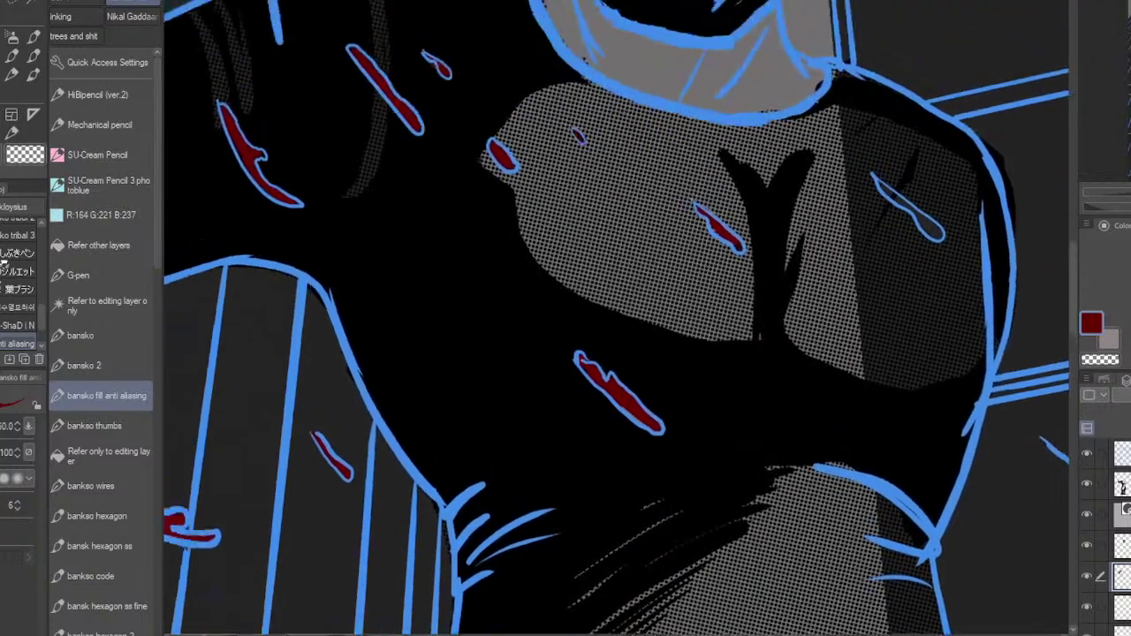
mouse_move(885, 183)
mouse_down()
mouse_move(937, 236)
mouse_move(912, 206)
mouse_up()
mouse_move(937, 389)
mouse_down()
mouse_move(829, 253)
mouse_move(732, 185)
mouse_up()
drag(882, 268, 943, 322)
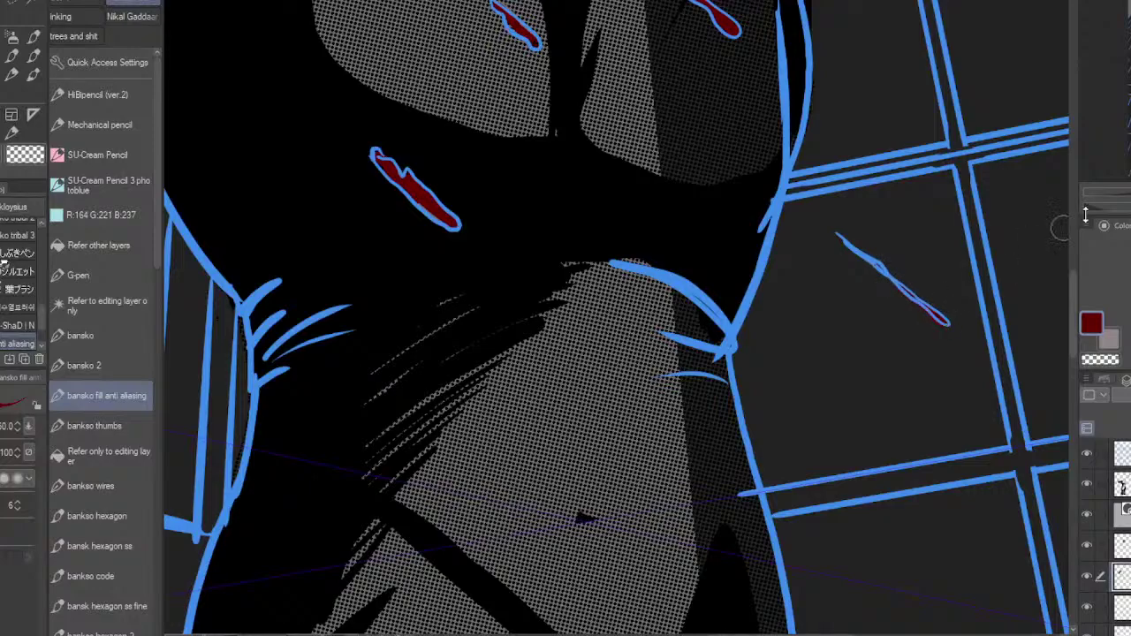
mouse_move(1016, 424)
mouse_down()
mouse_move(700, 329)
mouse_move(646, 152)
mouse_up()
drag(372, 495, 978, 168)
scroll(698, 362, right, 8)
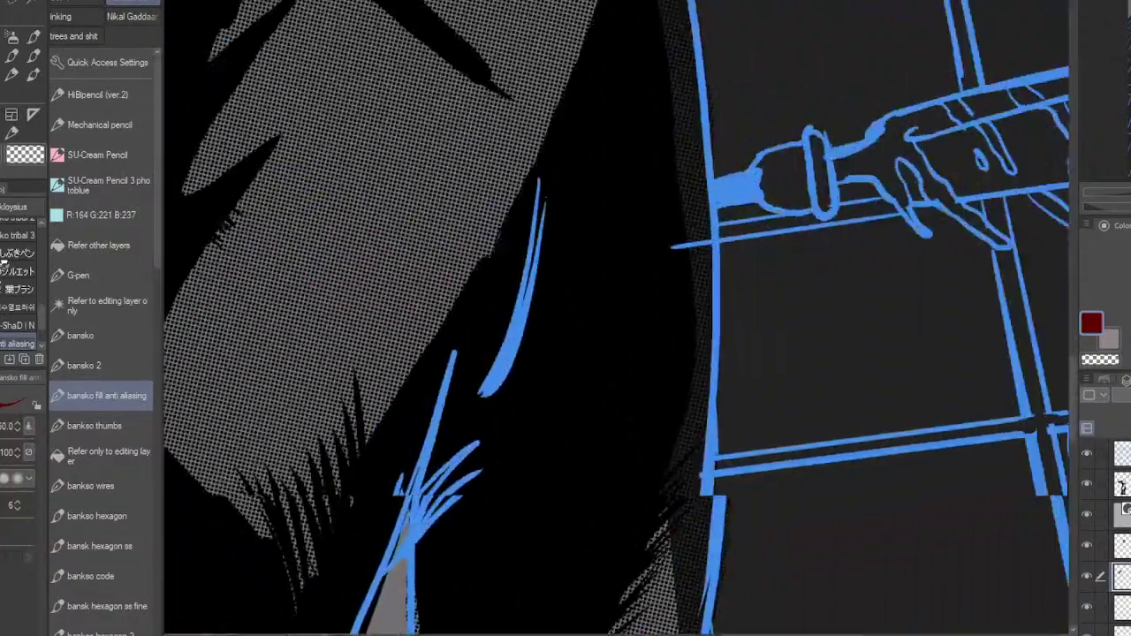
Step: Fill the splash where the knife blade meets the handle, its two drips and the first narrow streak with dark red
scroll(698, 362, up, 3)
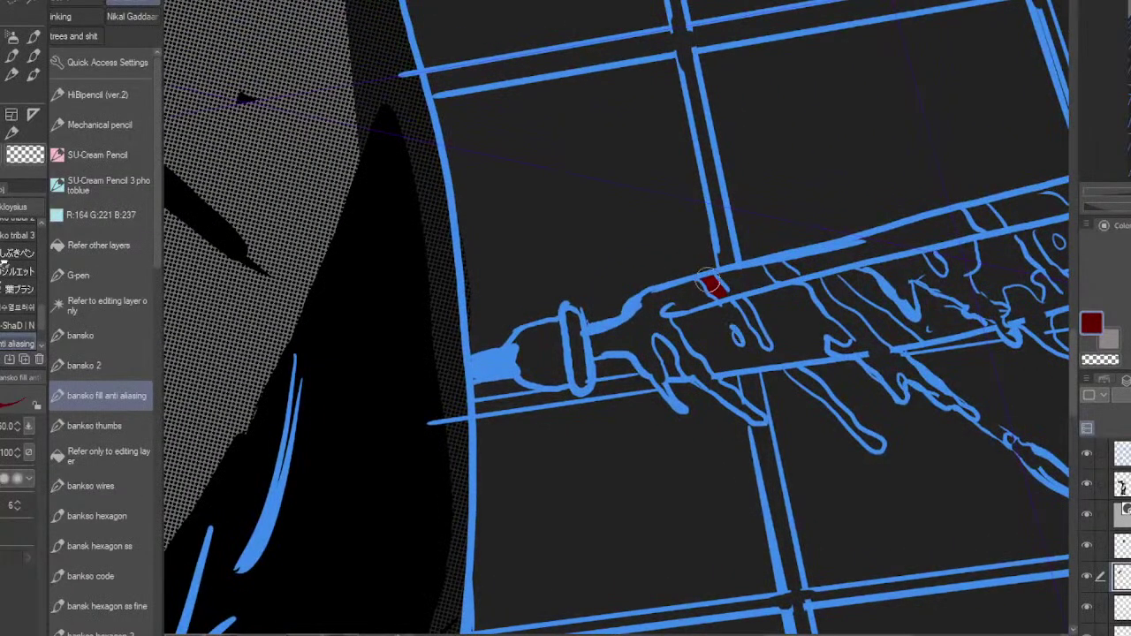
mouse_move(741, 300)
mouse_down()
mouse_move(766, 341)
mouse_move(739, 341)
mouse_up()
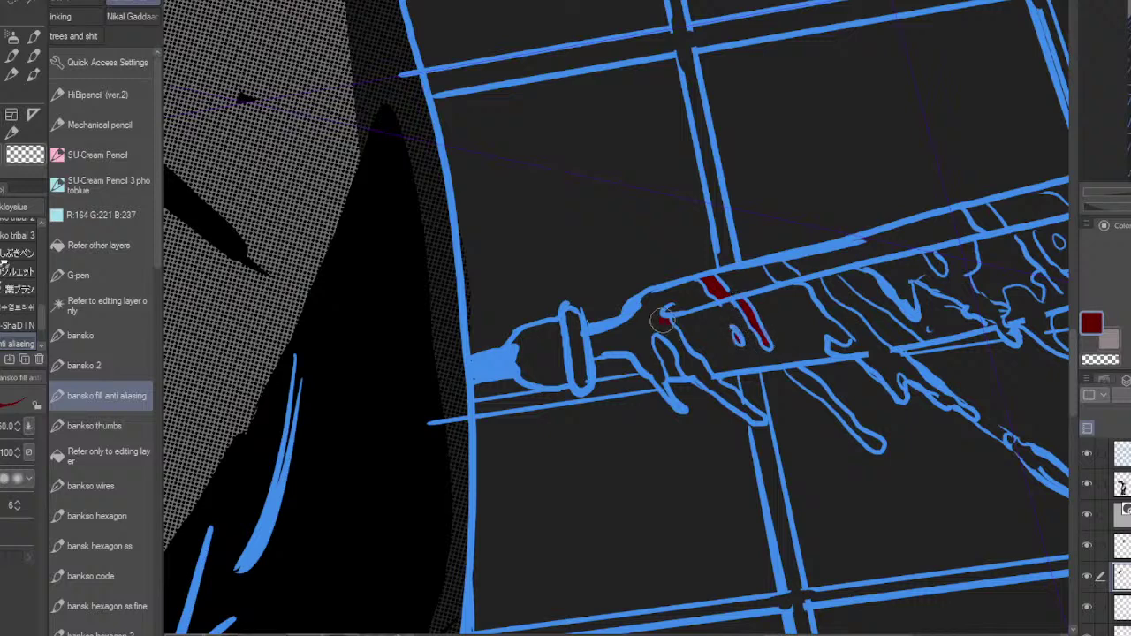
drag(664, 318, 648, 313)
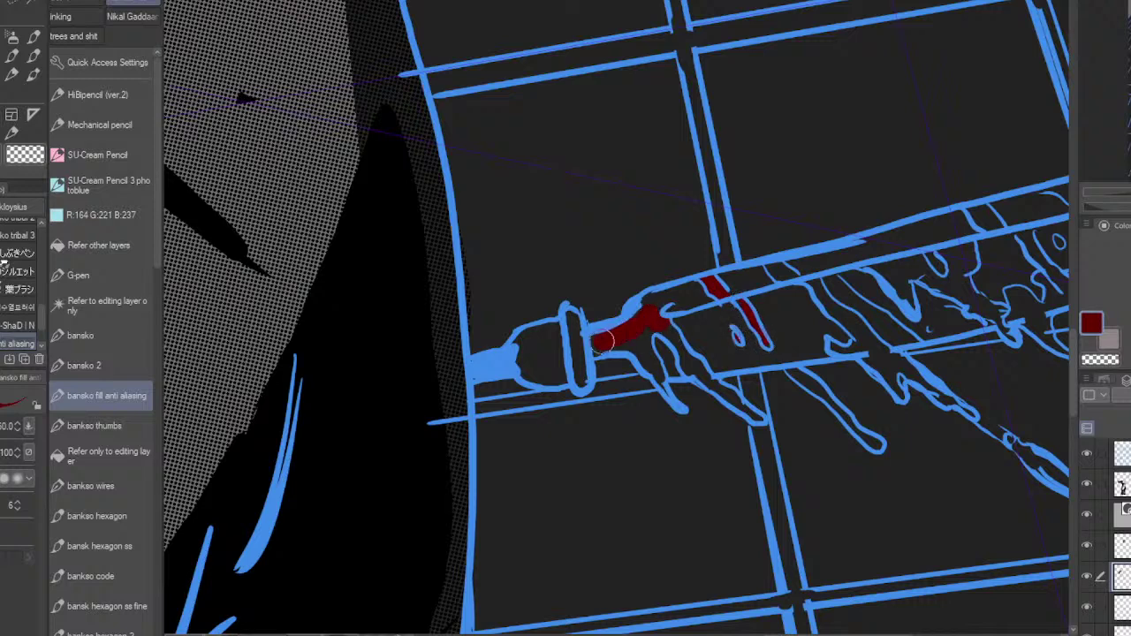
drag(653, 368, 666, 394)
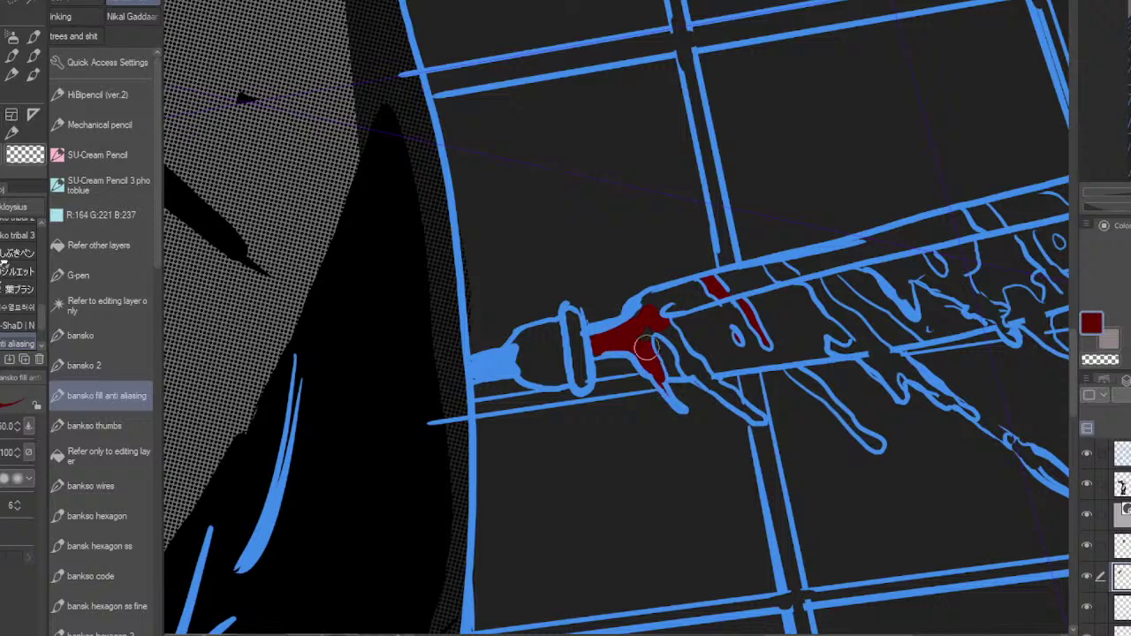
drag(646, 348, 650, 304)
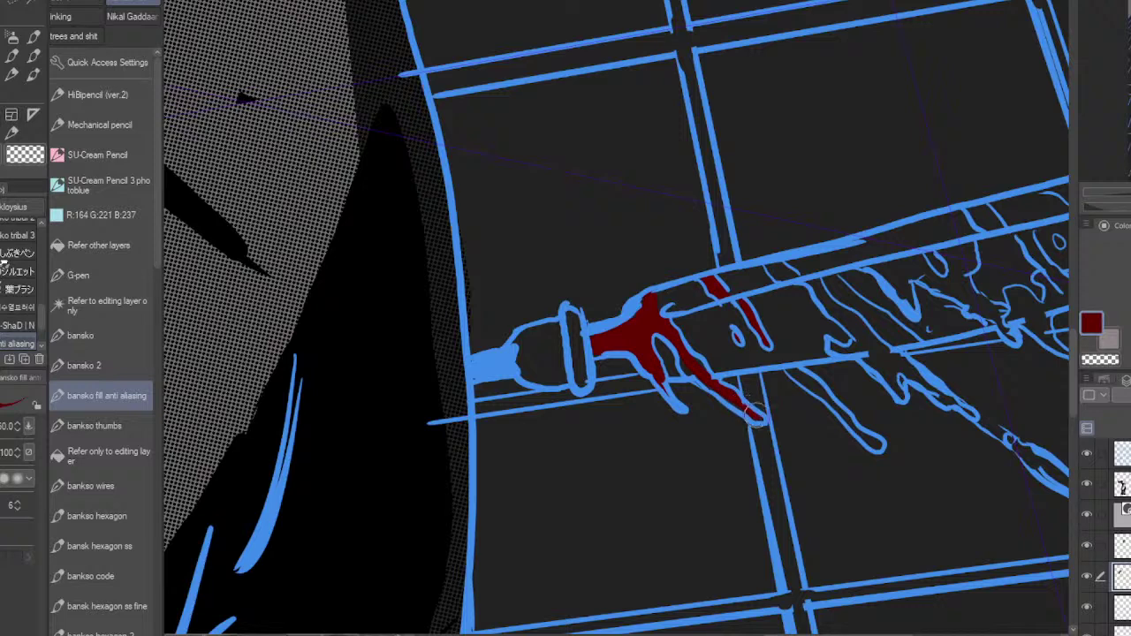
drag(756, 411, 736, 399)
Step: Fill the long streak across the blade, the drip beneath the cutting edge and the detached long drop with dark red
mouse_move(793, 274)
mouse_down()
mouse_move(868, 338)
mouse_move(899, 391)
mouse_move(881, 368)
mouse_move(910, 364)
mouse_up()
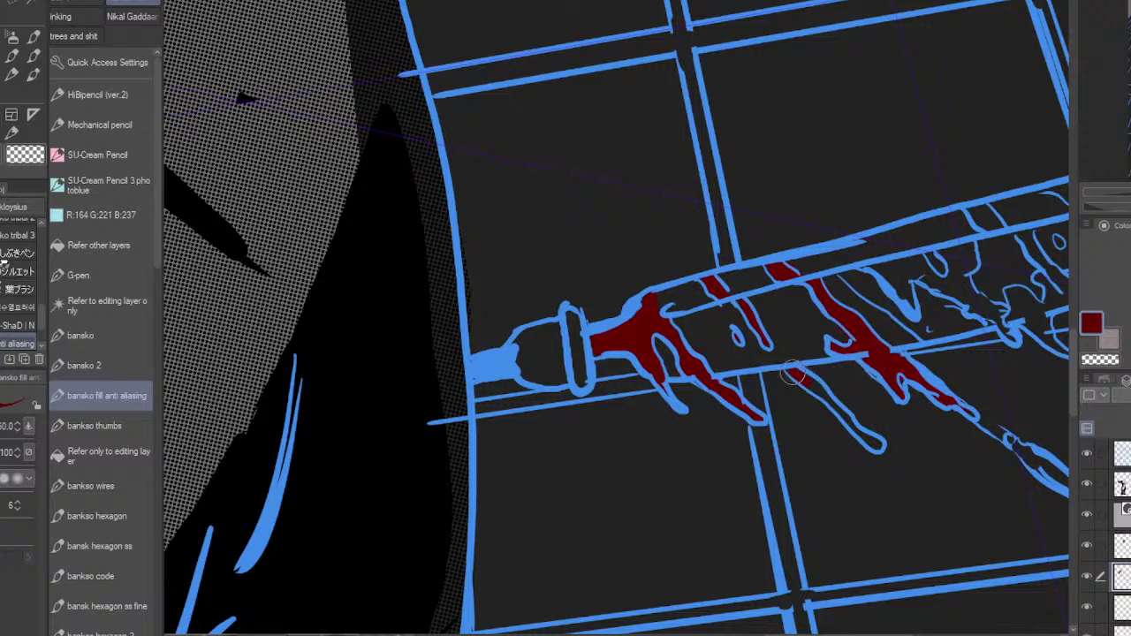
drag(814, 387, 877, 444)
drag(927, 330, 752, 262)
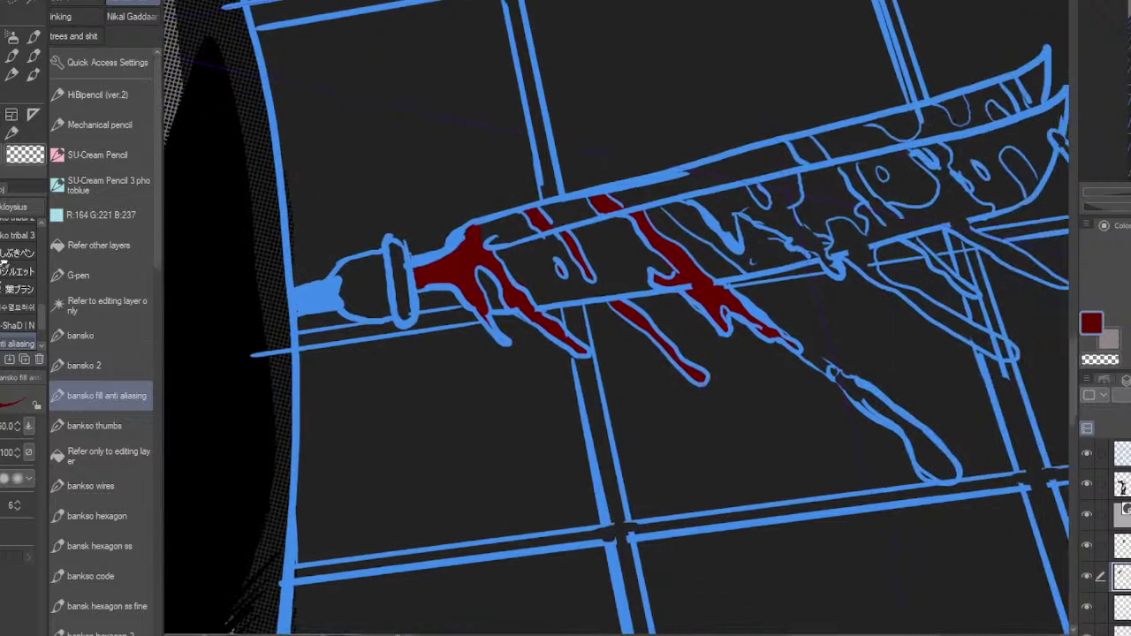
mouse_move(839, 379)
mouse_down()
mouse_move(832, 370)
mouse_move(844, 383)
mouse_up()
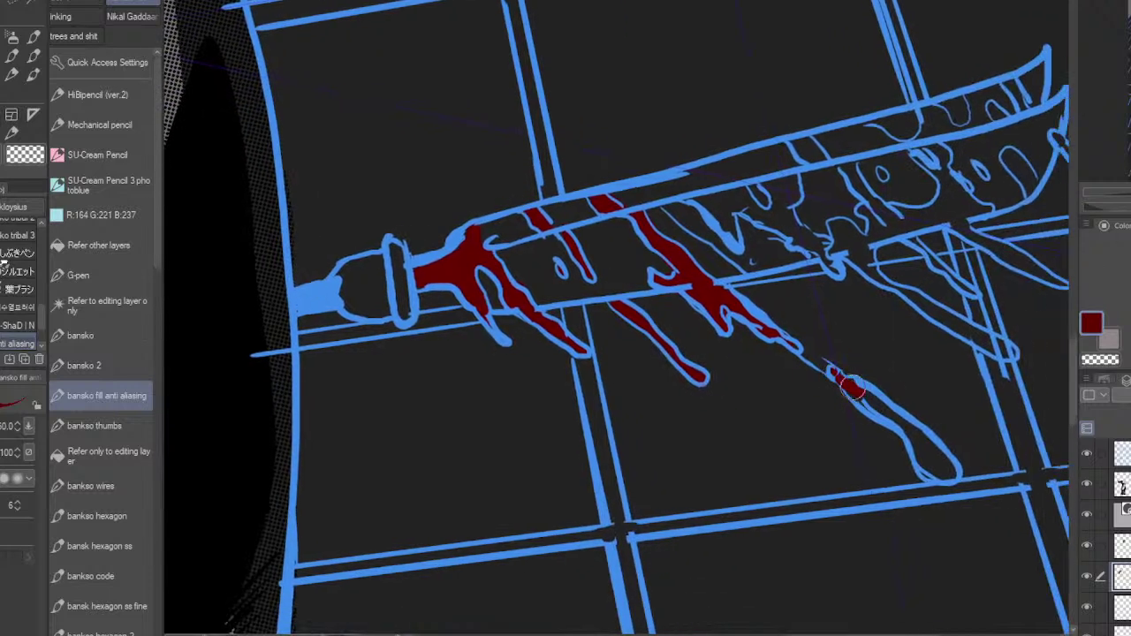
drag(917, 443, 944, 464)
drag(888, 441, 899, 454)
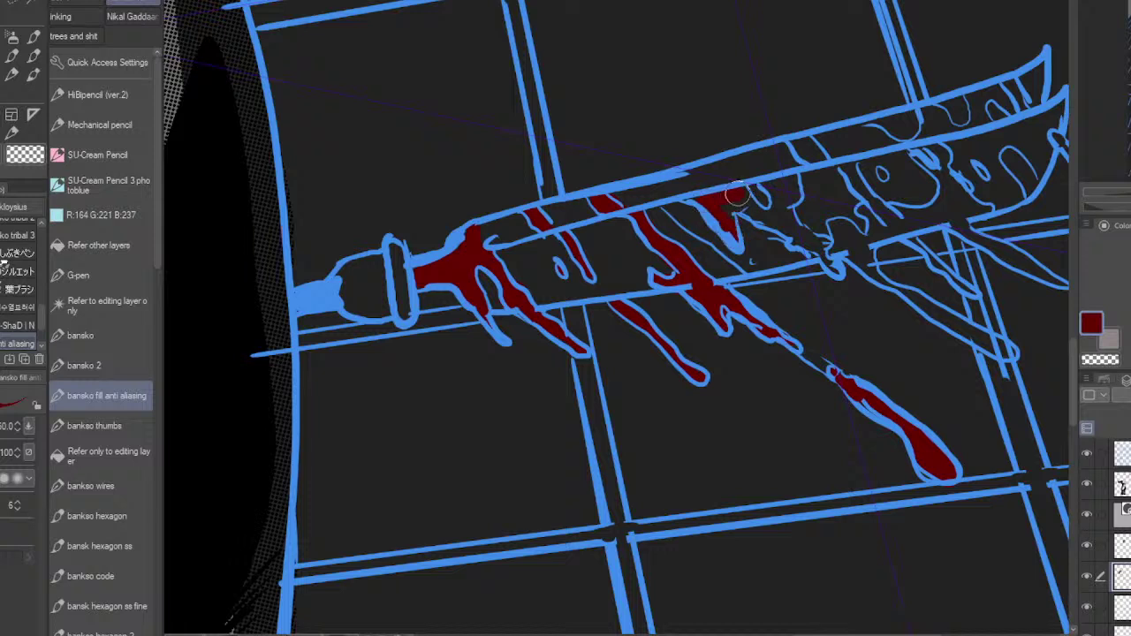
Step: Fill the connected splatter from mid-blade towards the tip, its drips below the edge and the small enclosed droplet with dark red
mouse_move(738, 194)
mouse_down()
mouse_move(698, 201)
mouse_move(753, 200)
mouse_move(765, 210)
mouse_move(733, 220)
mouse_move(736, 210)
mouse_move(764, 215)
mouse_move(768, 189)
mouse_move(791, 185)
mouse_move(781, 202)
mouse_move(787, 189)
mouse_move(768, 190)
mouse_move(785, 185)
mouse_move(779, 201)
mouse_move(793, 180)
mouse_move(772, 217)
mouse_move(829, 258)
mouse_move(785, 212)
mouse_move(778, 226)
mouse_move(805, 245)
mouse_up()
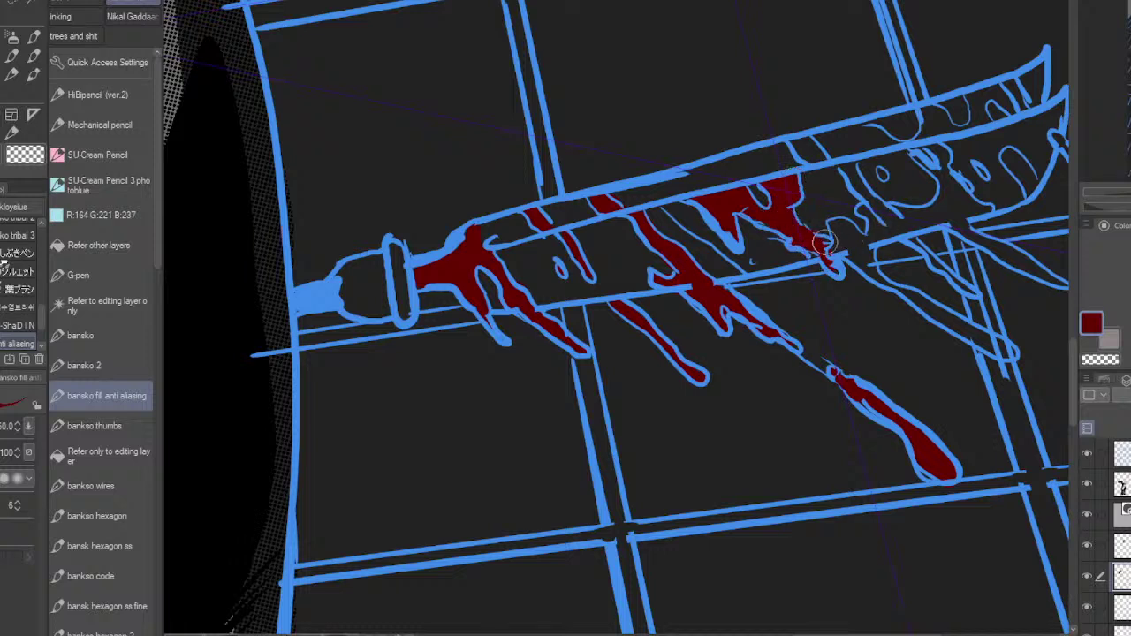
mouse_move(837, 226)
mouse_down()
mouse_move(879, 243)
mouse_move(861, 248)
mouse_move(869, 261)
mouse_move(856, 256)
mouse_move(892, 261)
mouse_move(864, 263)
mouse_move(961, 331)
mouse_up()
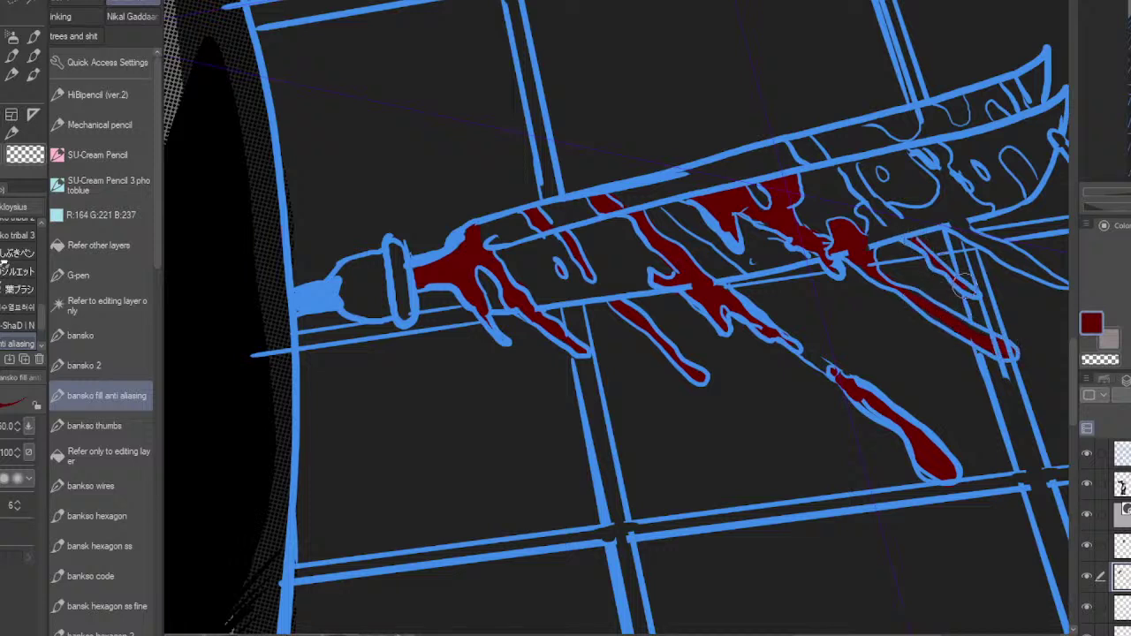
mouse_move(969, 230)
mouse_down()
mouse_move(931, 148)
mouse_move(936, 170)
mouse_move(915, 159)
mouse_move(940, 196)
mouse_move(901, 219)
mouse_move(844, 169)
mouse_move(853, 163)
mouse_move(883, 232)
mouse_up()
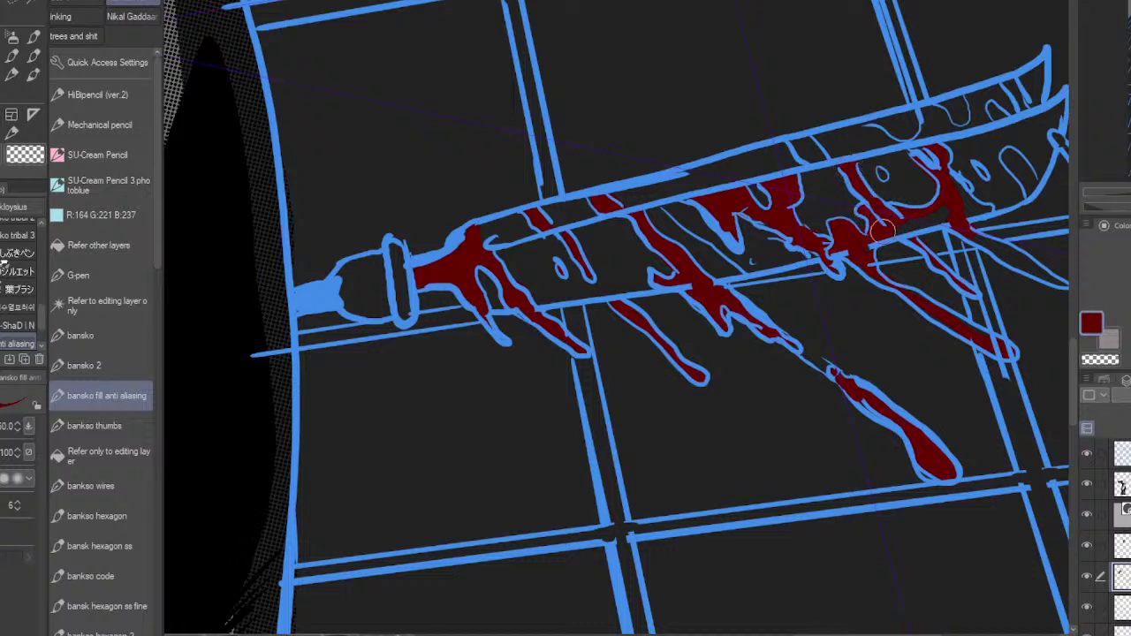
drag(945, 209, 939, 213)
drag(881, 177, 884, 179)
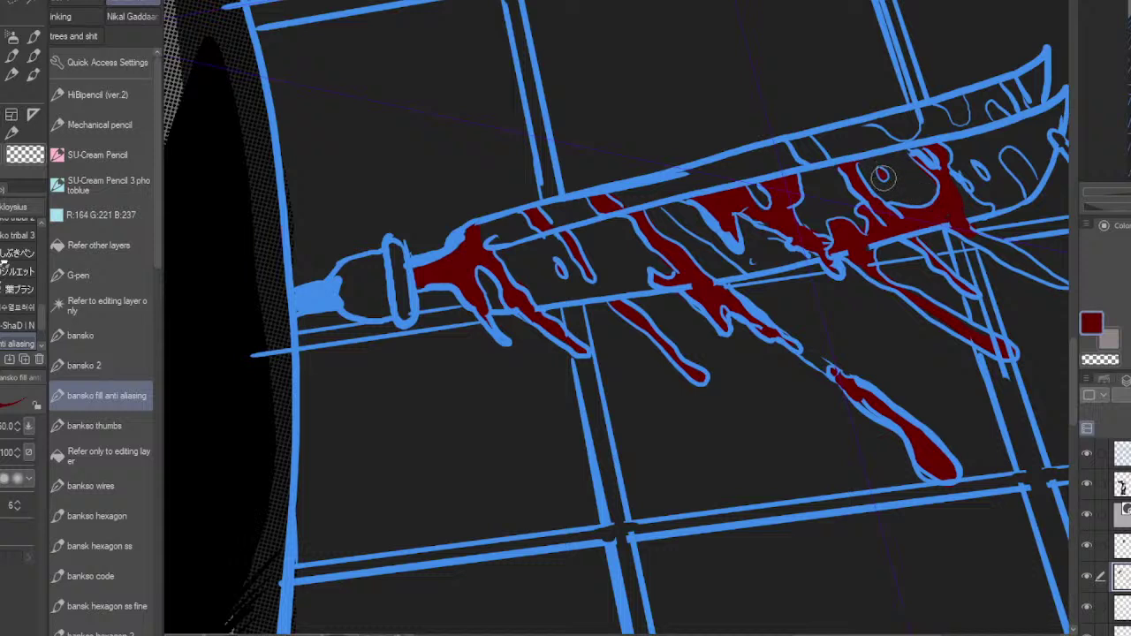
Step: Fill the marks along the blade's spine, the spots near its tip and the last drip below with dark red
drag(808, 153, 811, 152)
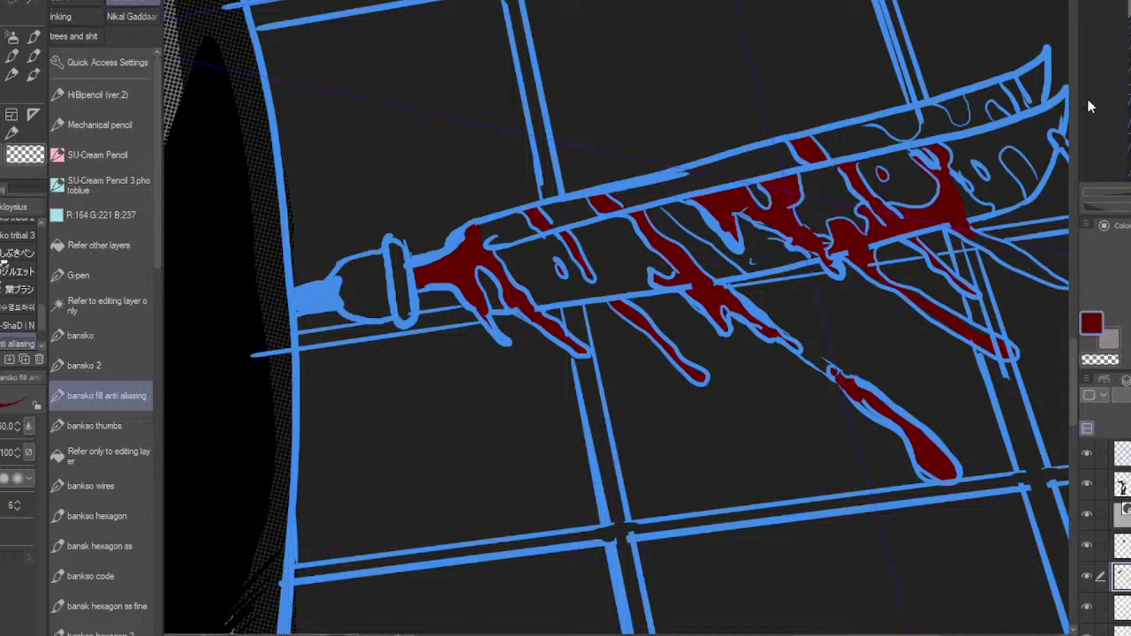
mouse_move(895, 132)
mouse_down()
mouse_move(959, 108)
mouse_move(943, 124)
mouse_move(959, 102)
mouse_up()
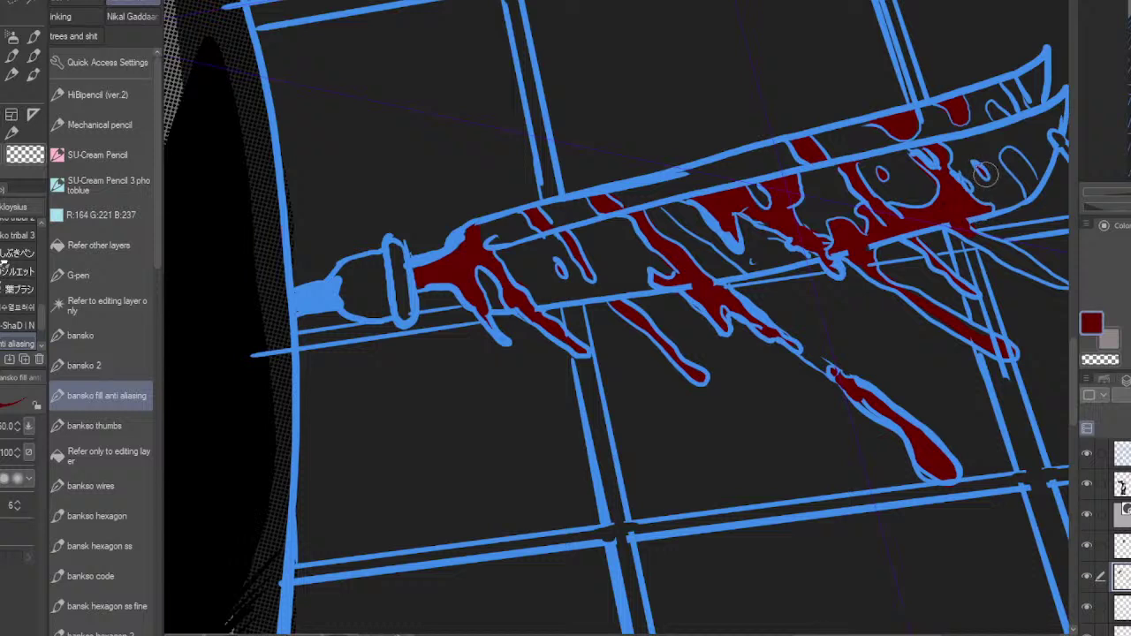
mouse_move(984, 175)
mouse_down()
mouse_move(1016, 155)
mouse_move(1026, 189)
mouse_move(1018, 162)
mouse_move(1028, 171)
mouse_move(915, 188)
mouse_move(916, 203)
mouse_up()
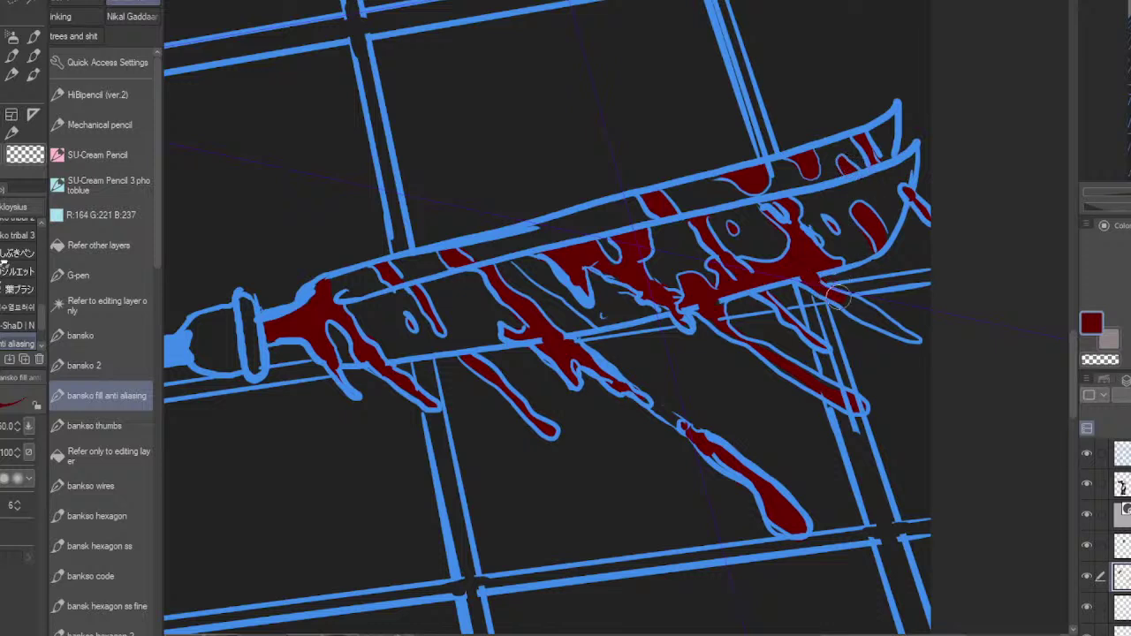
drag(881, 323, 919, 340)
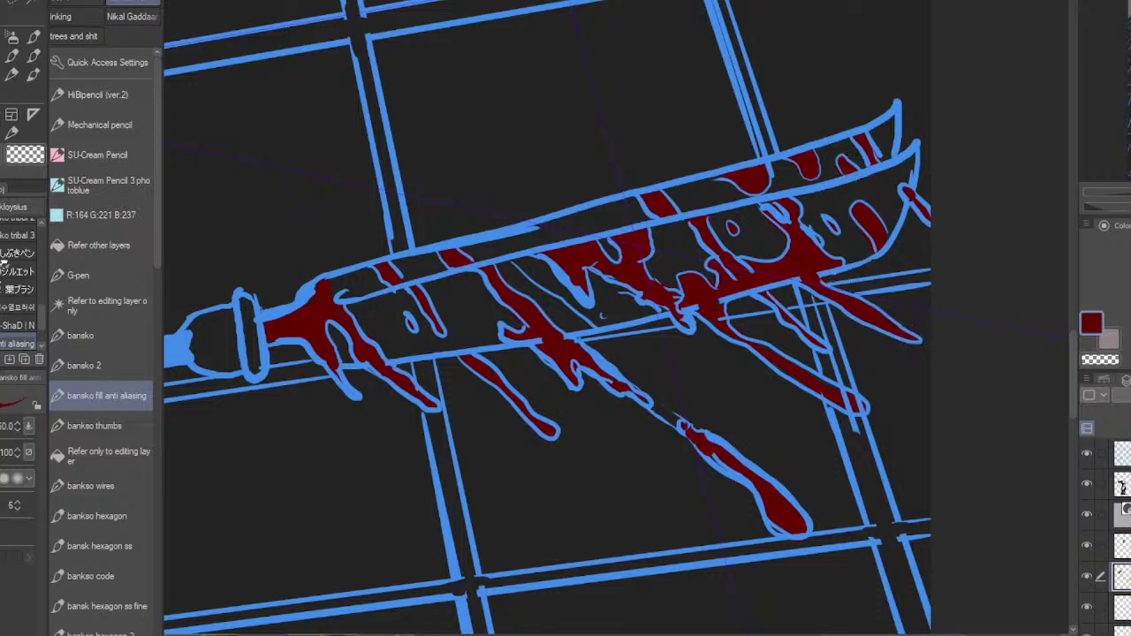
Step: Show the line art in black instead of blue, and erase the stray lines at the drip's tip and before the detached drop
click(1123, 454)
key(ctrl+b)
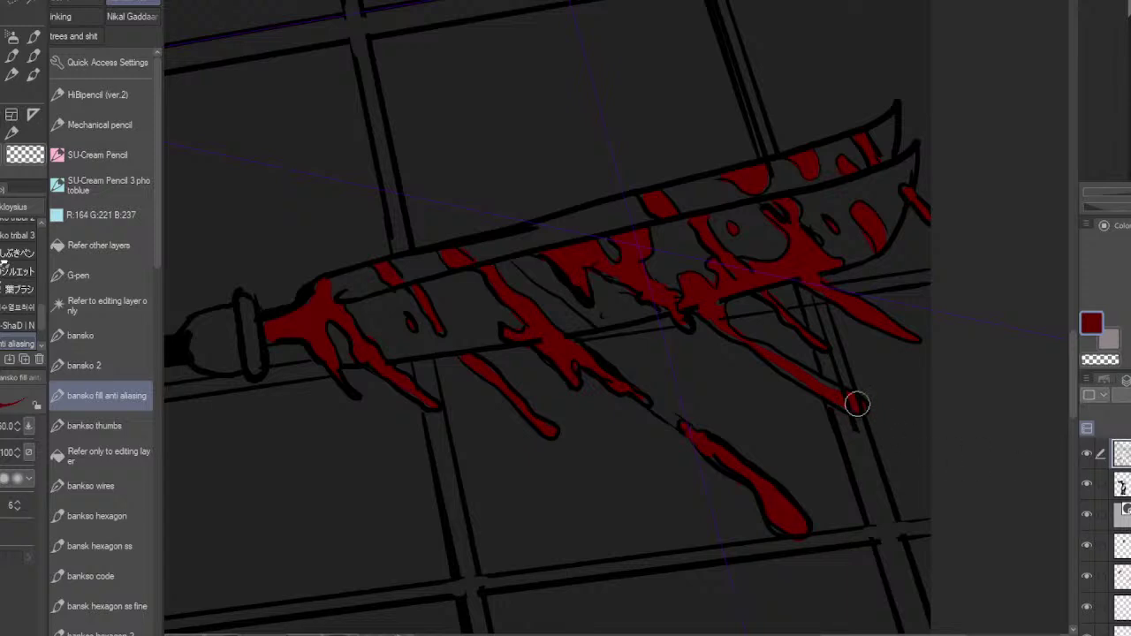
drag(857, 404, 855, 404)
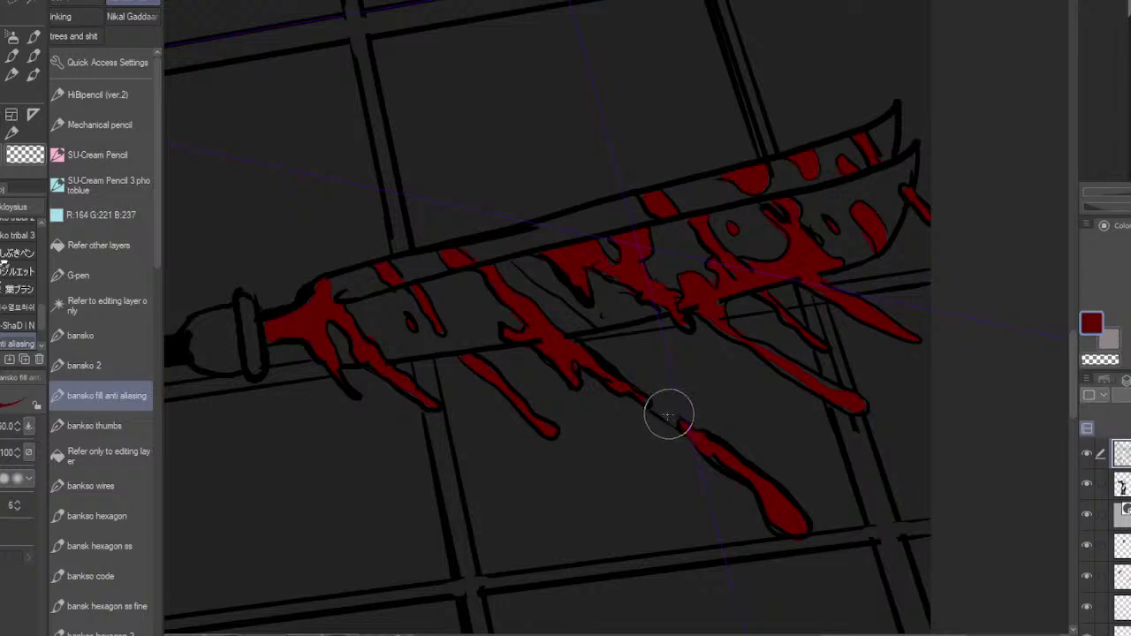
drag(669, 415, 672, 419)
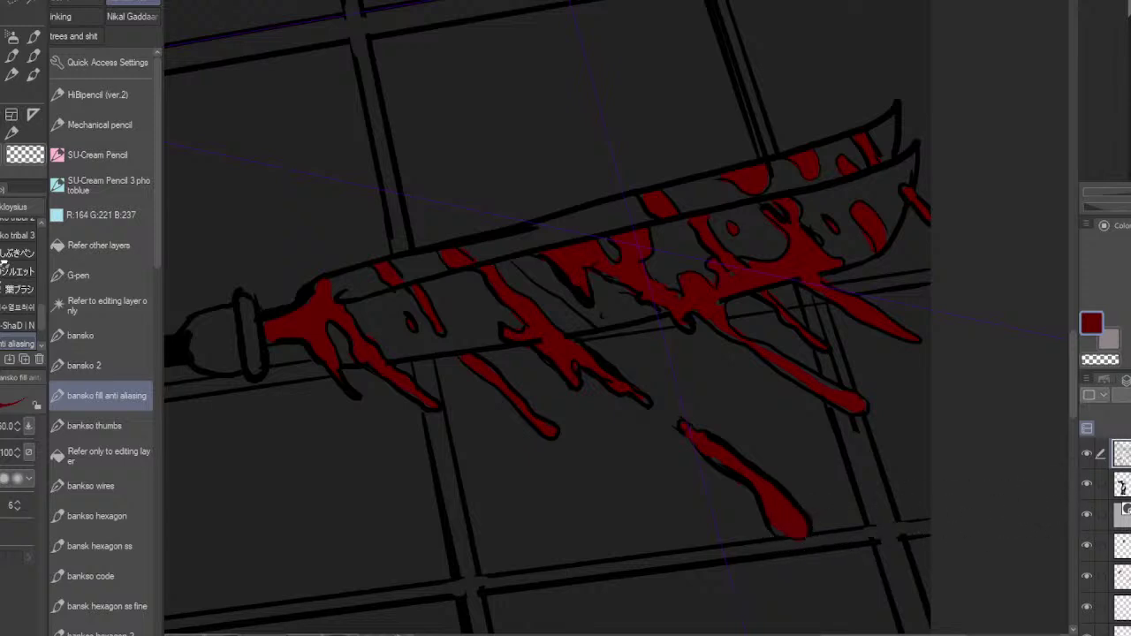
Step: Set the line art as the reference layer and choose the Erase Along Edge eraser for the red fill layer
click(1121, 577)
click(1123, 454)
click(1120, 576)
key(e)
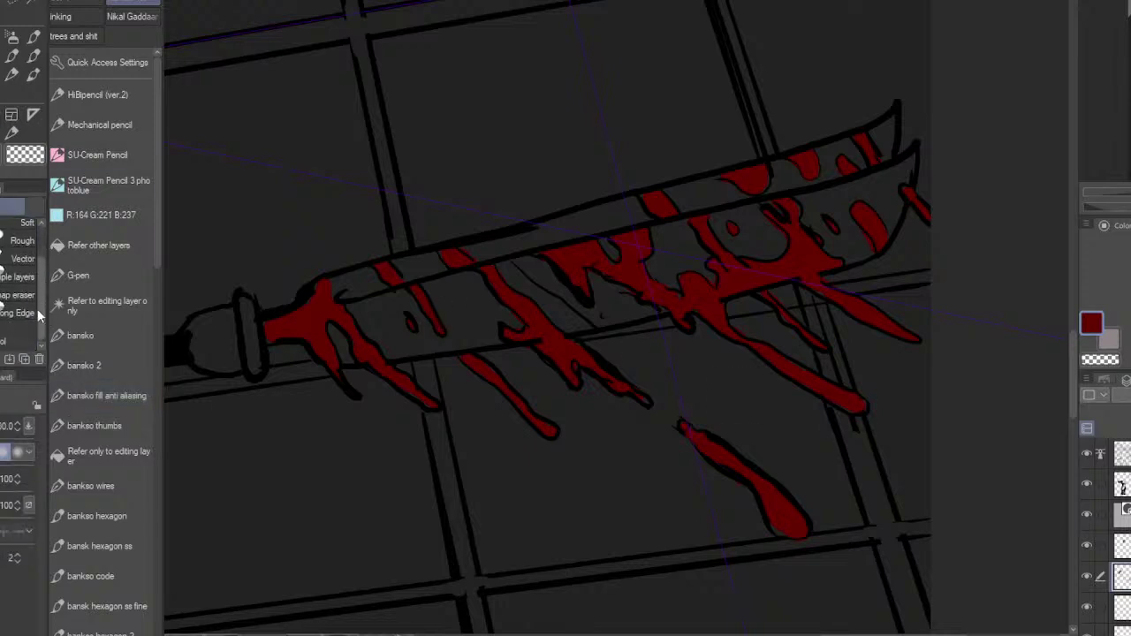
click(37, 311)
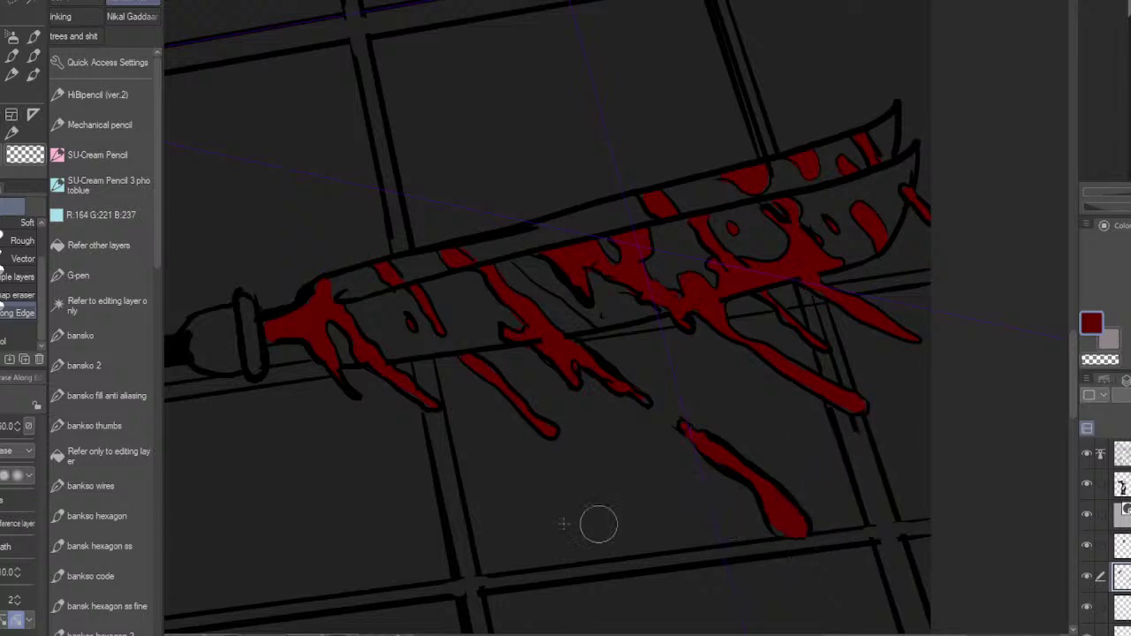
Step: Spatter small dark red droplets across the knife blade with the Dripper 16 brush
click(102, 396)
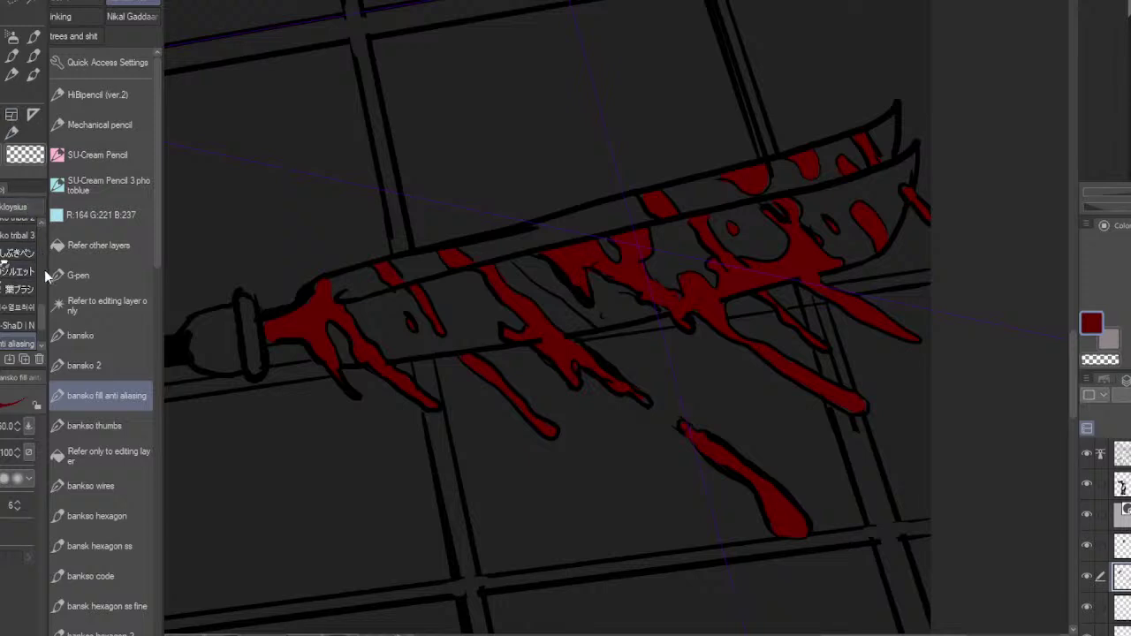
scroll(27, 281, down, 5)
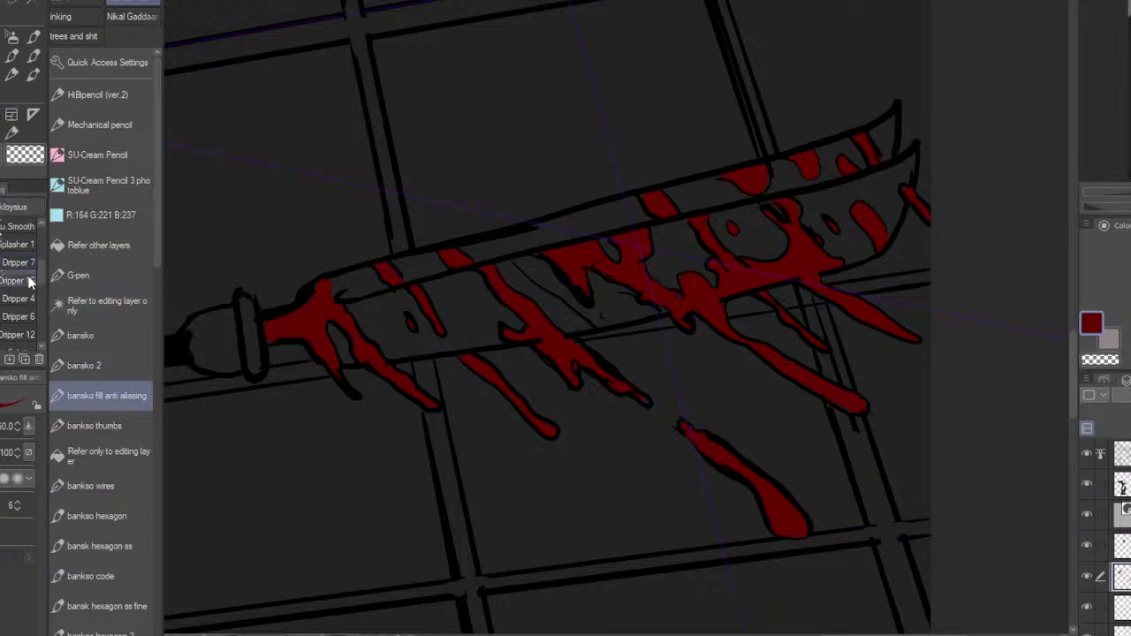
click(29, 281)
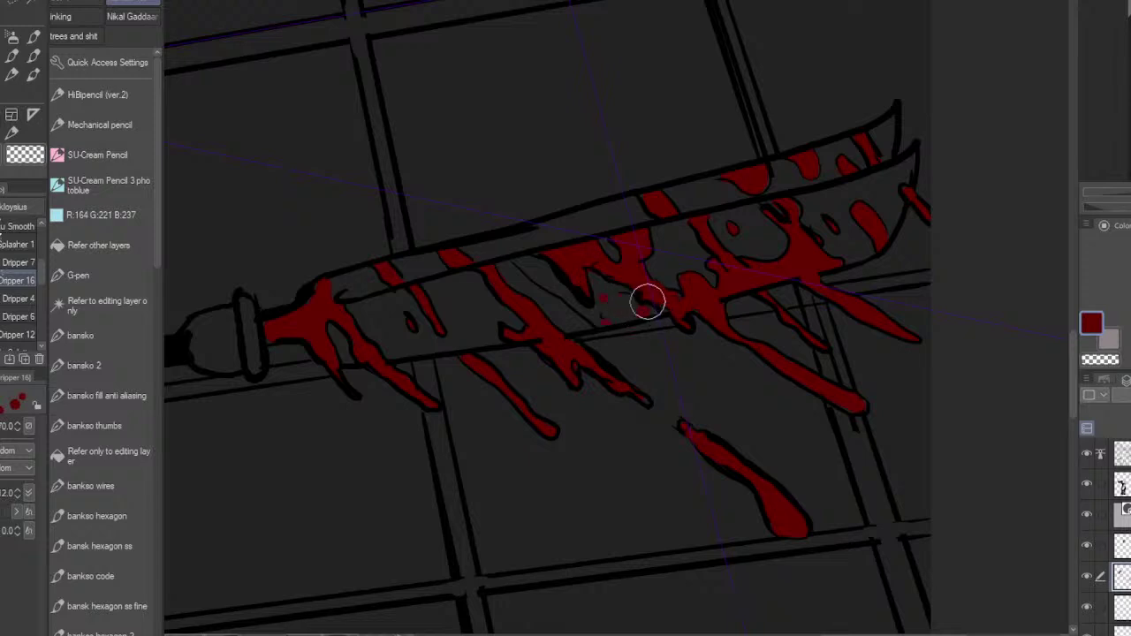
mouse_move(648, 302)
mouse_down()
mouse_move(601, 302)
mouse_move(724, 235)
mouse_move(716, 239)
mouse_move(737, 246)
mouse_move(845, 207)
mouse_move(863, 225)
mouse_move(861, 254)
mouse_move(888, 211)
mouse_move(793, 203)
mouse_move(732, 213)
mouse_move(787, 185)
mouse_move(489, 302)
mouse_move(470, 269)
mouse_move(477, 323)
mouse_up()
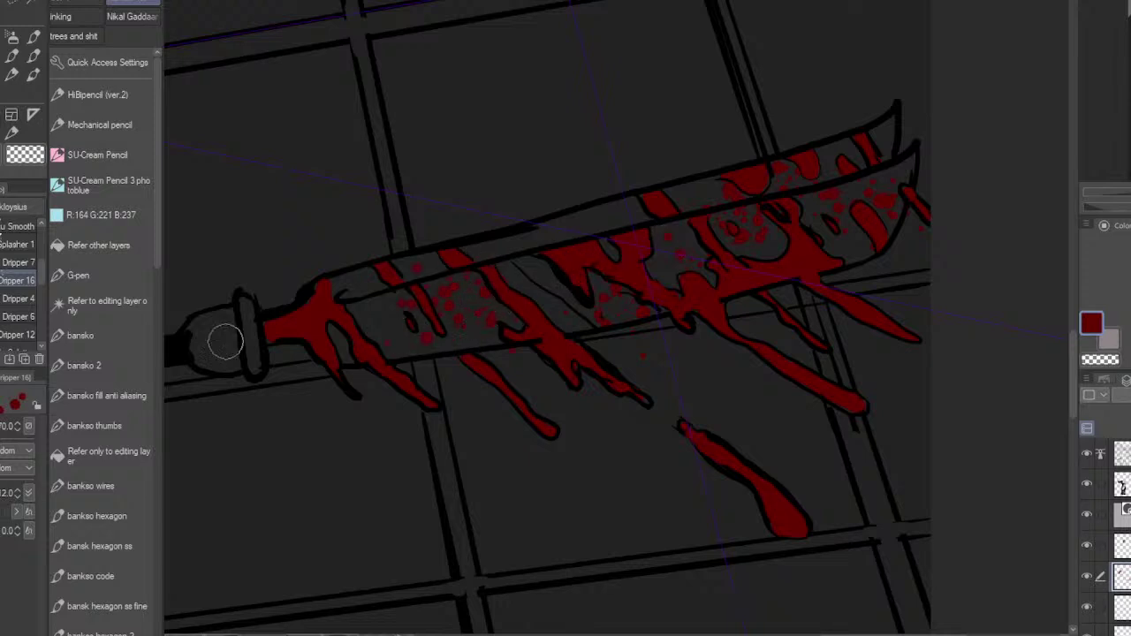
Step: Try a large dark red splatter around the blade with the Splasher 1 brush and undo it
click(17, 244)
click(477, 310)
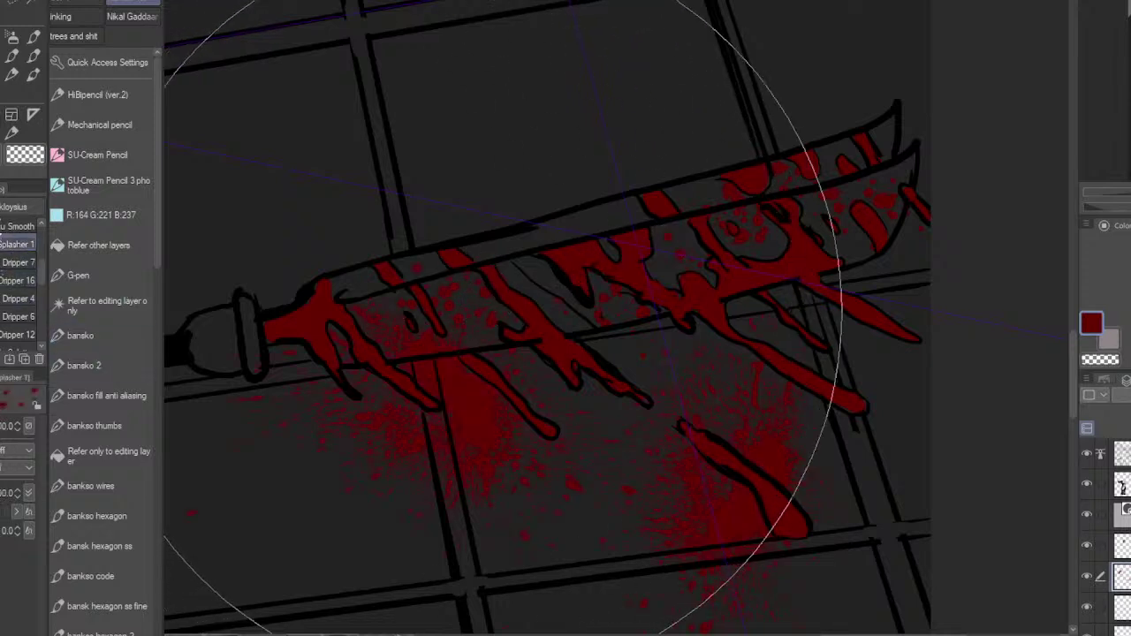
key(ctrl+z)
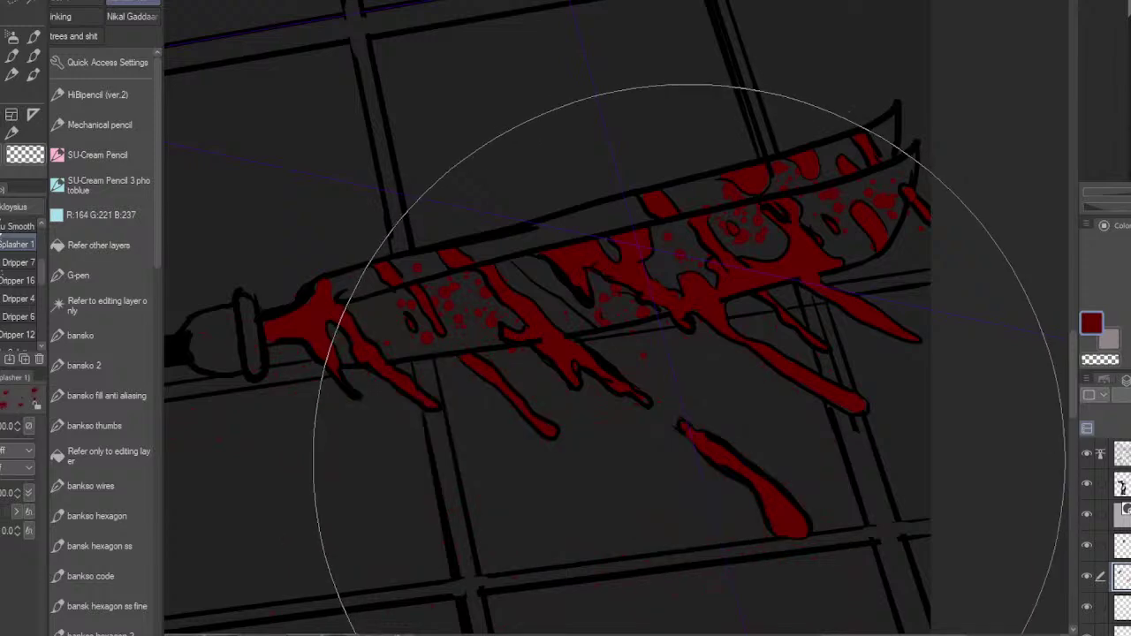
Step: Add dark red spatter around the knife blade with the Dripper 12 brush
scroll(687, 457, down, 5)
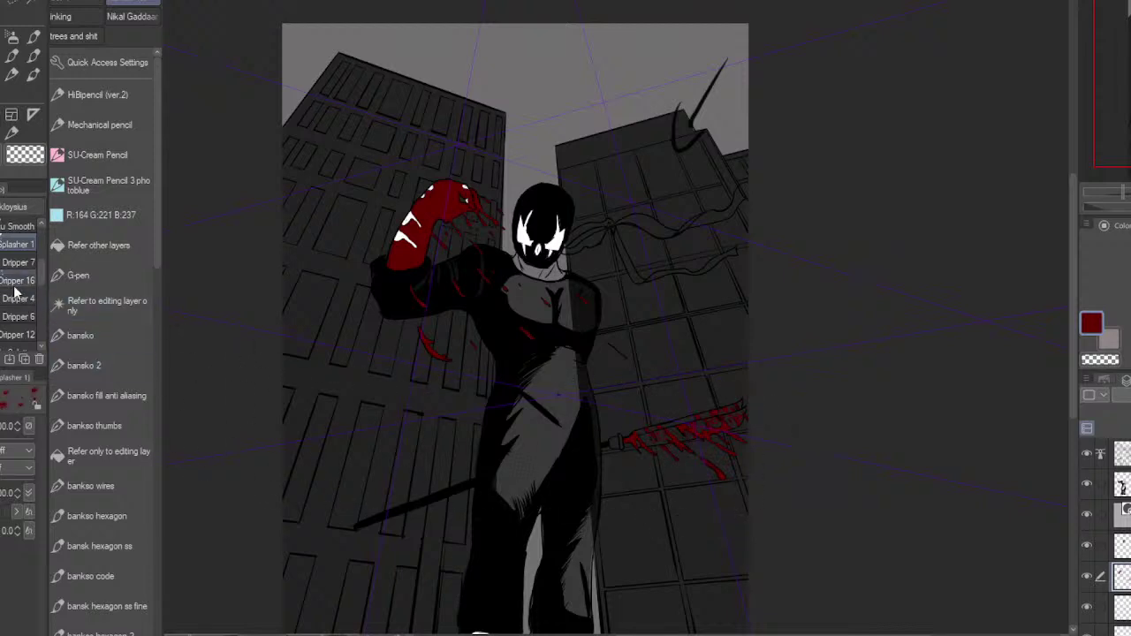
click(18, 334)
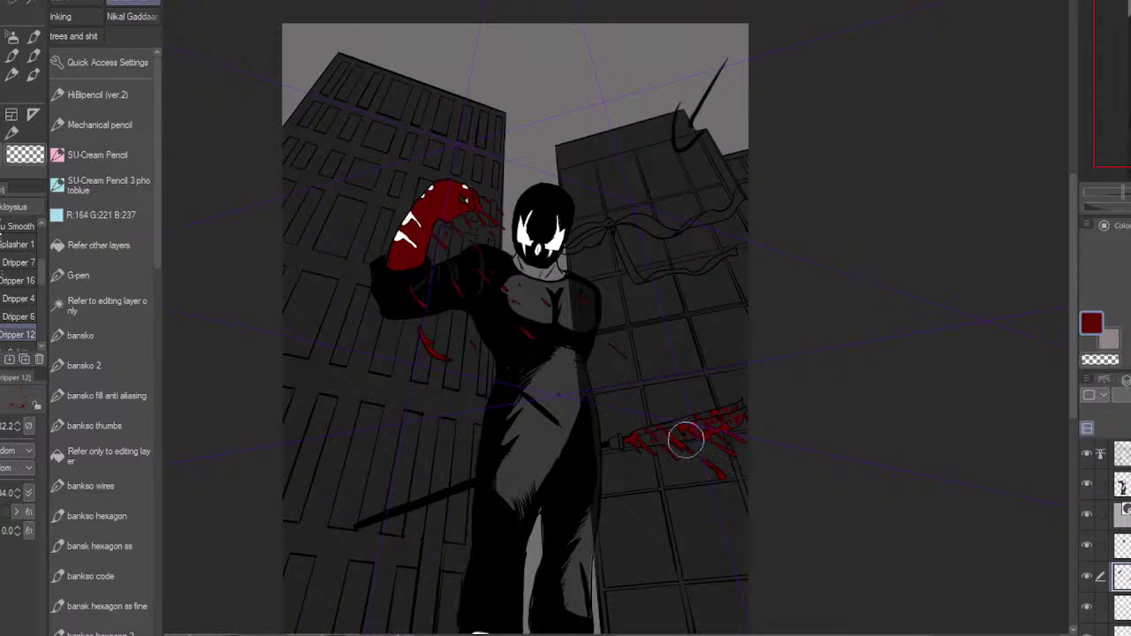
click(720, 501)
Step: On the layer beneath the red fills, sample the mask's white, try Dripper 12 spatter on the blade and undo it
click(1122, 607)
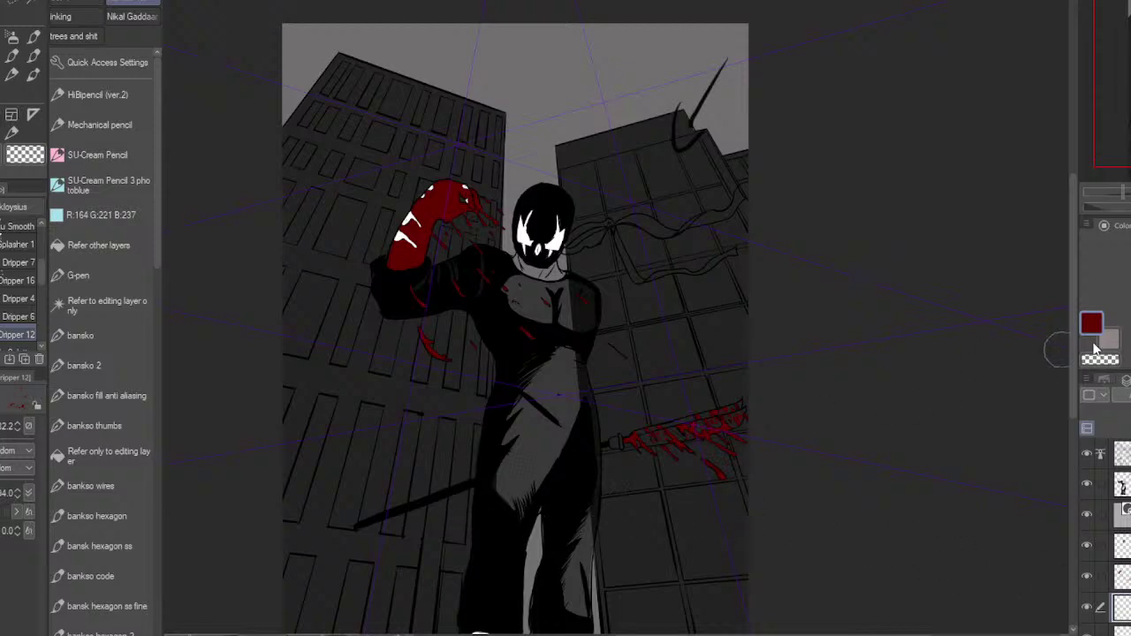
scroll(548, 256, up, 4)
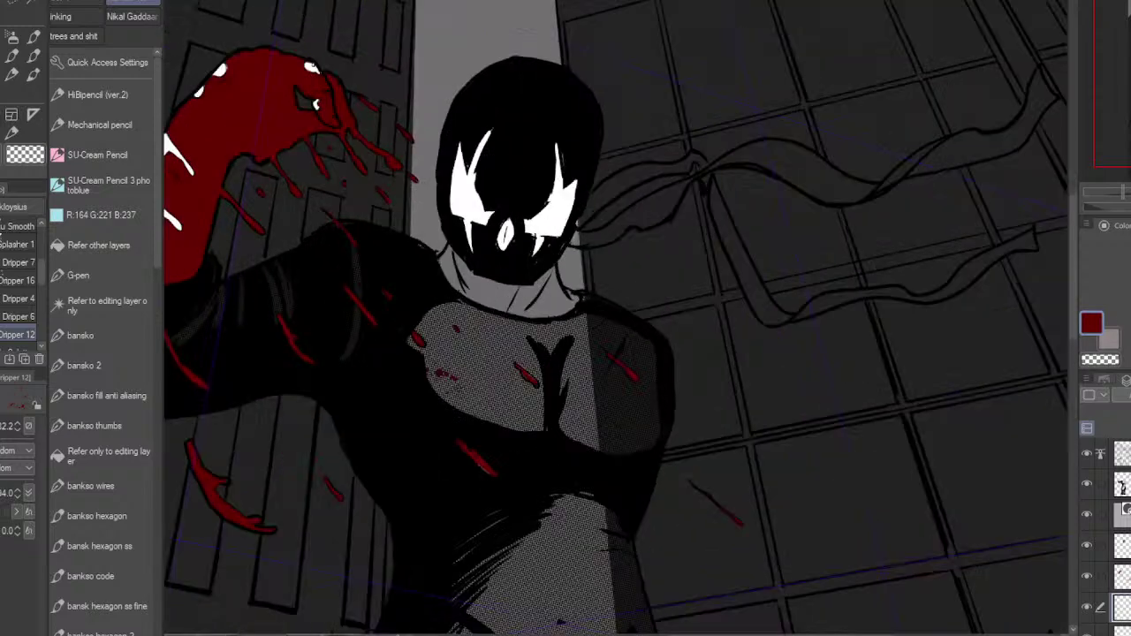
alt+click(555, 221)
drag(956, 466, 808, 190)
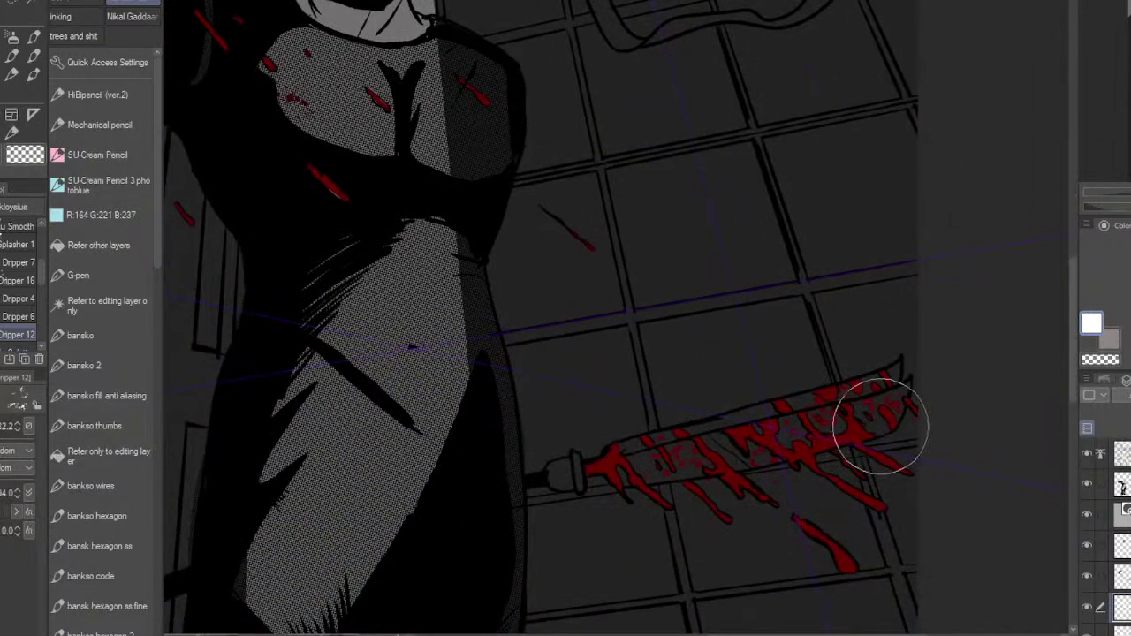
drag(784, 438, 816, 437)
key(ctrl+z)
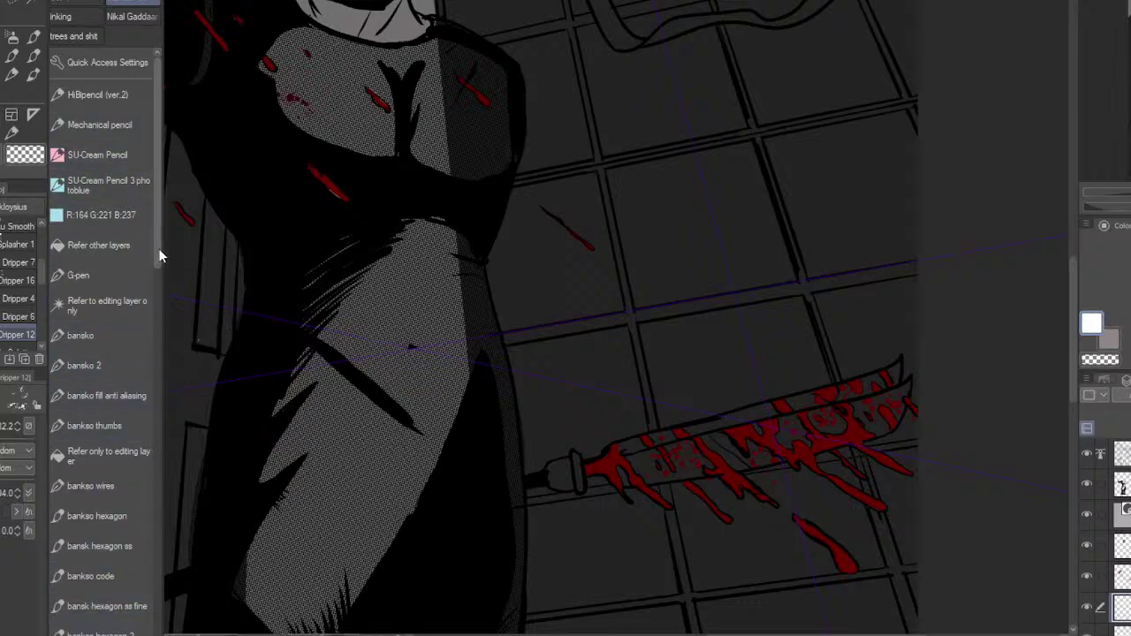
Step: Fill the knife's guard and collar with white using the Lasso fill tool
drag(159, 253, 160, 309)
click(78, 623)
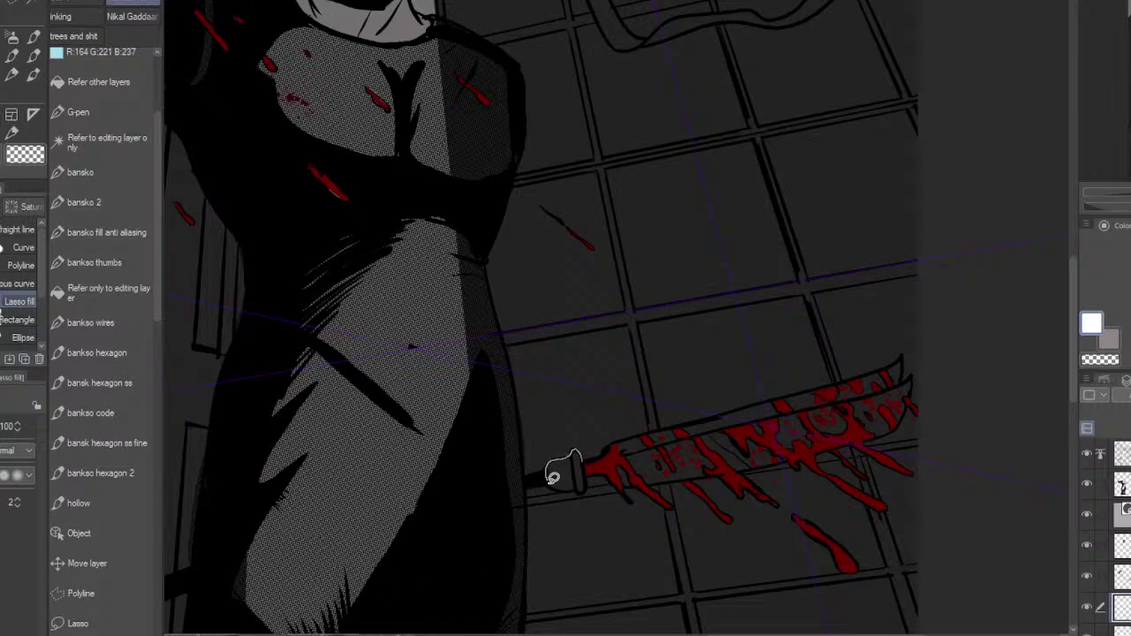
drag(588, 469, 586, 469)
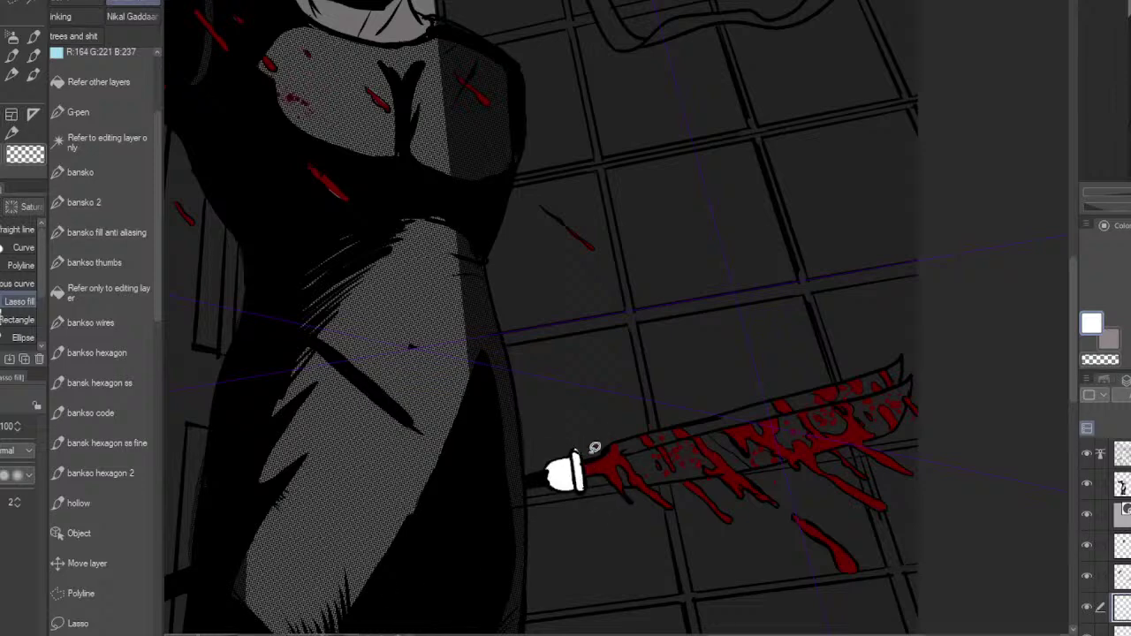
Step: Lasso-fill the whole knife blade with white beneath the red spatter, from the collar to the tip
scroll(595, 448, up, 2)
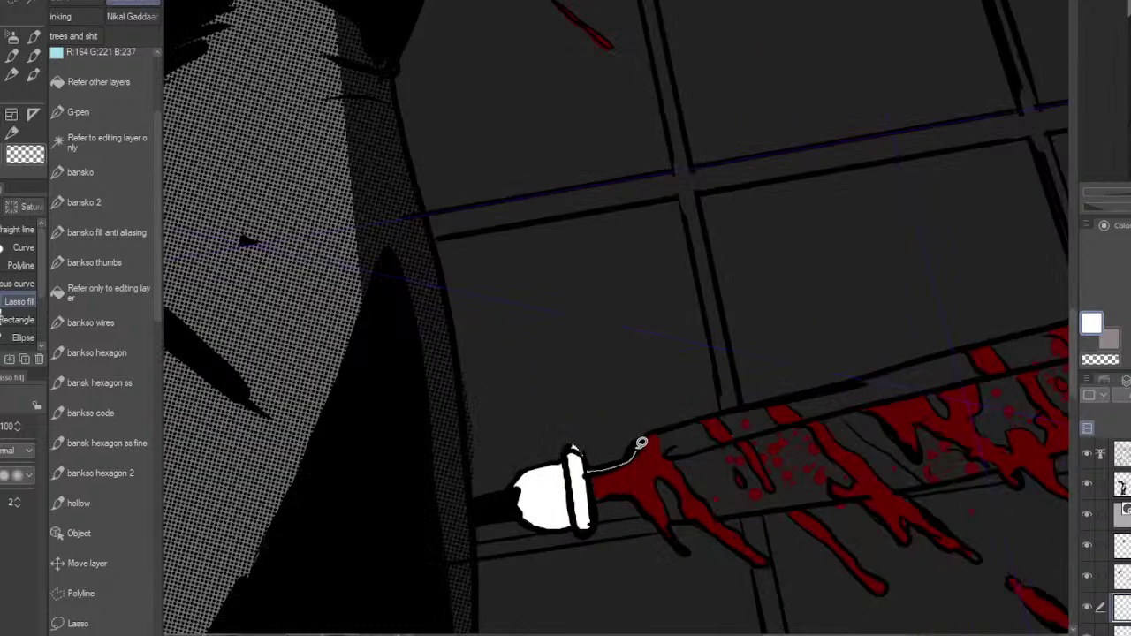
mouse_move(642, 442)
mouse_down()
mouse_move(932, 359)
mouse_move(998, 376)
mouse_up()
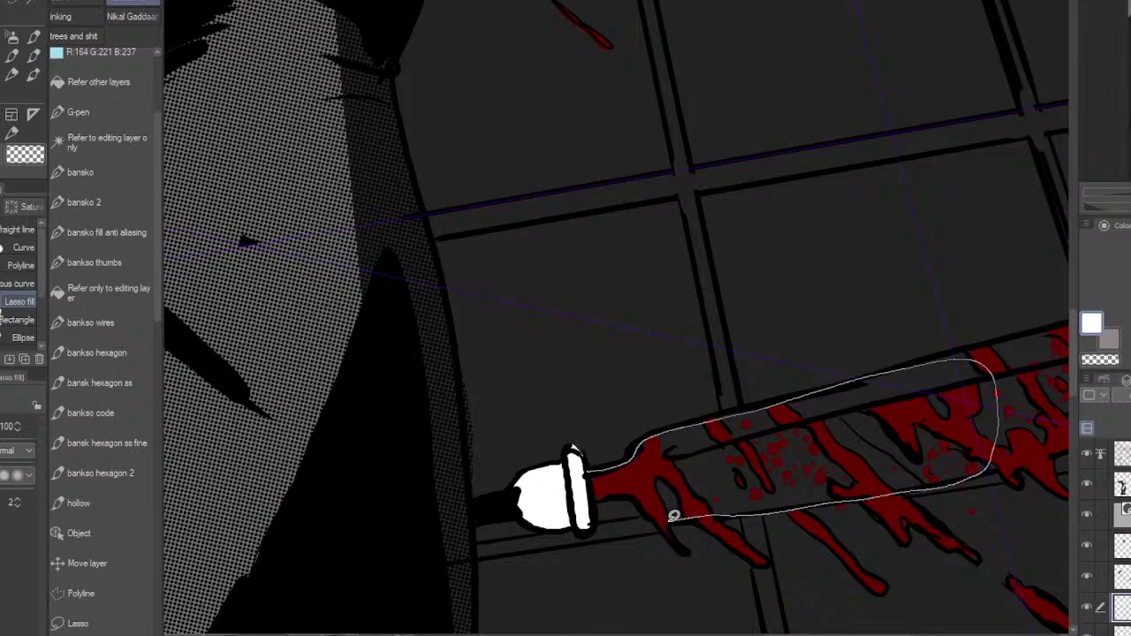
drag(673, 516, 658, 481)
drag(1066, 395, 806, 459)
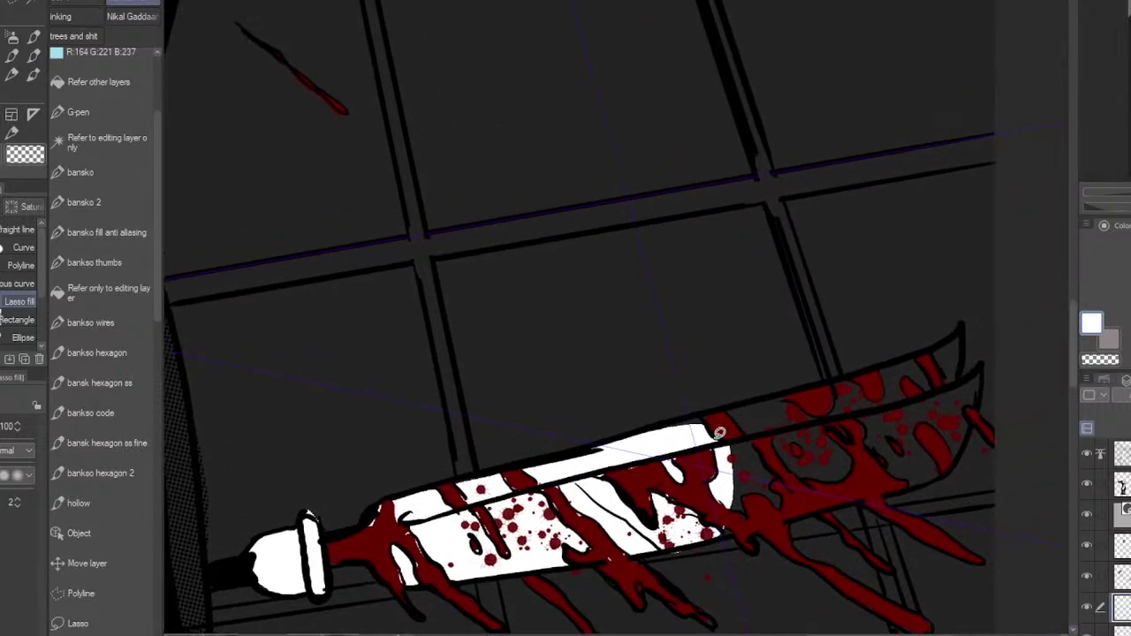
drag(683, 415, 815, 381)
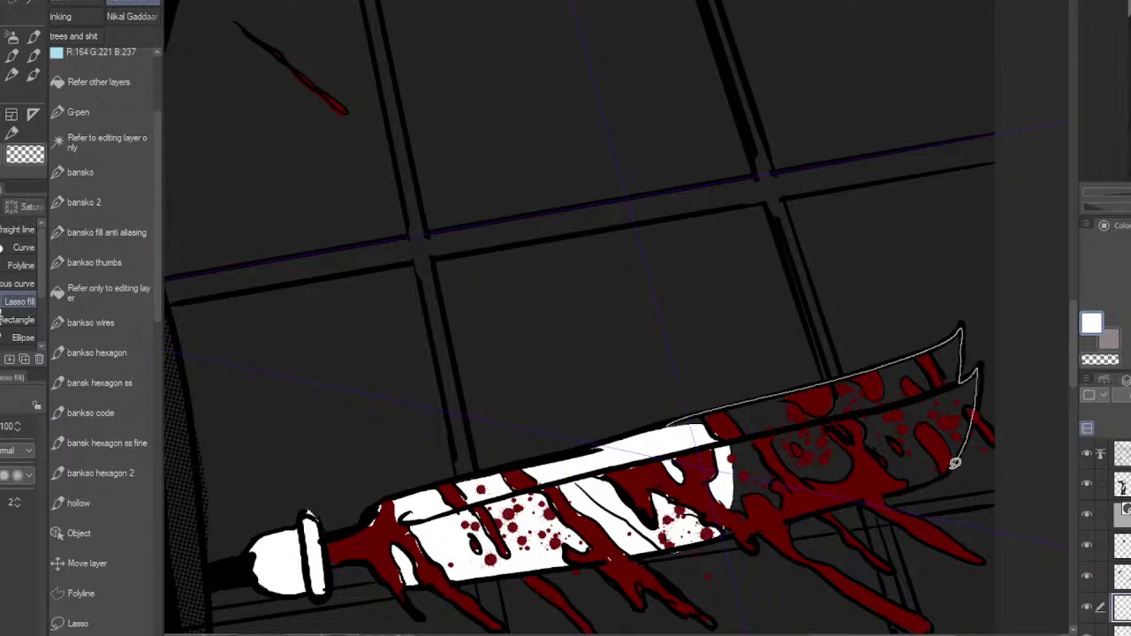
drag(887, 492, 658, 544)
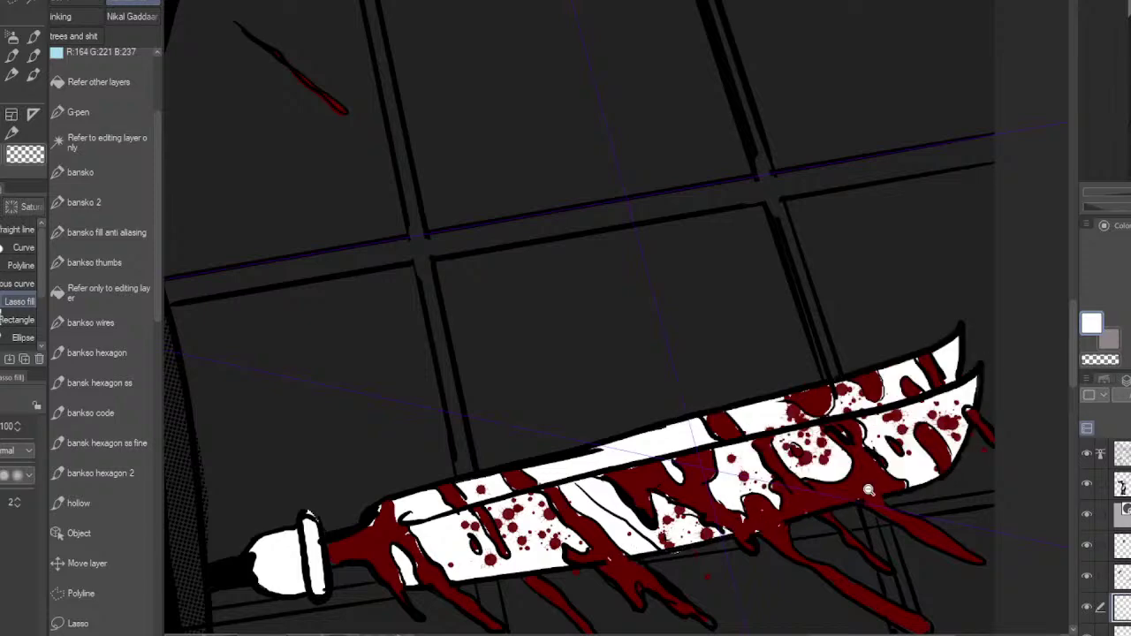
Step: Select both skyscraper silhouettes on their flat-colour layer with the Refer to editing layer only auto-select tool
scroll(868, 489, down, 6)
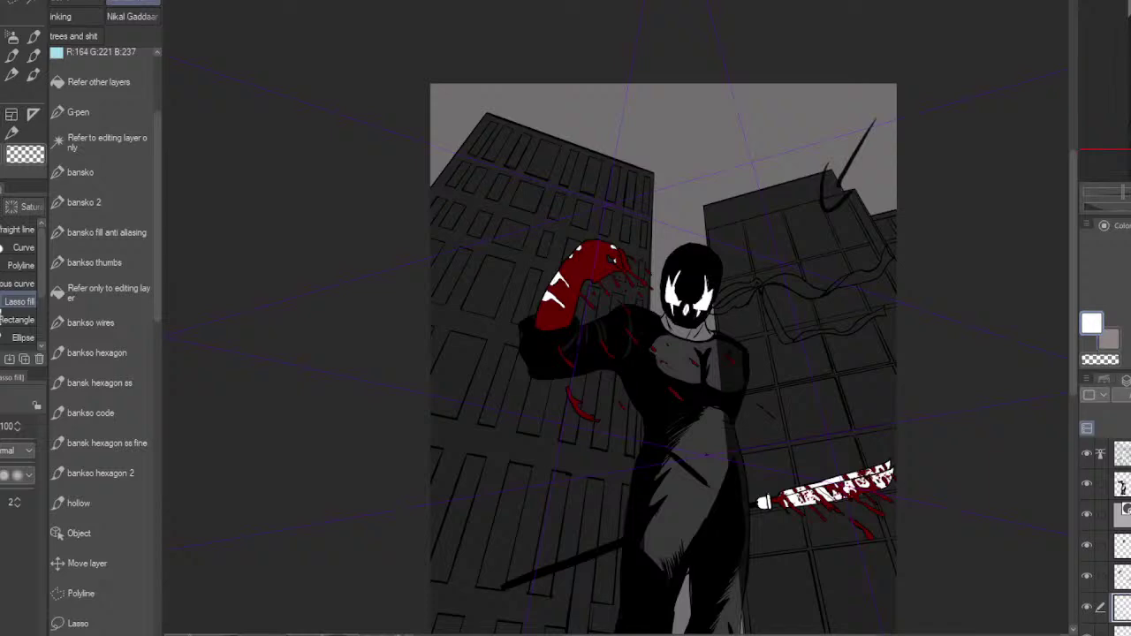
drag(868, 490, 887, 315)
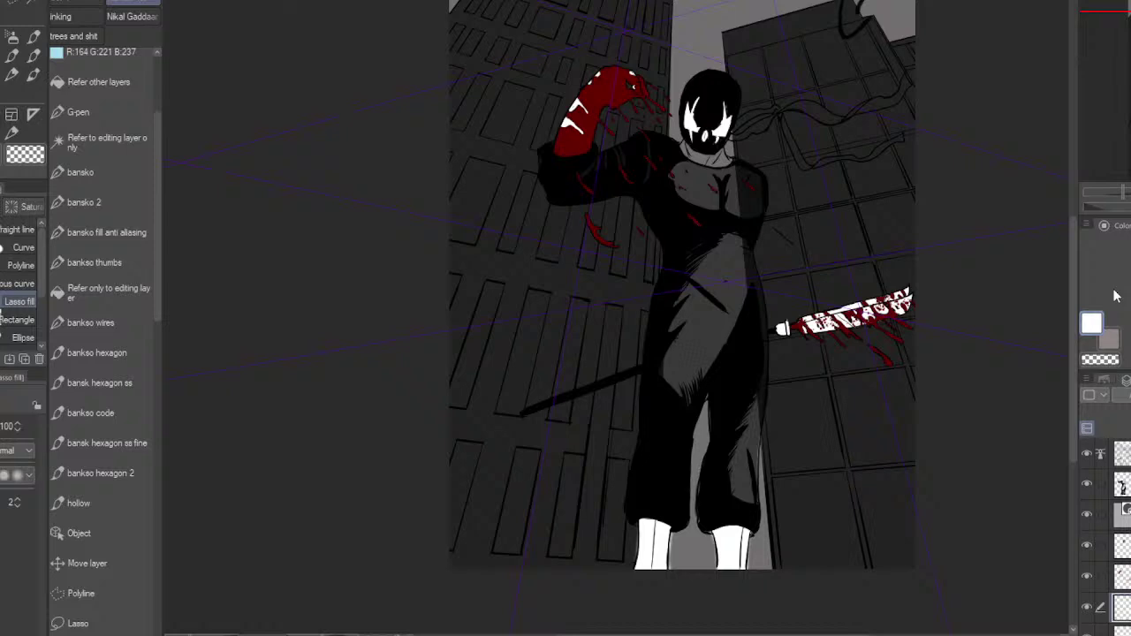
drag(976, 264, 1022, 417)
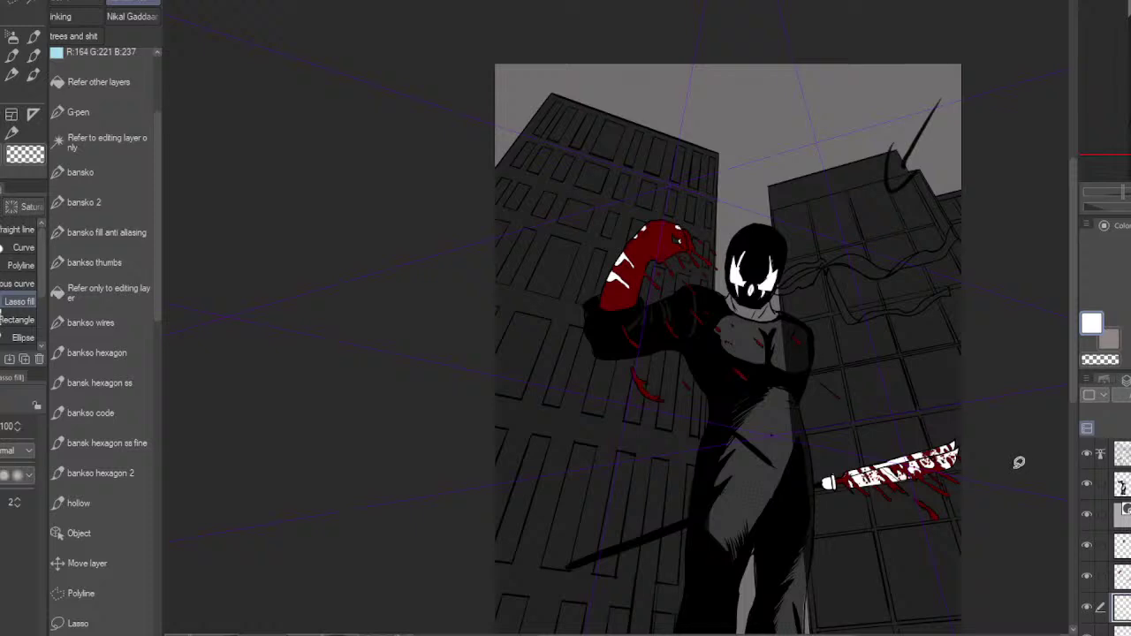
click(2, 115)
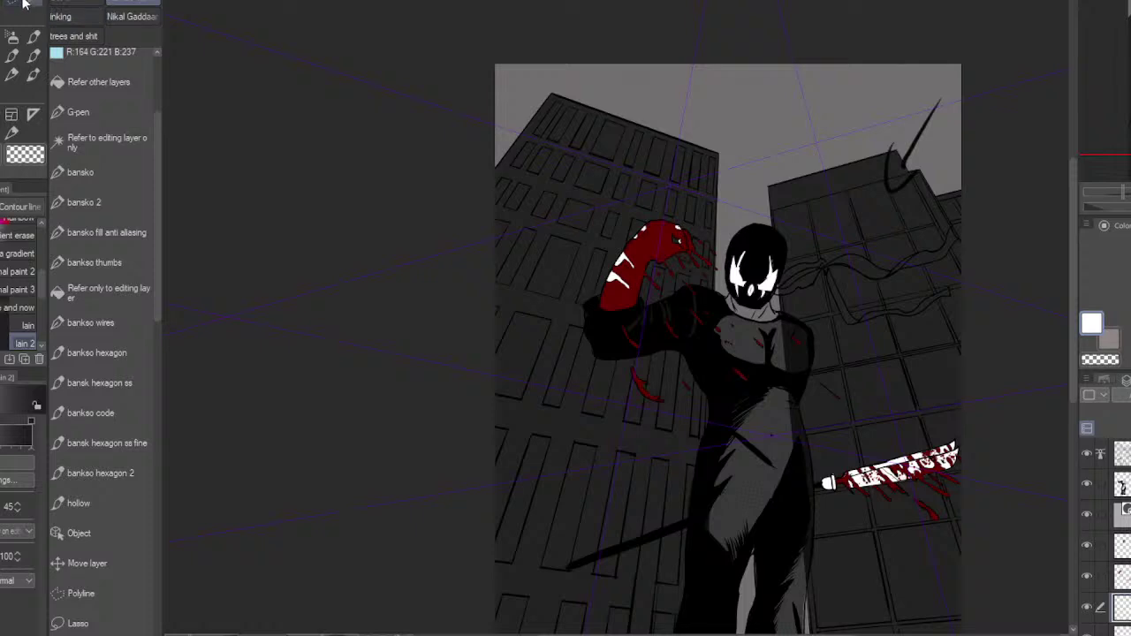
key(m)
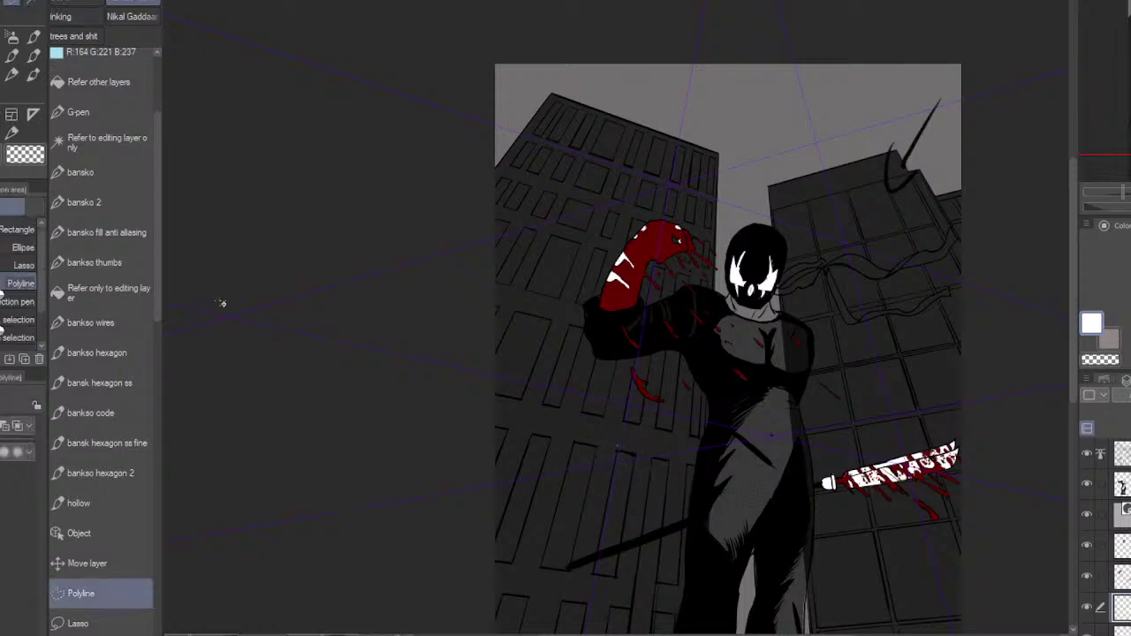
key(w)
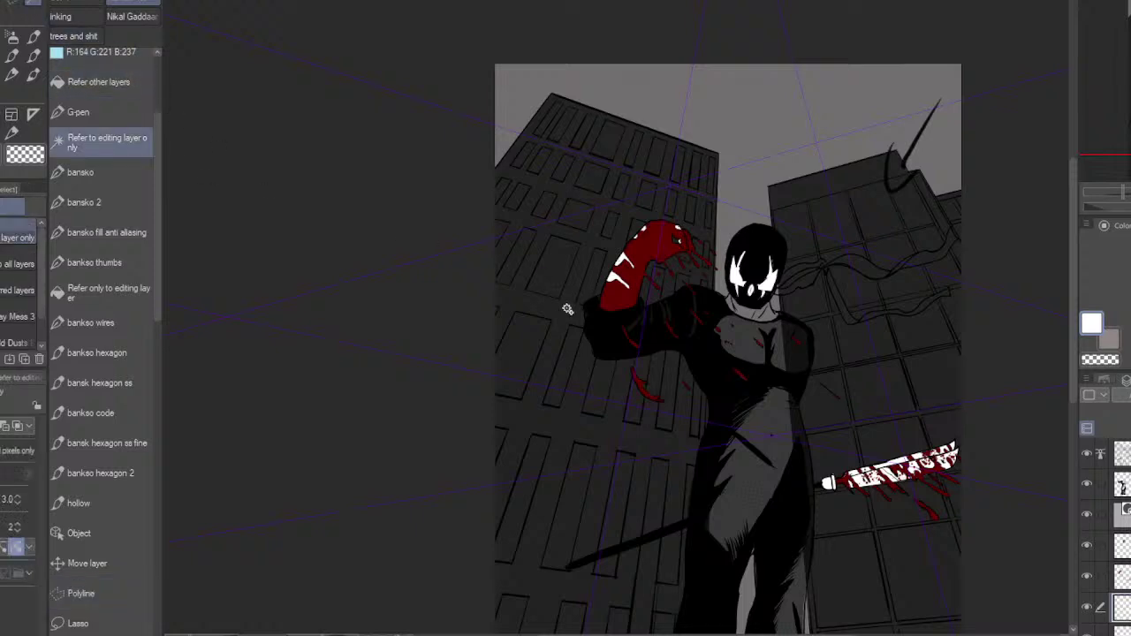
click(616, 494)
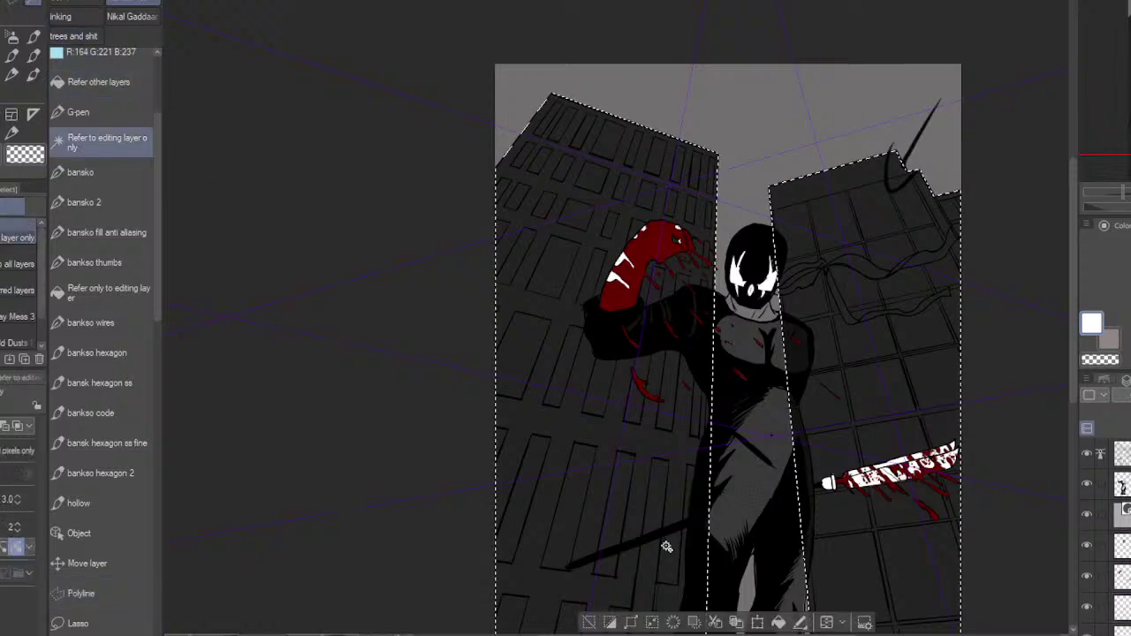
Step: Try the lain 2 gradient over both skyscrapers, first high and again near their bases, undoing each attempt
key(g)
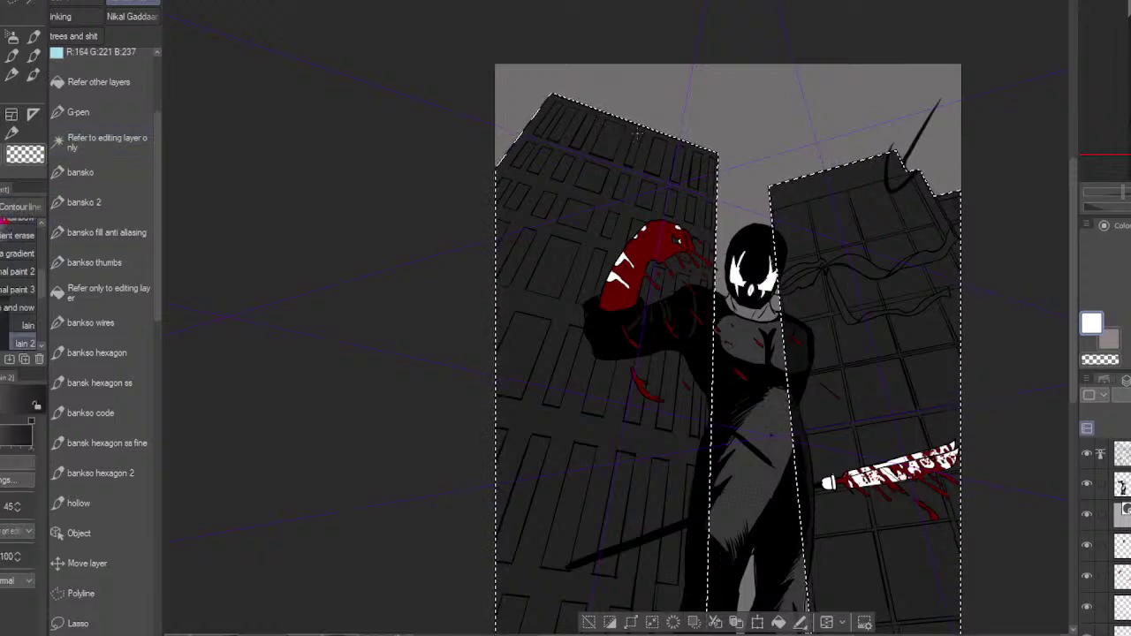
drag(527, 596, 619, 281)
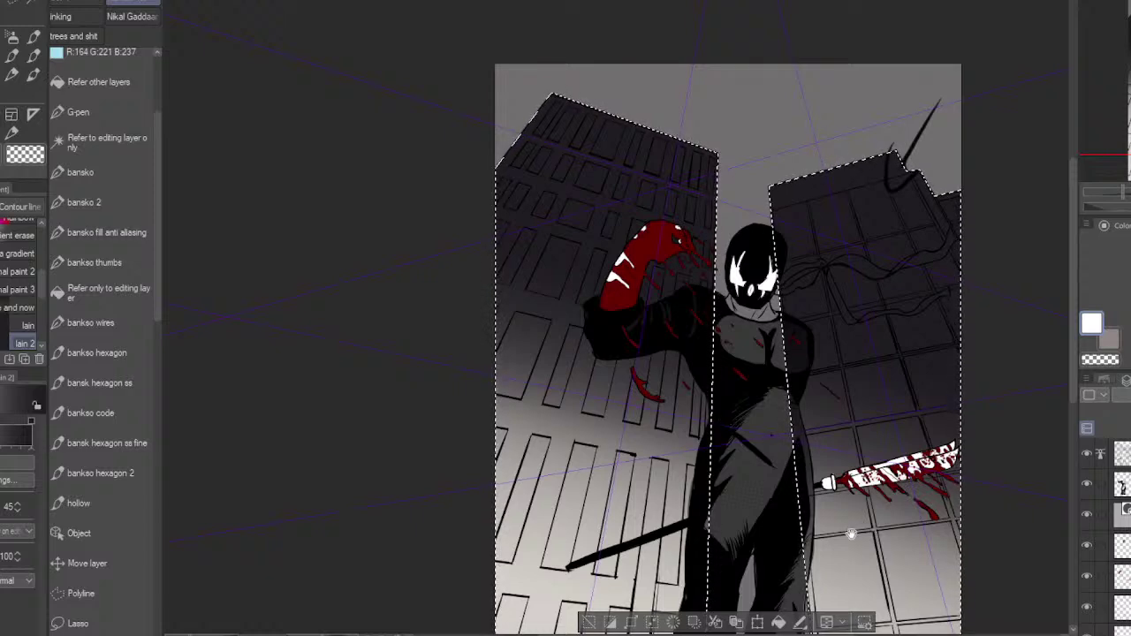
drag(851, 533, 877, 427)
key(ctrl+z)
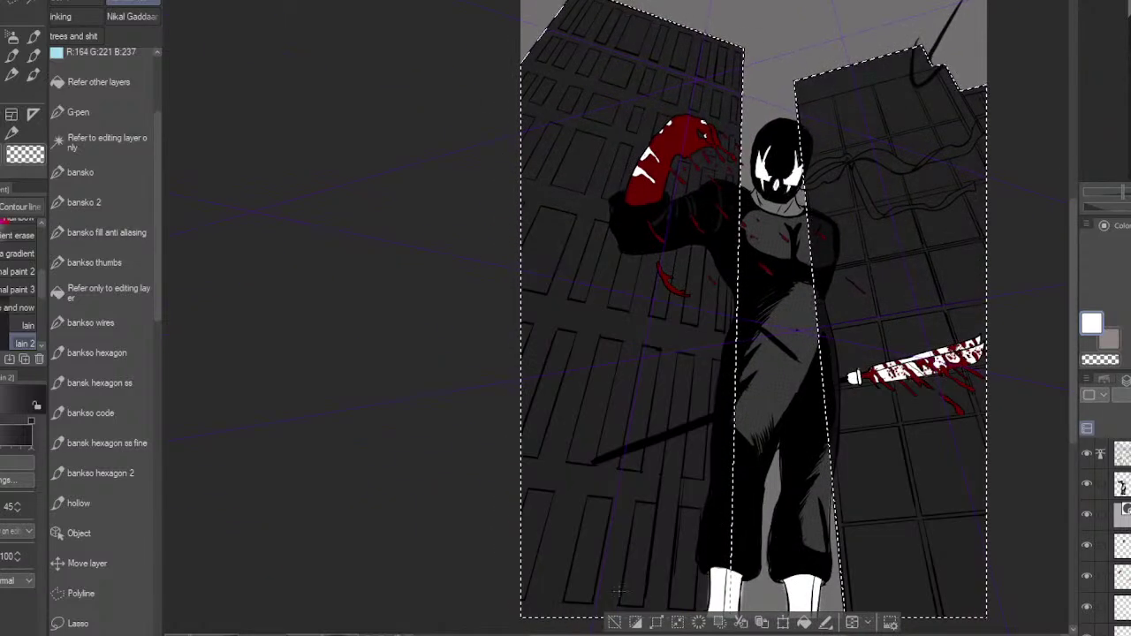
drag(609, 608, 560, 606)
drag(623, 574, 791, 543)
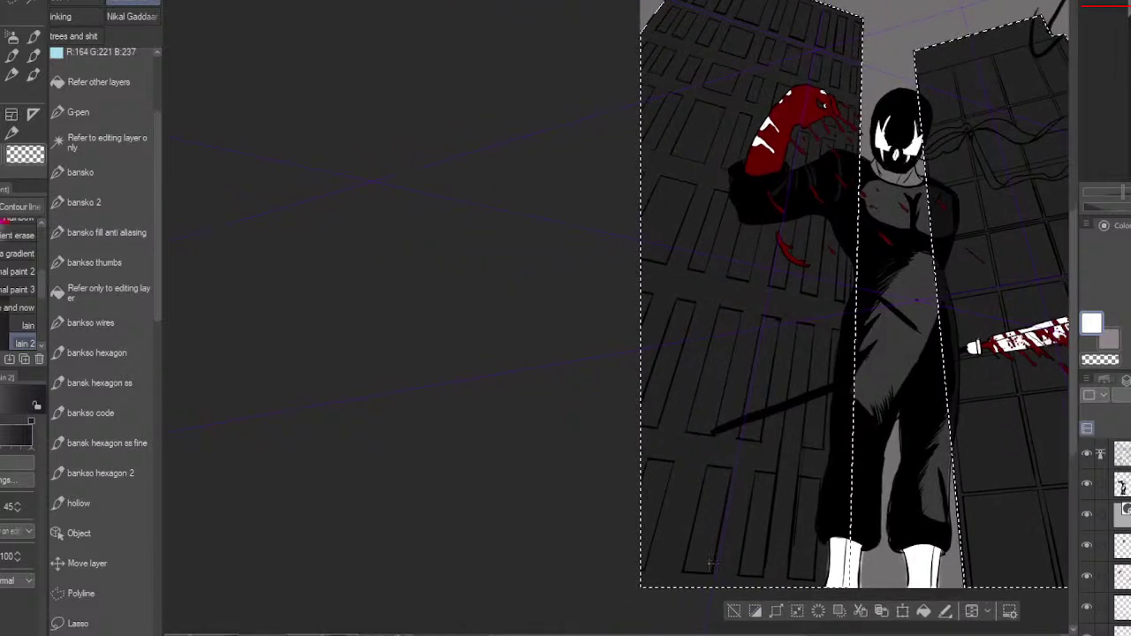
drag(696, 585, 596, 385)
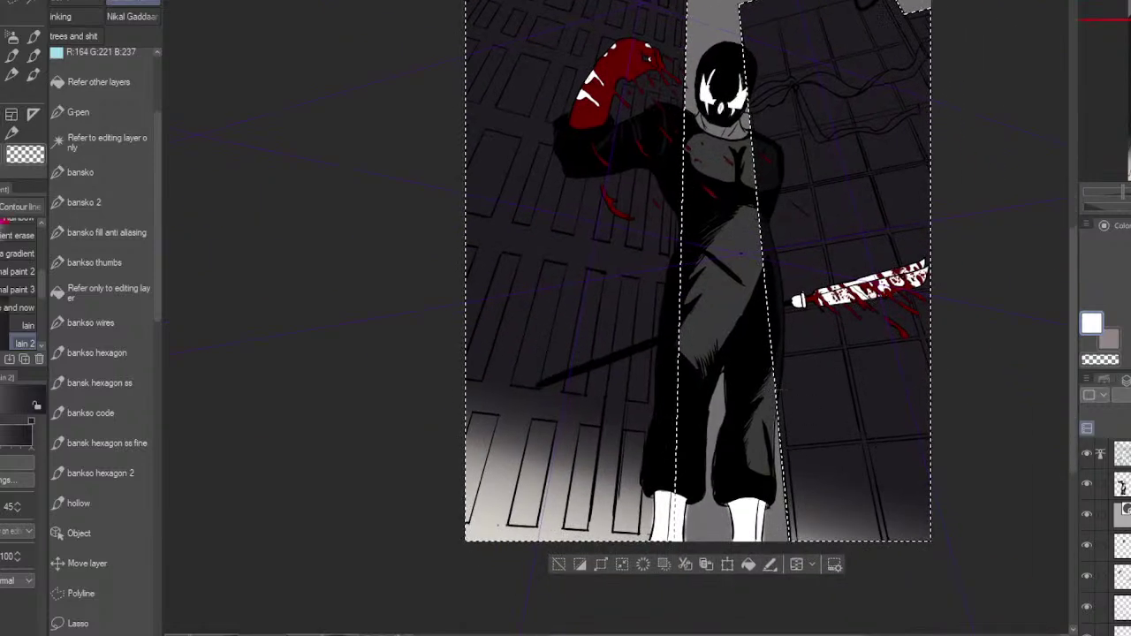
key(ctrl+z)
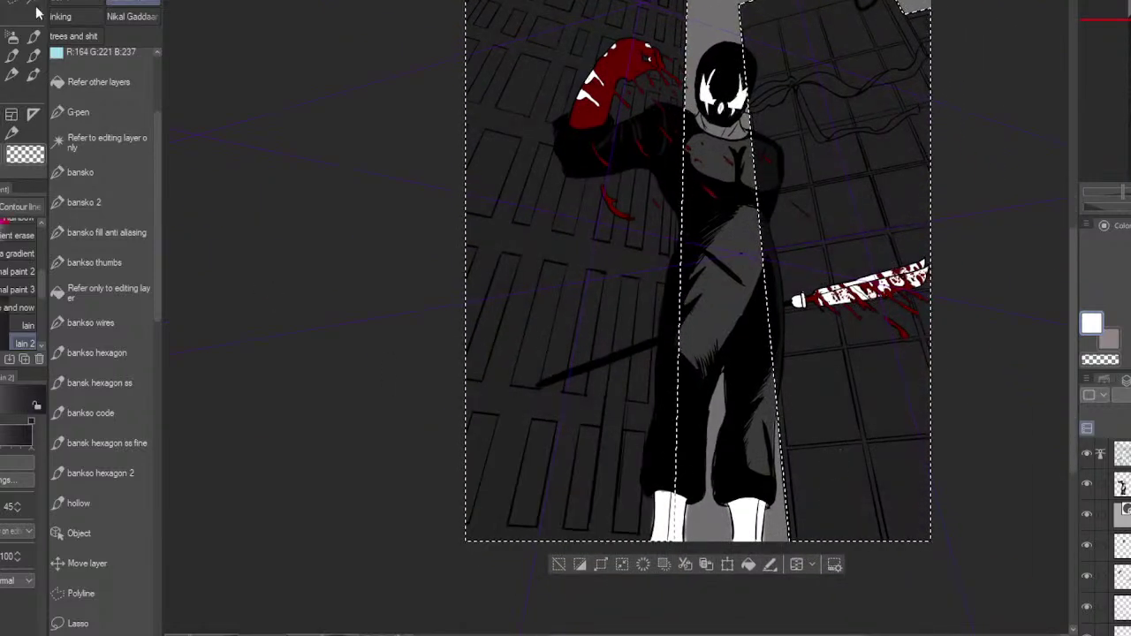
Step: Remove the right skyscraper from the selection with a polyline outline around it
click(81, 593)
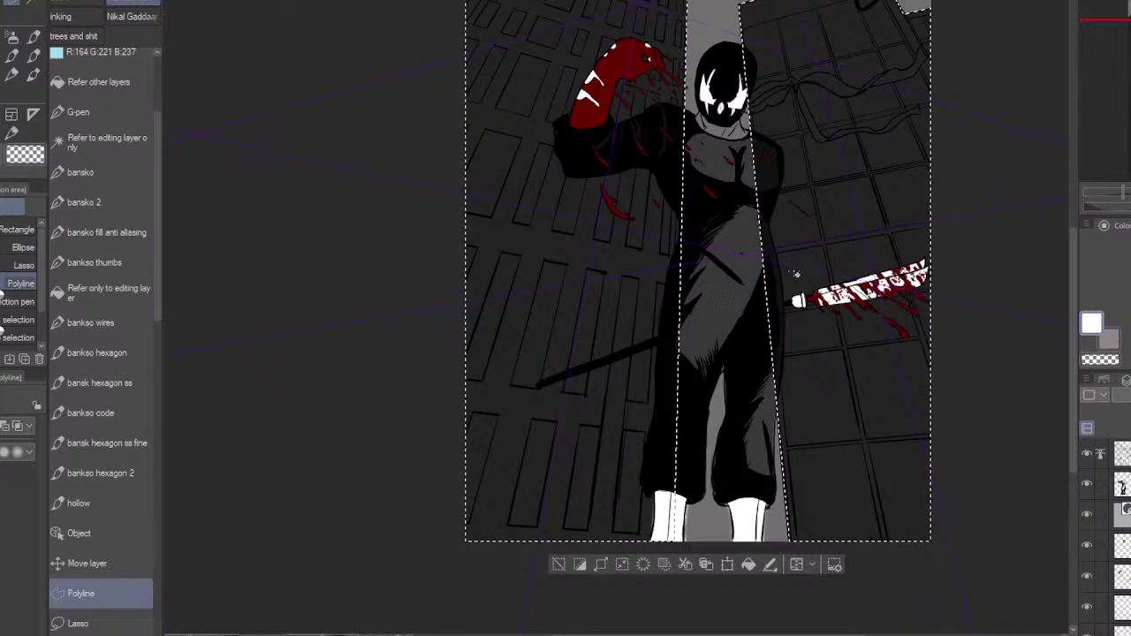
scroll(798, 287, down, 2)
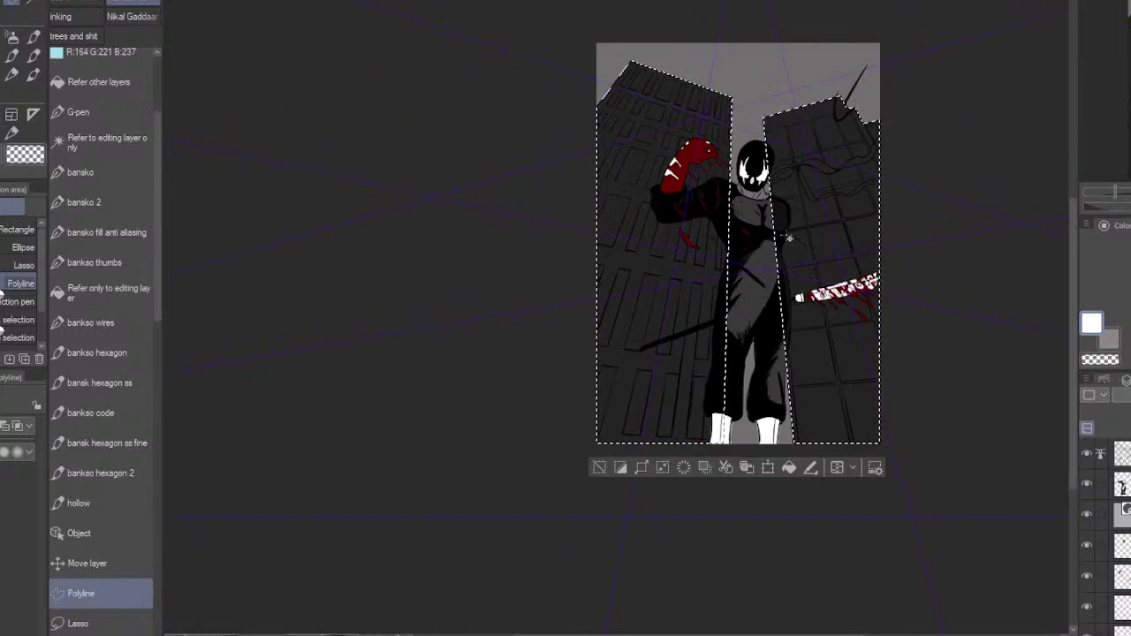
click(754, 104)
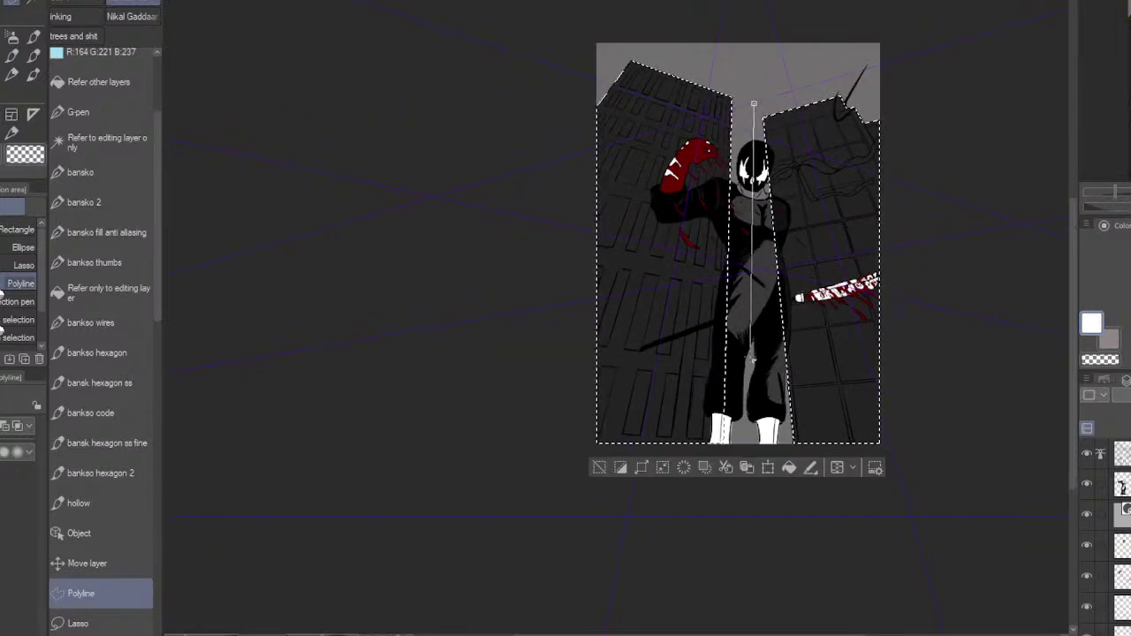
click(752, 517)
click(982, 523)
click(961, 166)
double_click(795, 124)
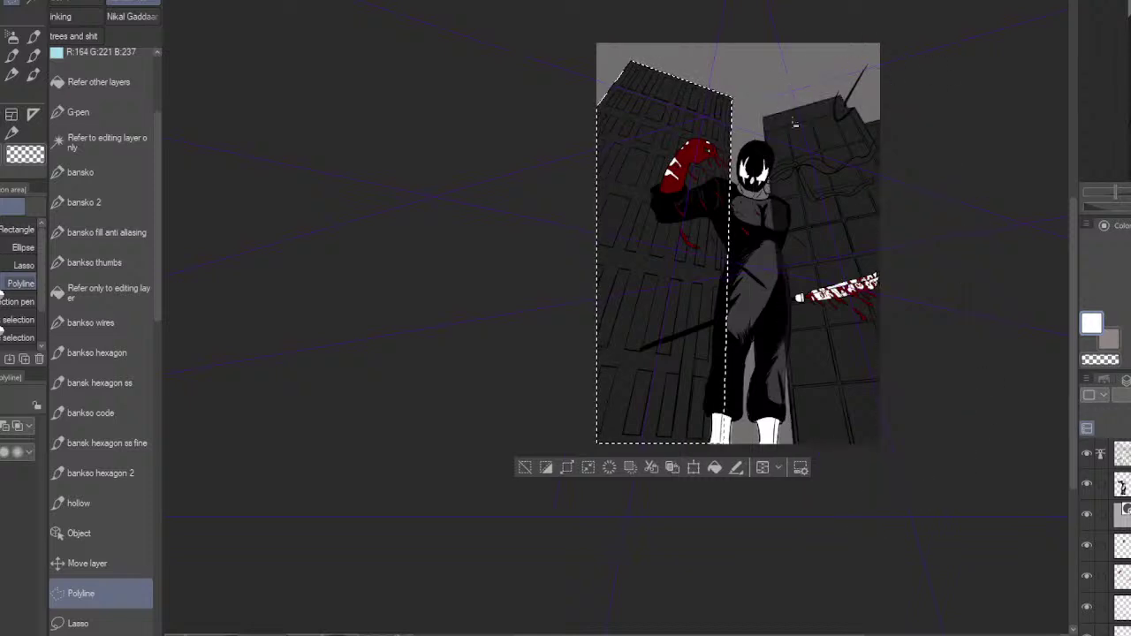
Step: Shade the left skyscraper with a soft lain 2 gradient, dark above and grey toward its base, and clear the selection
key(g)
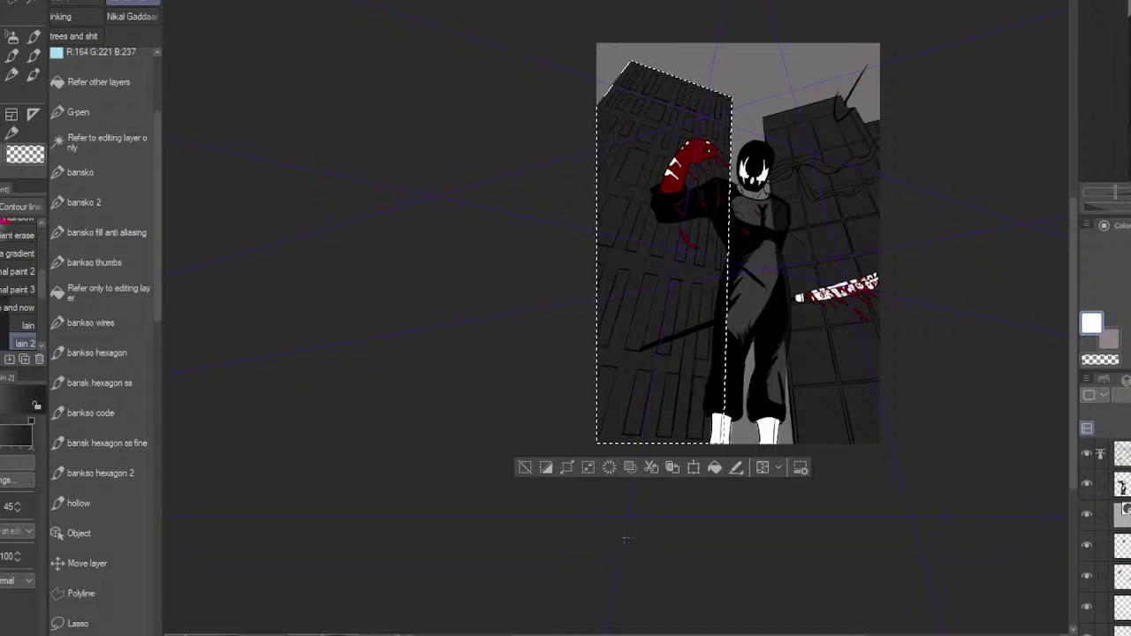
drag(626, 540, 741, 220)
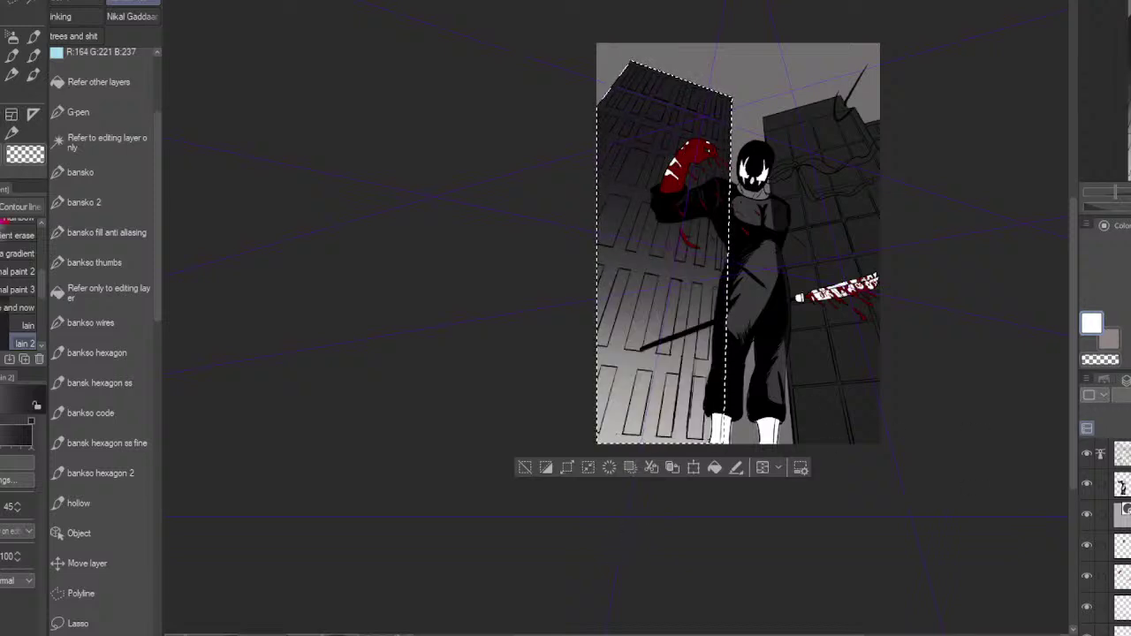
key(ctrl+z)
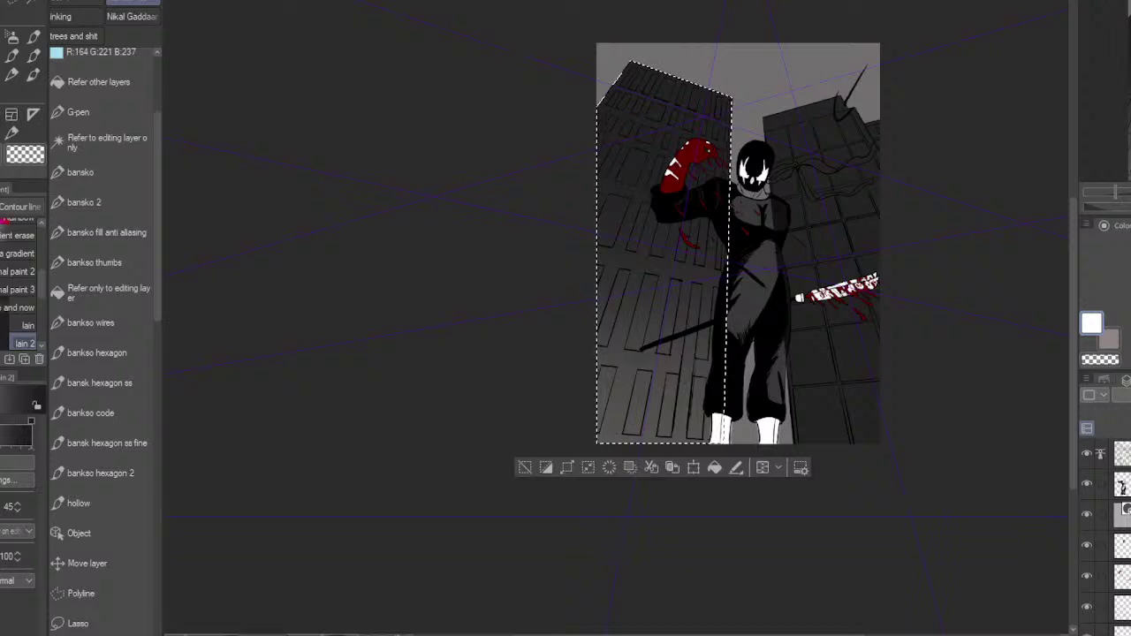
click(523, 471)
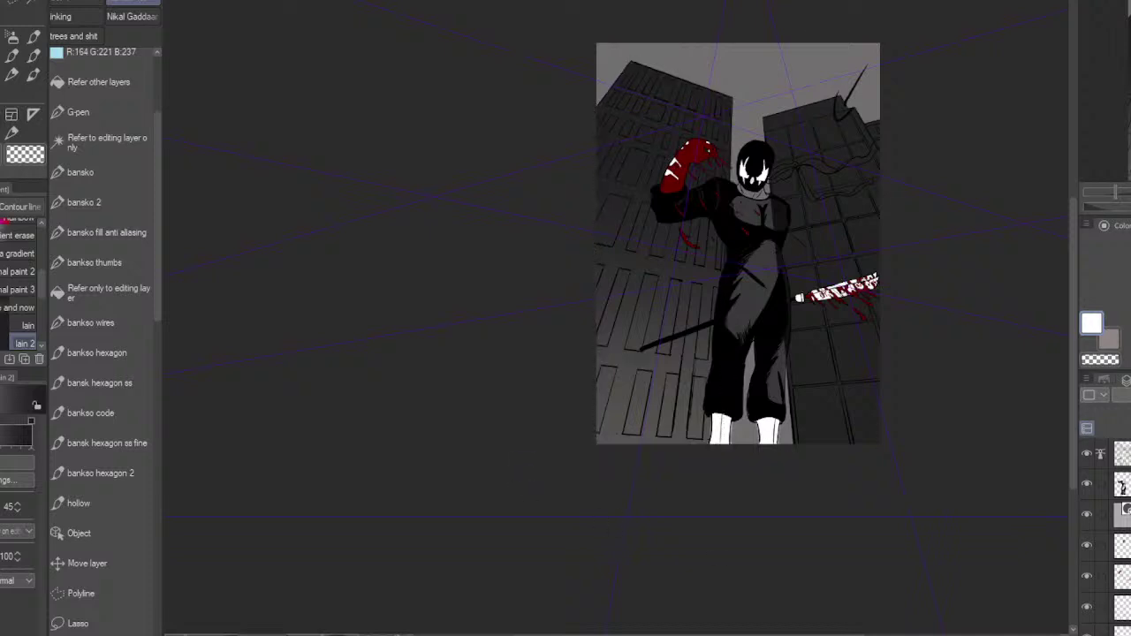
Step: Auto-select both skyscraper silhouettes and remove the left one with a polyline outline, keeping only the right building selected
click(102, 142)
click(873, 349)
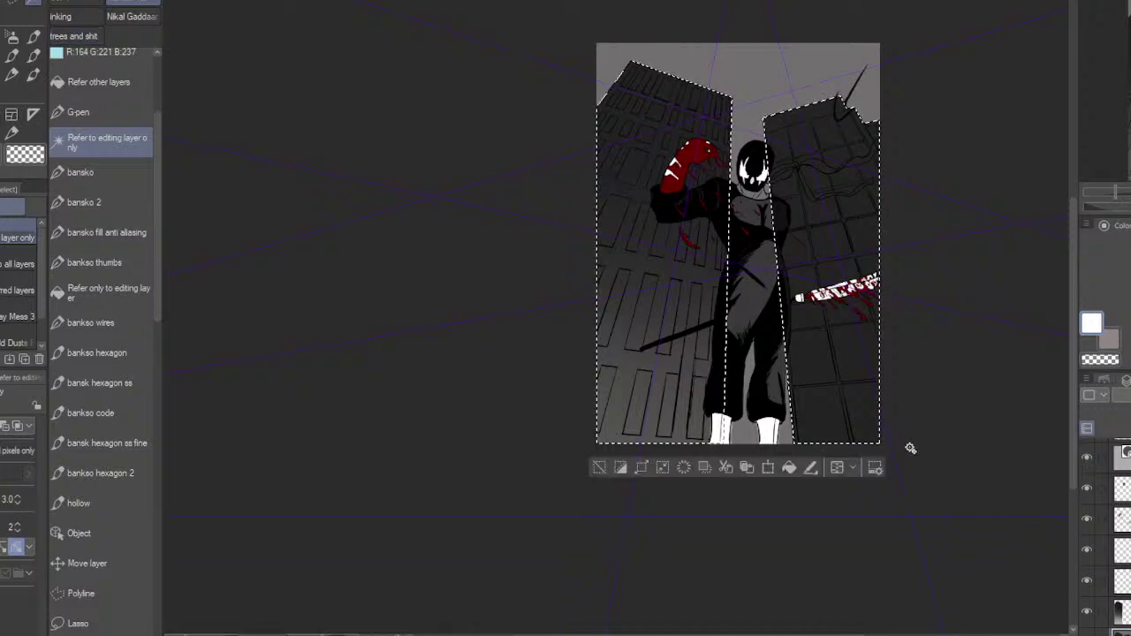
click(12, 4)
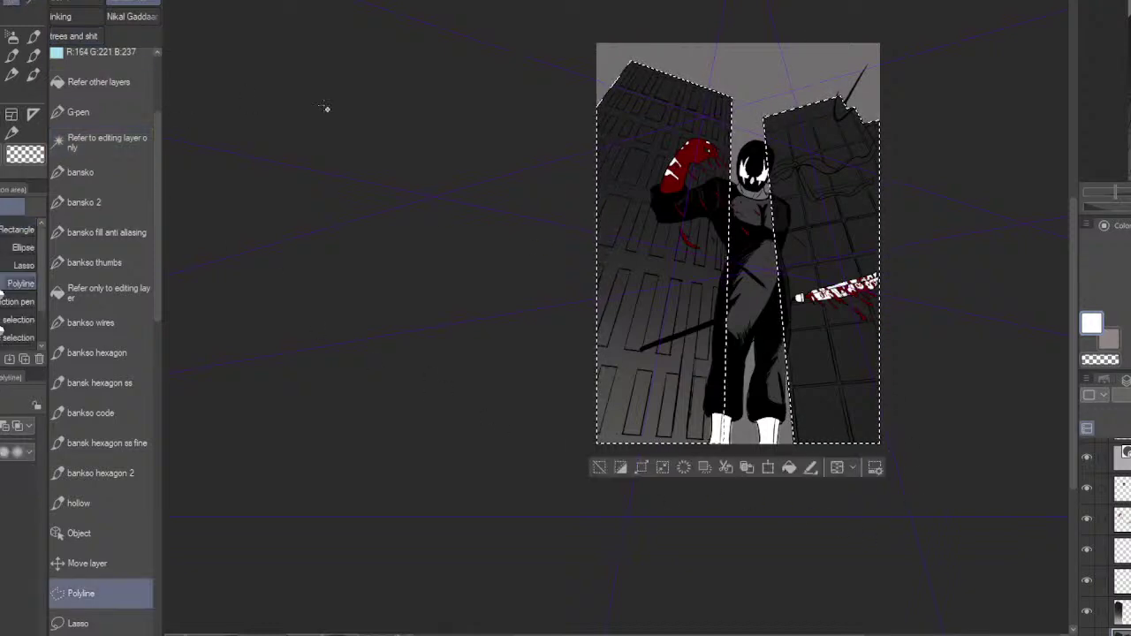
click(741, 56)
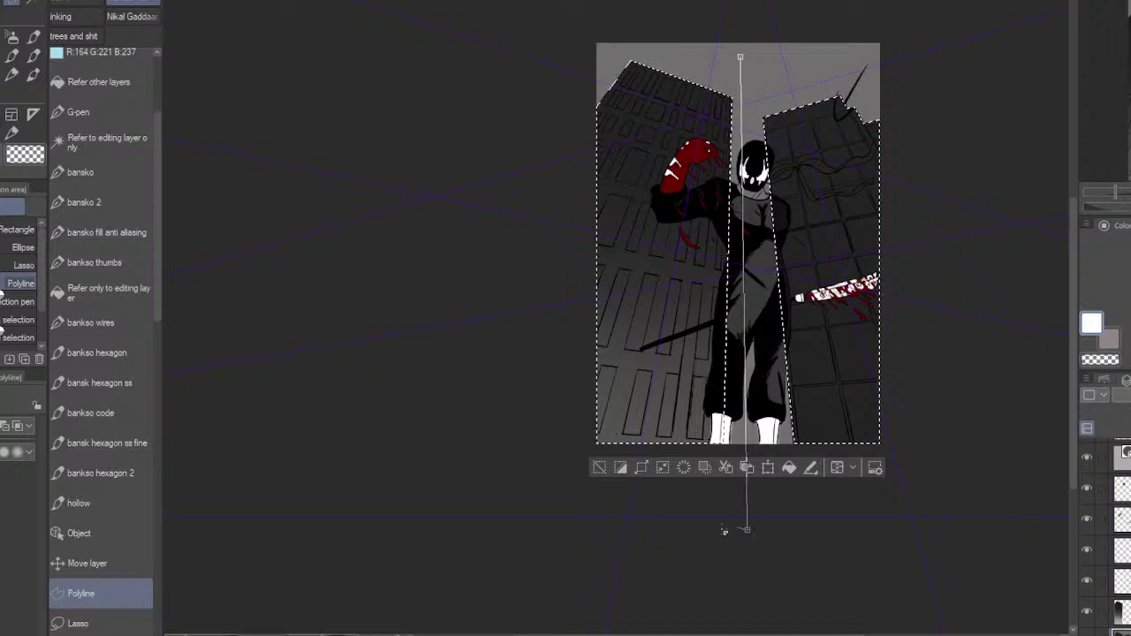
click(525, 545)
click(462, 177)
click(588, 17)
click(741, 56)
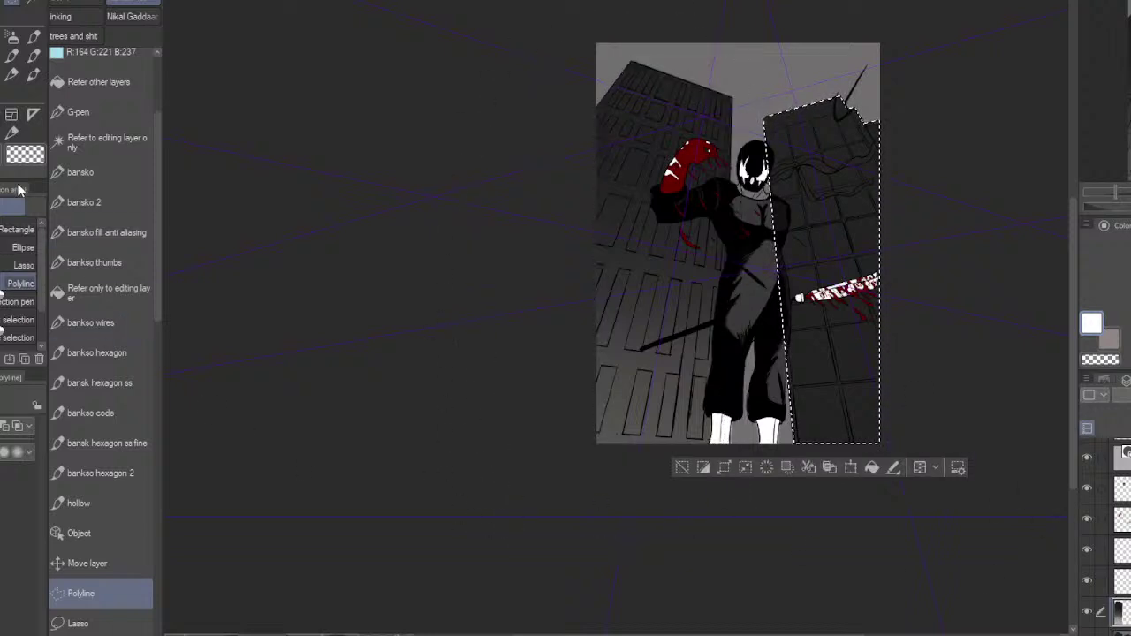
Step: Apply the gits 3 gradient to the selected right skyscraper, from below its base toward the roof
click(55, 325)
scroll(39, 298, down, 4)
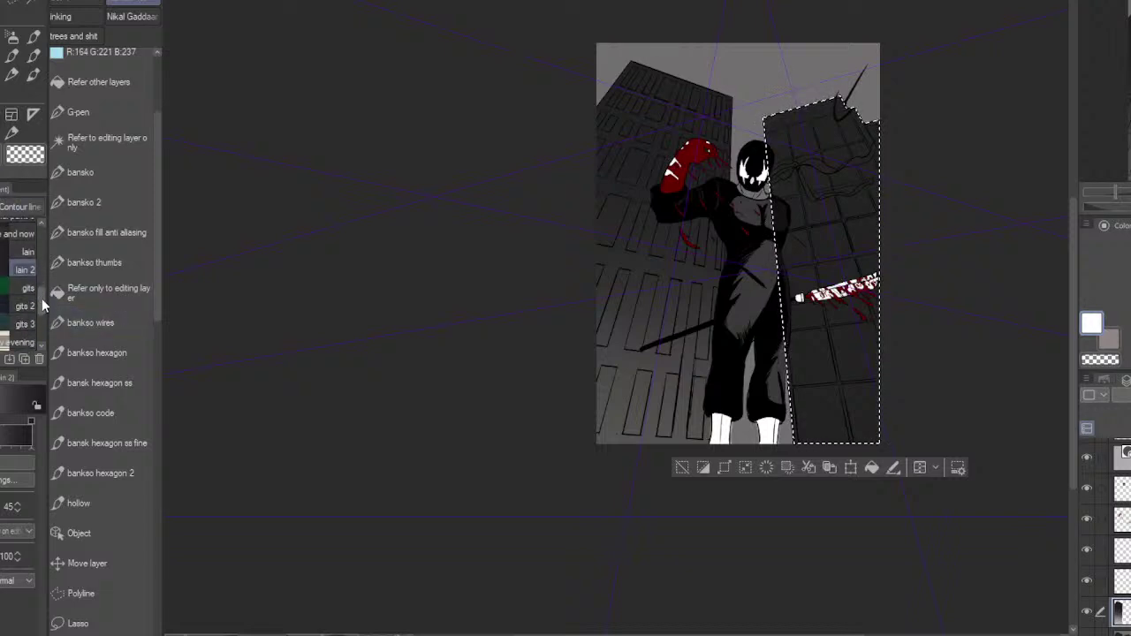
click(27, 327)
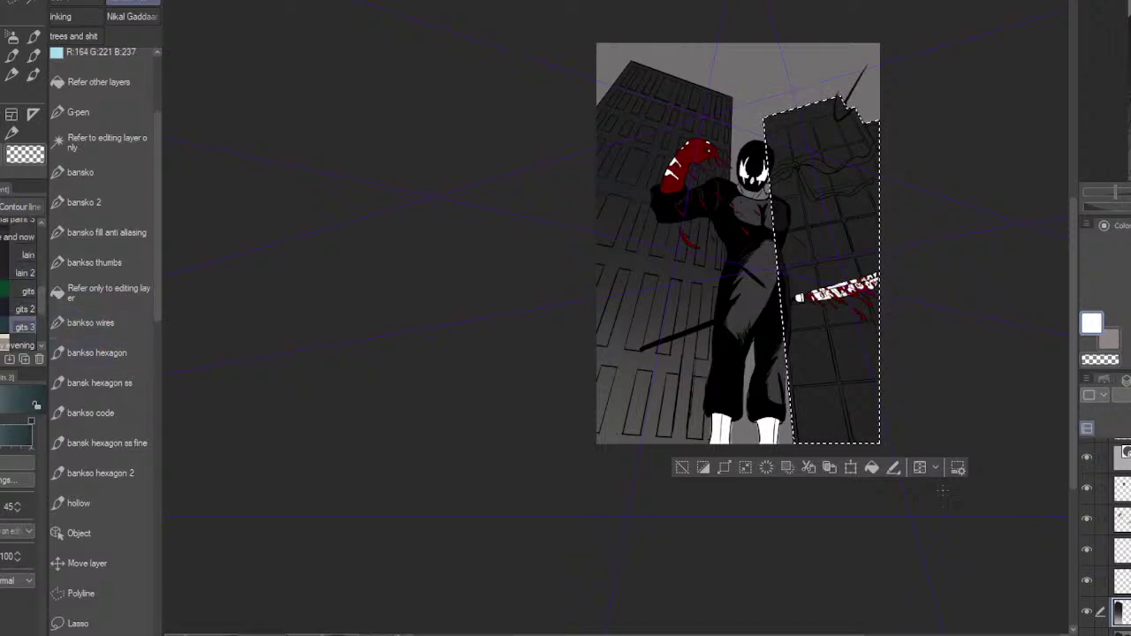
drag(894, 536, 814, 159)
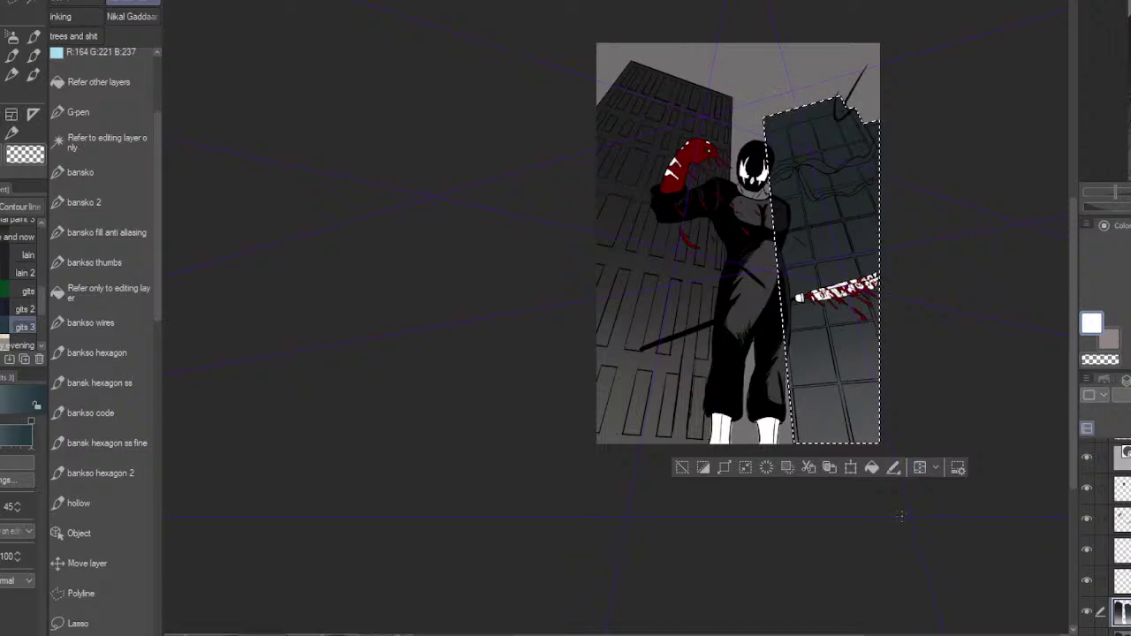
Step: Clear the building selection and, on the layer below, polyline-select the right skyscraper's lowest pane beside the figure's leg
click(681, 466)
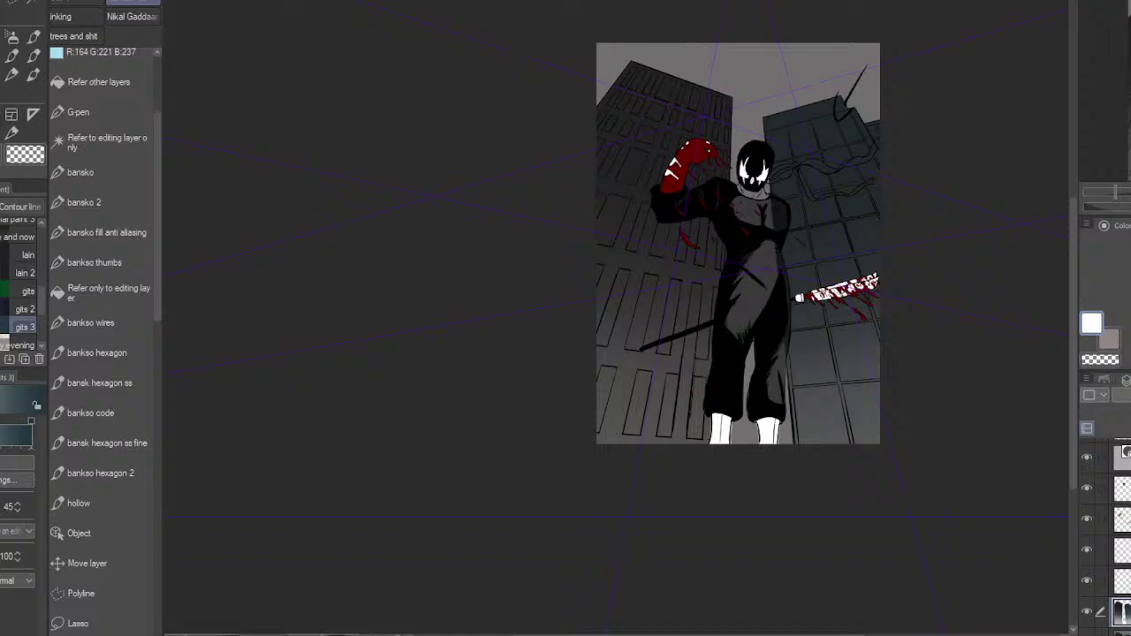
click(1122, 632)
ctrl+click(826, 426)
ctrl+click(826, 426)
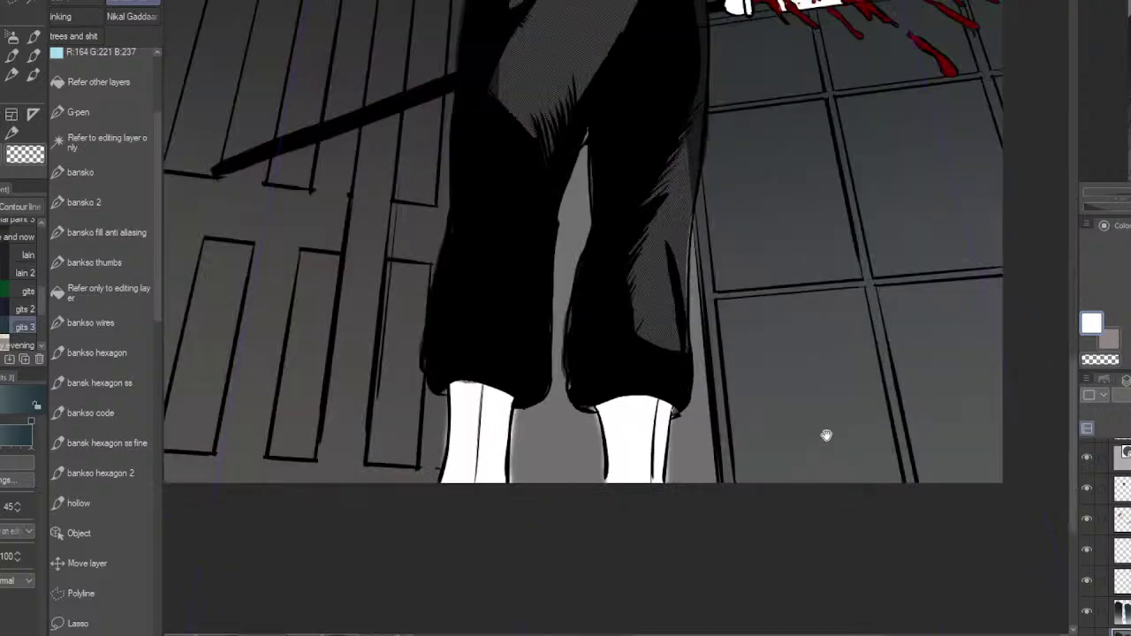
click(11, 3)
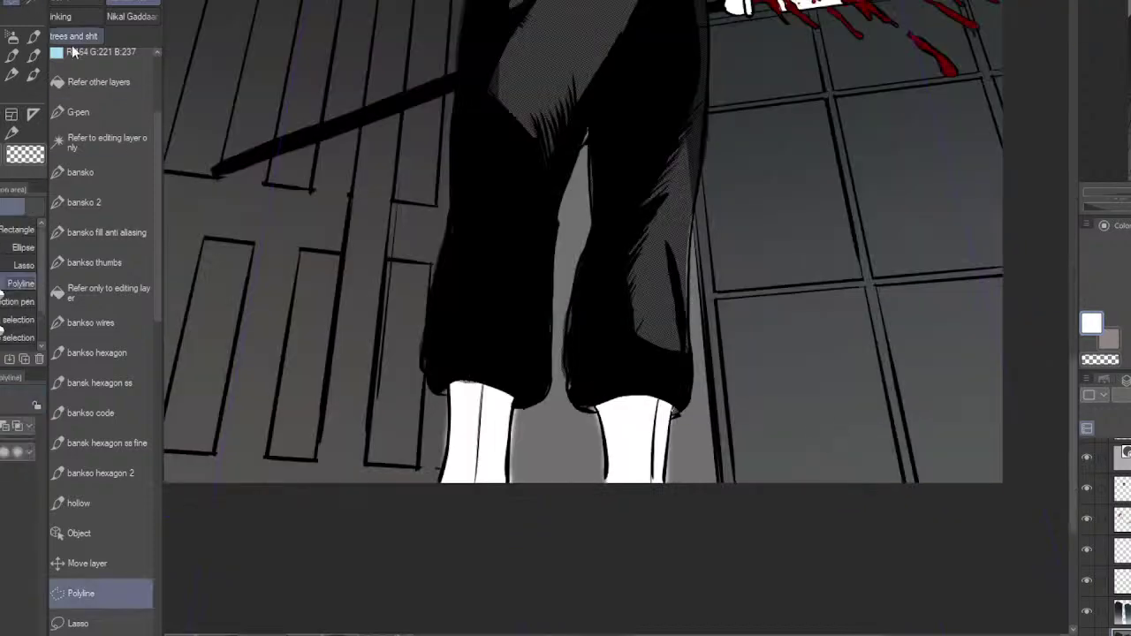
click(735, 481)
click(717, 301)
click(863, 287)
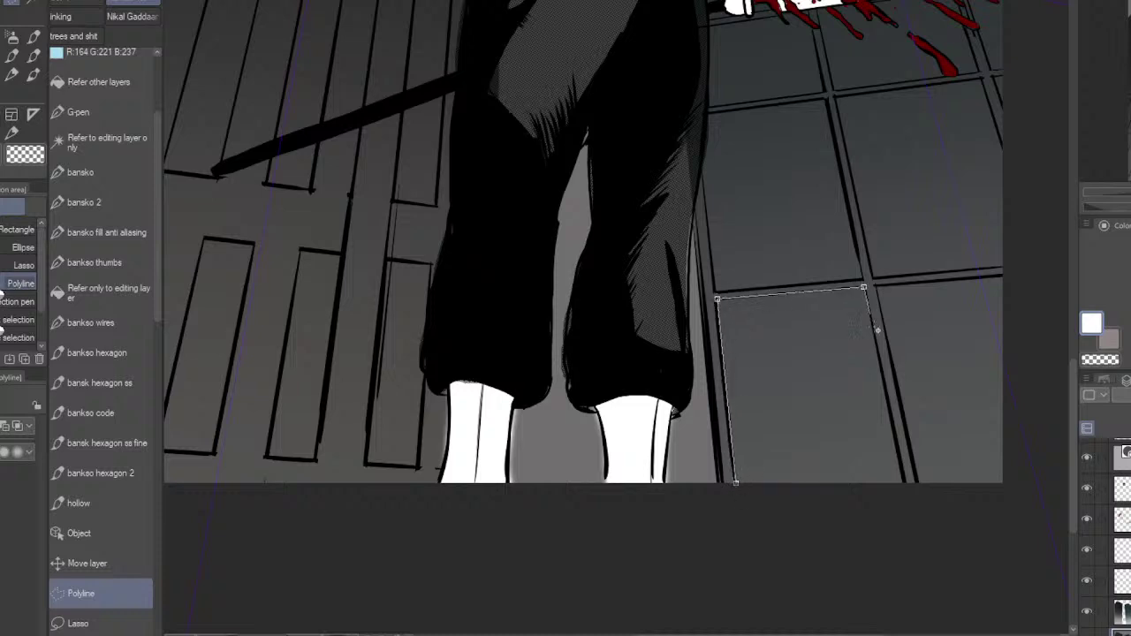
click(902, 484)
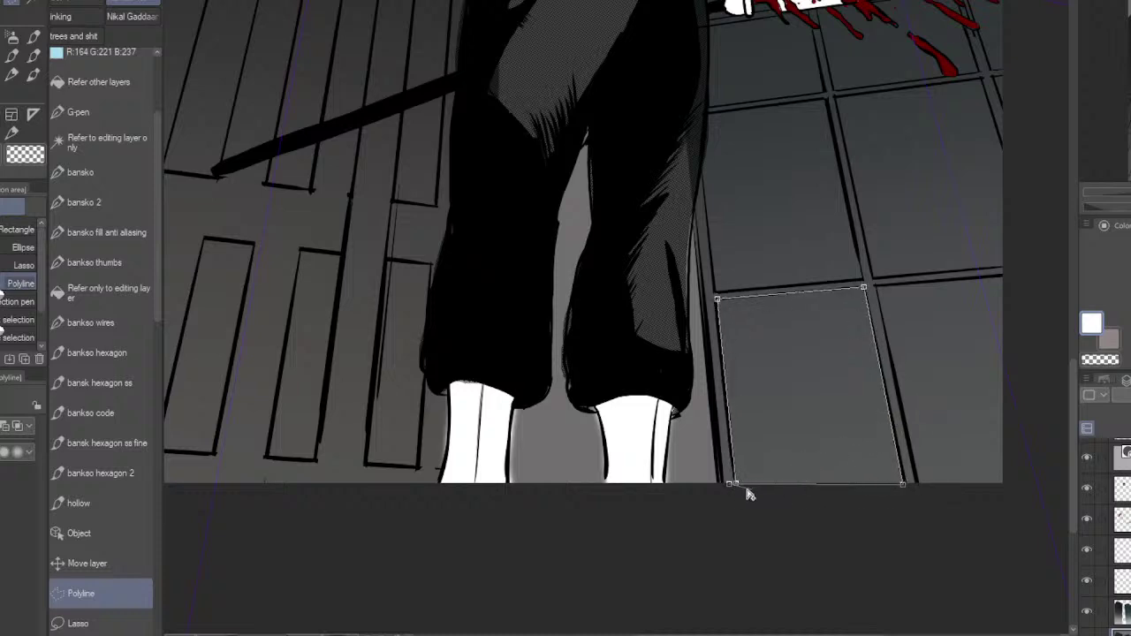
click(735, 482)
Step: Add the neighbouring lowest pane at the canvas edge to the selection with a polyline outline
click(916, 483)
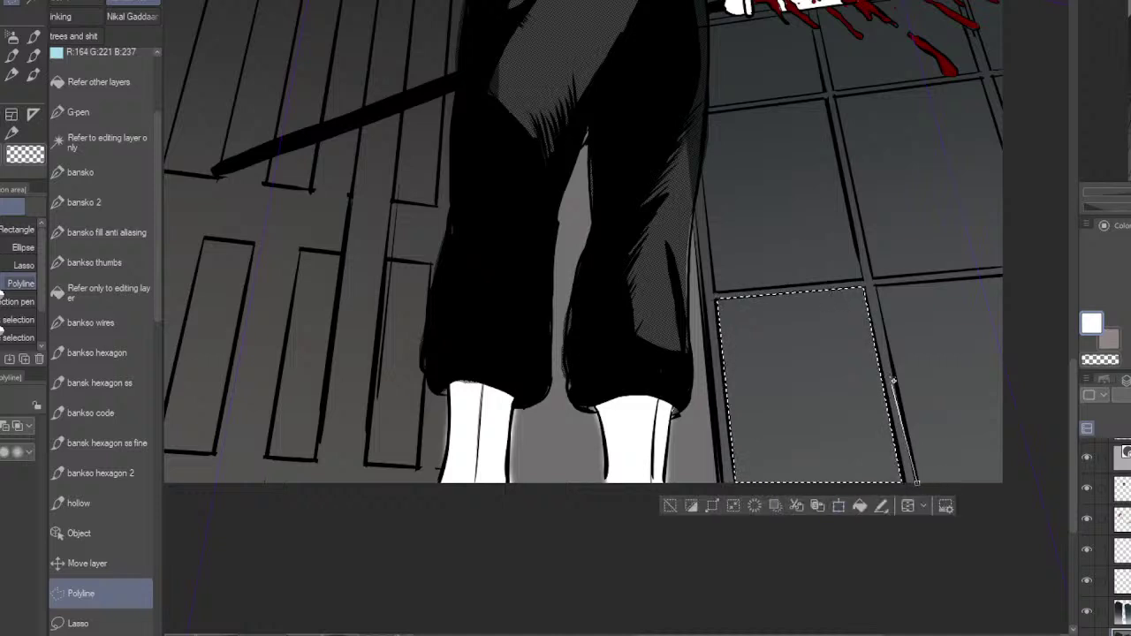
click(876, 286)
click(1015, 278)
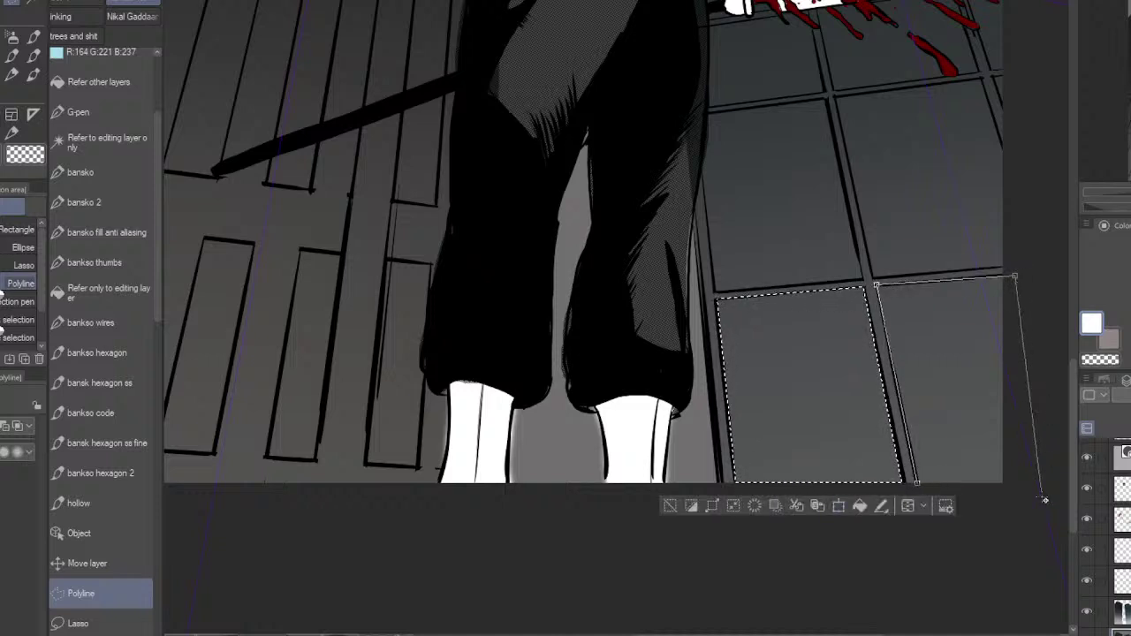
click(1043, 499)
click(919, 485)
Step: Add the second-row pane closest to the figure's leg to the polyline selection
scroll(924, 328, up, 4)
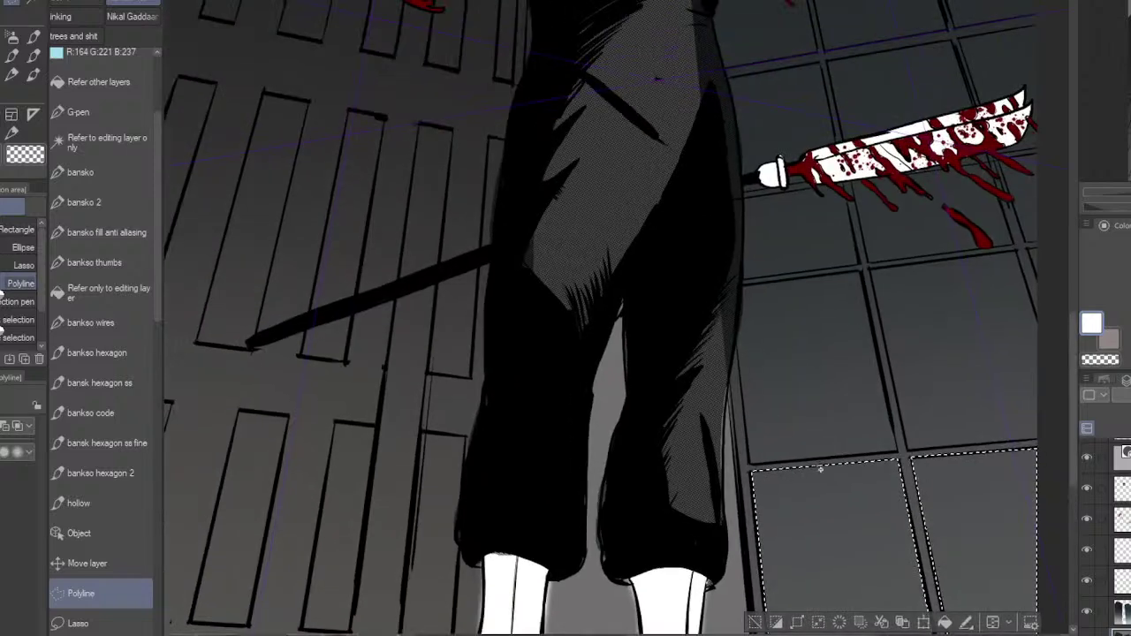
click(750, 461)
click(737, 288)
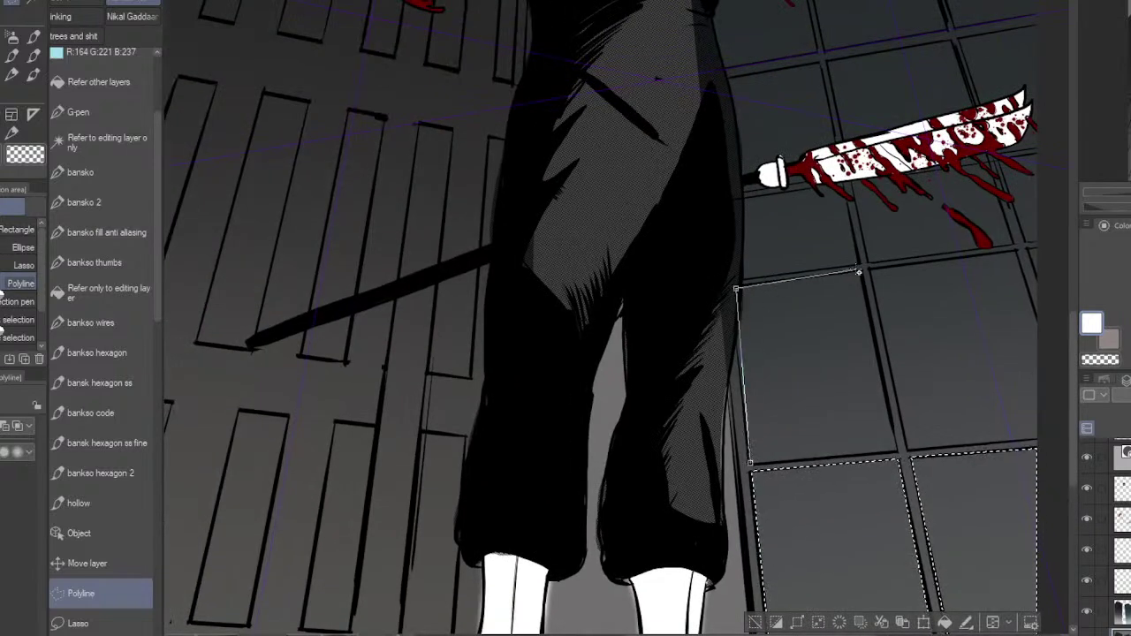
click(860, 272)
click(898, 459)
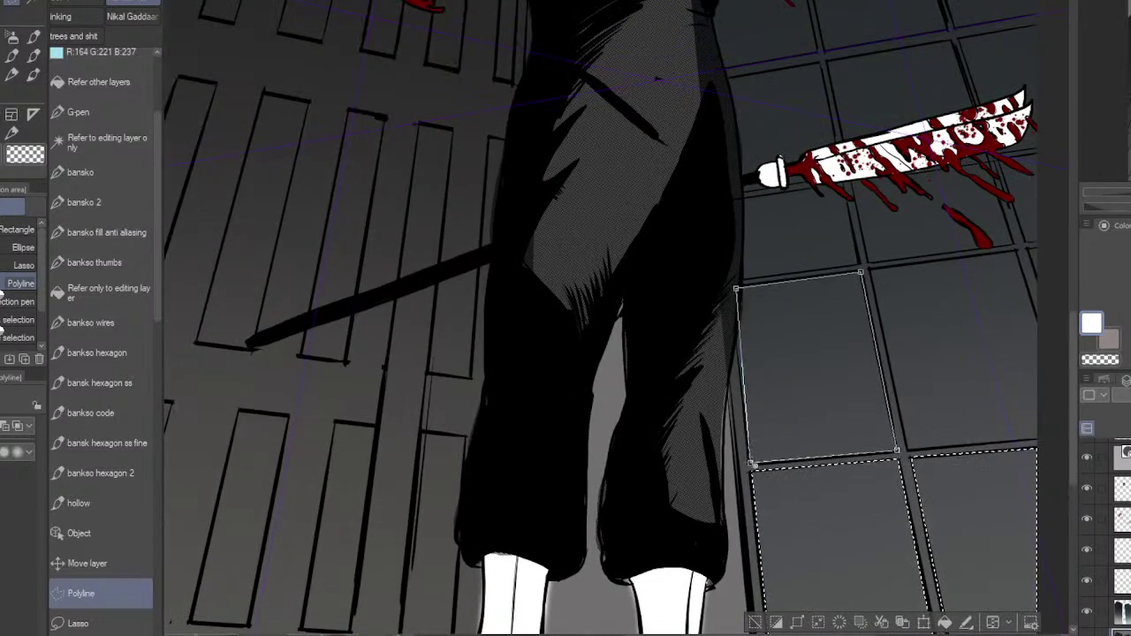
click(749, 461)
Step: Add the outer second-row pane, cut off by the canvas edge, to the polyline selection
click(869, 270)
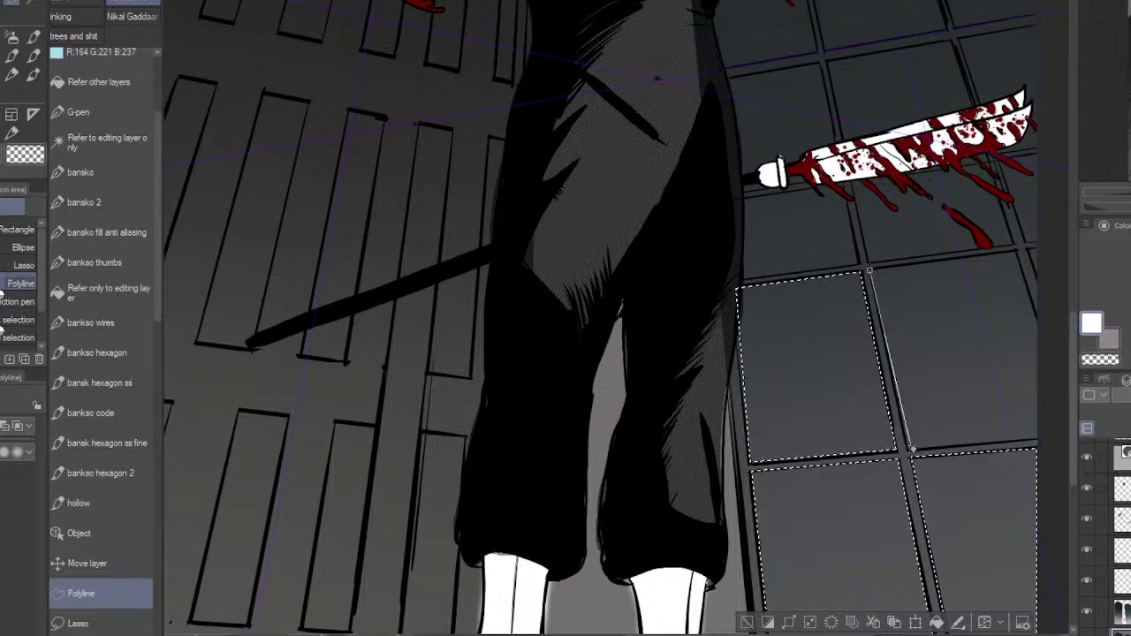
click(908, 449)
click(1055, 437)
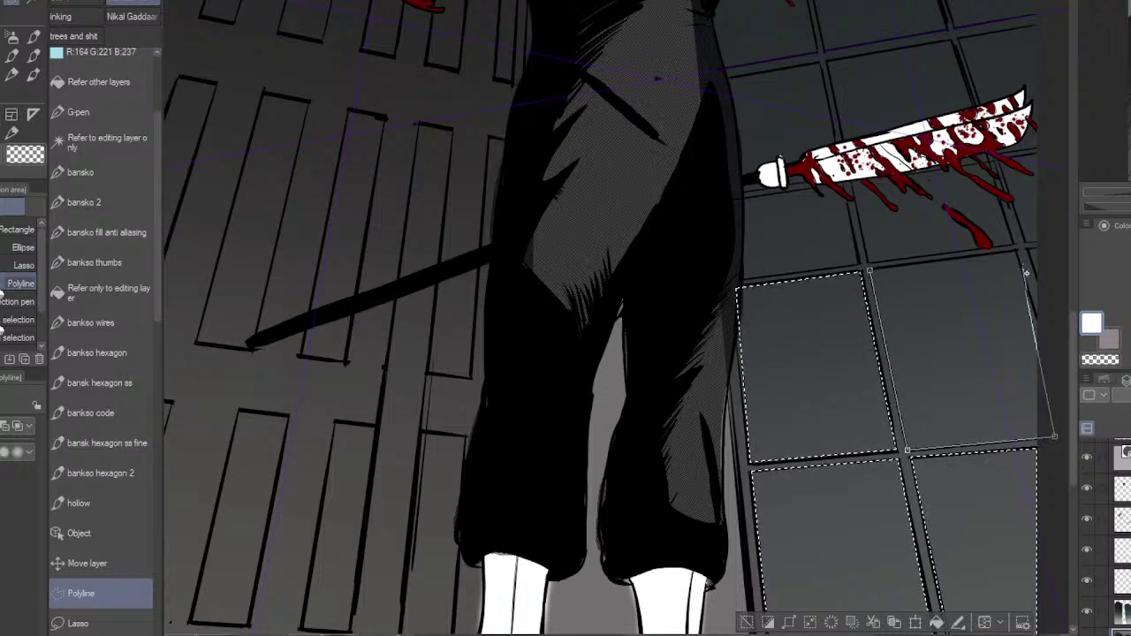
click(1035, 322)
click(1017, 254)
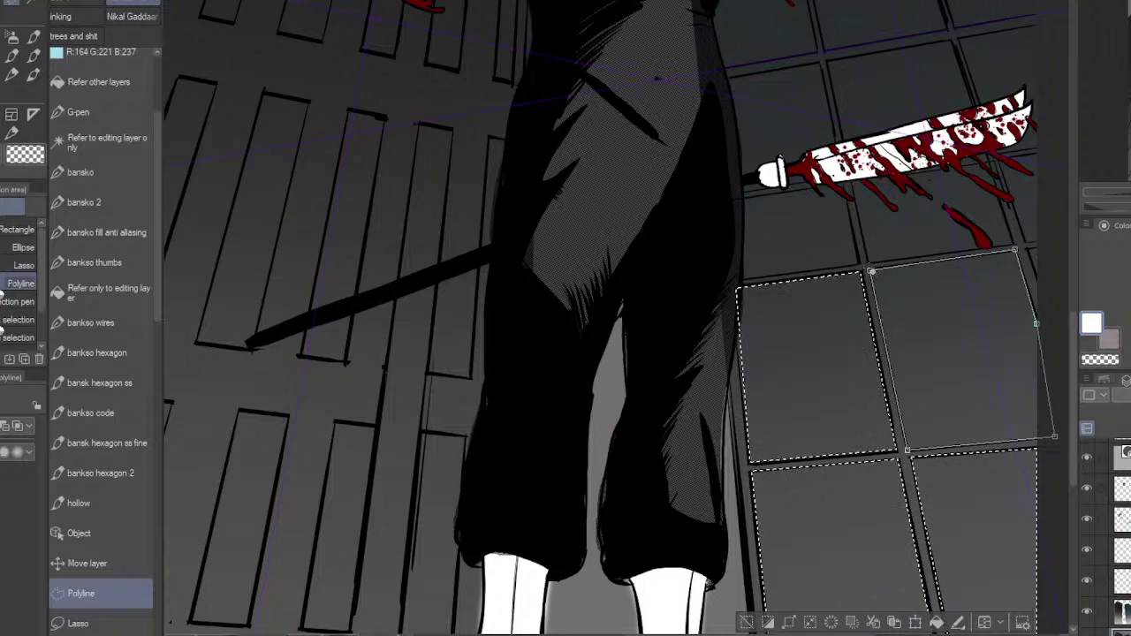
click(870, 270)
Step: Add the small triangular pane sliver at the canvas edge in the second row to the selection
click(1029, 248)
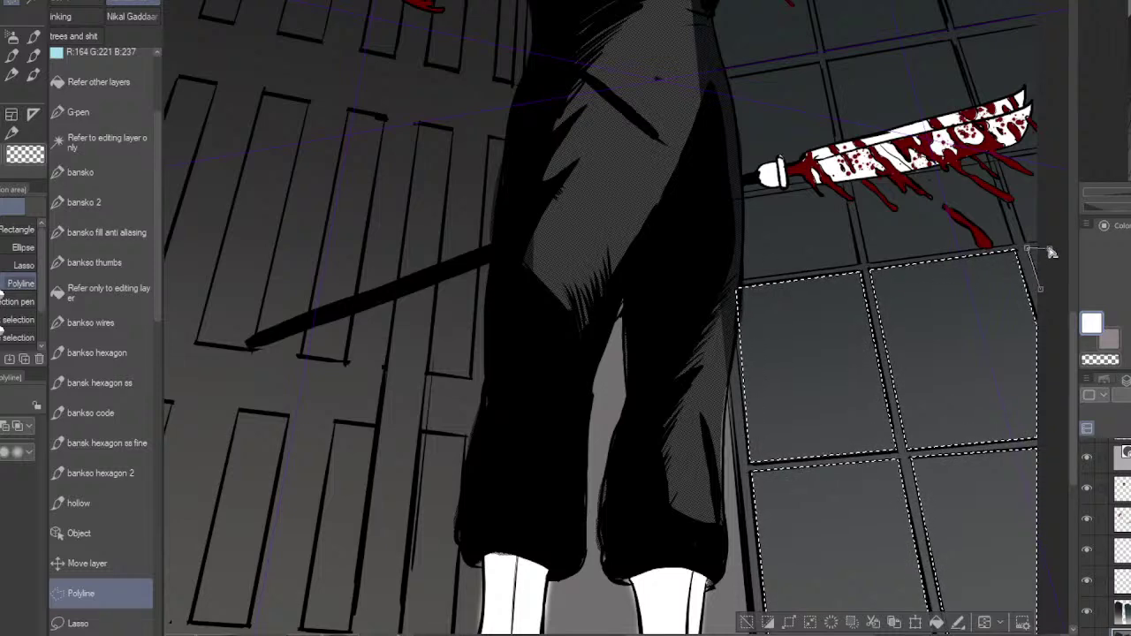
click(1051, 247)
click(1044, 291)
click(1029, 248)
Step: Add the narrow edge pane below the knife's tip to the selection with a polyline outline
drag(1037, 229, 1007, 301)
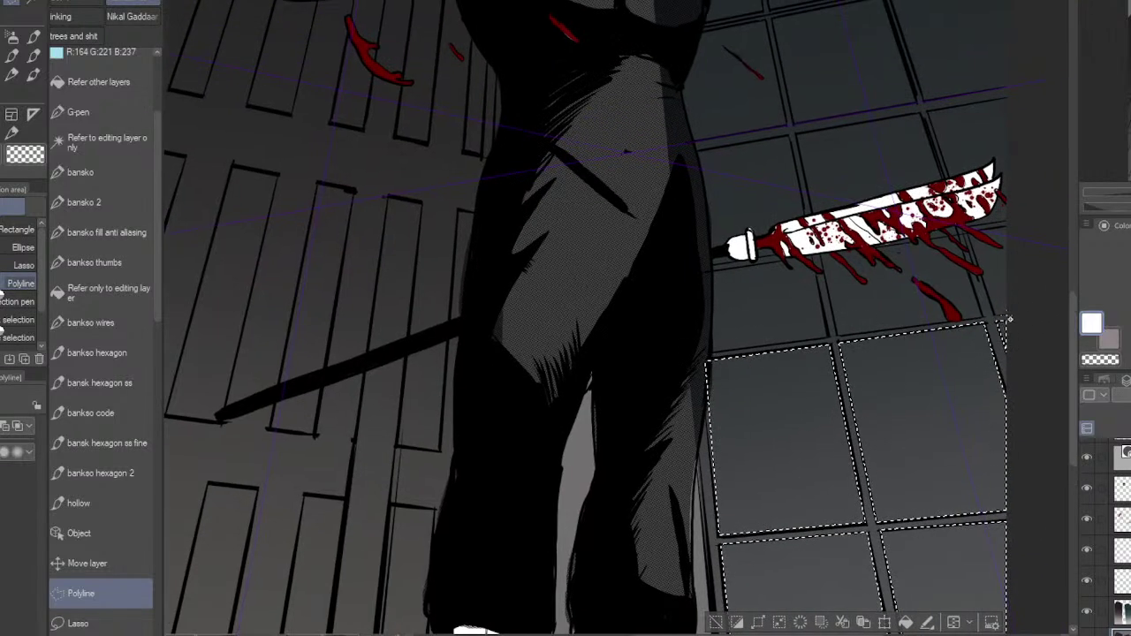
click(1006, 315)
click(993, 315)
click(970, 231)
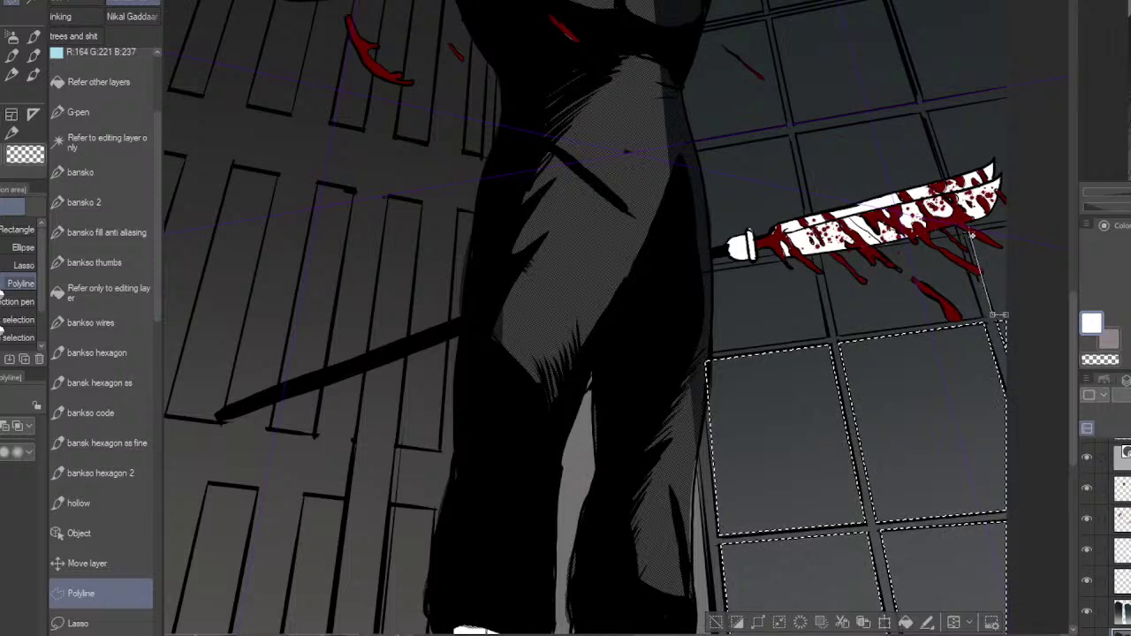
click(1017, 226)
click(1007, 314)
Step: Add the pane directly under the knife blade, behind the dripping blood, to the polyline selection
click(980, 317)
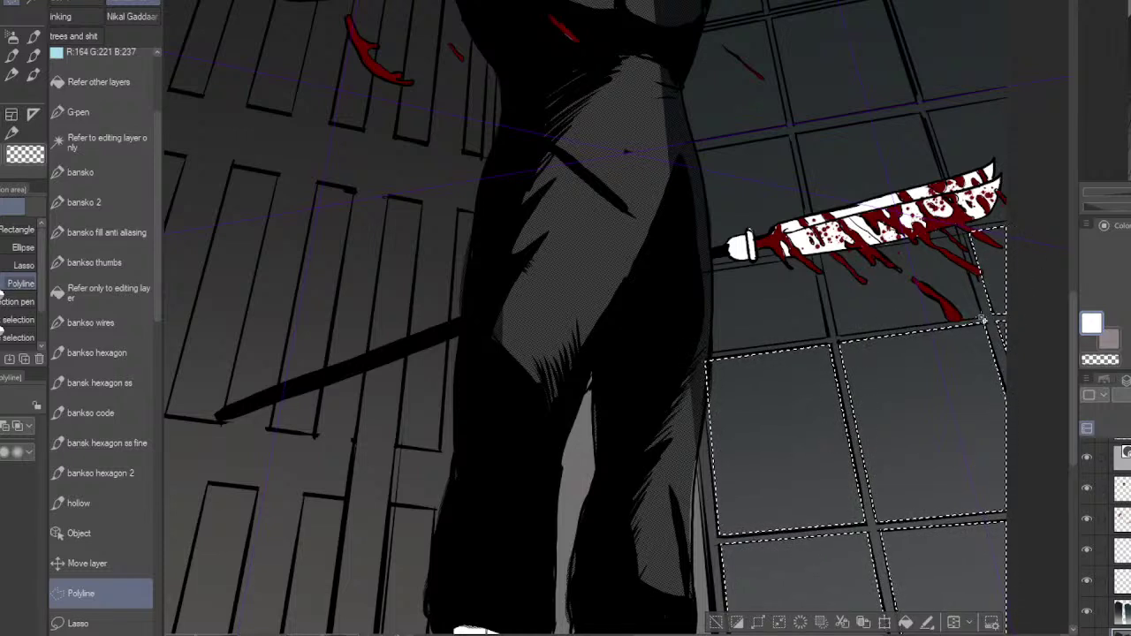
click(837, 336)
click(820, 252)
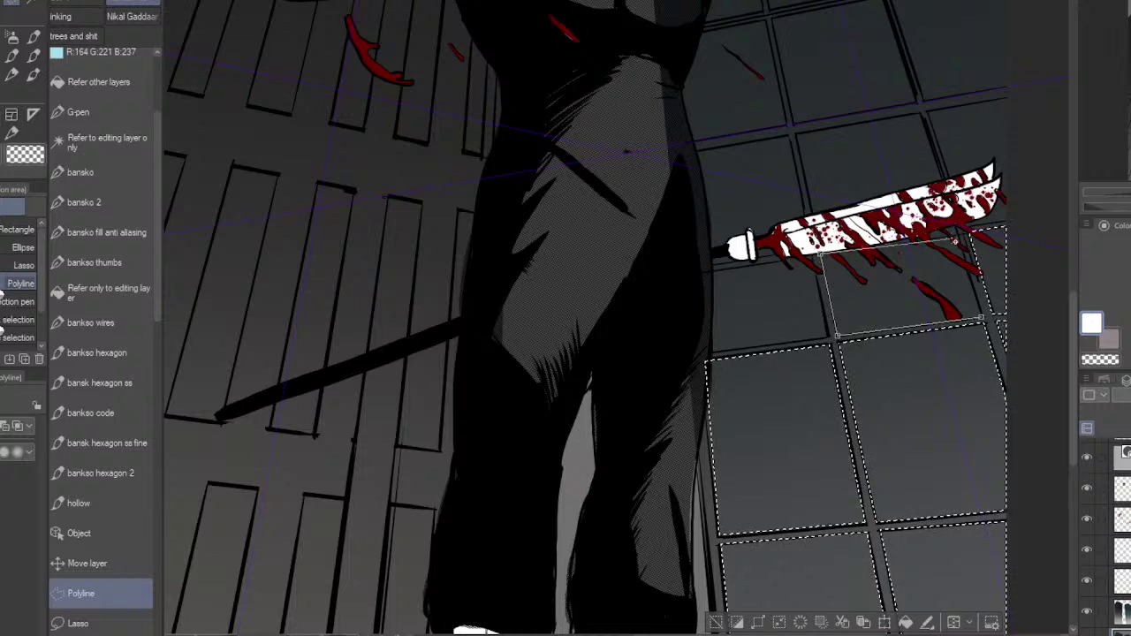
click(960, 235)
click(979, 316)
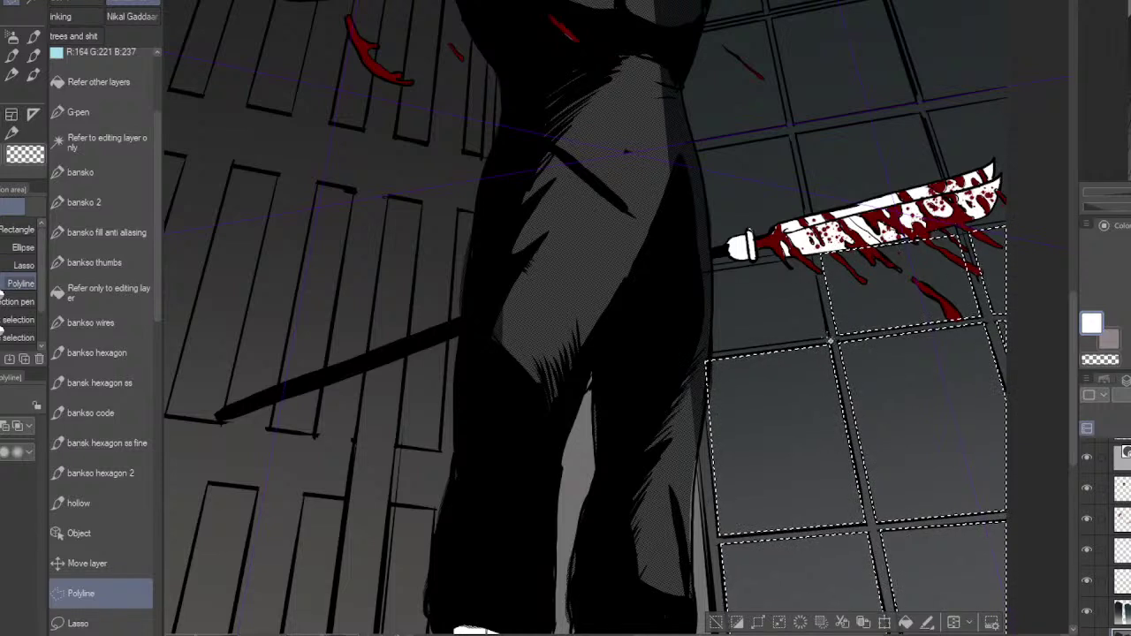
Step: Add the pane below the knife handle, between the figure's hip and the middle pane, to the selection
click(827, 338)
click(816, 258)
click(709, 271)
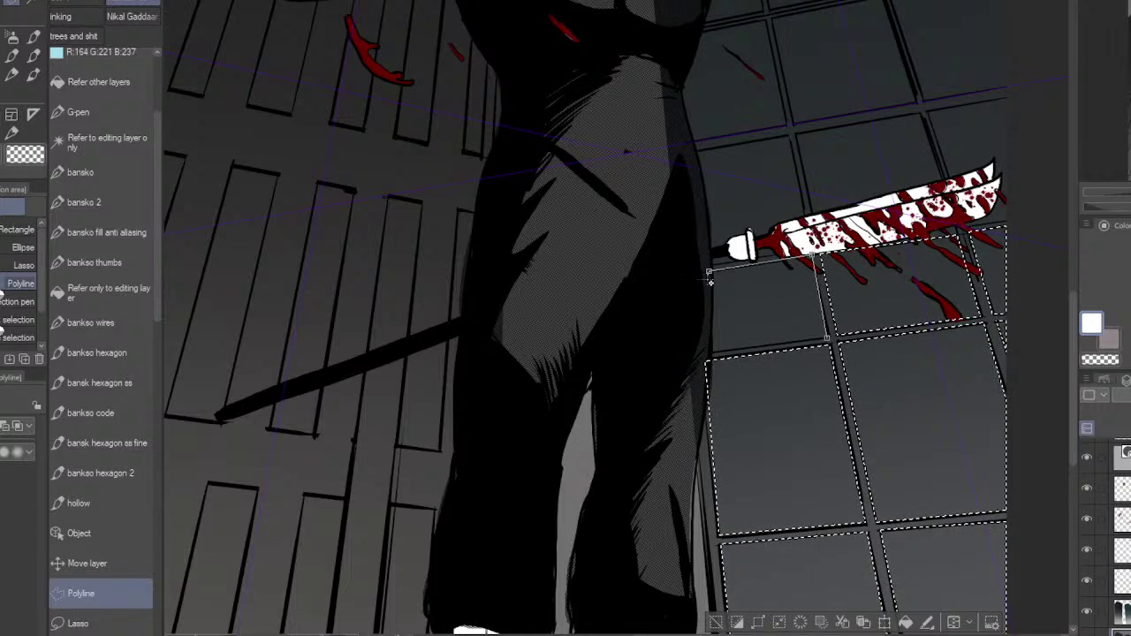
click(698, 349)
click(713, 356)
click(827, 339)
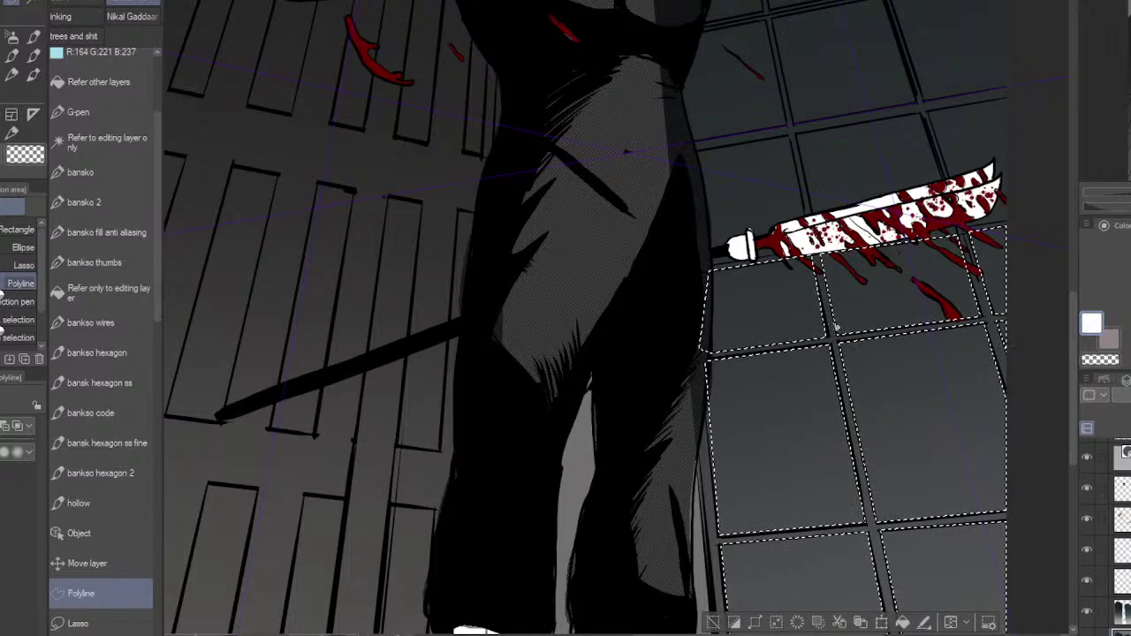
Step: Add the panes behind the knife and the middle and outer panes of the row above to the selection
drag(852, 325, 871, 468)
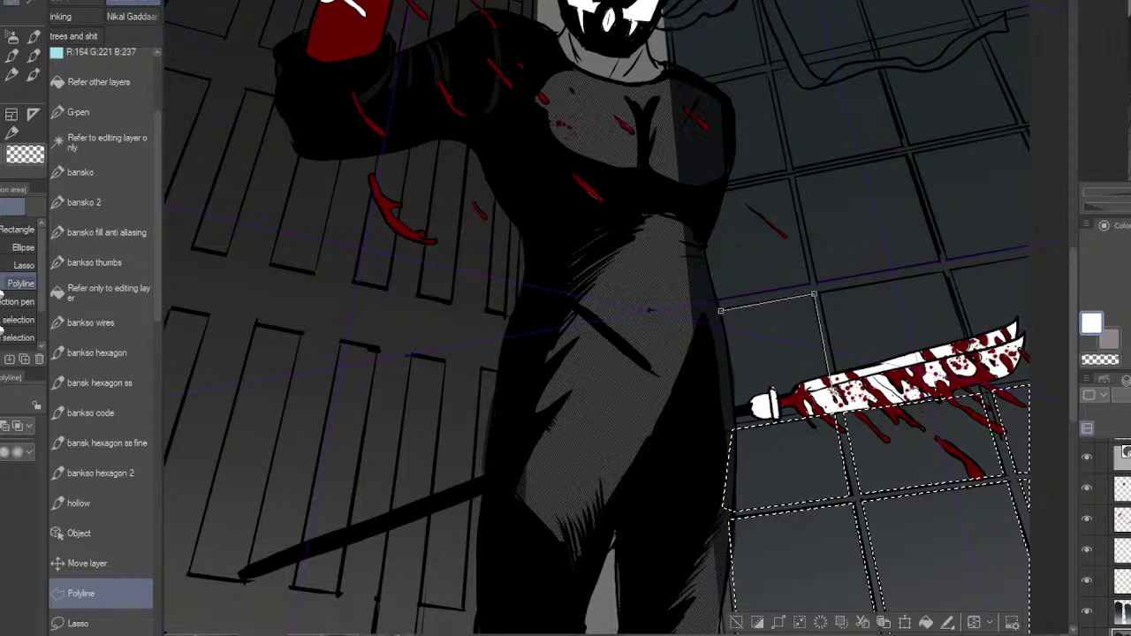
double_click(771, 318)
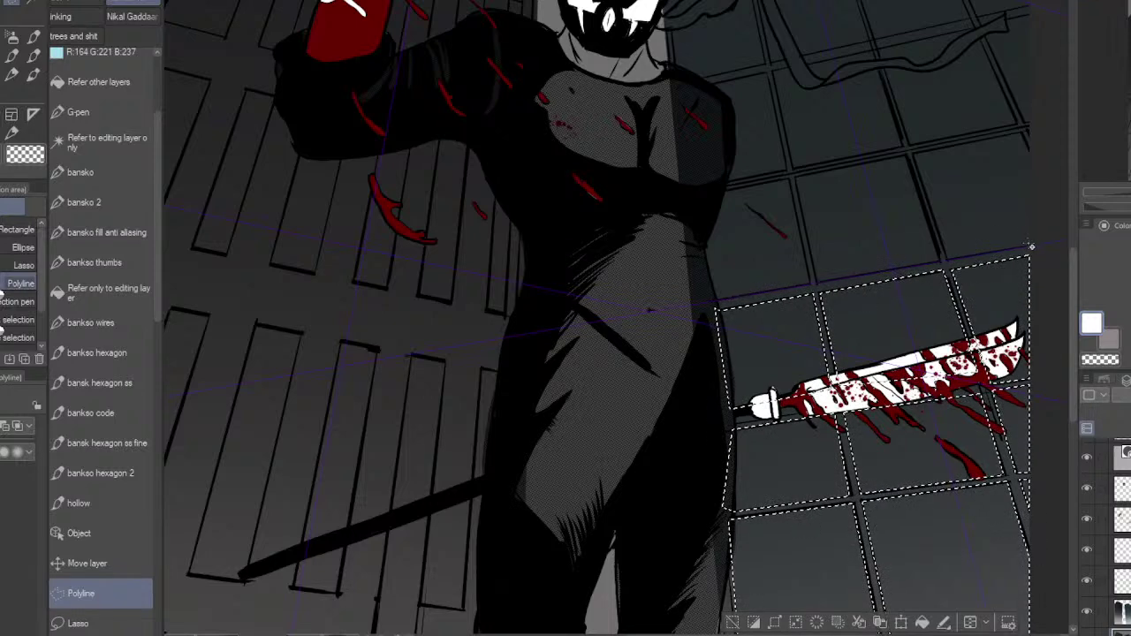
click(948, 258)
click(914, 156)
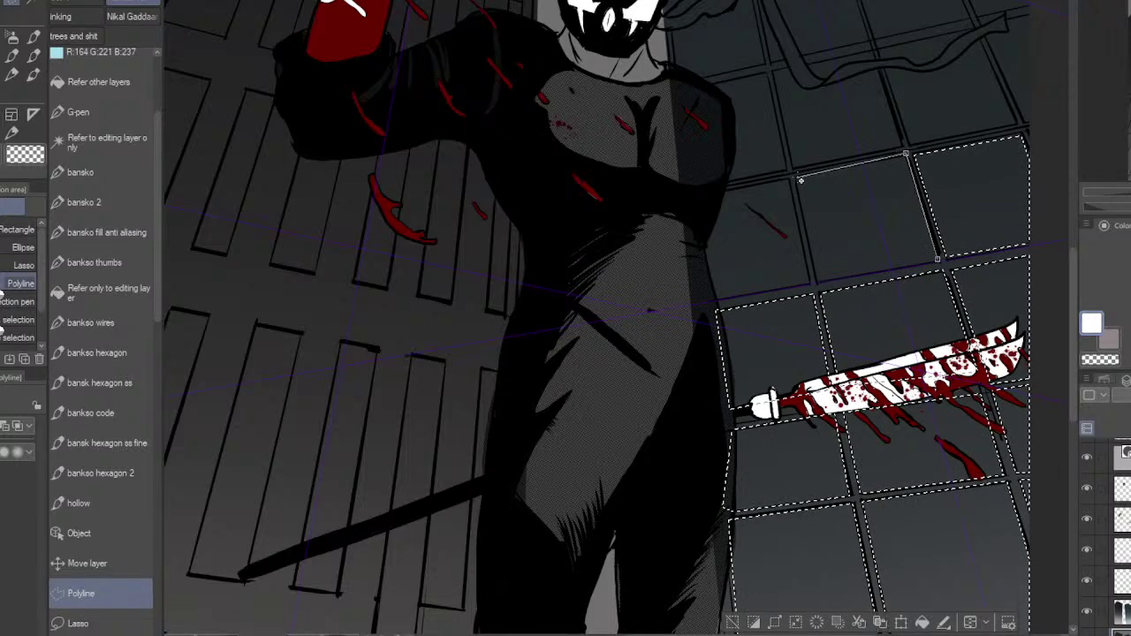
click(794, 180)
click(819, 281)
click(936, 259)
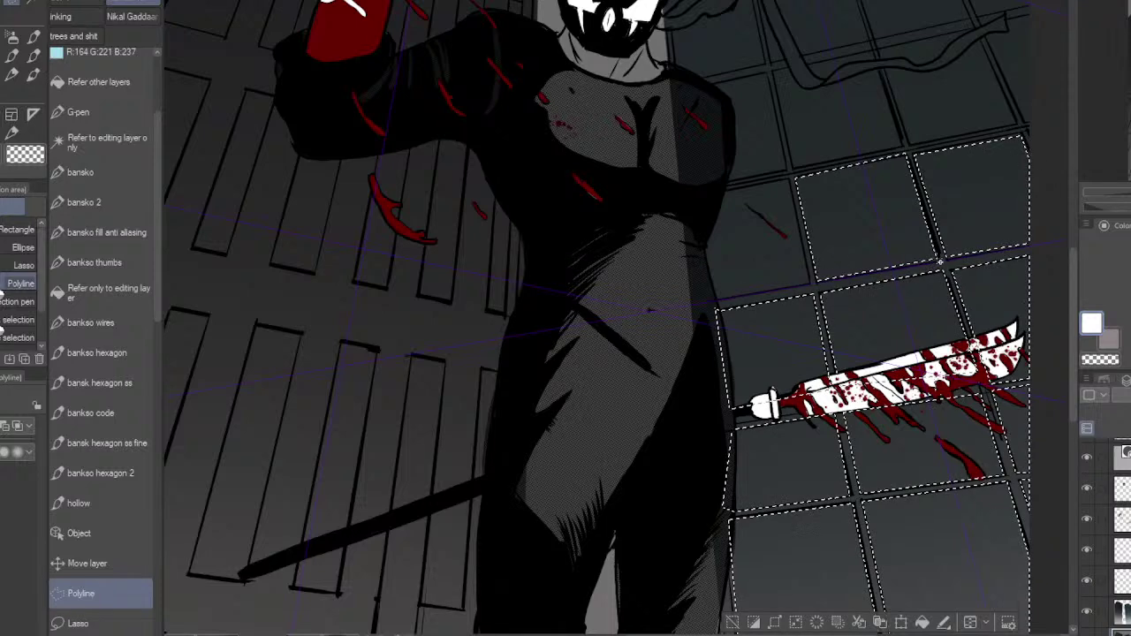
Step: Add the pane beside the figure's waist to the selection, including the strip along its outer edge
click(783, 180)
click(691, 200)
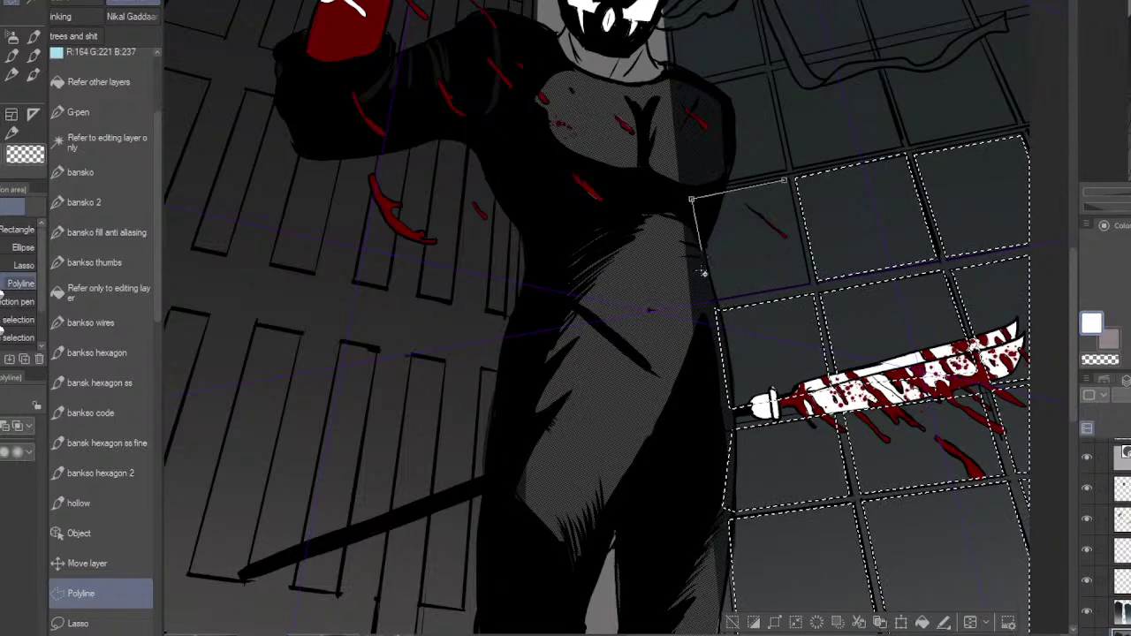
click(708, 303)
click(809, 284)
click(783, 180)
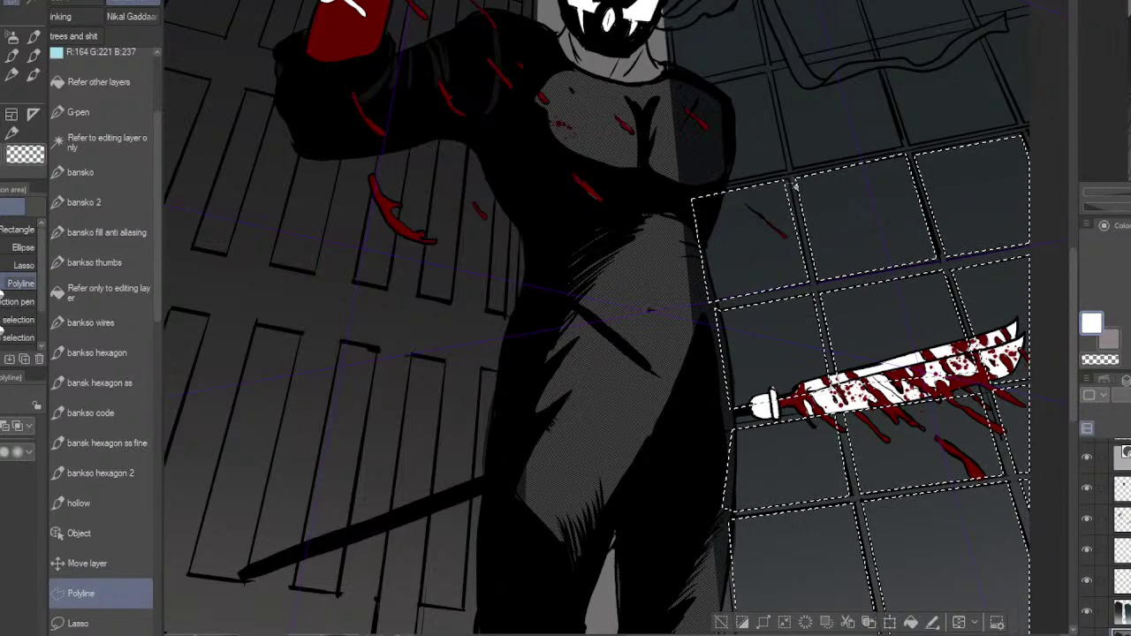
click(770, 184)
click(789, 181)
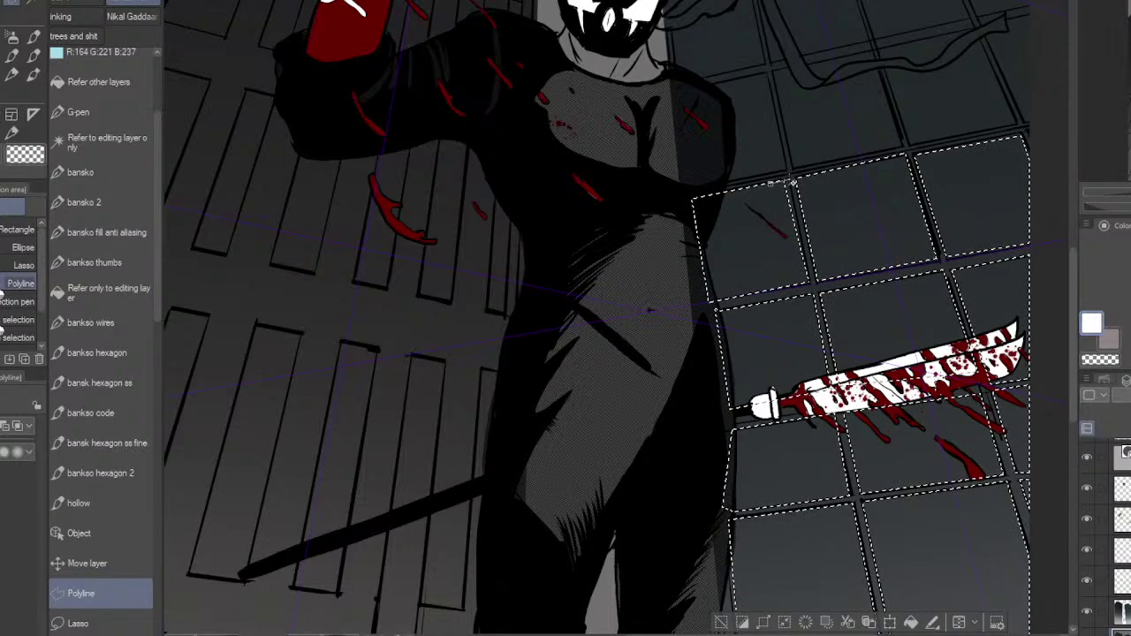
click(809, 274)
click(773, 274)
click(770, 185)
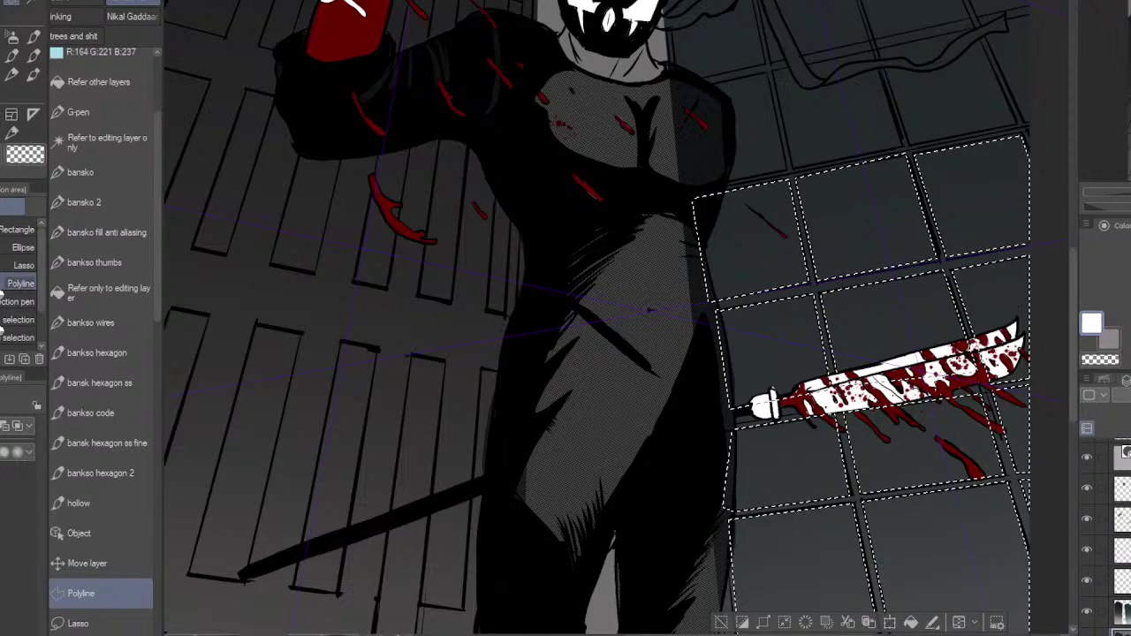
Step: Add the three panes of the shoulder-height row to the selection with polyline outlines
scroll(979, 253, up, 5)
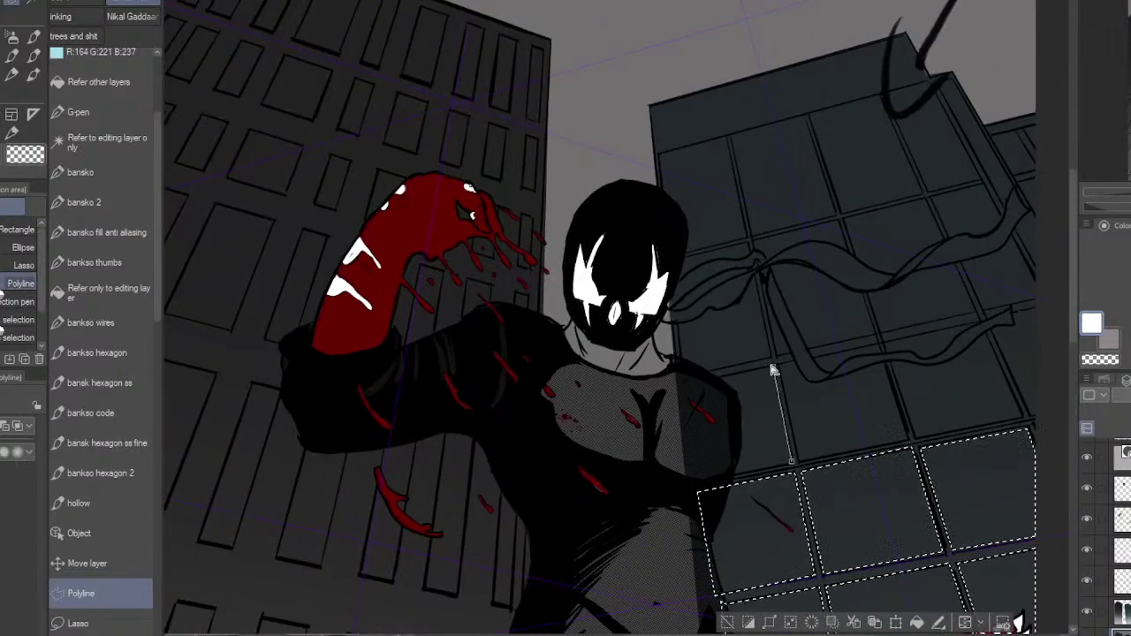
click(772, 368)
click(689, 386)
double_click(798, 461)
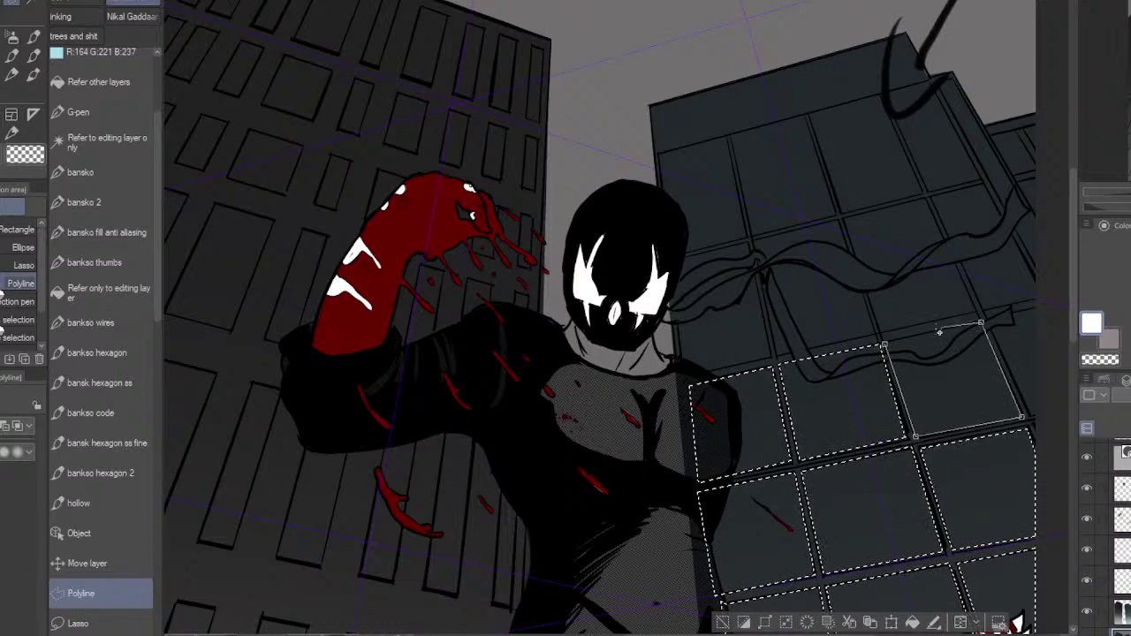
double_click(982, 325)
Step: Add the partial pane at the canvas edge of the shoulder-height row to the selection with a polyline outline
click(1032, 415)
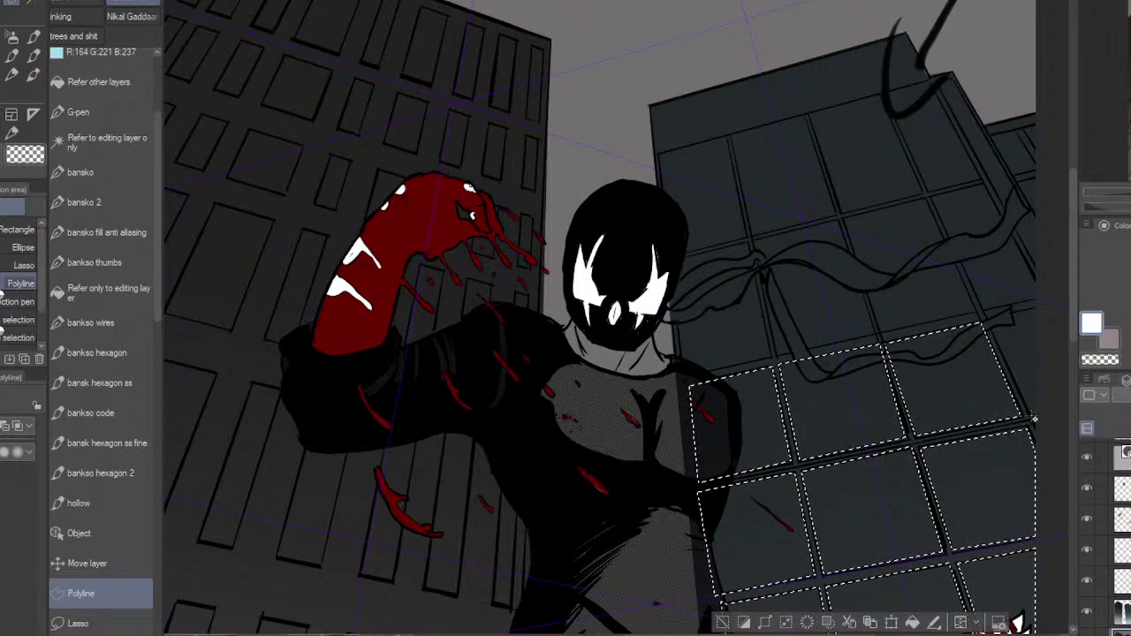
click(1058, 412)
click(1032, 309)
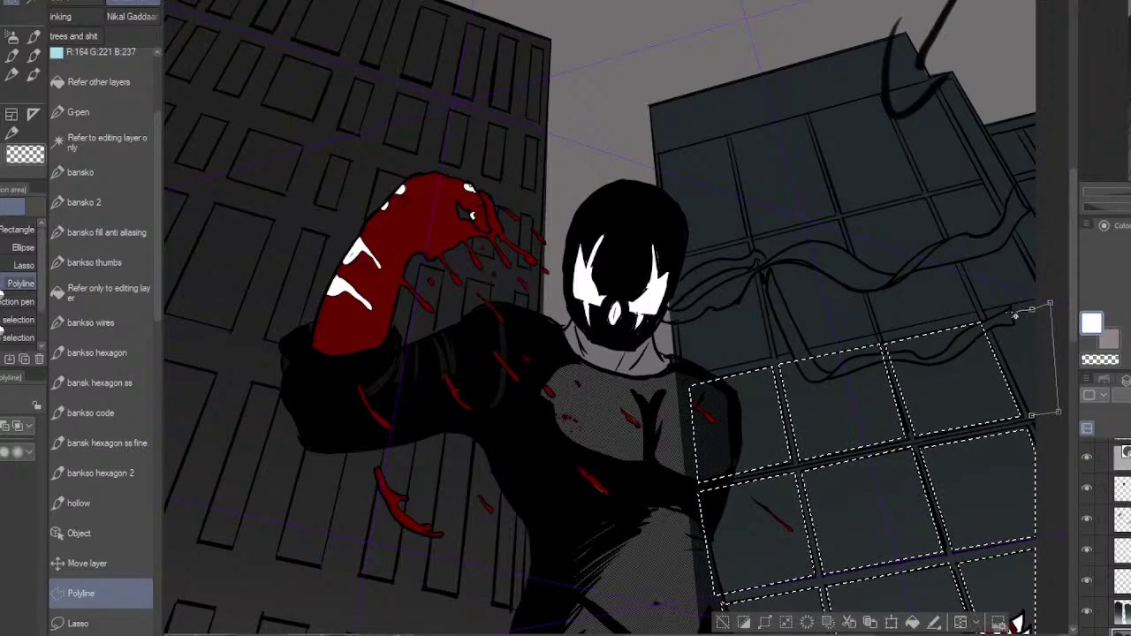
click(989, 320)
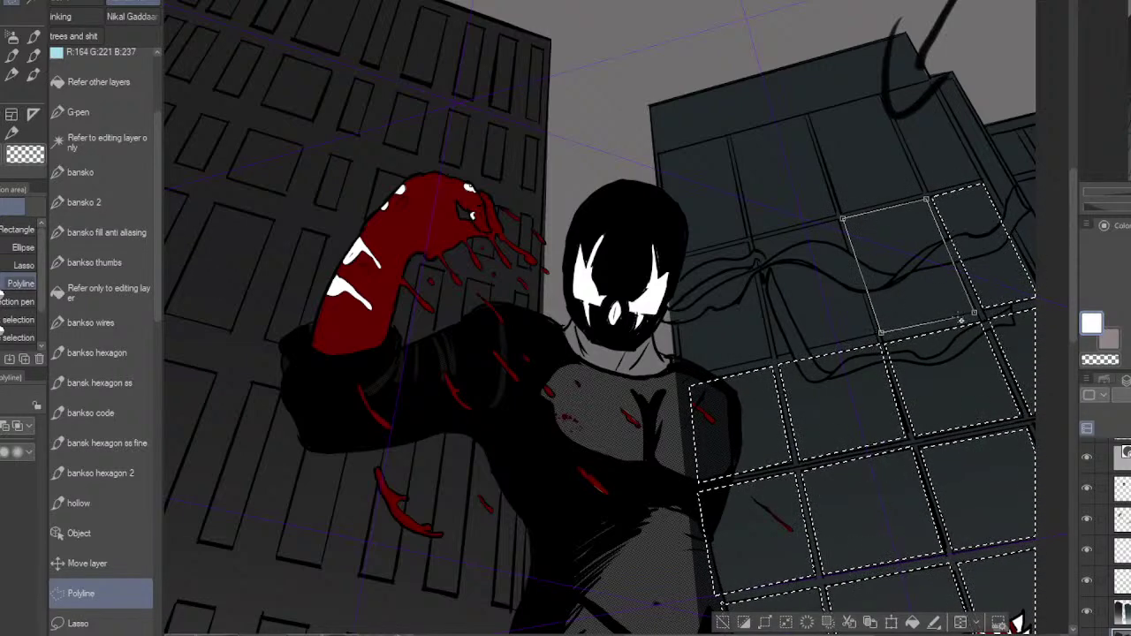
Step: Add the panes behind the mask's ribbons, in the row above the shoulder, to the selection with polyline outlines
click(837, 217)
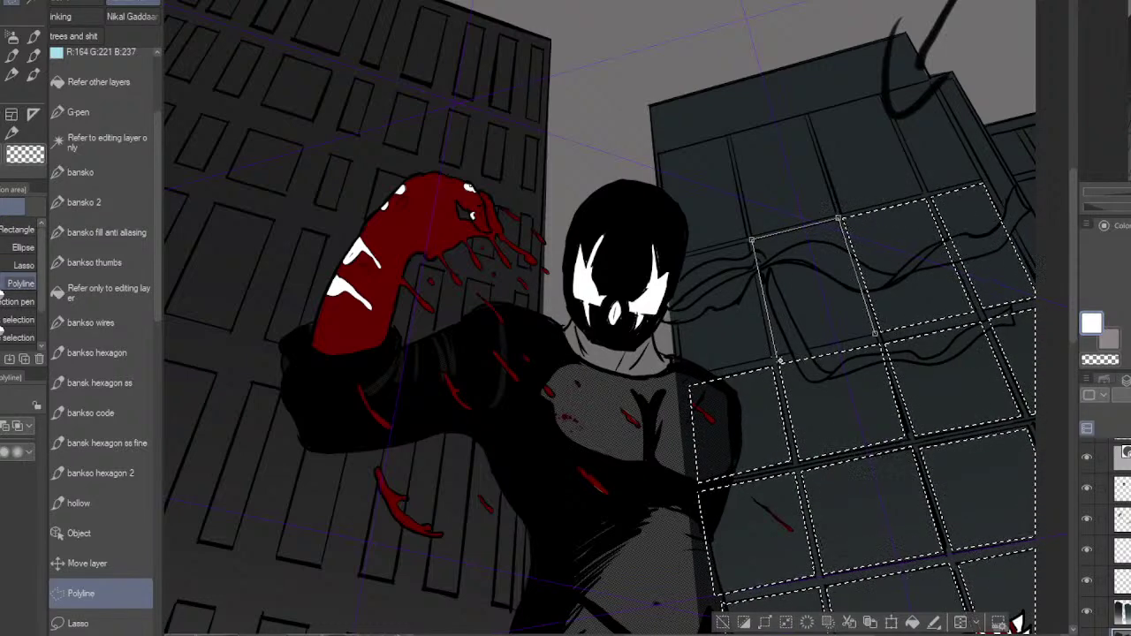
double_click(876, 338)
click(768, 356)
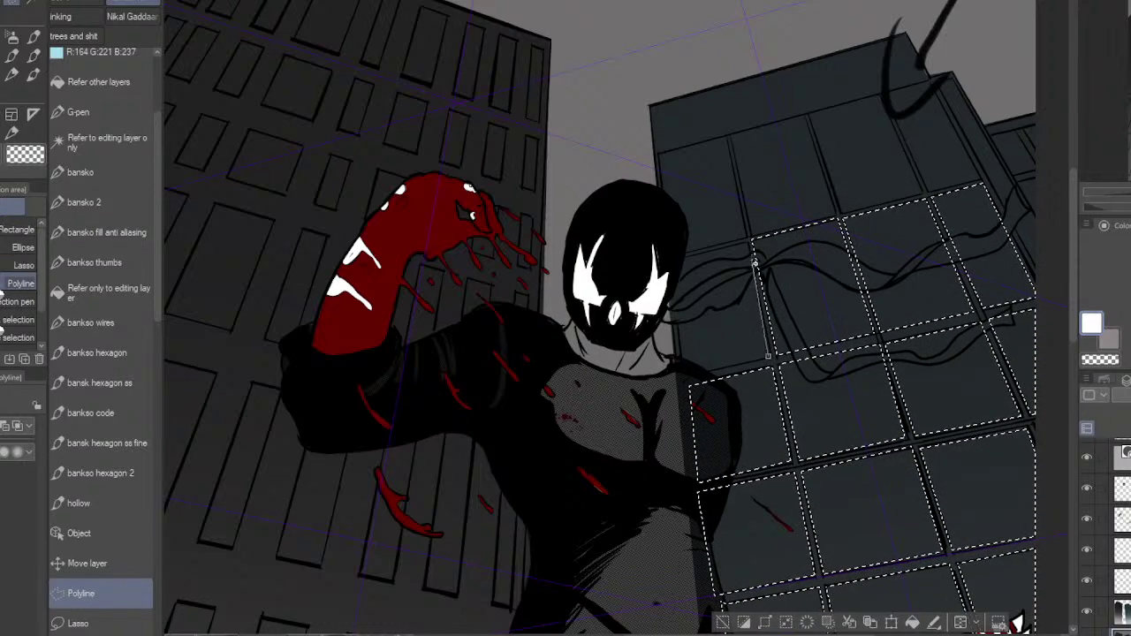
click(748, 241)
click(674, 257)
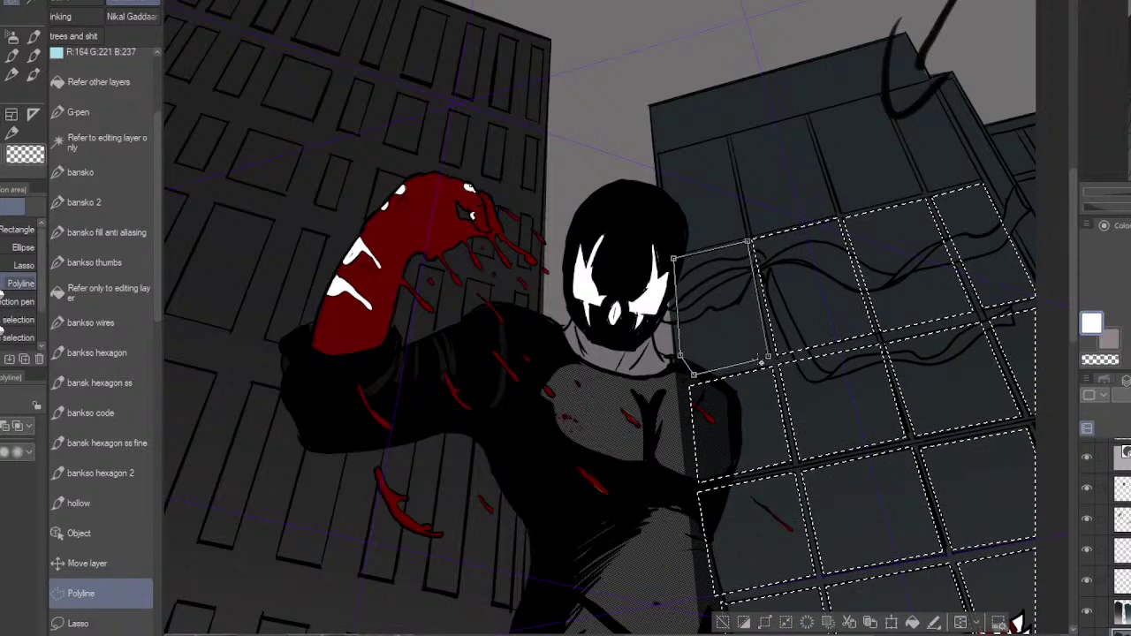
Step: Add the first three panes of the right skyscraper's top row, starting beside the mask, to the selection
drag(793, 269, 812, 387)
ctrl+click(753, 351)
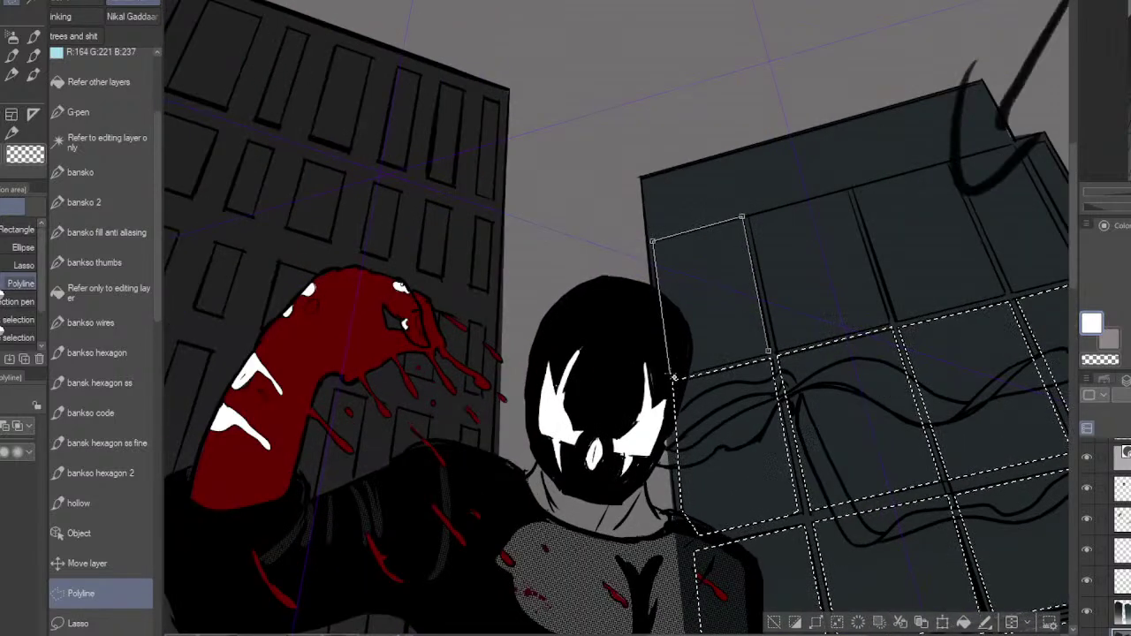
double_click(670, 372)
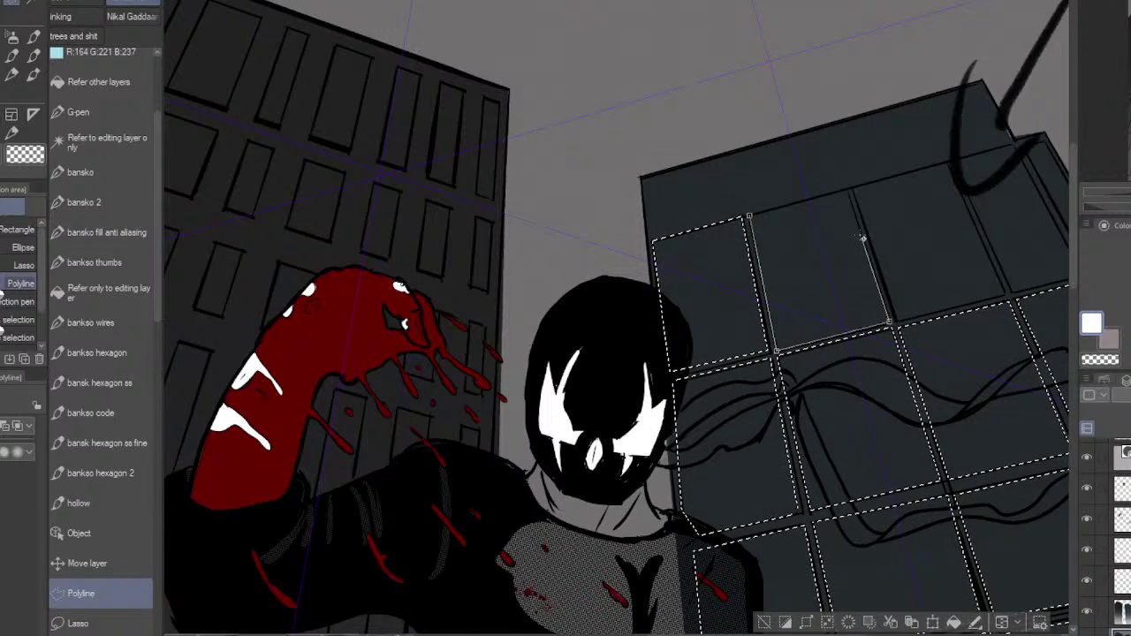
click(853, 188)
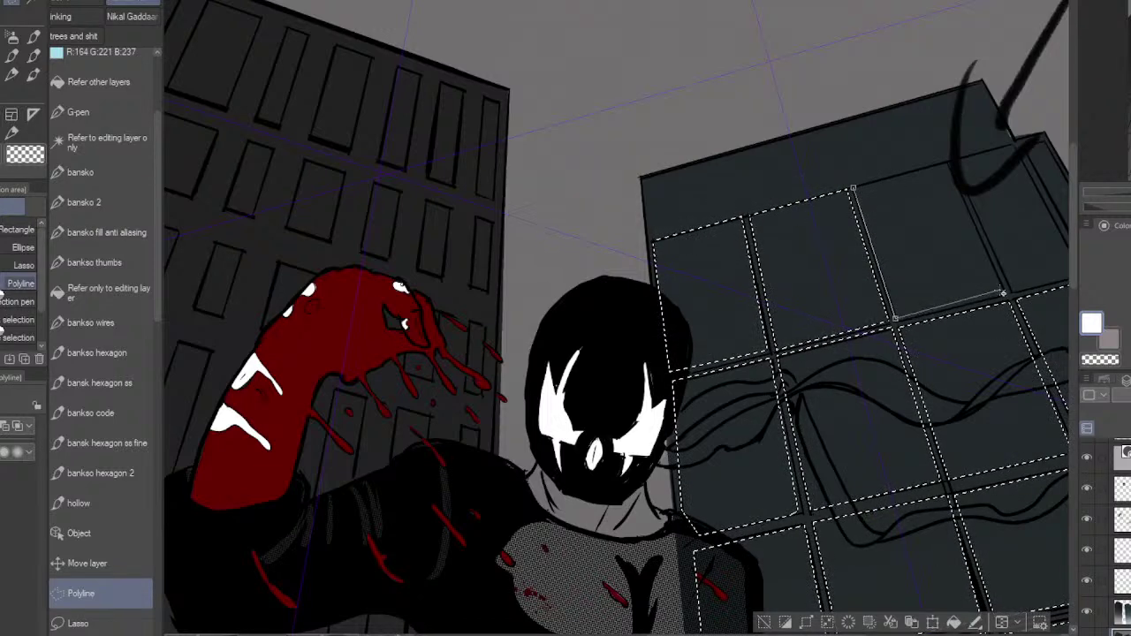
click(1004, 295)
click(947, 162)
click(854, 188)
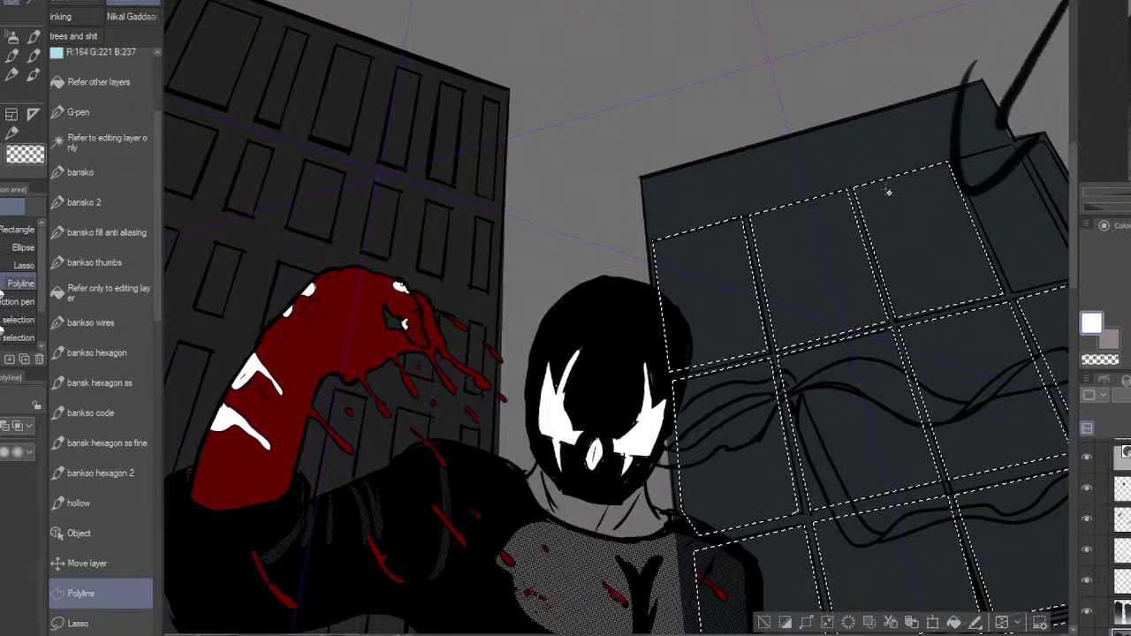
Step: Add the outermost pane of the top row, below the black hook-shaped stroke, to the selection
drag(962, 253, 860, 304)
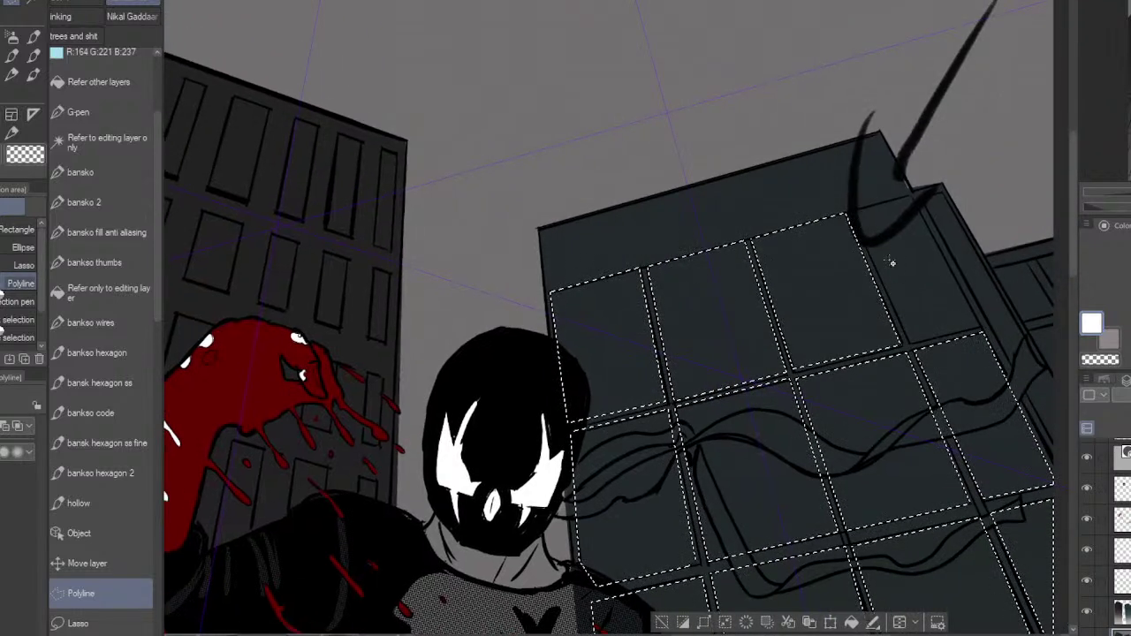
click(910, 342)
click(978, 325)
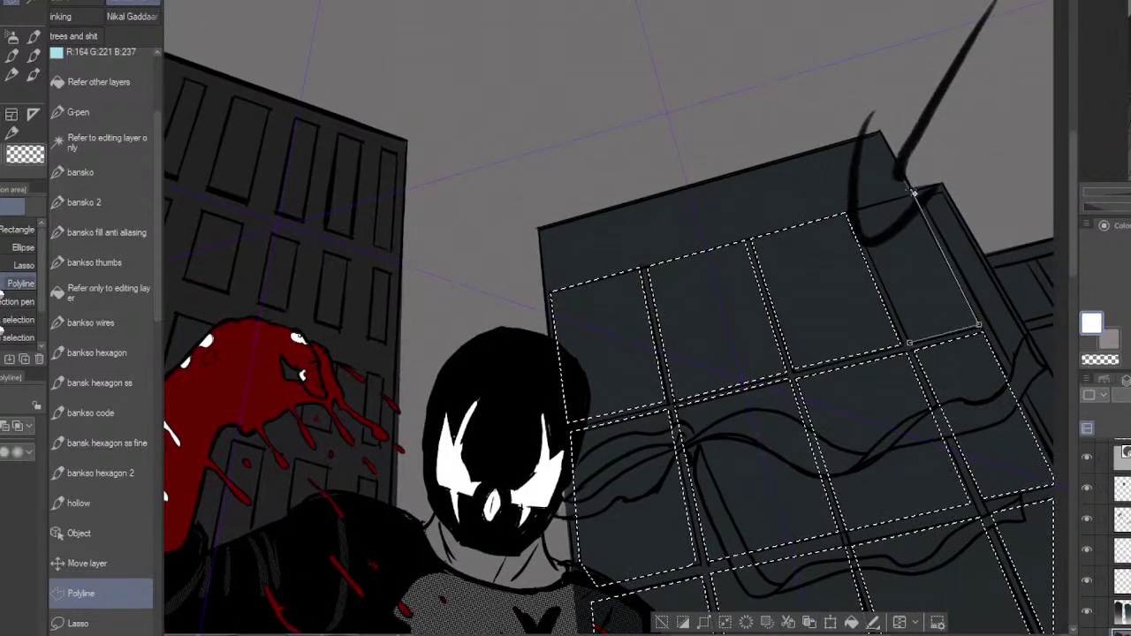
click(910, 195)
click(911, 341)
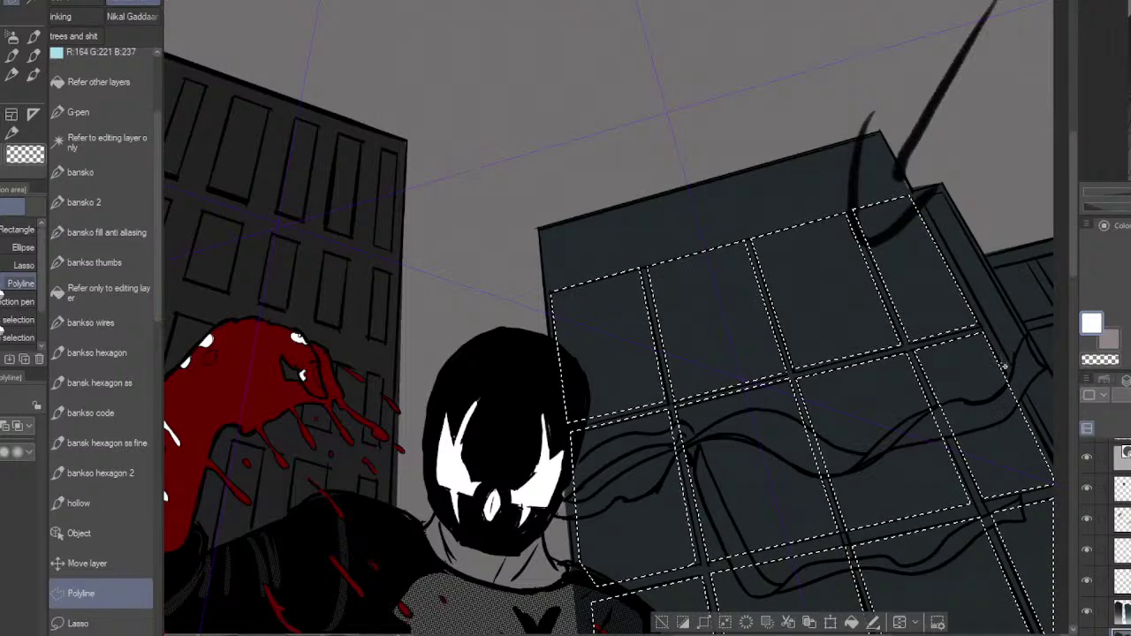
Step: Add the small panes of the neighbouring building at the canvas edge to the selection with polyline outlines
drag(909, 427, 783, 457)
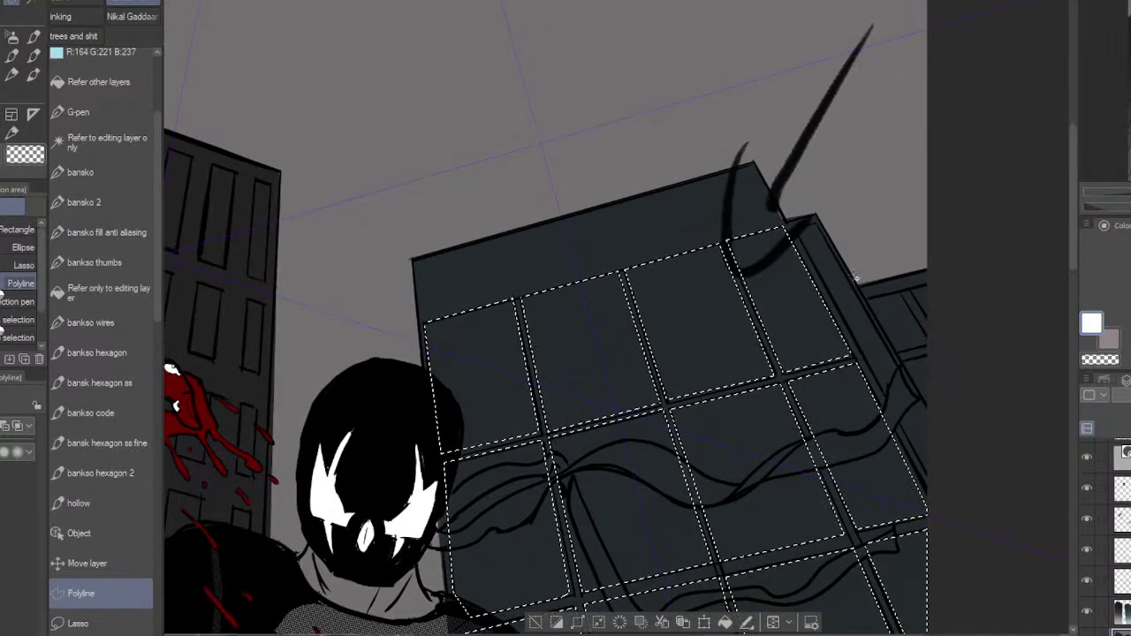
click(867, 298)
click(899, 293)
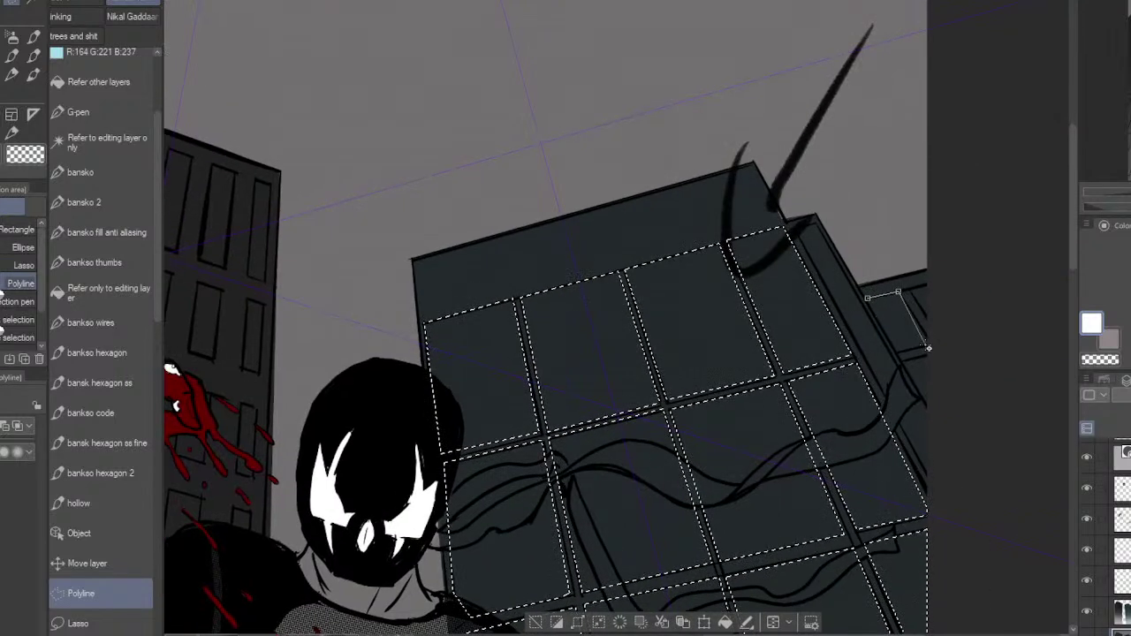
click(925, 344)
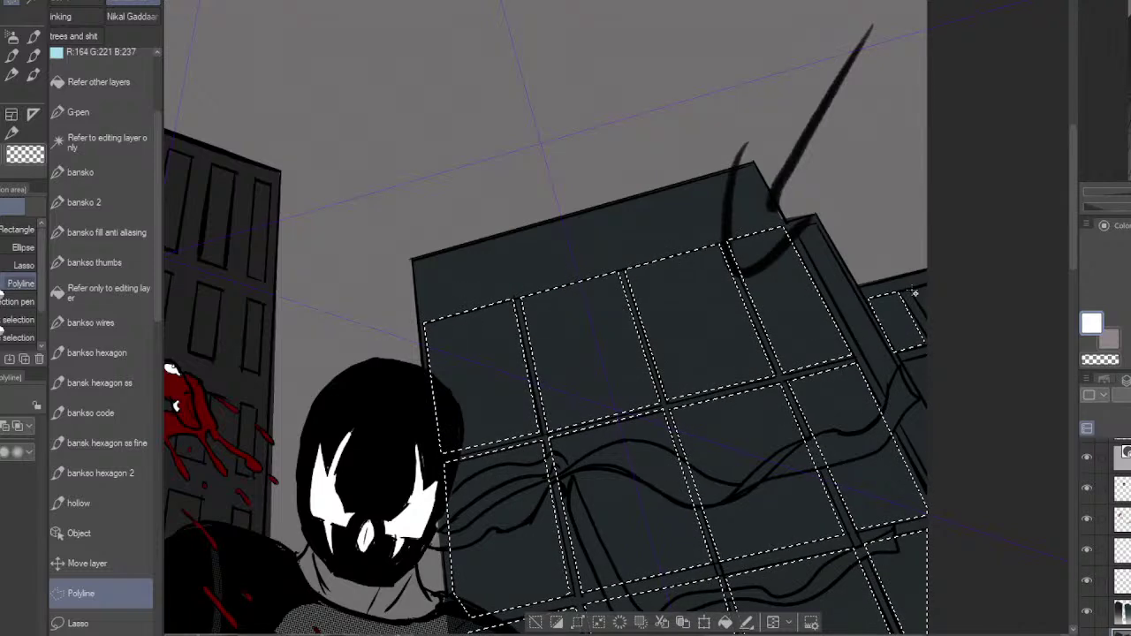
click(937, 332)
click(911, 290)
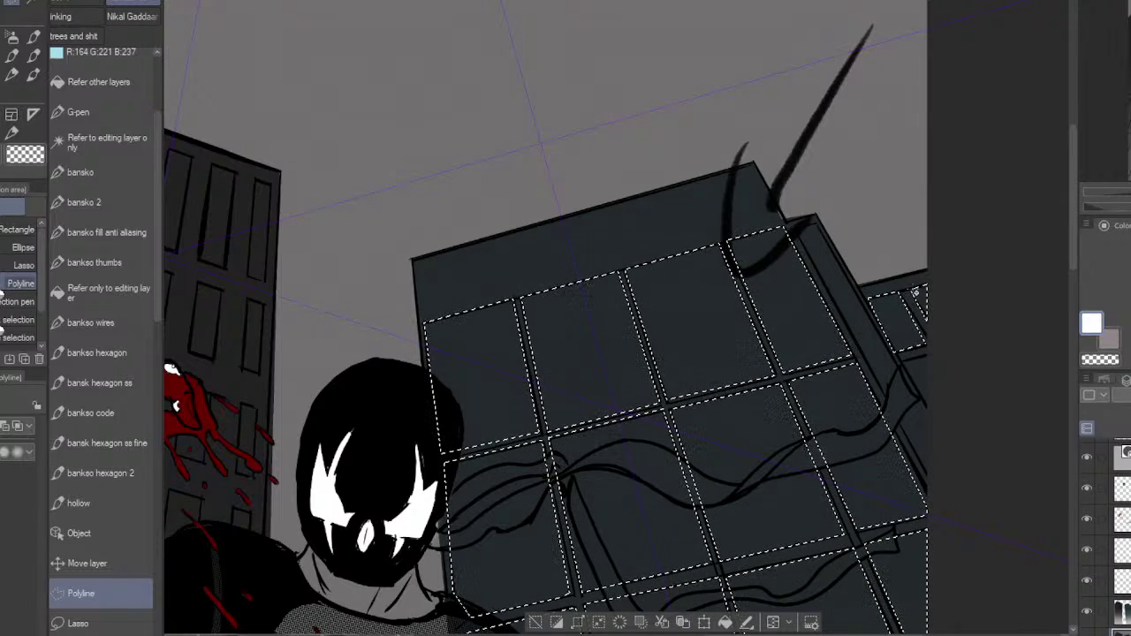
click(925, 357)
click(901, 364)
click(927, 403)
double_click(948, 382)
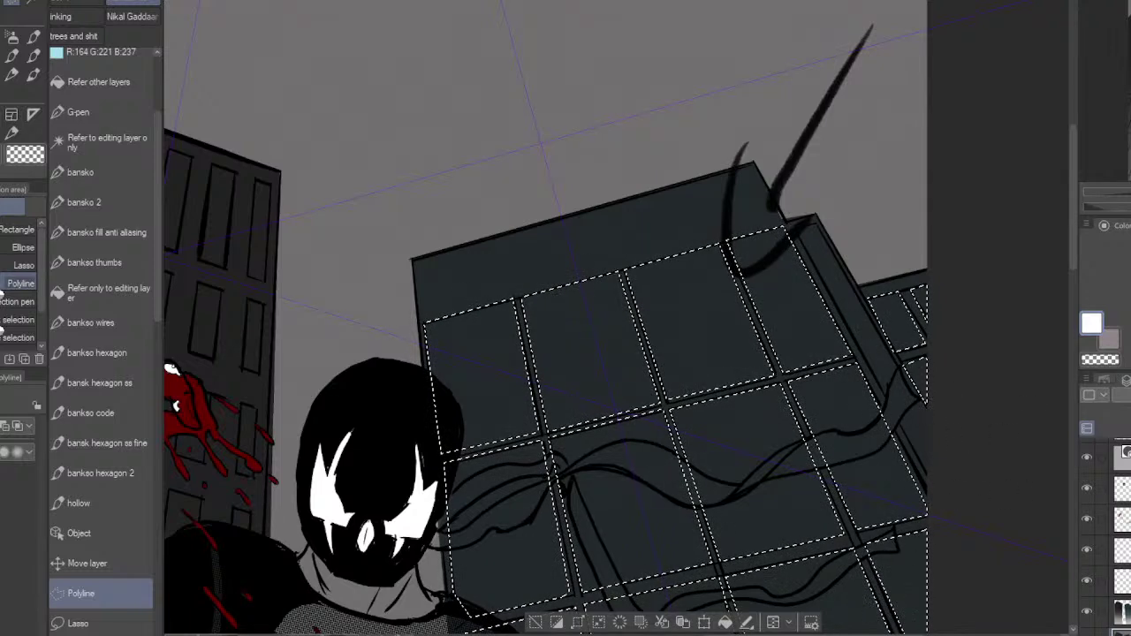
Step: Fill all the selected panes with light grey and show the hidden gradient layer again
alt+click(886, 497)
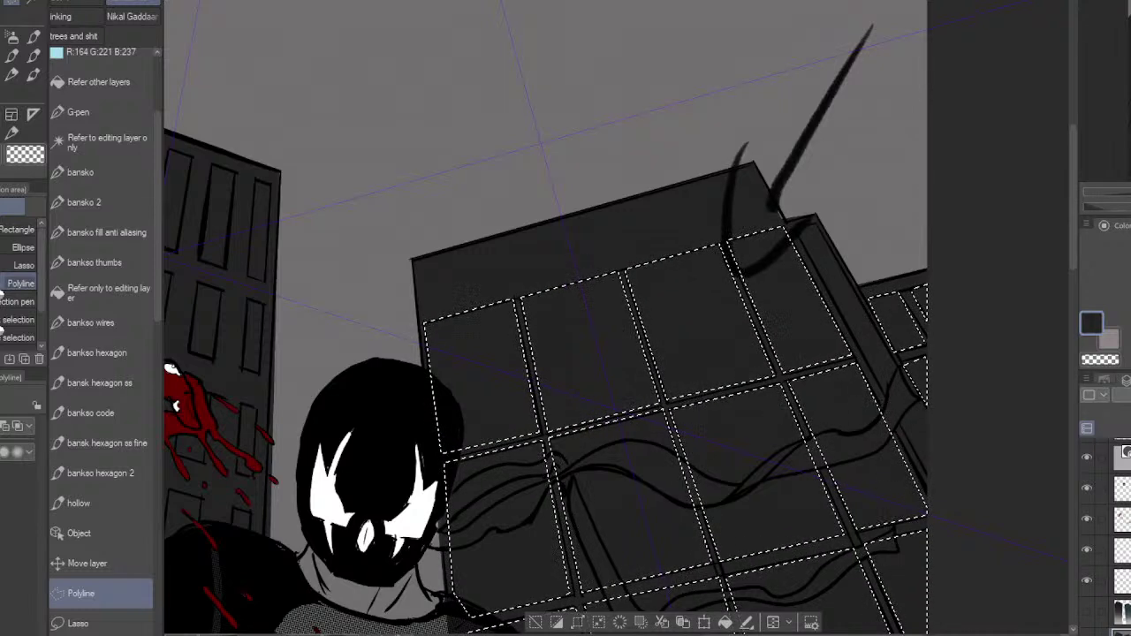
click(1129, 97)
click(1128, 79)
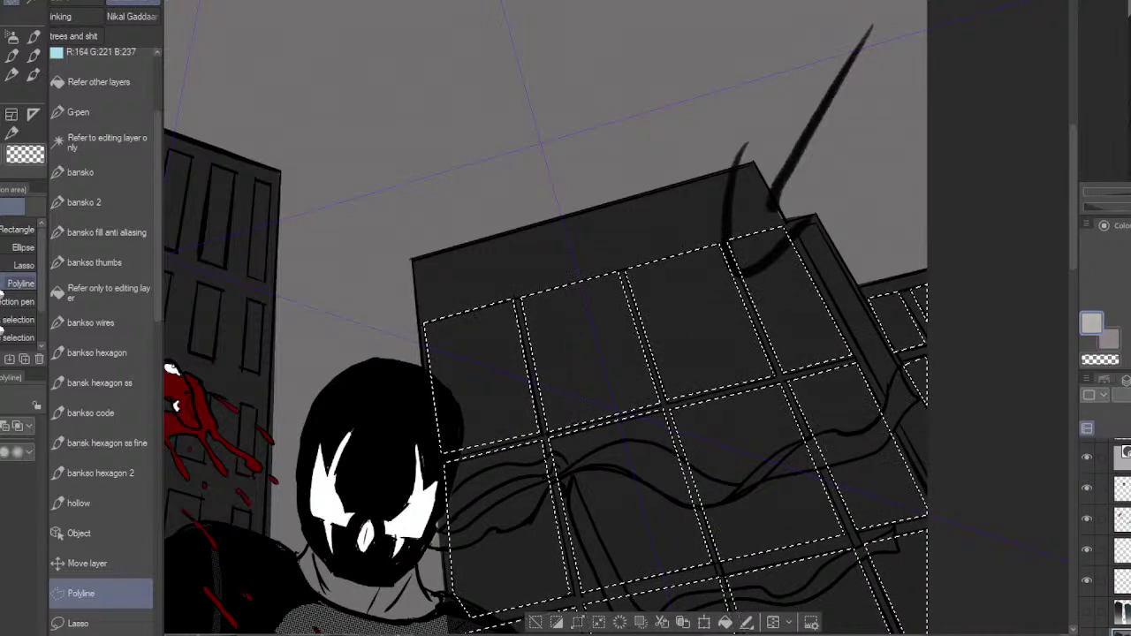
click(725, 622)
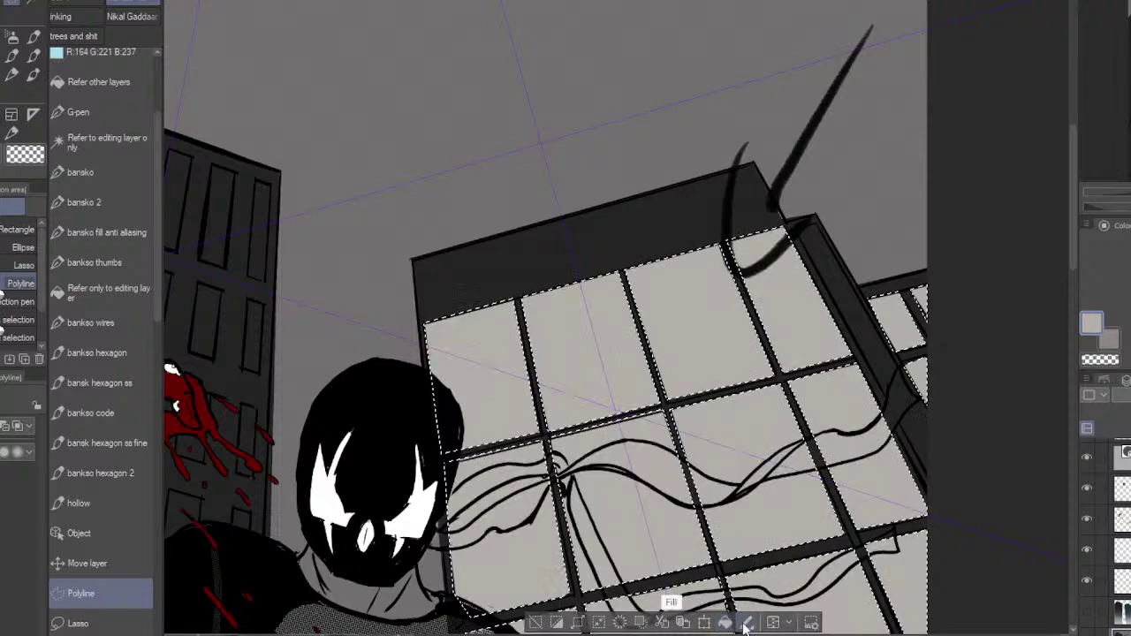
click(1087, 611)
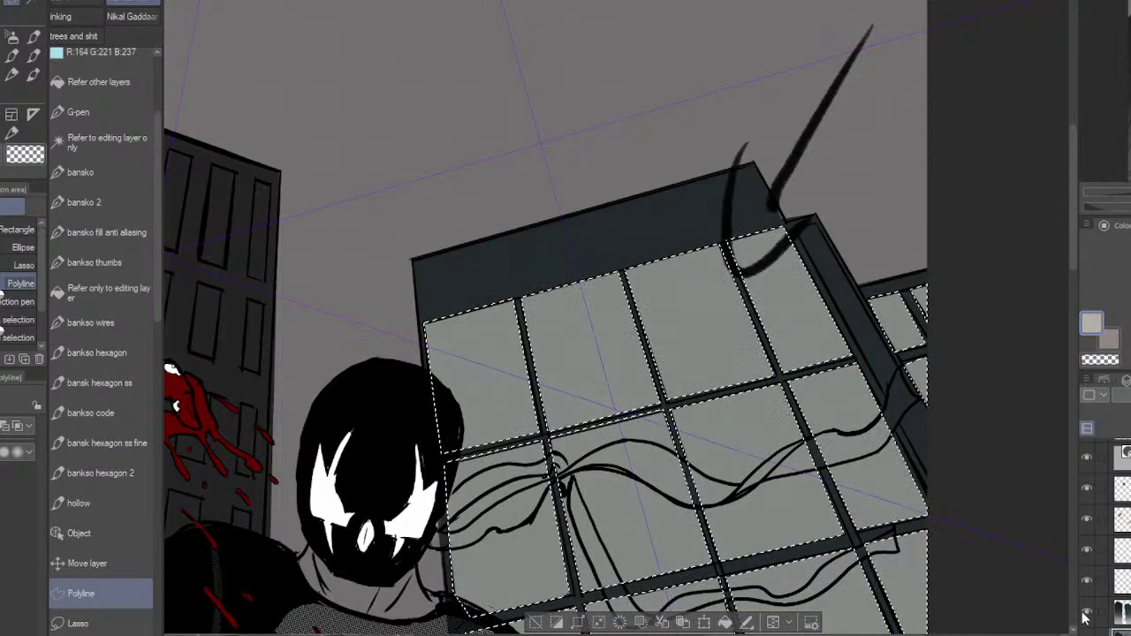
Step: Apply a new simple tone of type Noise to the selected window panes of the right skyscraper
alt+click(968, 570)
alt+click(974, 572)
alt+click(975, 572)
drag(973, 570, 947, 175)
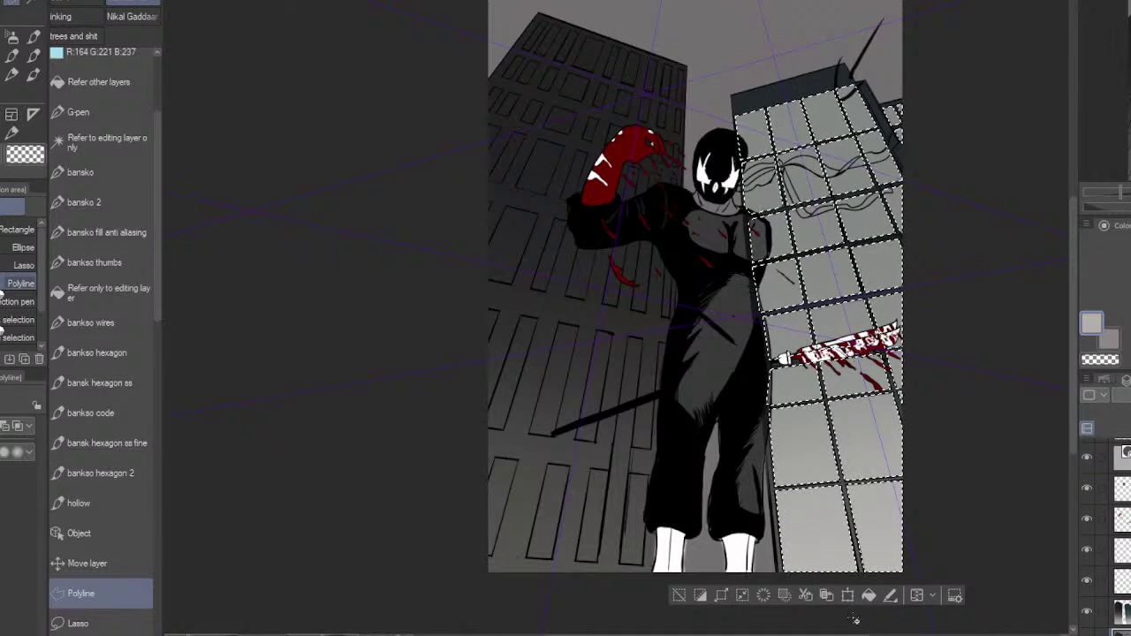
click(930, 598)
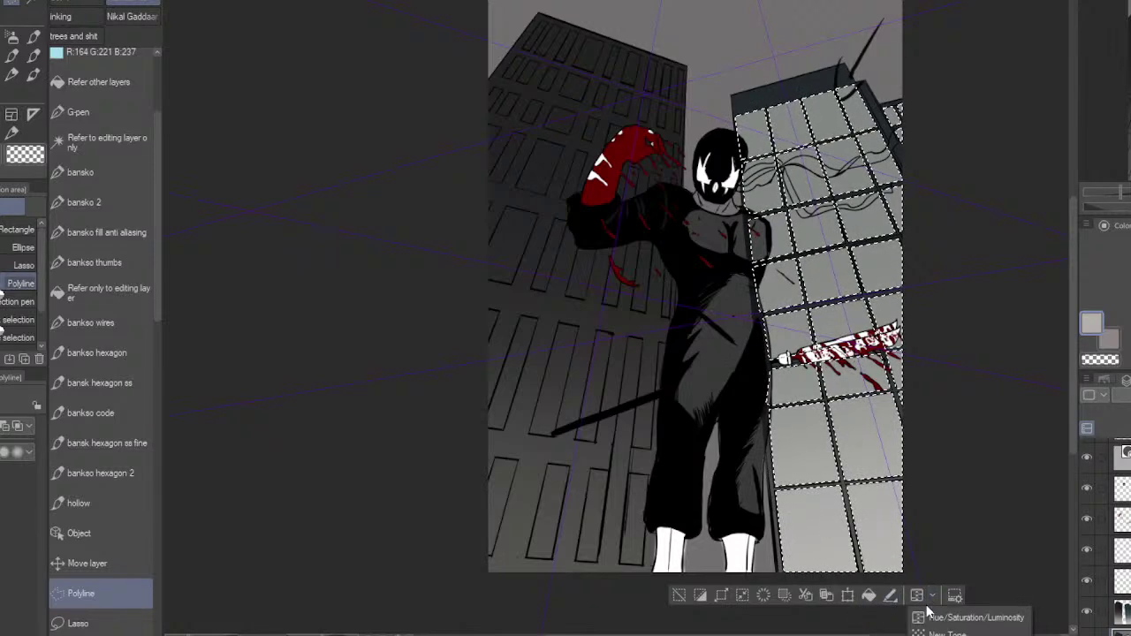
click(948, 633)
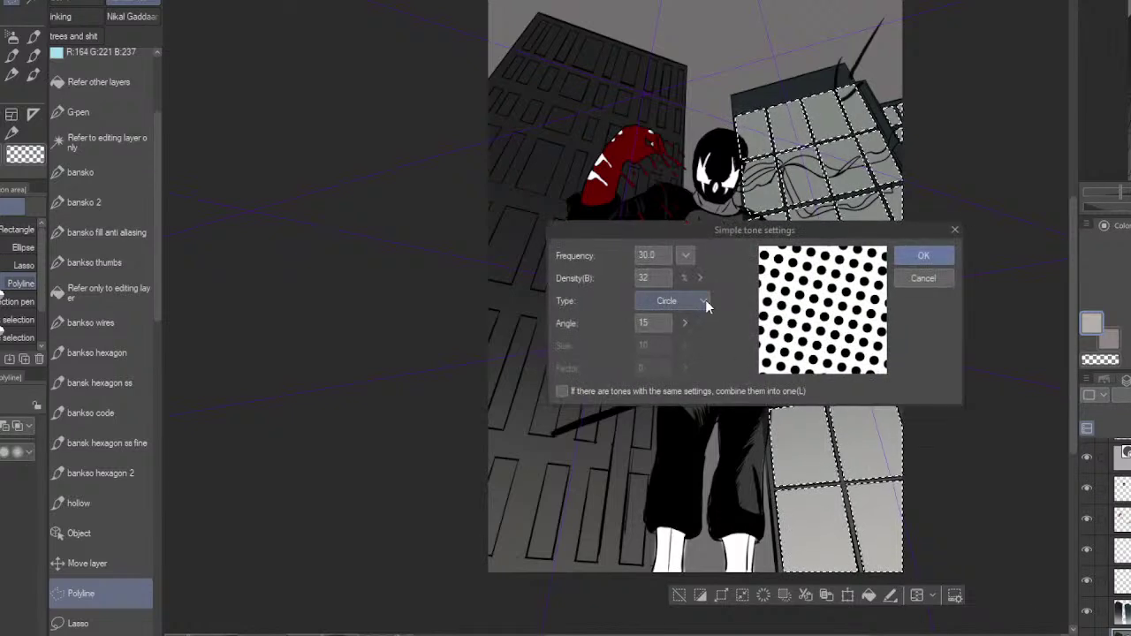
click(703, 301)
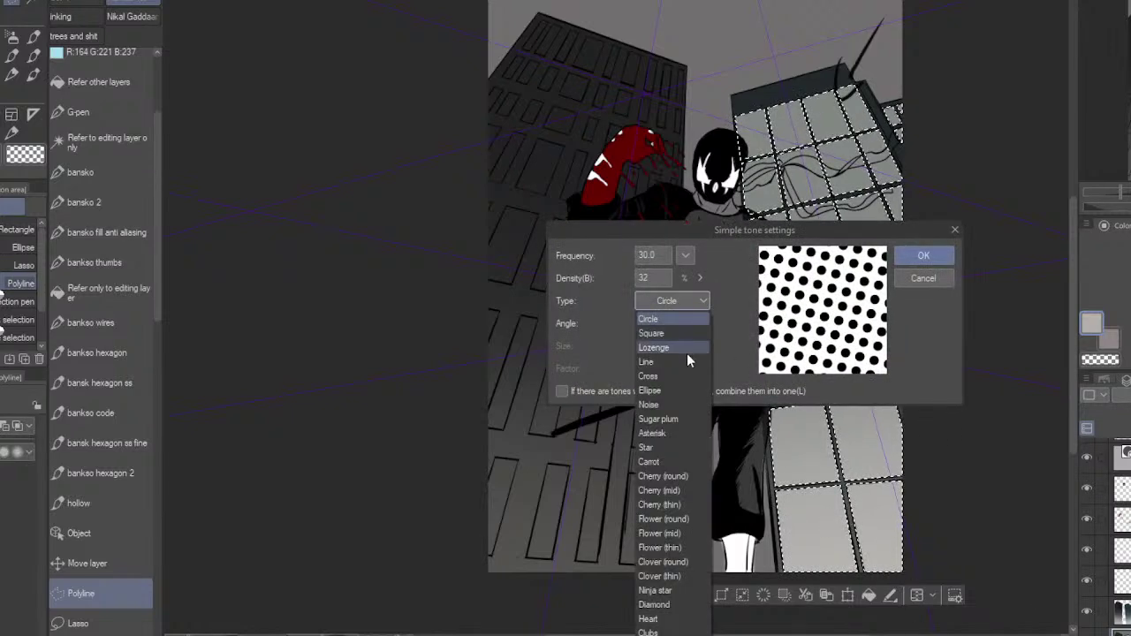
click(686, 407)
click(930, 254)
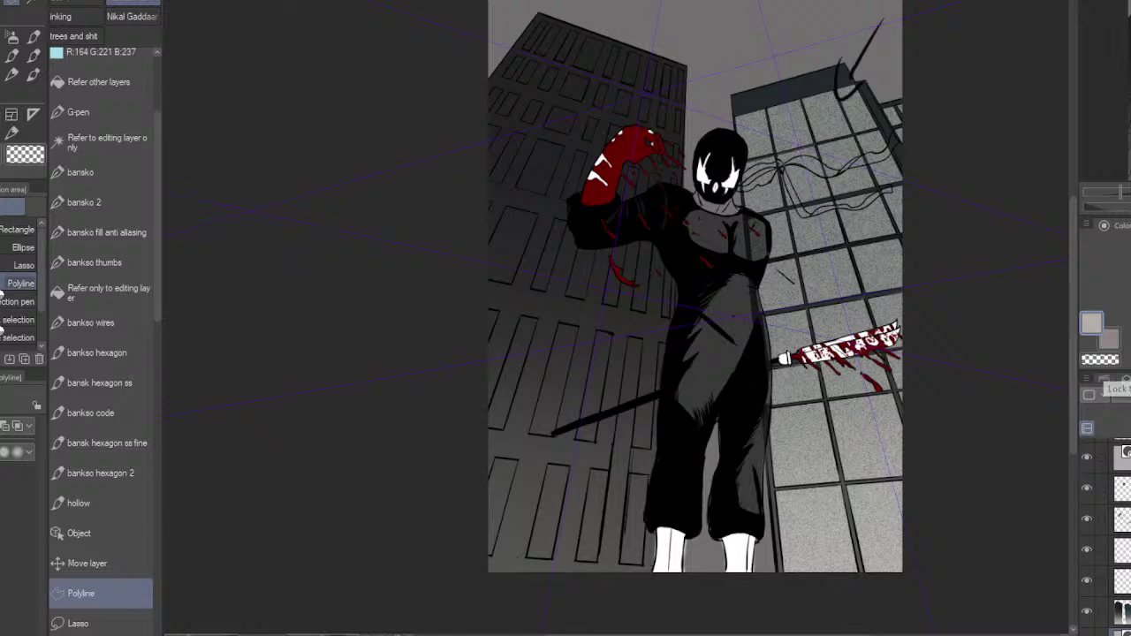
scroll(1104, 535, down, 1)
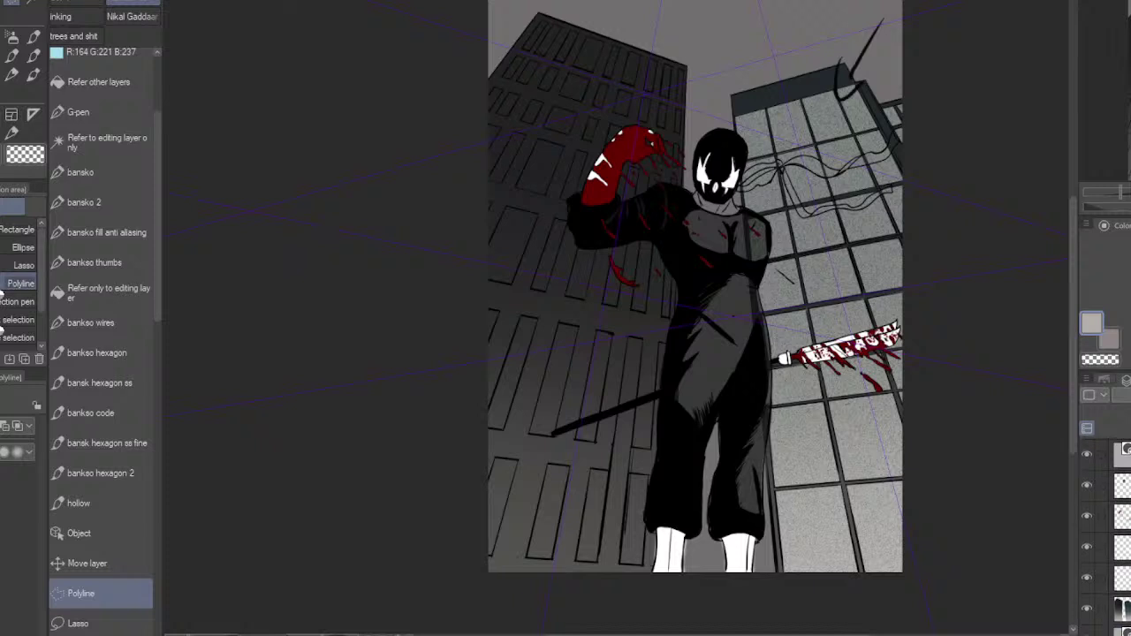
click(597, 481)
drag(638, 515, 804, 495)
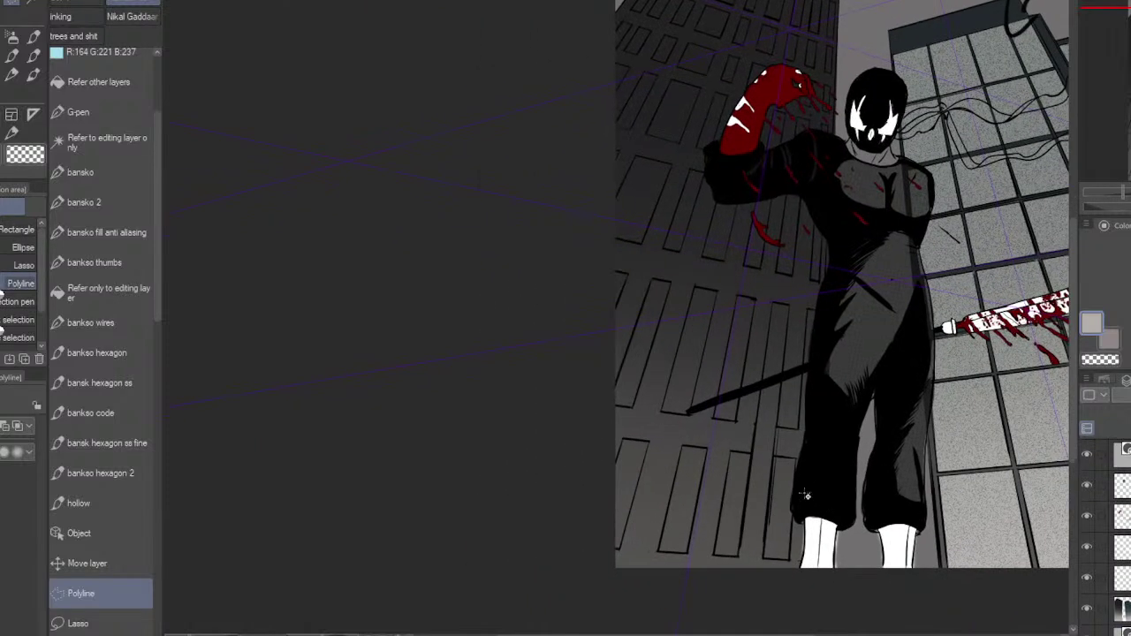
click(735, 506)
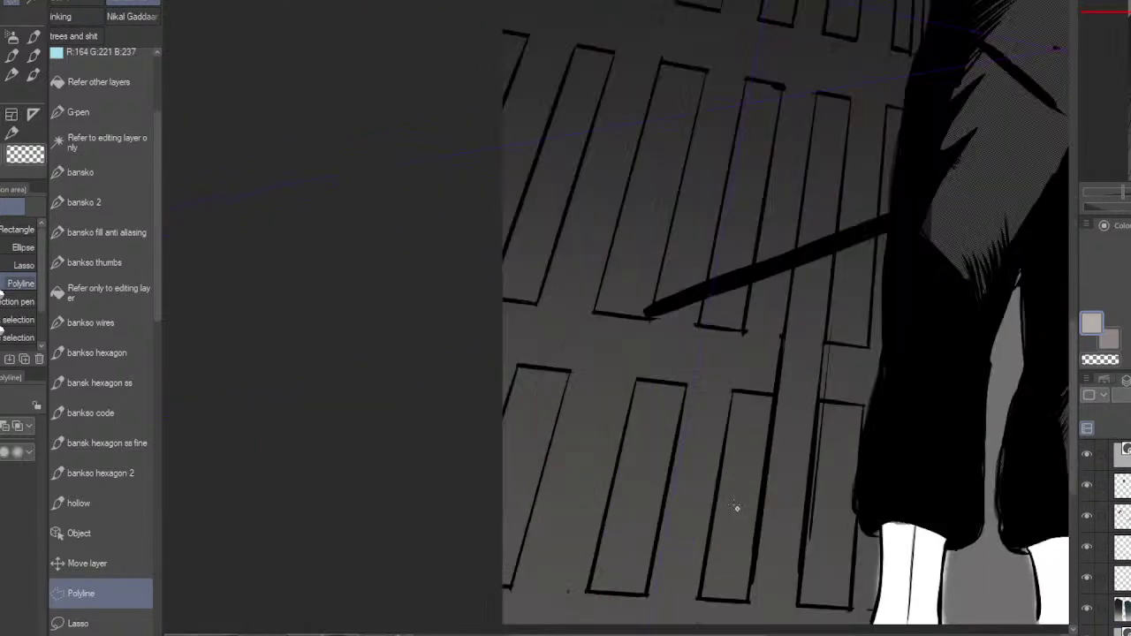
click(569, 369)
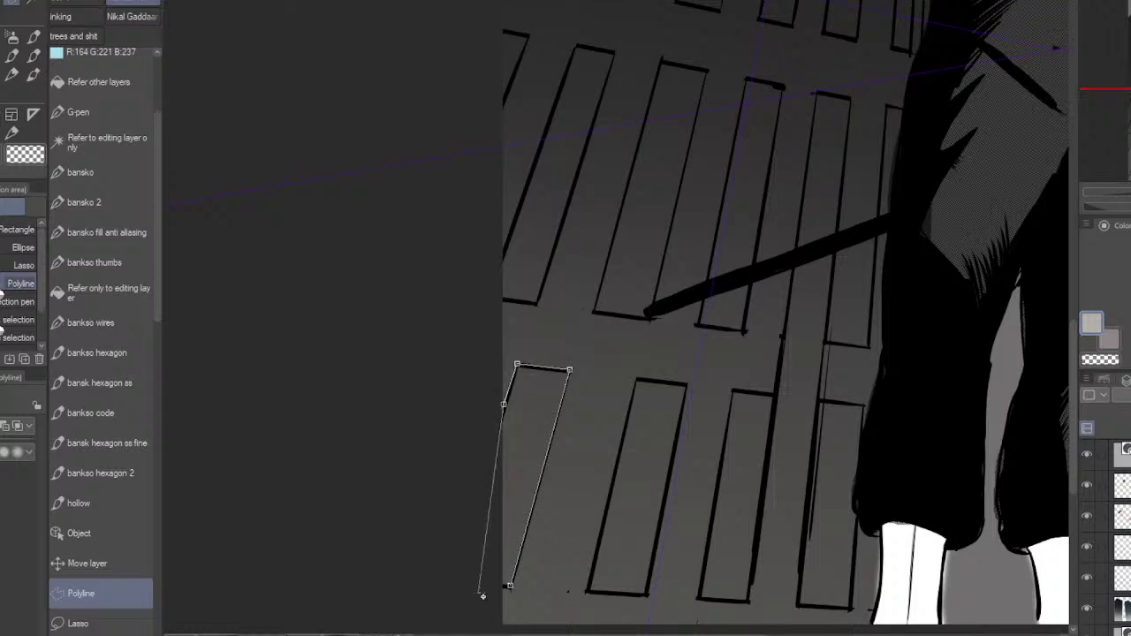
click(509, 586)
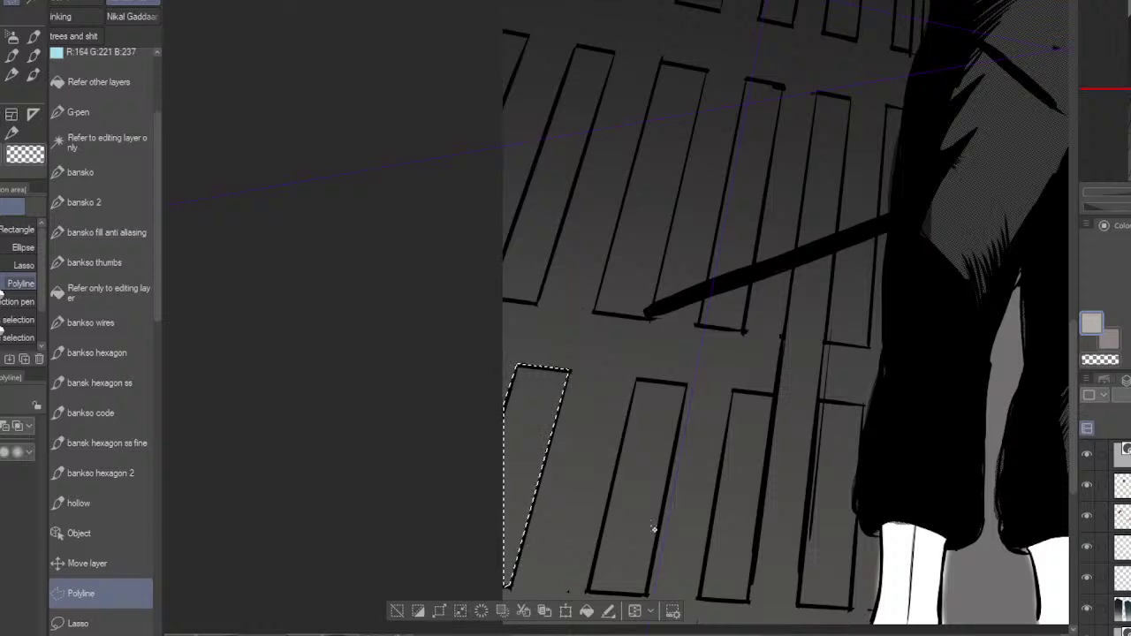
click(397, 610)
Step: Auto-select the flat wall colour of the left skyscraper, referring to the editing layer only
scroll(840, 508, down, 3)
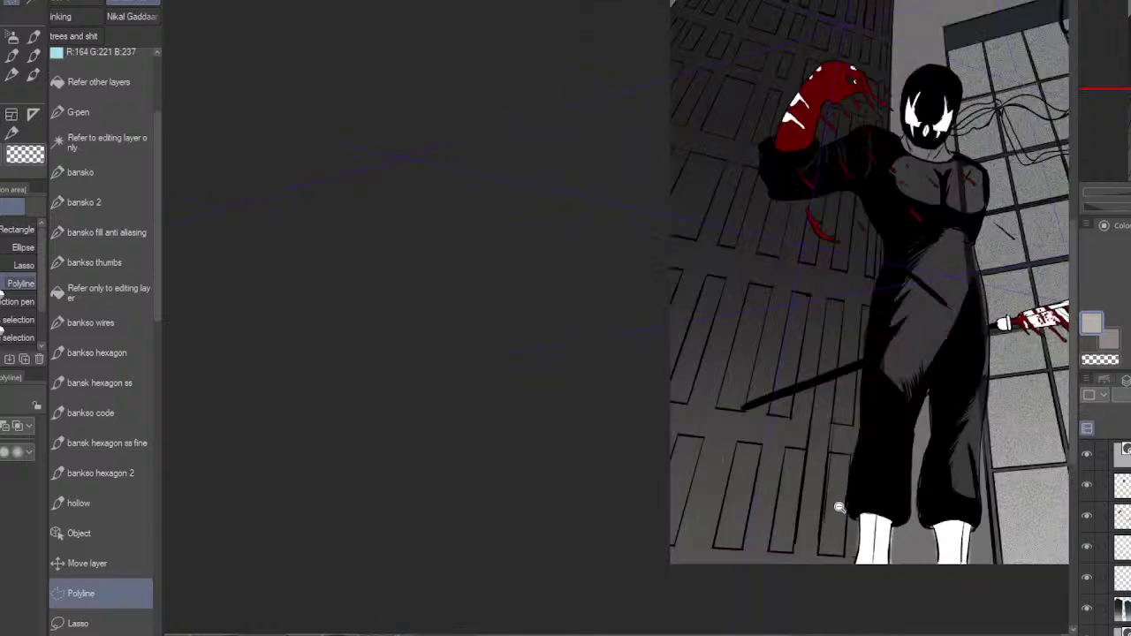
scroll(840, 508, down, 1)
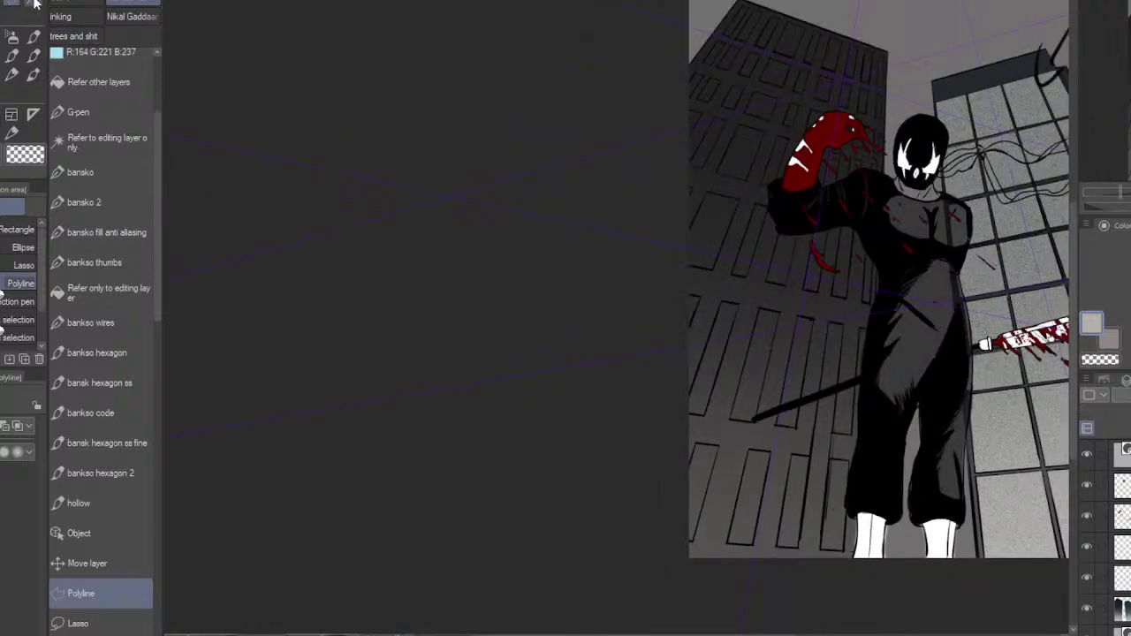
click(102, 141)
click(771, 320)
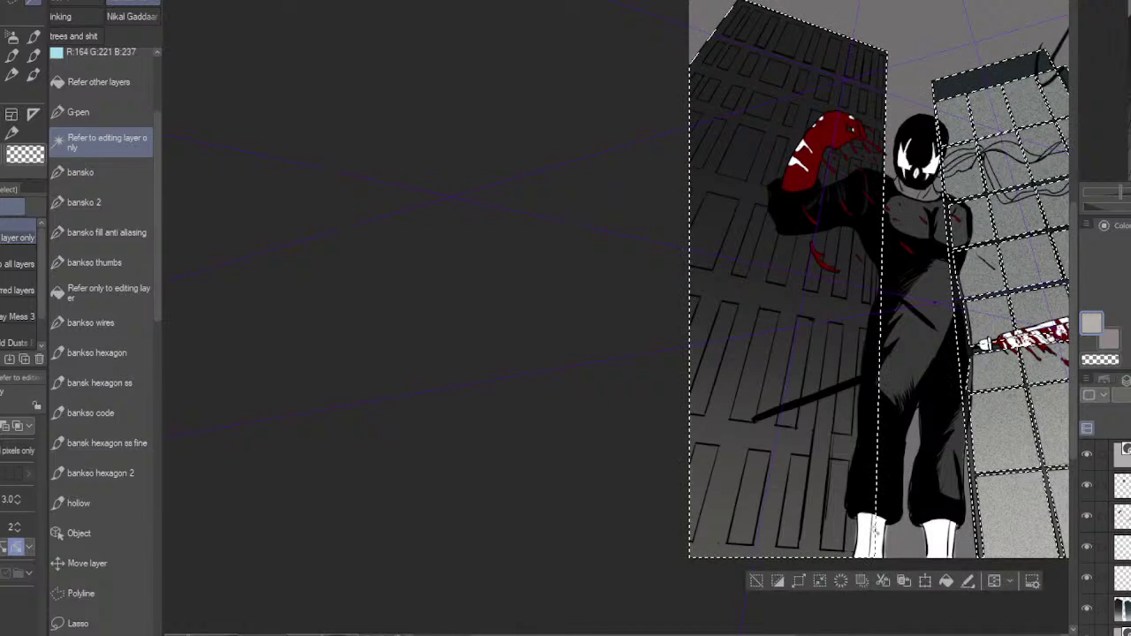
Step: Subtract the entire right skyscraper, including the leftover bits at its roof edge, from the selection with polyline outlines
click(12, 3)
drag(946, 290, 828, 316)
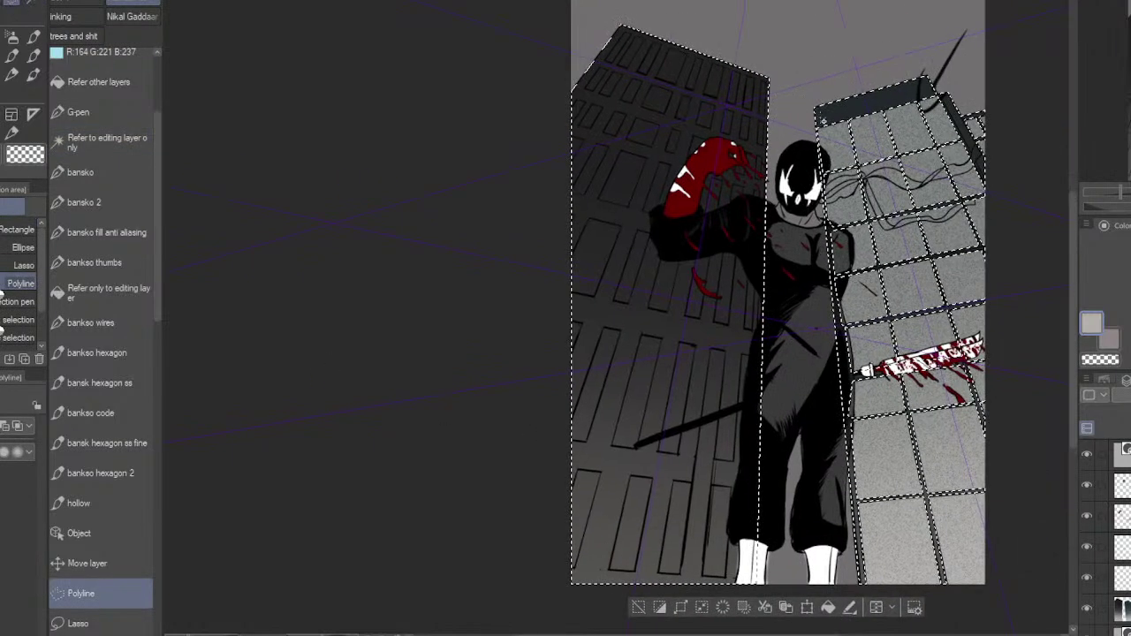
click(803, 85)
click(1029, 556)
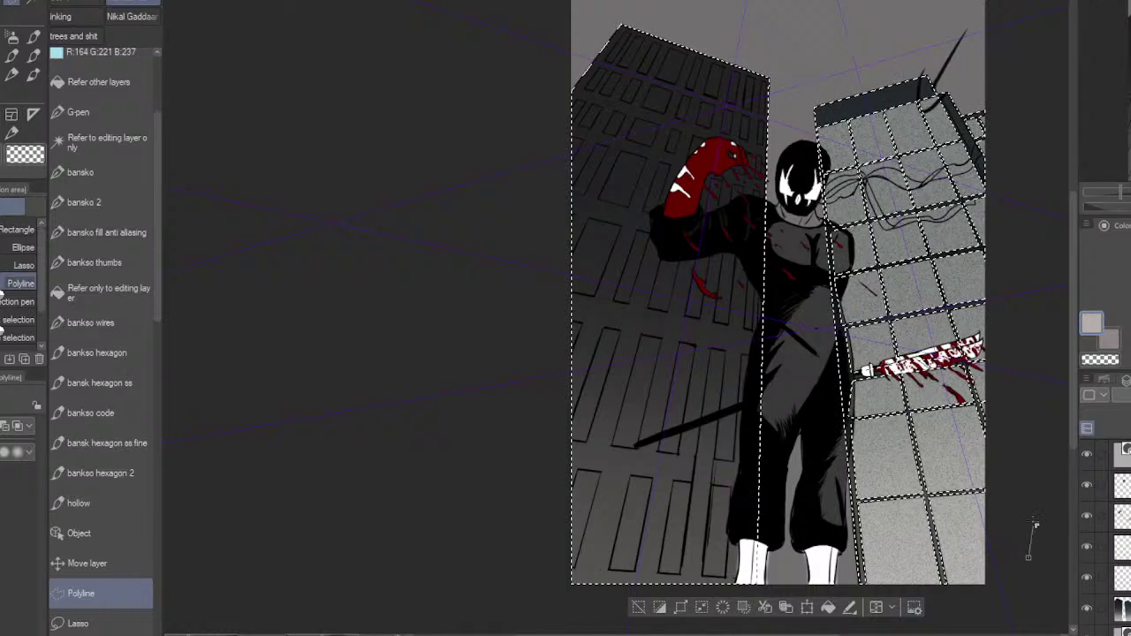
click(1037, 97)
click(832, 66)
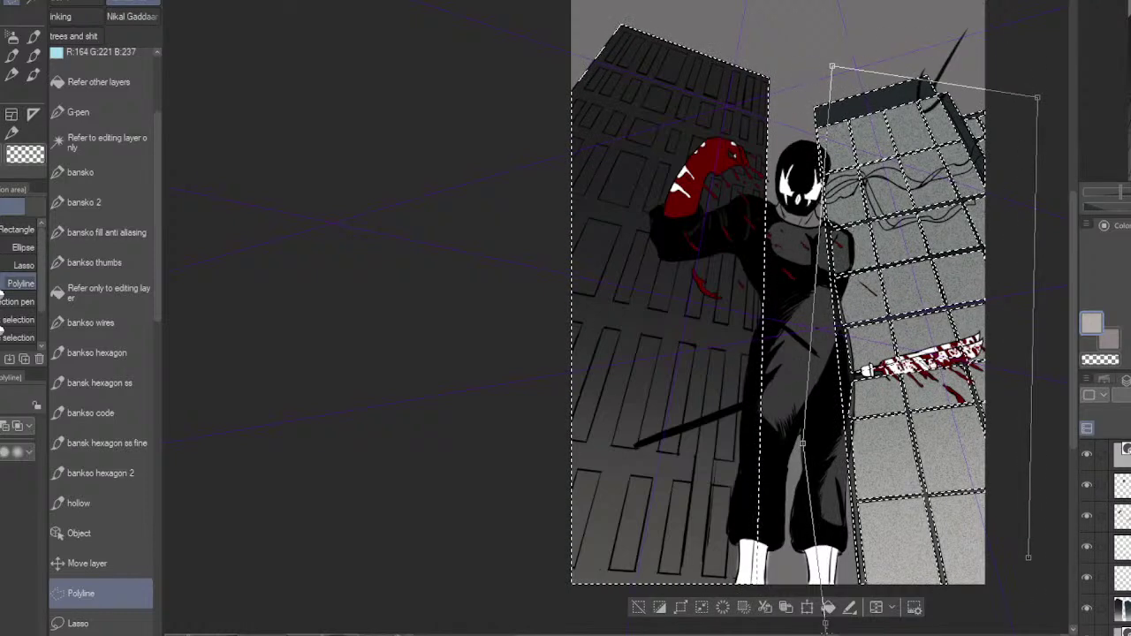
click(792, 629)
click(1031, 554)
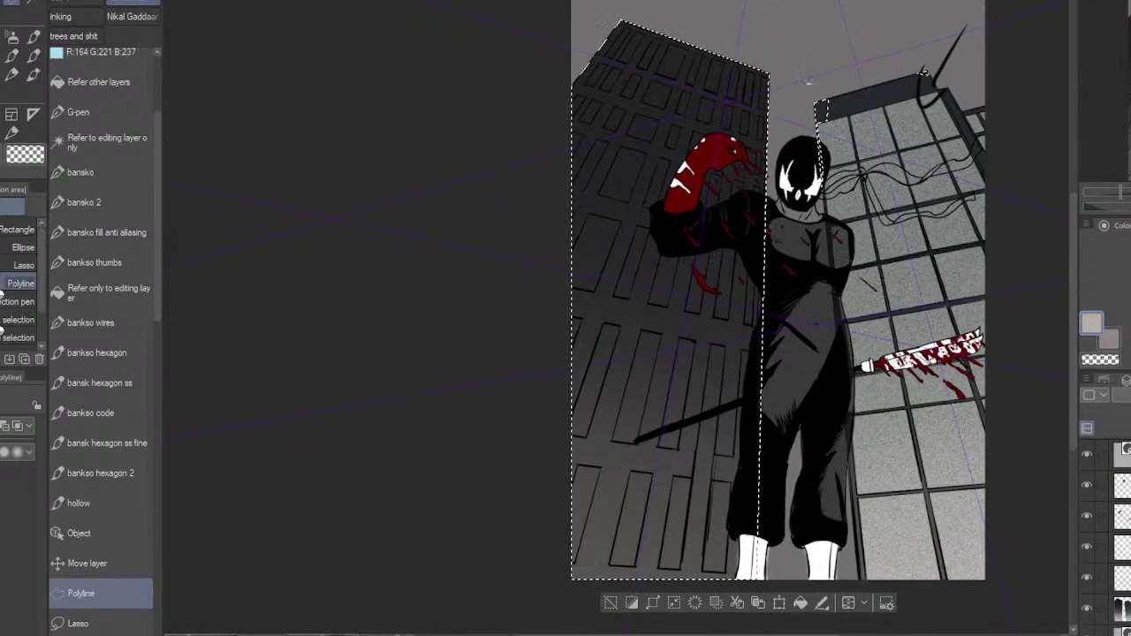
click(802, 67)
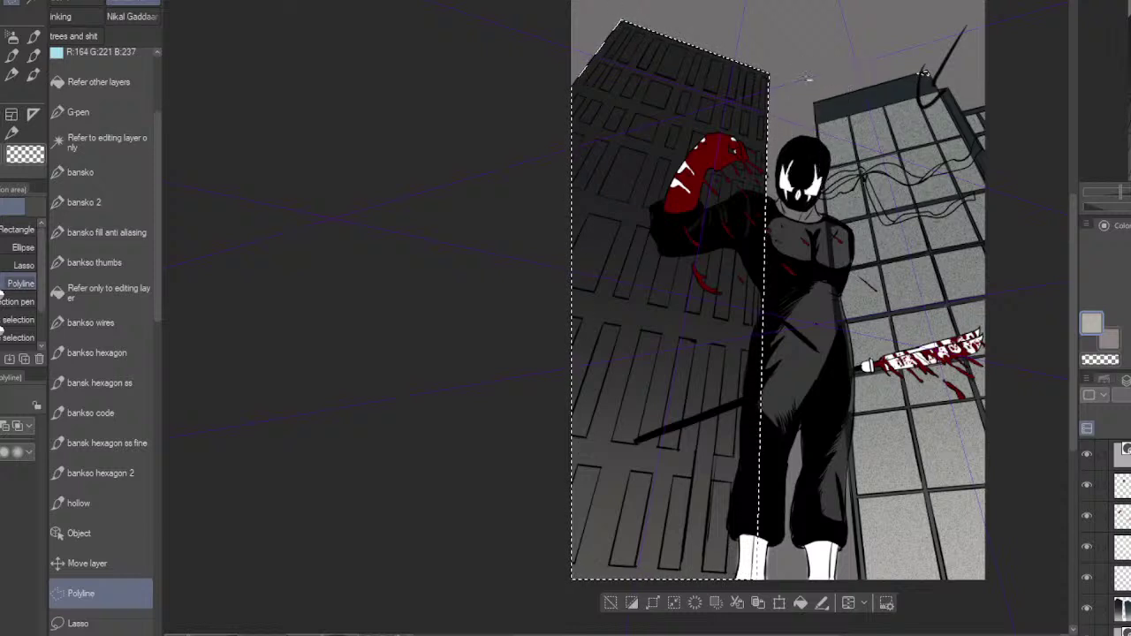
click(909, 57)
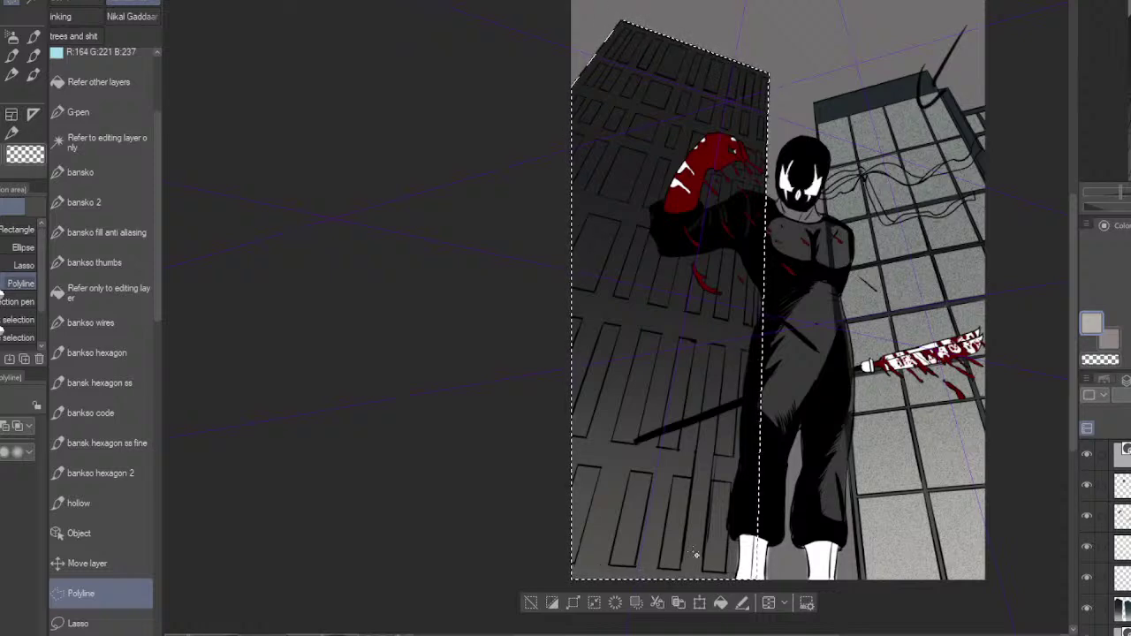
Step: Subtract the tall window at the tip of the black sword from the left skyscraper's selection with a four-corner polyline
drag(675, 466, 774, 448)
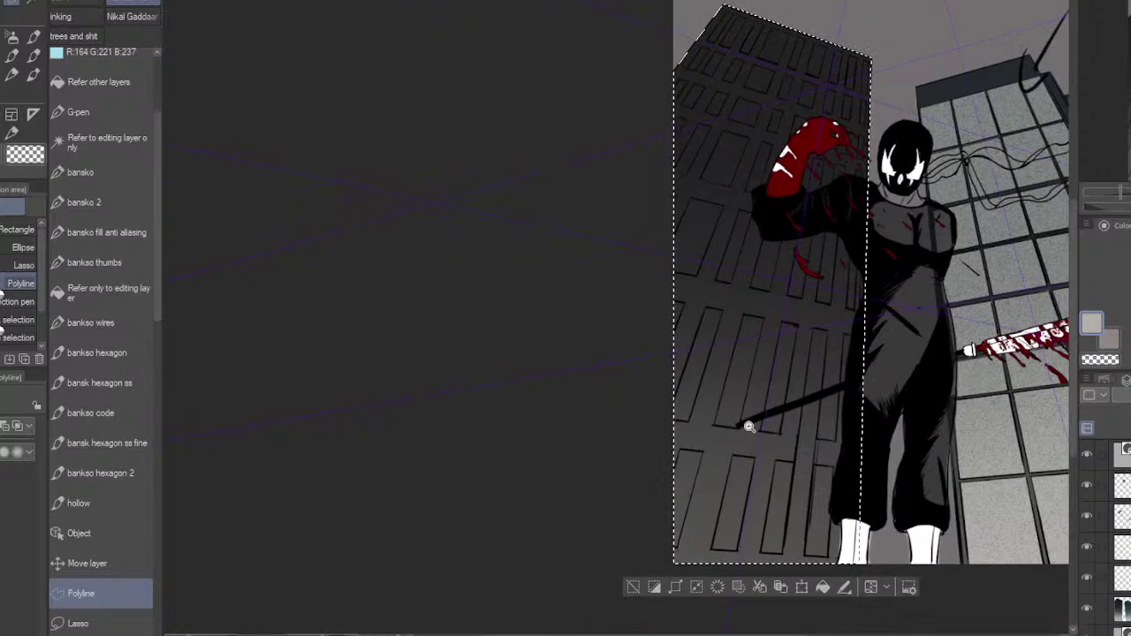
scroll(745, 419, up, 3)
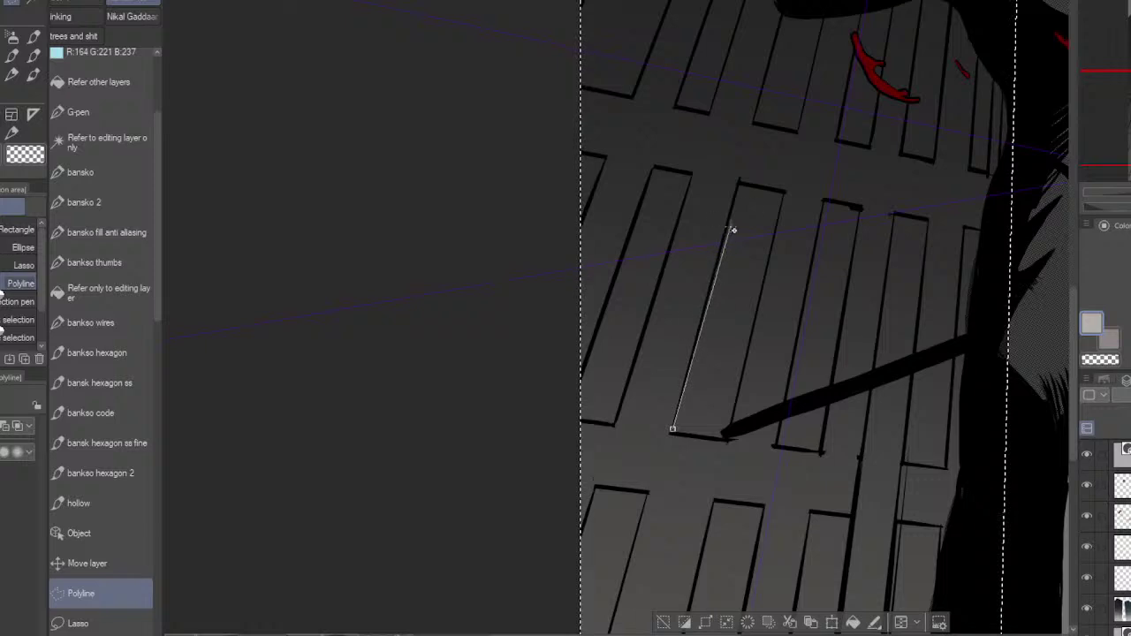
click(673, 430)
click(673, 431)
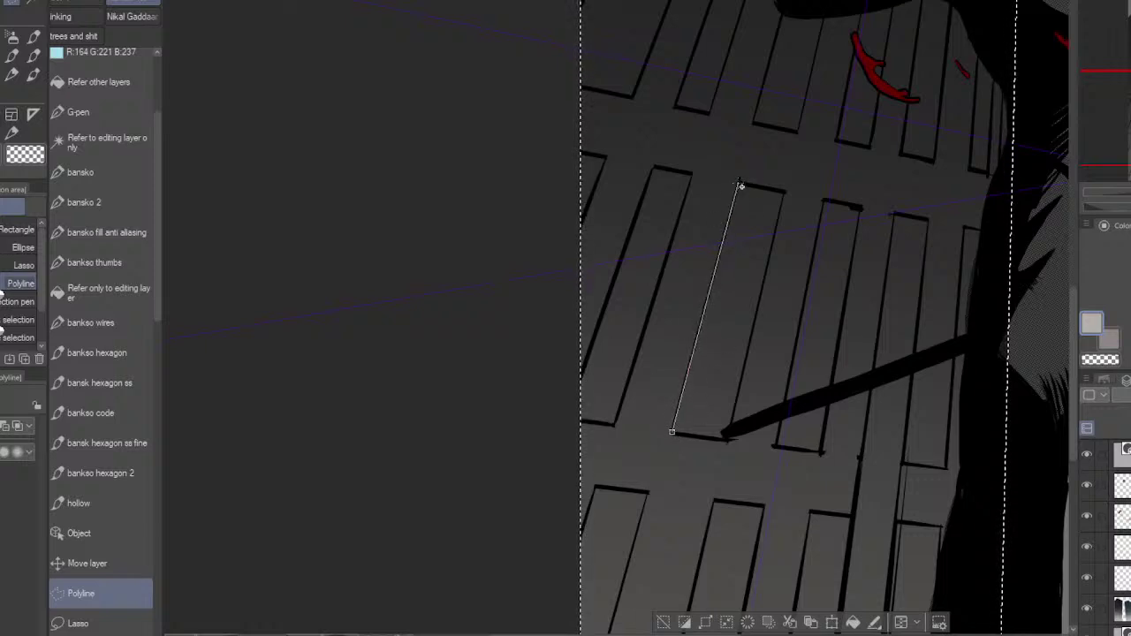
click(786, 193)
click(727, 437)
click(672, 432)
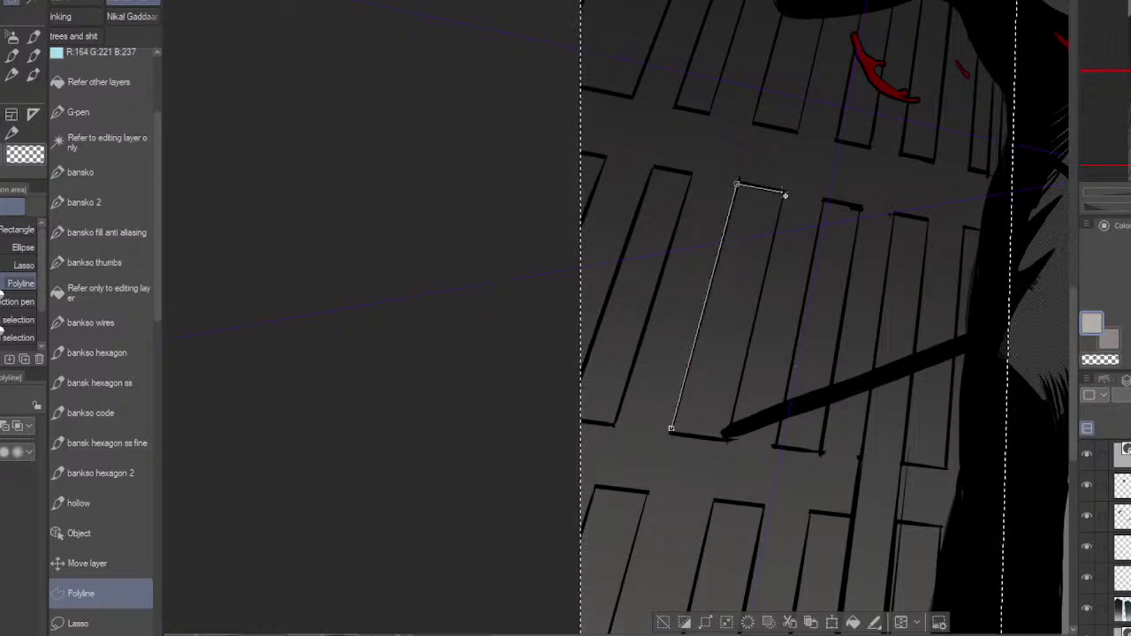
click(785, 193)
click(727, 439)
click(671, 430)
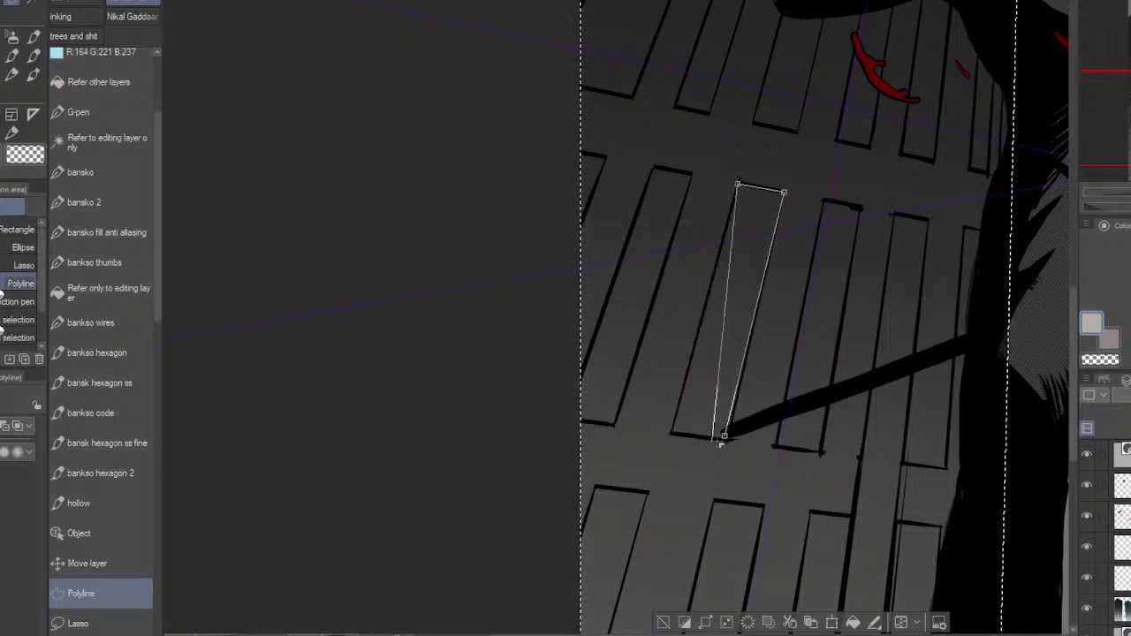
click(671, 431)
click(724, 435)
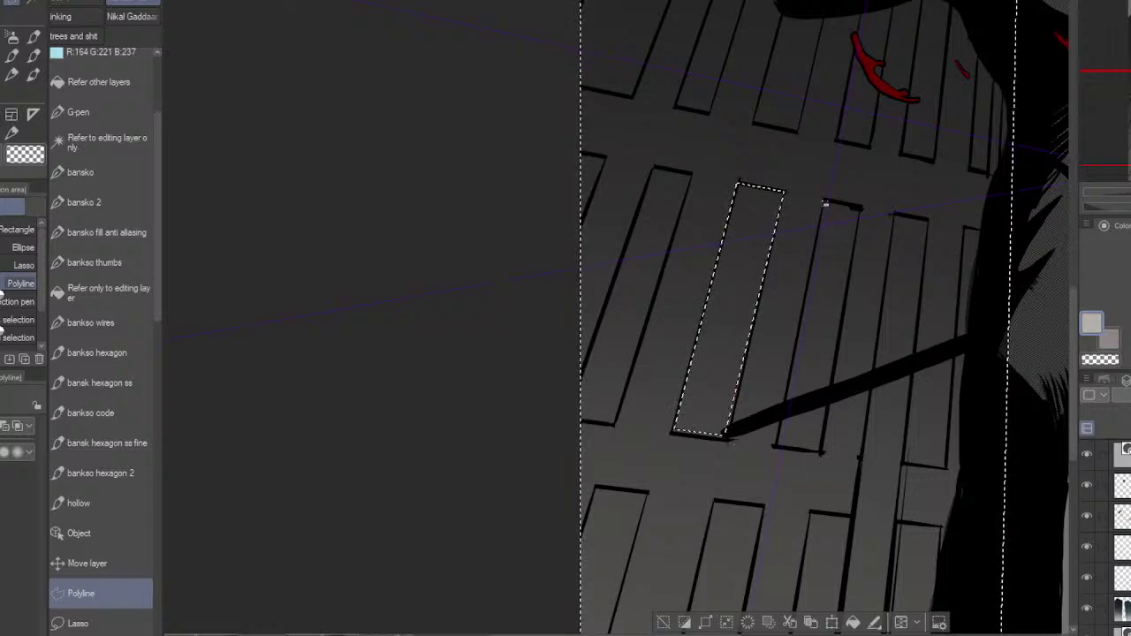
Step: Cut the neighbouring narrow window crossed by the black sword out of the wall selection
click(821, 202)
click(775, 446)
click(826, 450)
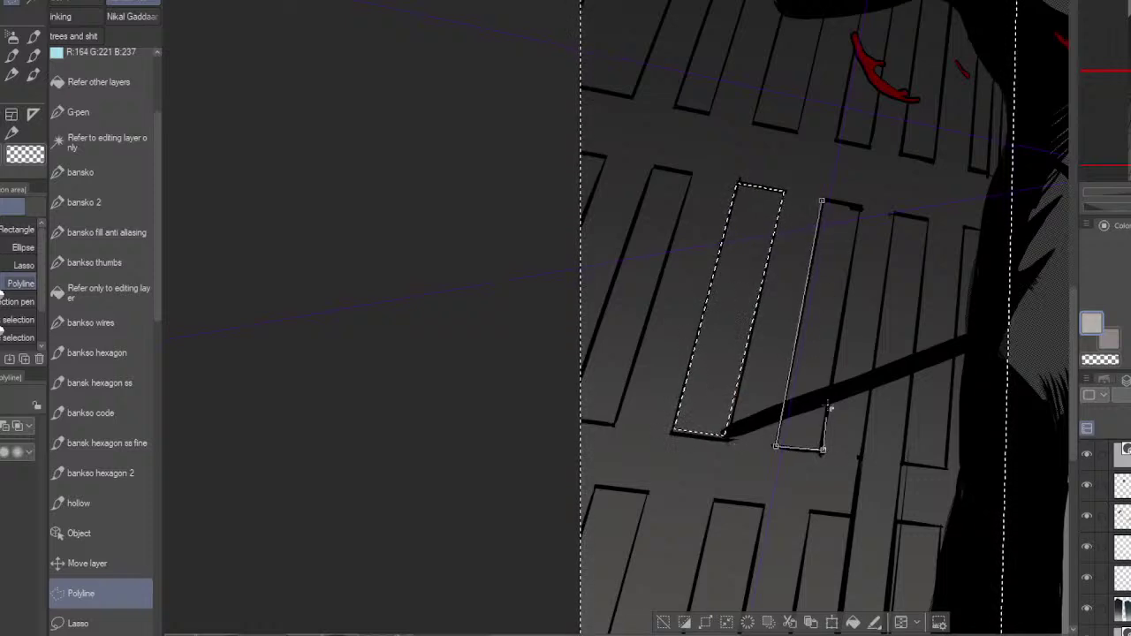
click(862, 207)
click(822, 202)
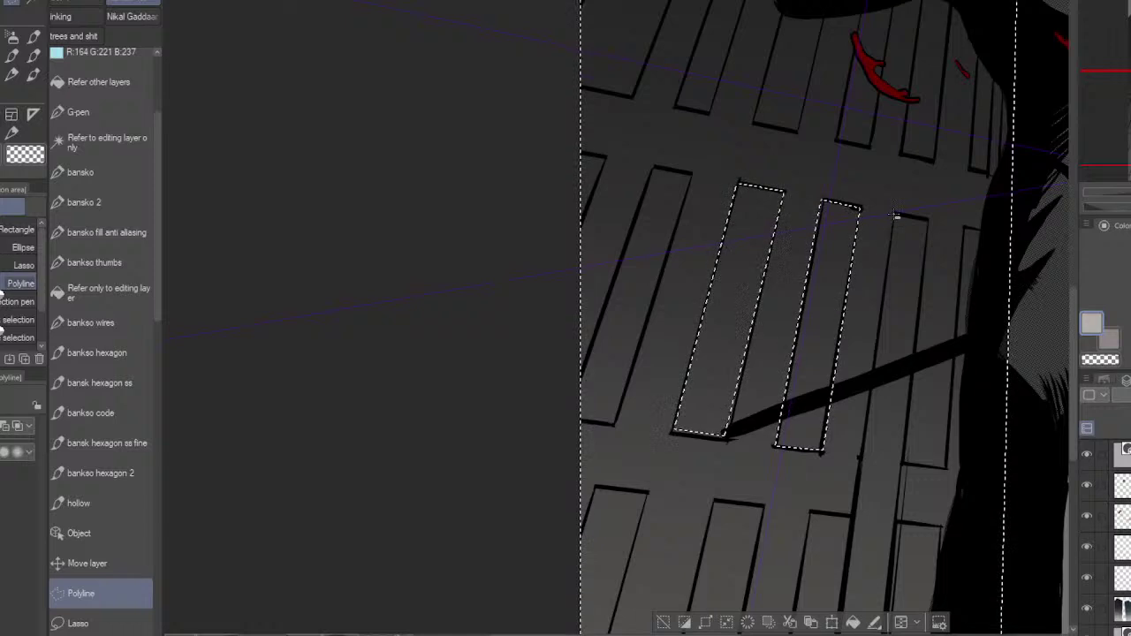
Step: Subtract the four windows of the left skyscraper's bottom row from the selection by outlining each with a polyline
click(891, 215)
drag(874, 464, 966, 260)
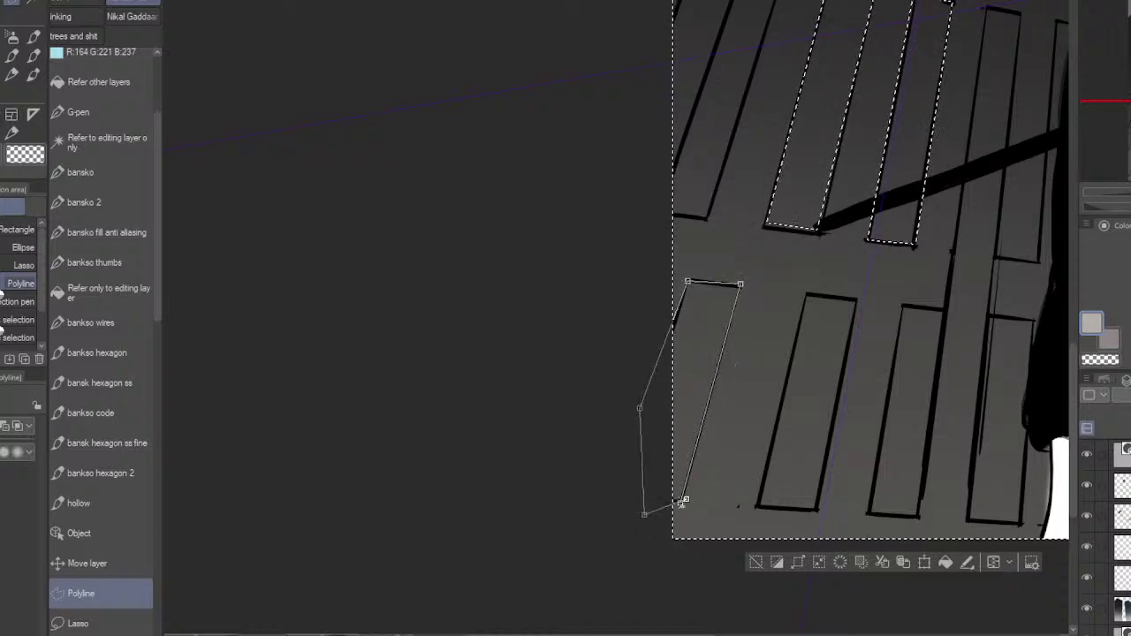
click(755, 503)
click(807, 293)
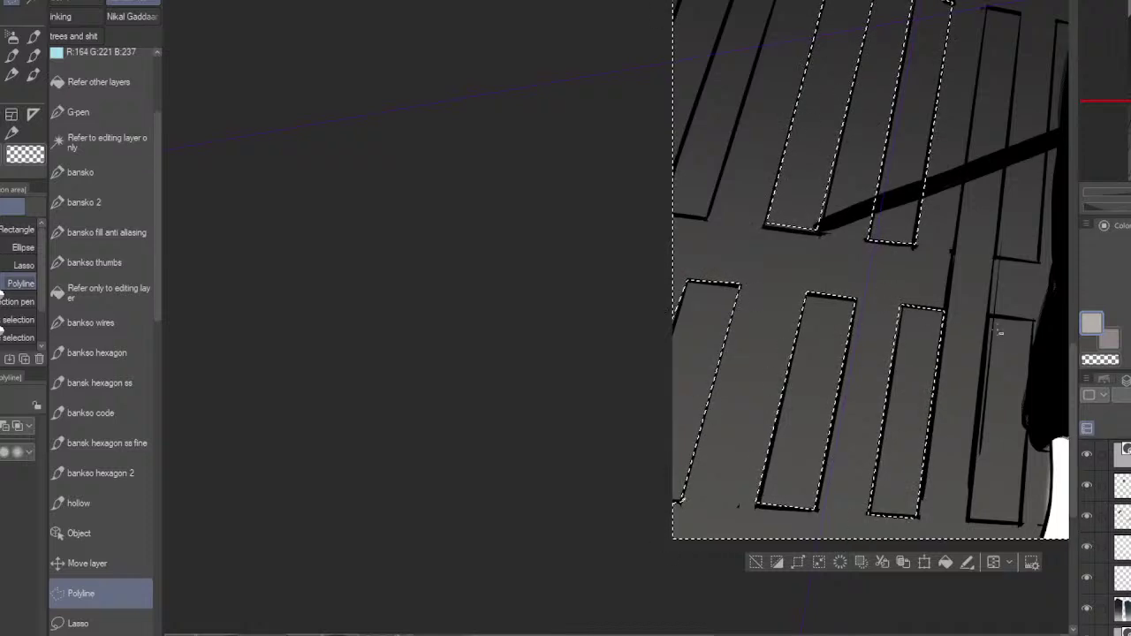
click(964, 519)
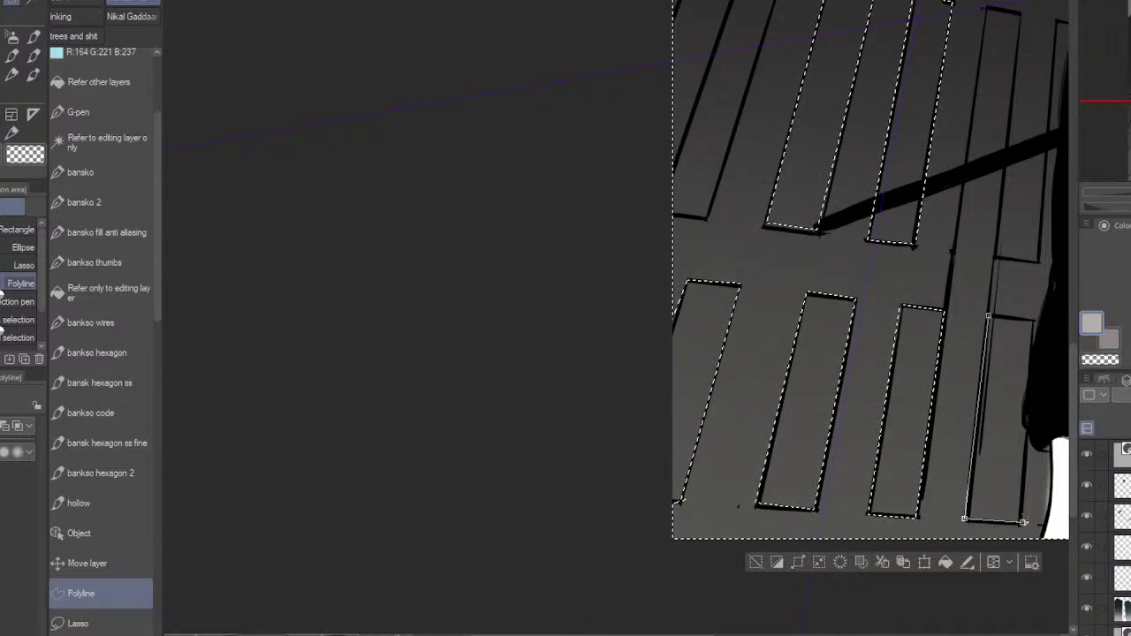
click(1023, 521)
click(1032, 319)
click(988, 316)
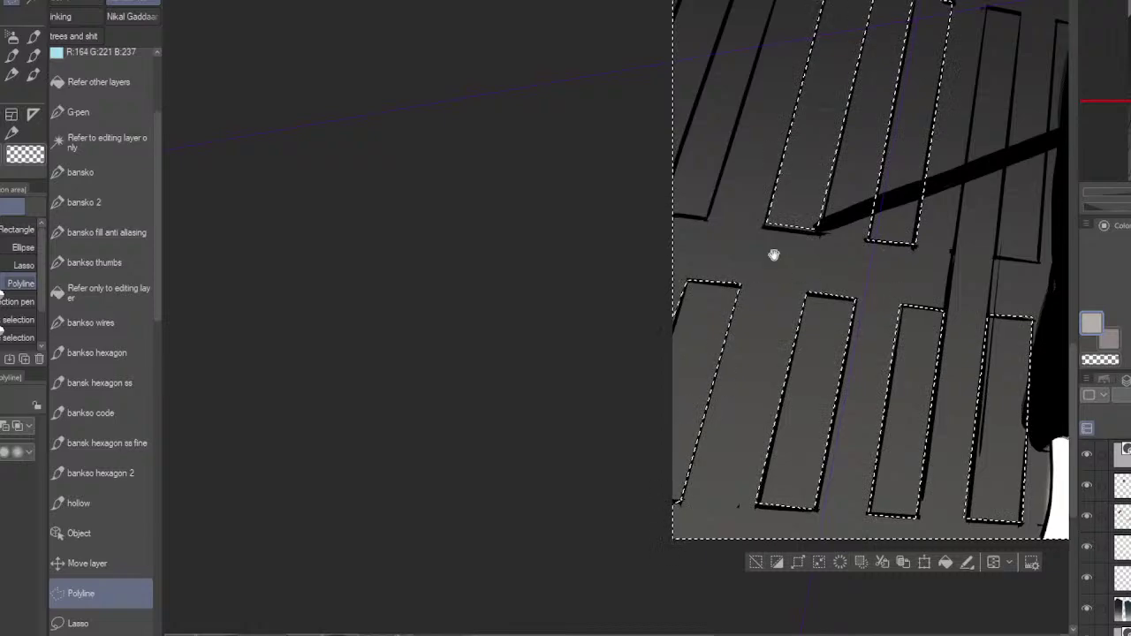
Step: In the second row from the ground, subtract the tall window cut off by the canvas edge beside the sword-tip window
drag(773, 254, 818, 539)
click(747, 506)
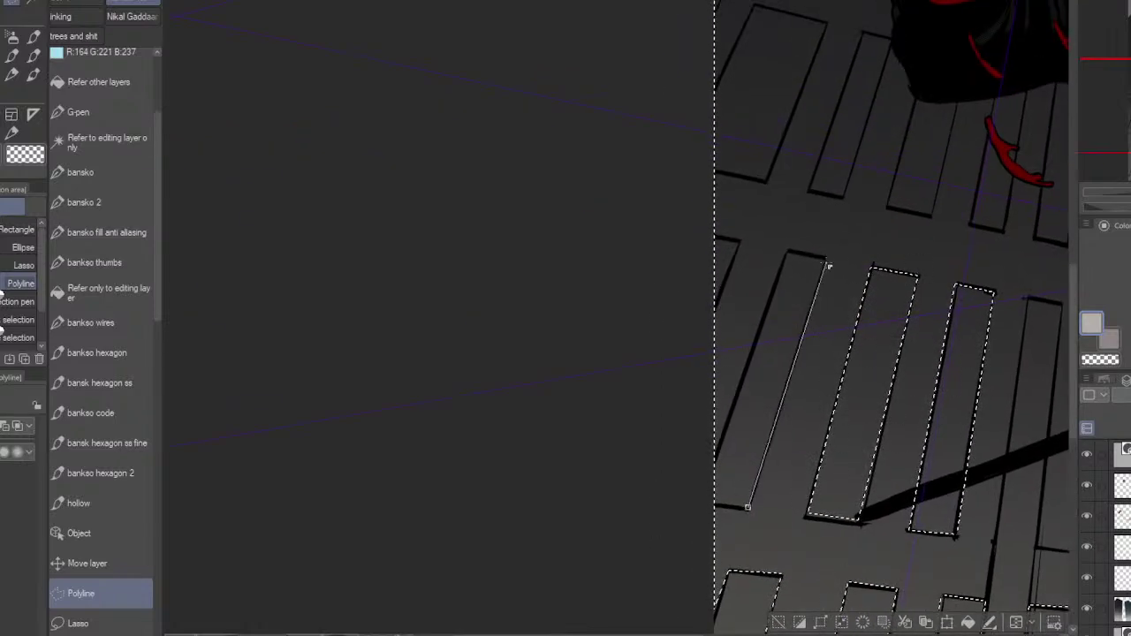
click(822, 259)
click(787, 252)
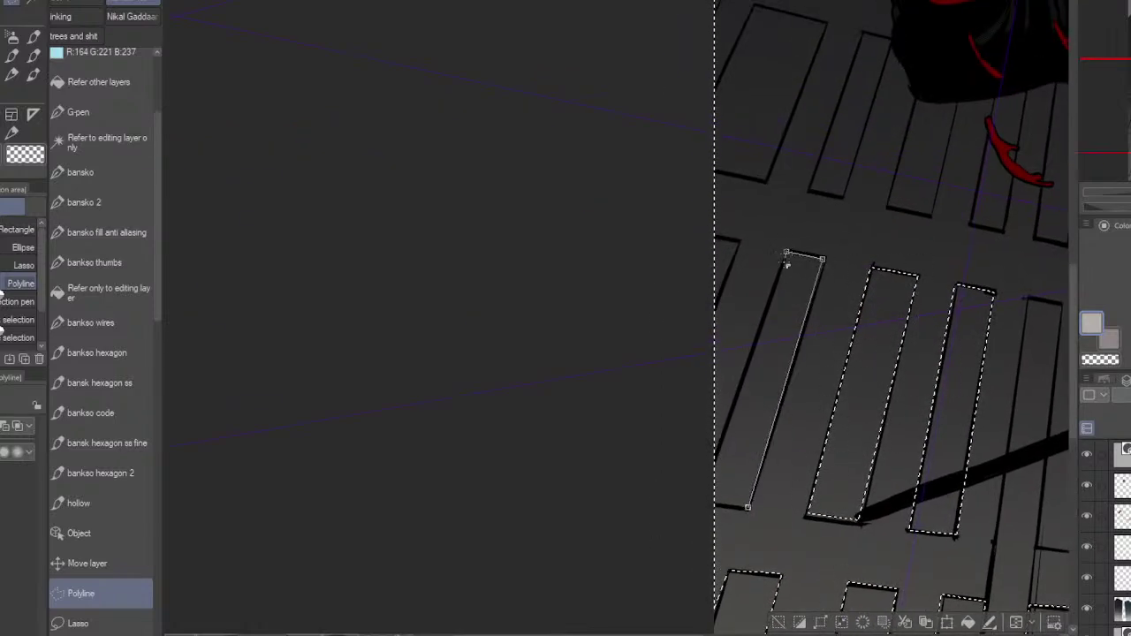
click(709, 471)
click(709, 503)
click(747, 508)
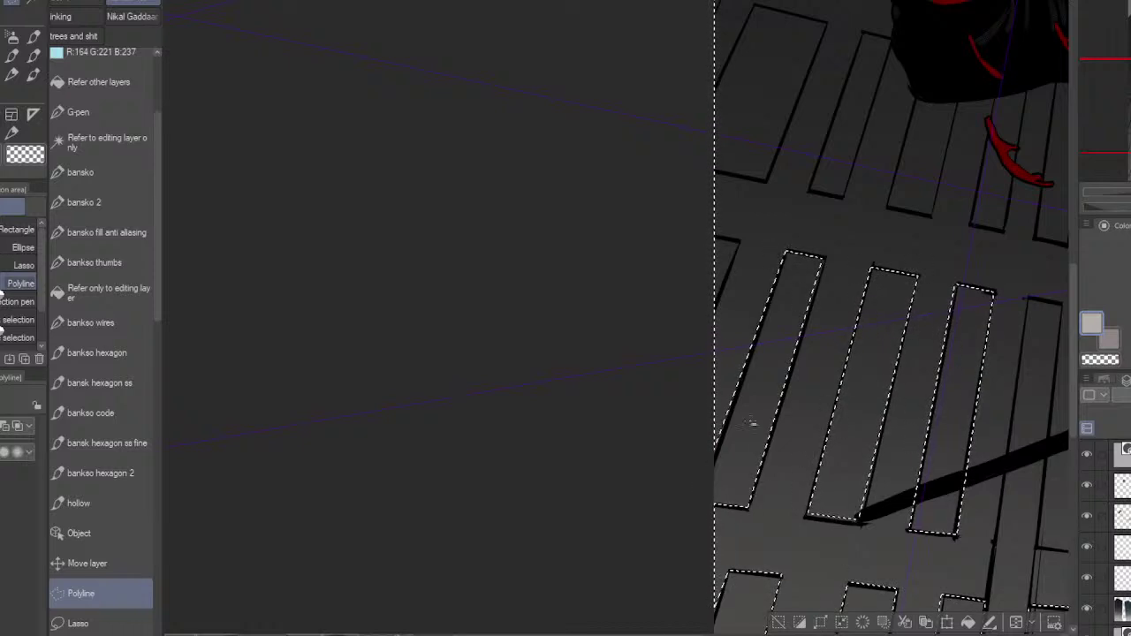
Step: Subtract the small window fragment at the canvas edge in the same row from the selection
click(714, 302)
click(738, 243)
click(717, 237)
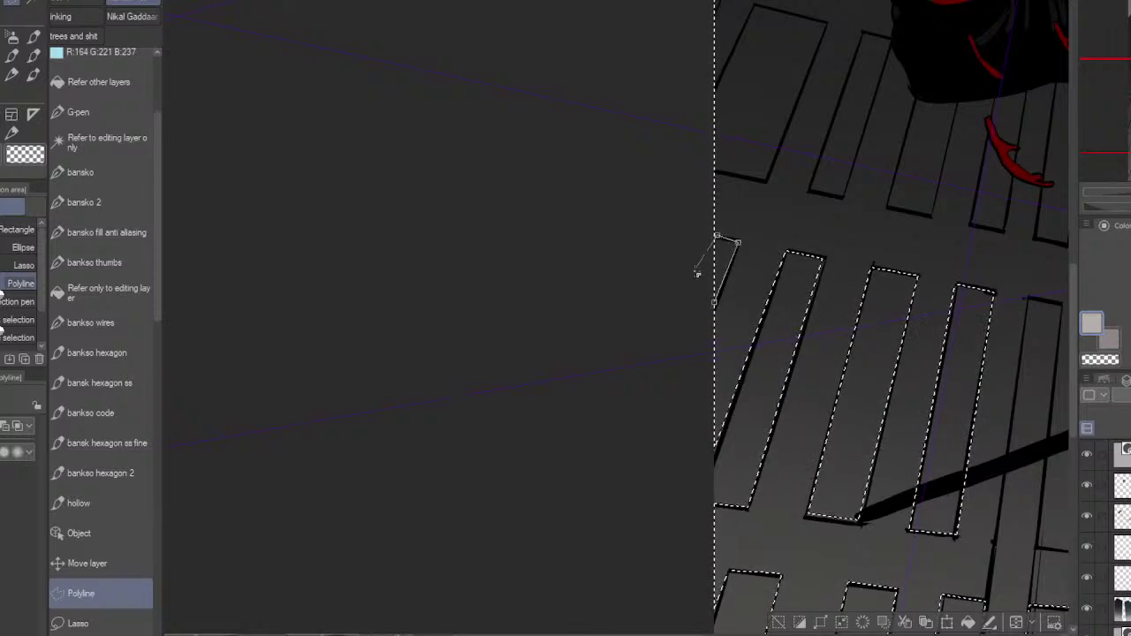
click(696, 274)
click(714, 302)
Step: Outline the wide window at the canvas edge in the third row from the ground to remove it from the selection
drag(765, 249, 722, 471)
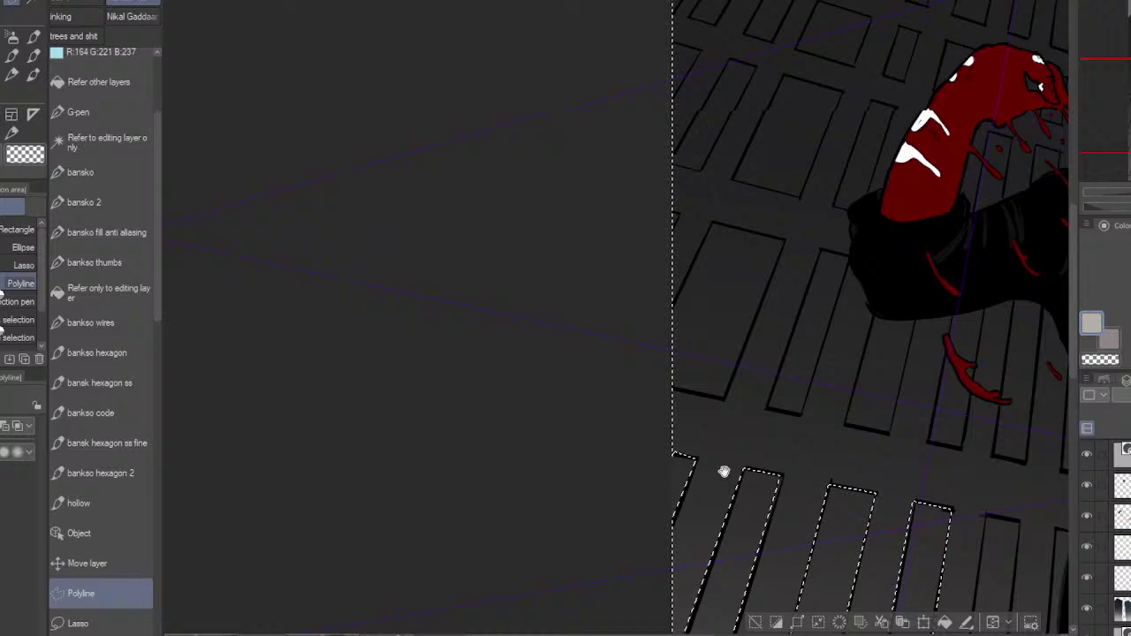
click(726, 403)
click(783, 248)
click(714, 226)
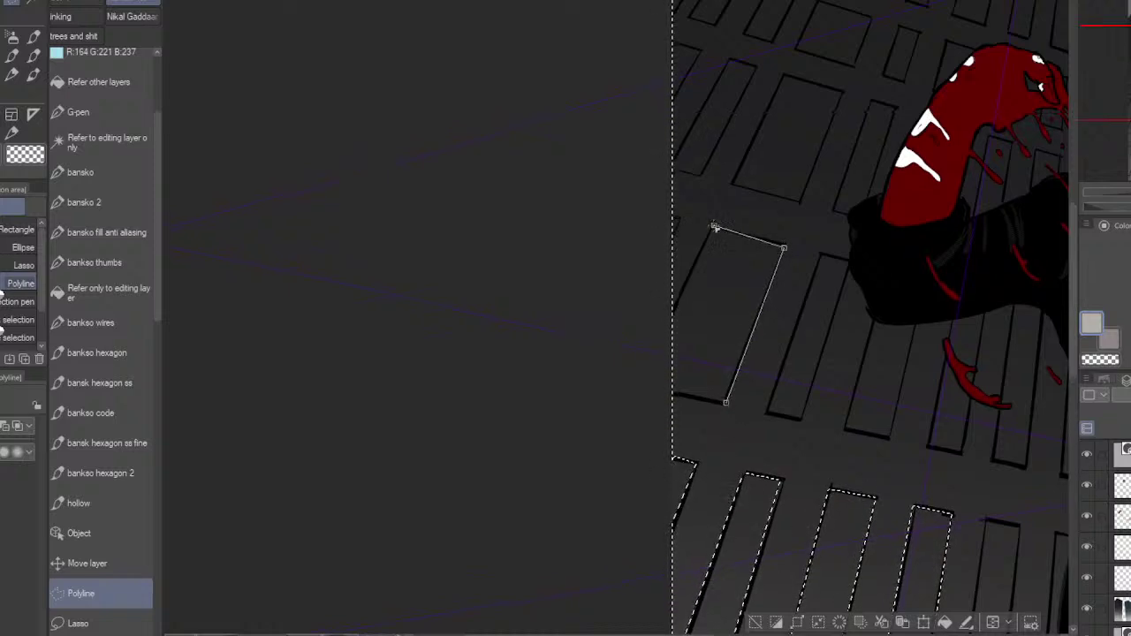
click(670, 322)
click(660, 399)
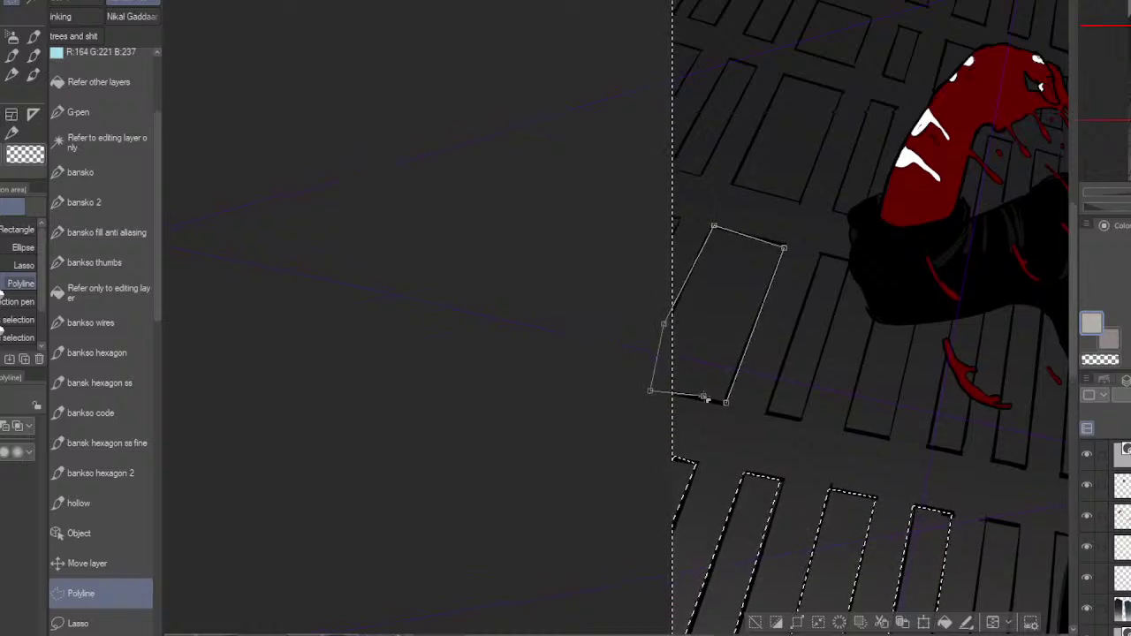
click(725, 402)
Step: Subtract the window directly below the character's black sleeve from the wall selection
click(843, 424)
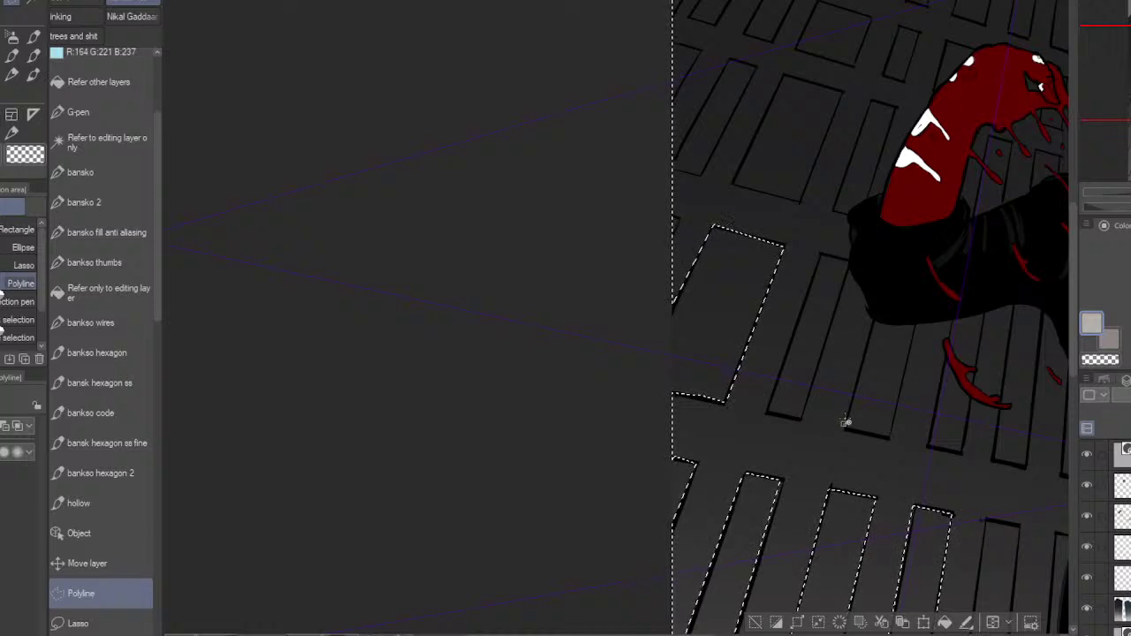
click(881, 288)
click(917, 312)
click(888, 437)
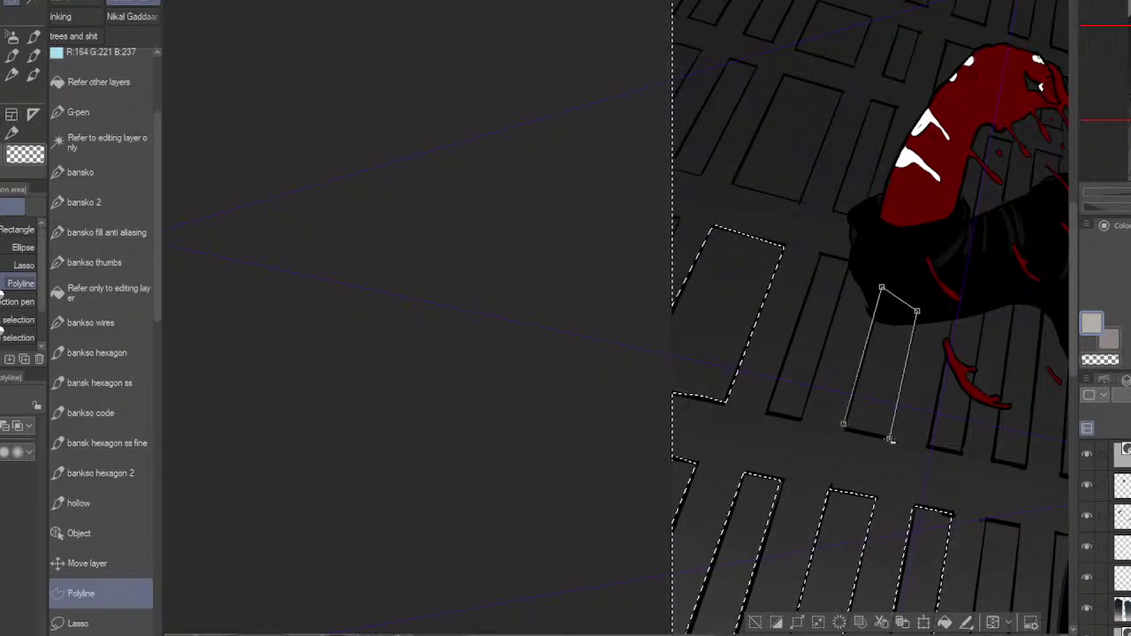
click(843, 424)
Step: Subtract the wide window in the row level with the red forearm from the selection
drag(849, 318, 815, 574)
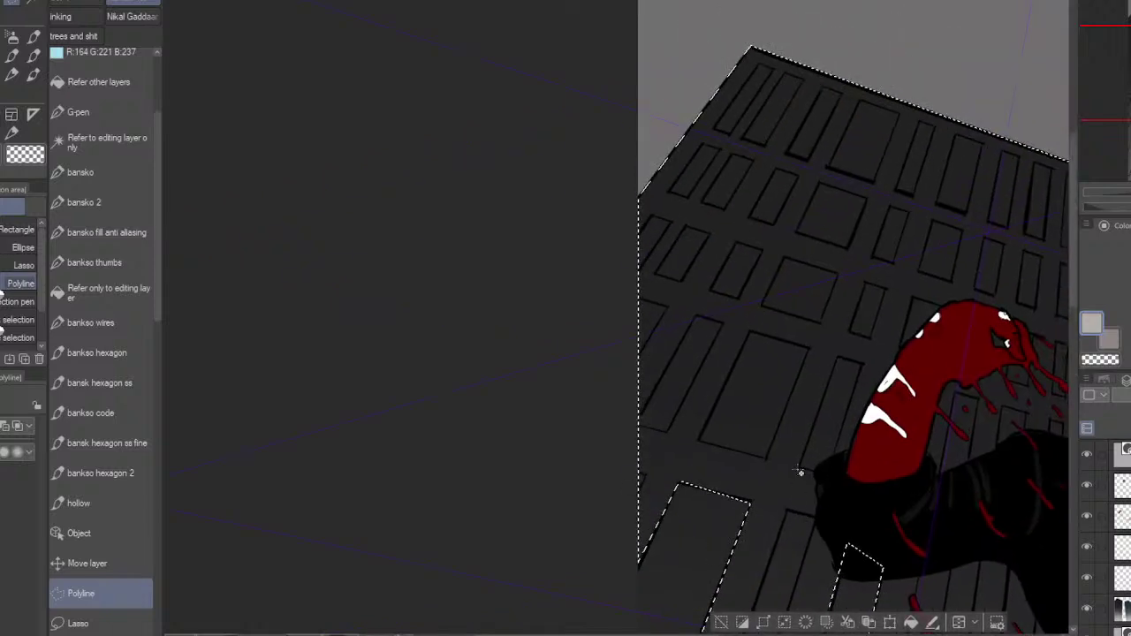
click(764, 458)
click(806, 349)
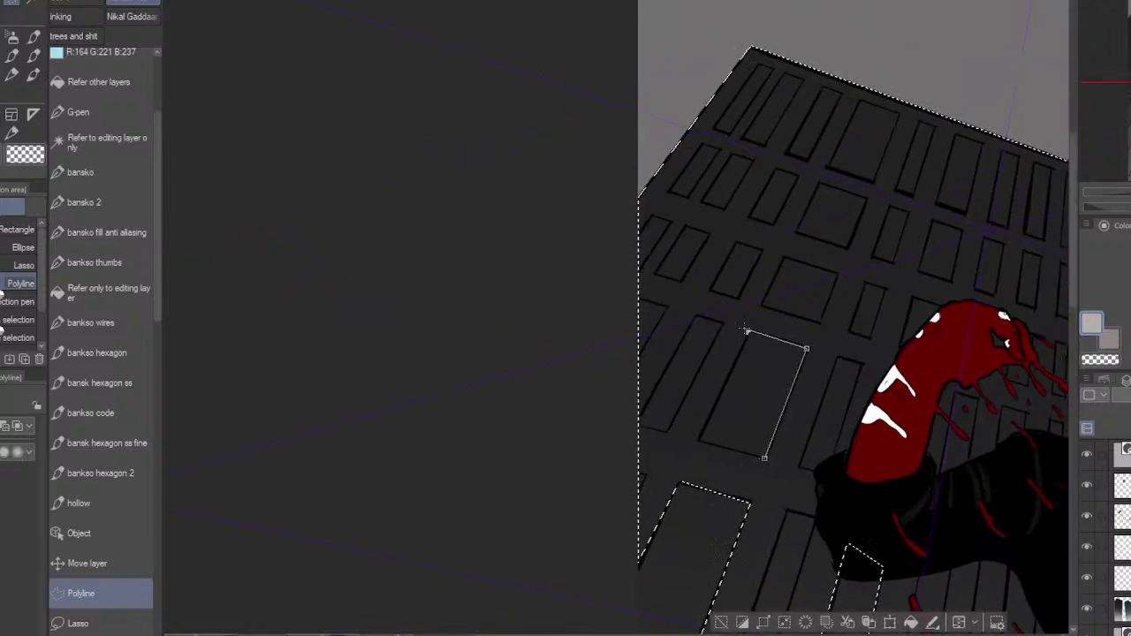
click(750, 330)
double_click(698, 442)
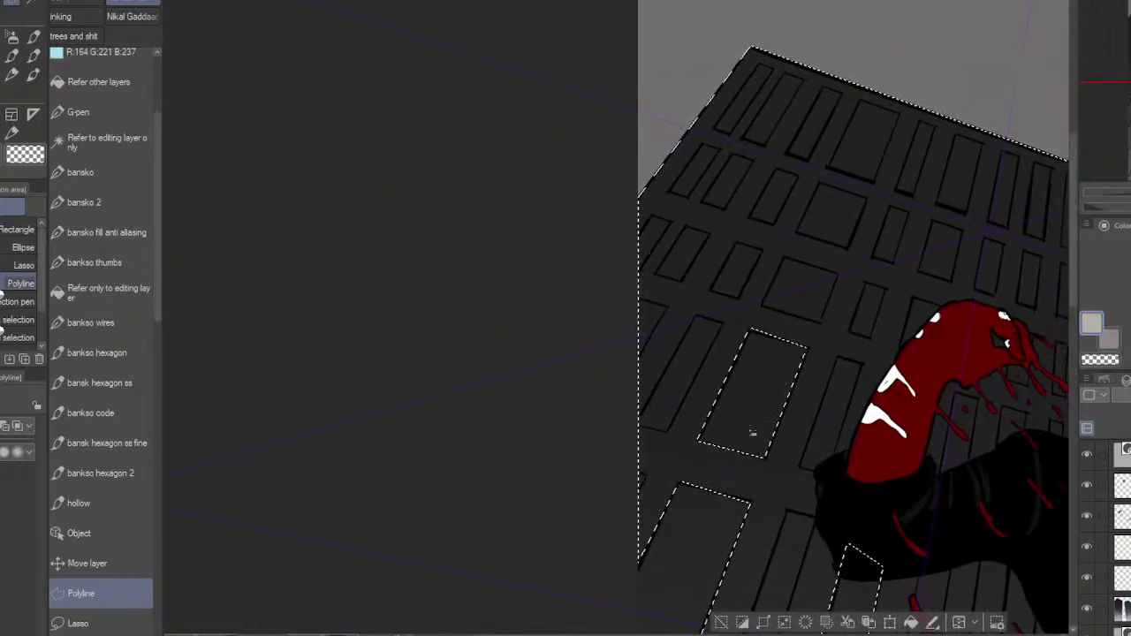
Step: Subtract the narrow windows beside the wide one and those in the row above from the selection
click(667, 430)
click(697, 316)
click(721, 323)
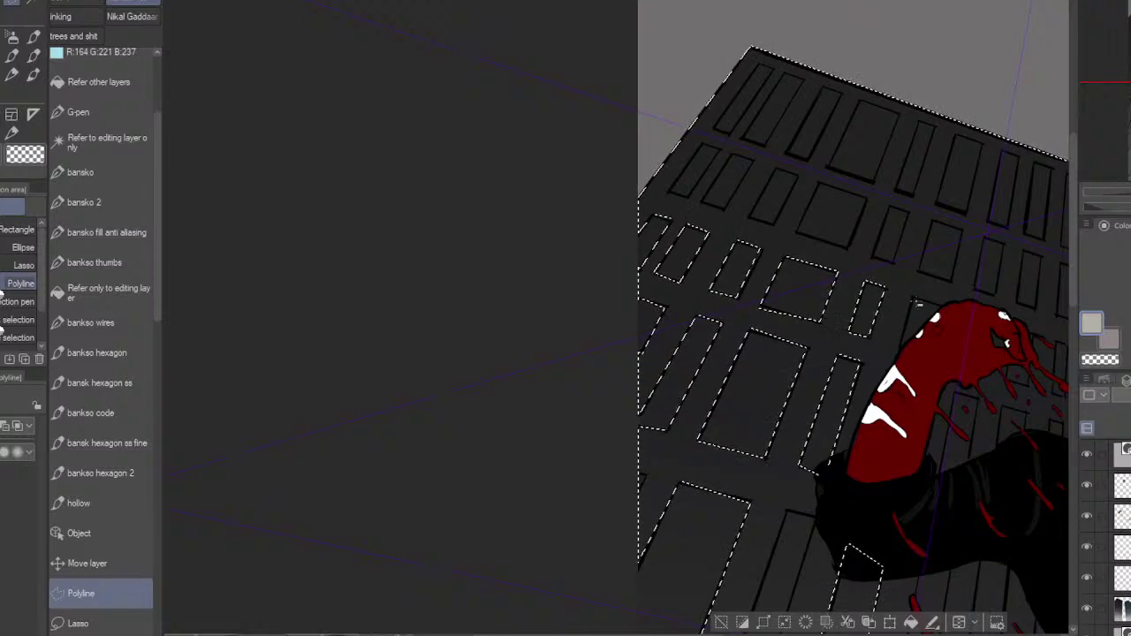
Step: Outline the window partly hidden behind the top of the red arm to cut it out of the wall selection
click(912, 298)
click(898, 356)
click(933, 361)
click(947, 321)
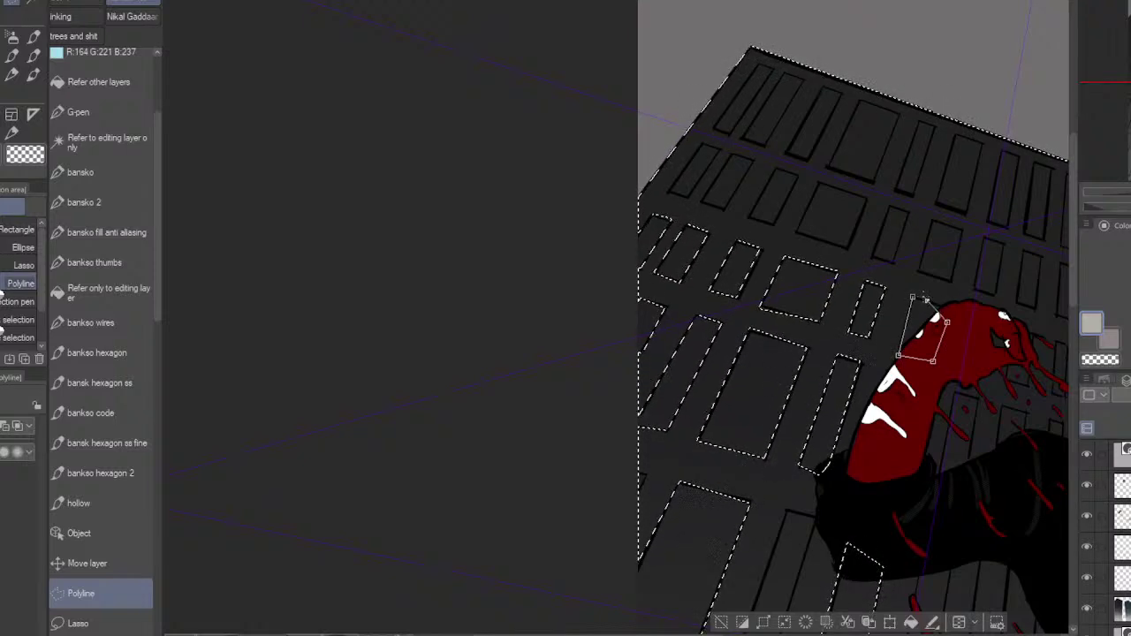
click(919, 297)
click(942, 304)
click(951, 320)
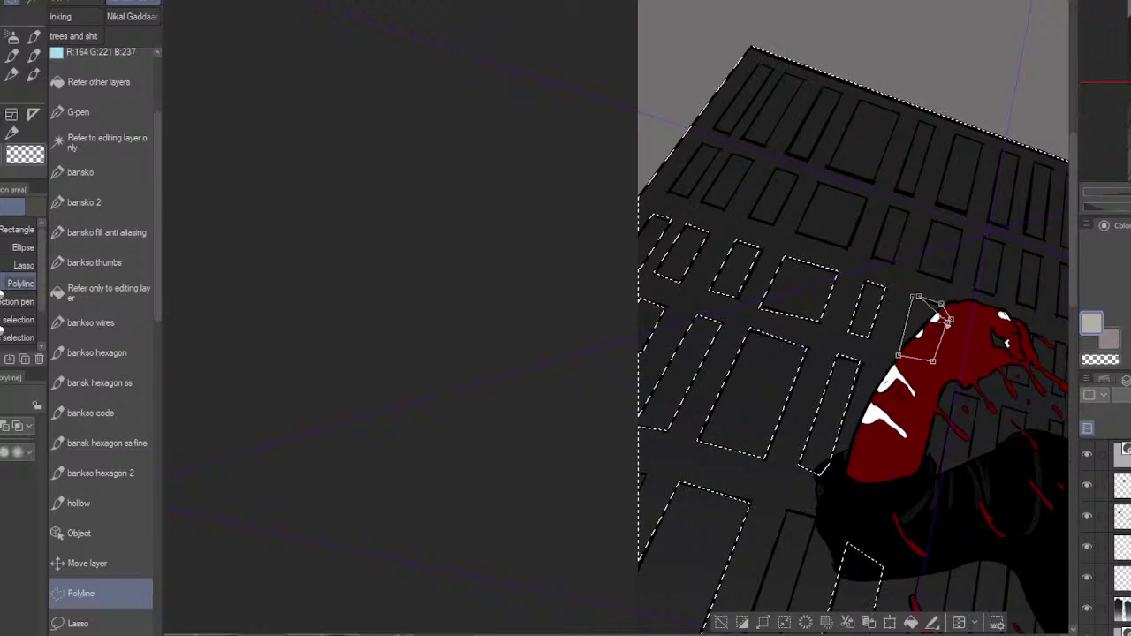
click(946, 323)
click(920, 298)
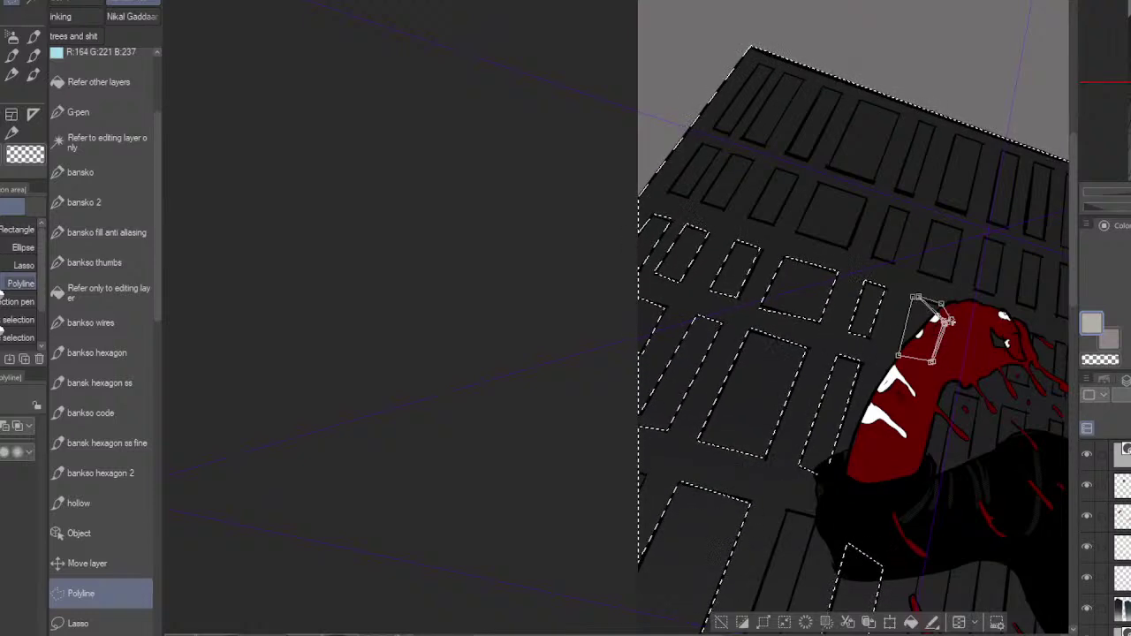
click(914, 298)
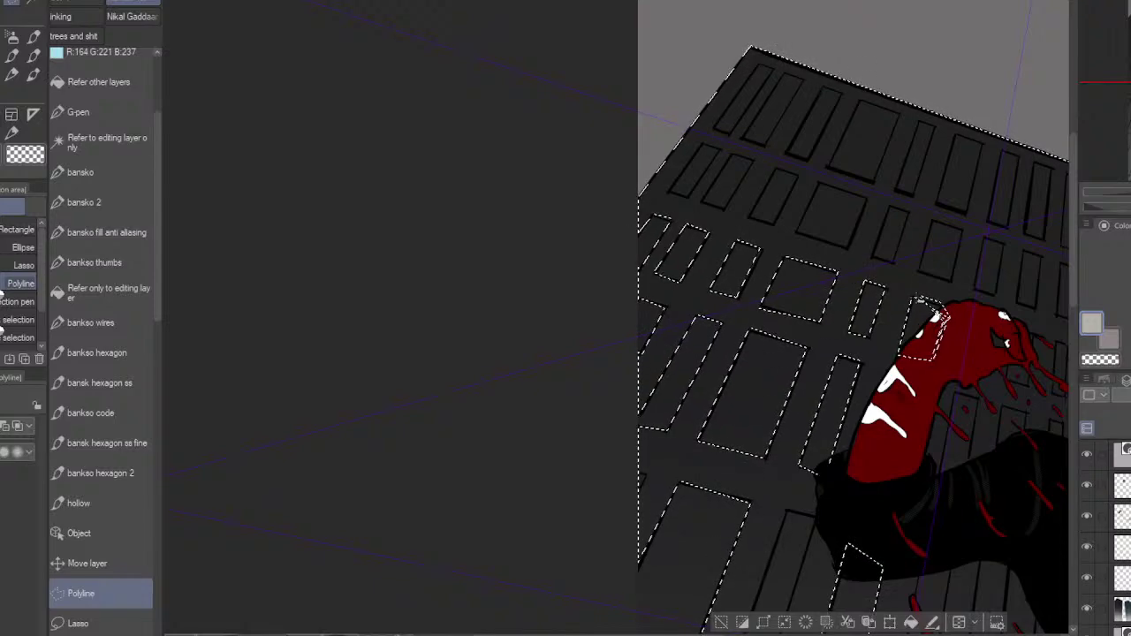
Step: Subtract the leftover corner of the window behind the top of the red arm from the wall selection
click(915, 297)
click(949, 309)
click(938, 345)
click(916, 297)
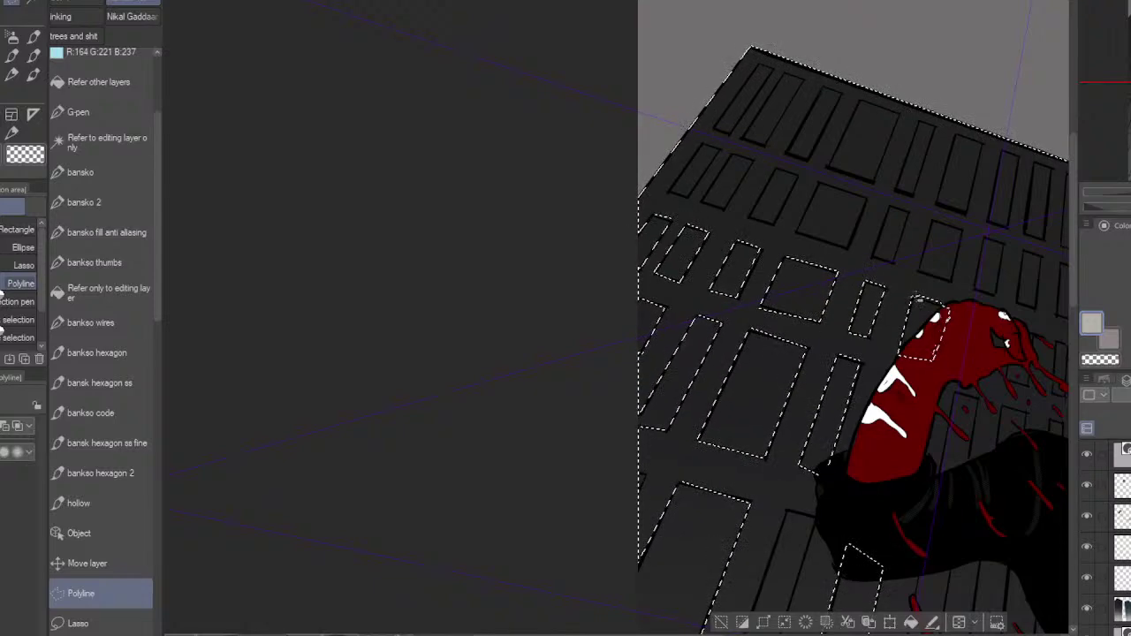
Step: Invert the left building's wall selection and fill the area outside the wall, including the cut-out windows, with the current light grey
drag(978, 416, 868, 371)
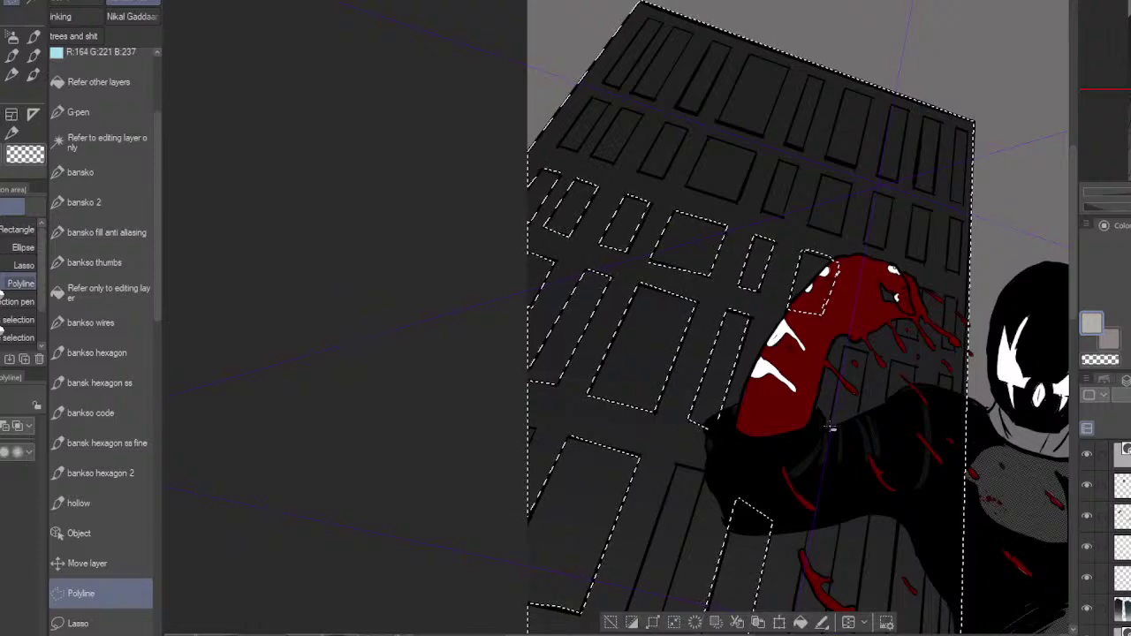
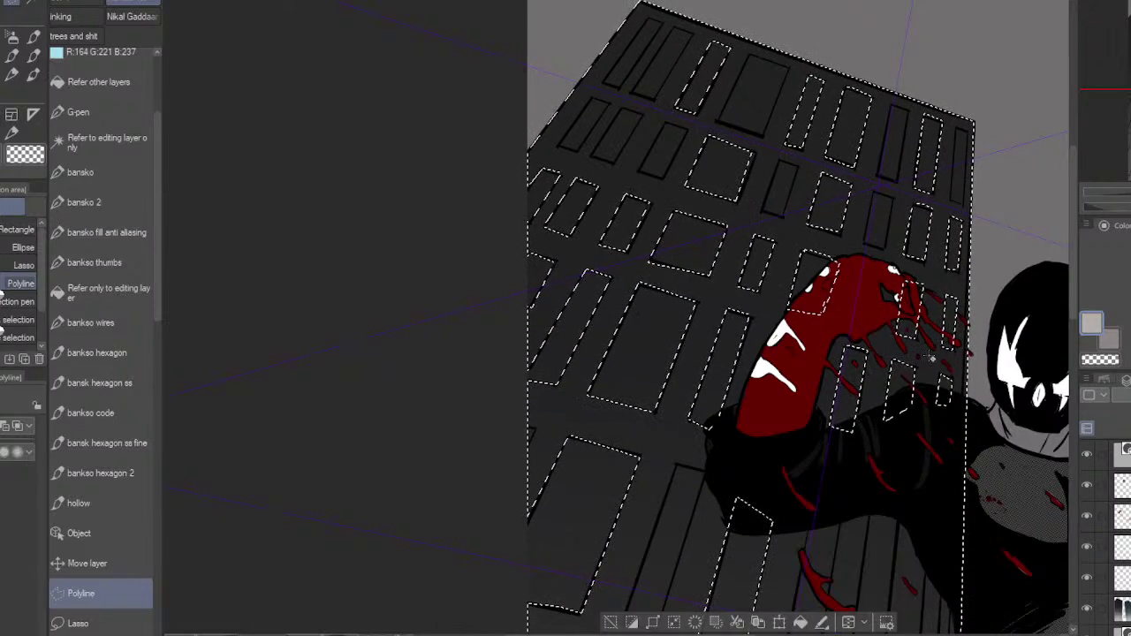
scroll(930, 357, down, 4)
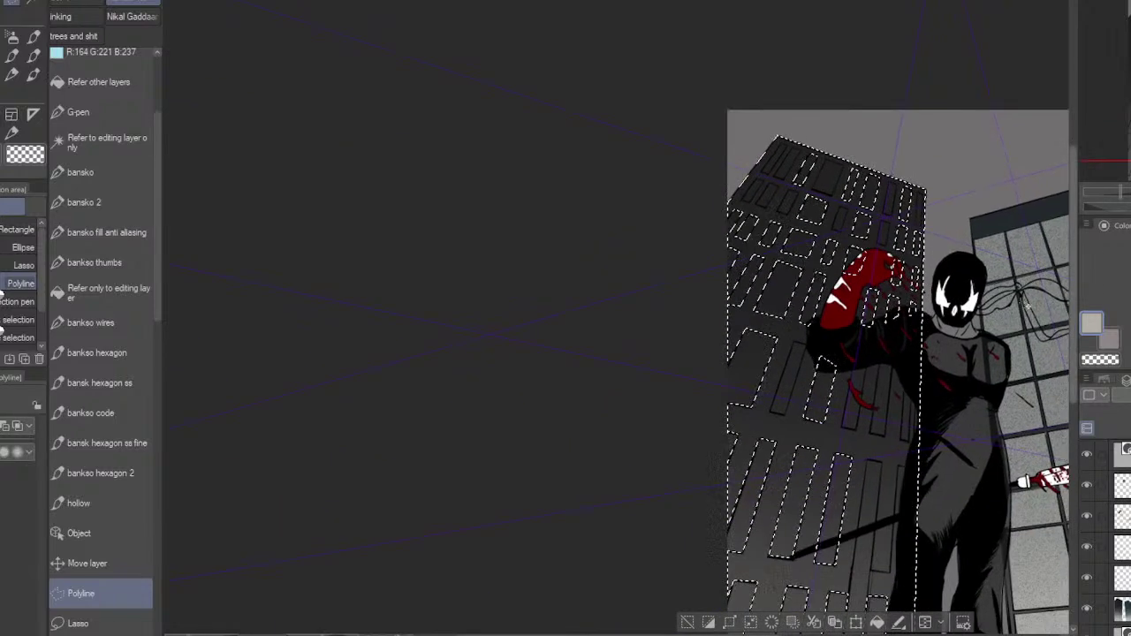
click(709, 622)
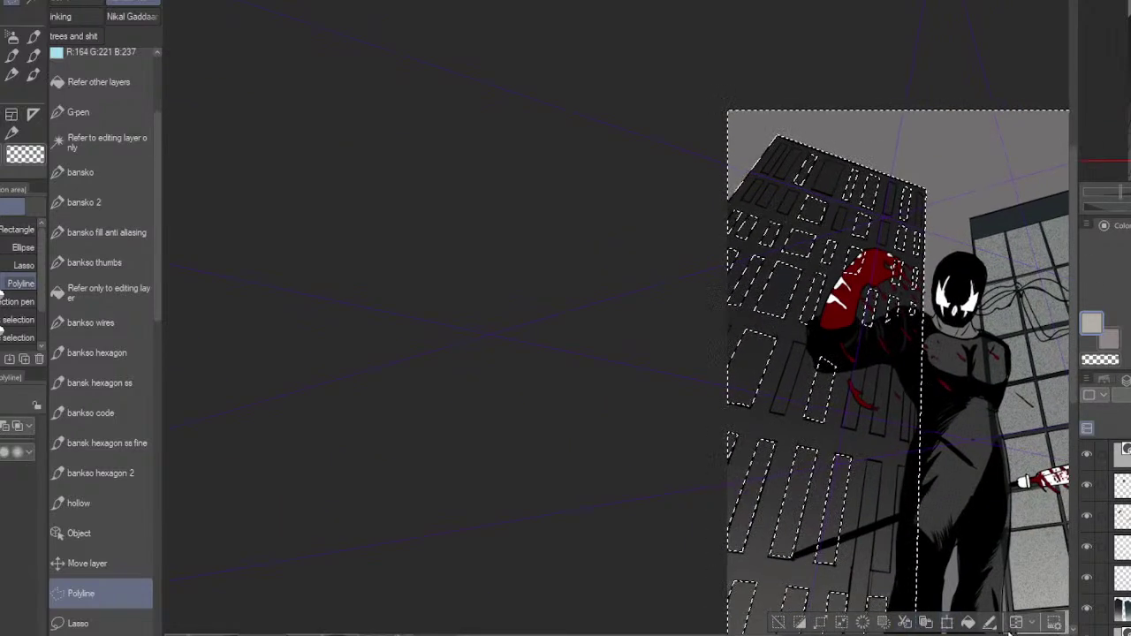
click(968, 624)
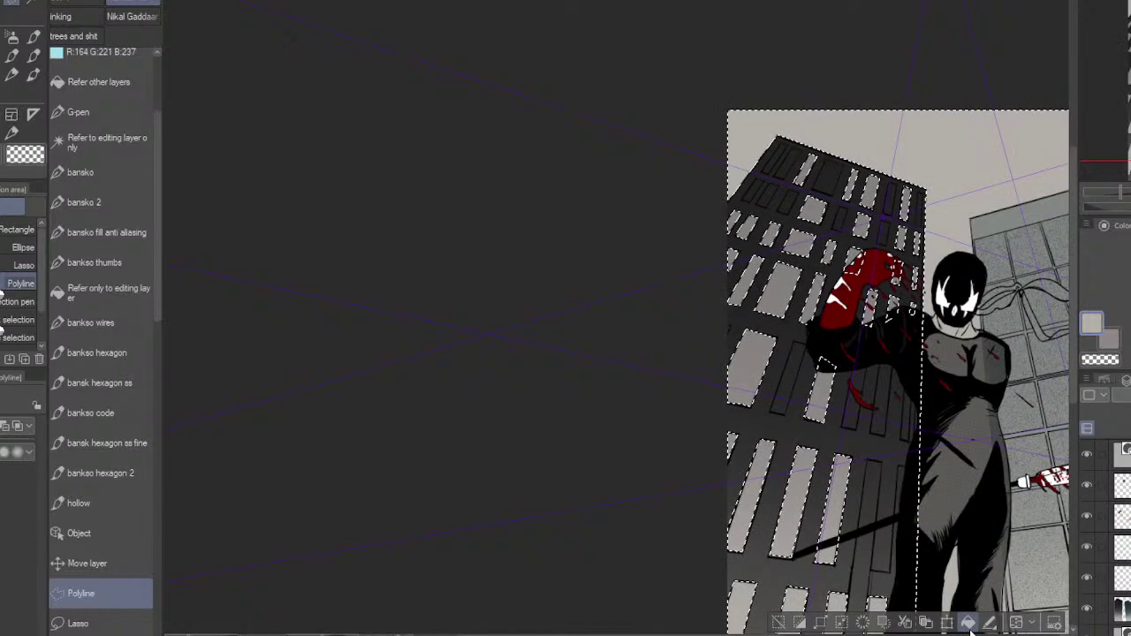
Step: Undo the light grey fill and subtract the upper strip of sky from the selection with the Polyline tool
drag(937, 424, 826, 391)
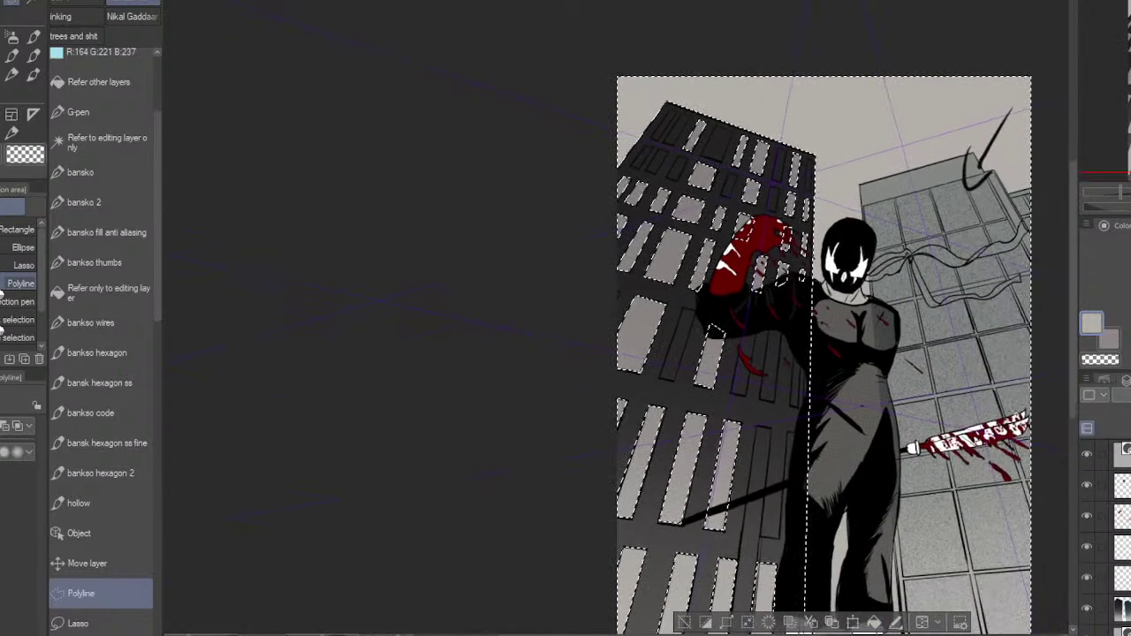
key(ctrl+z)
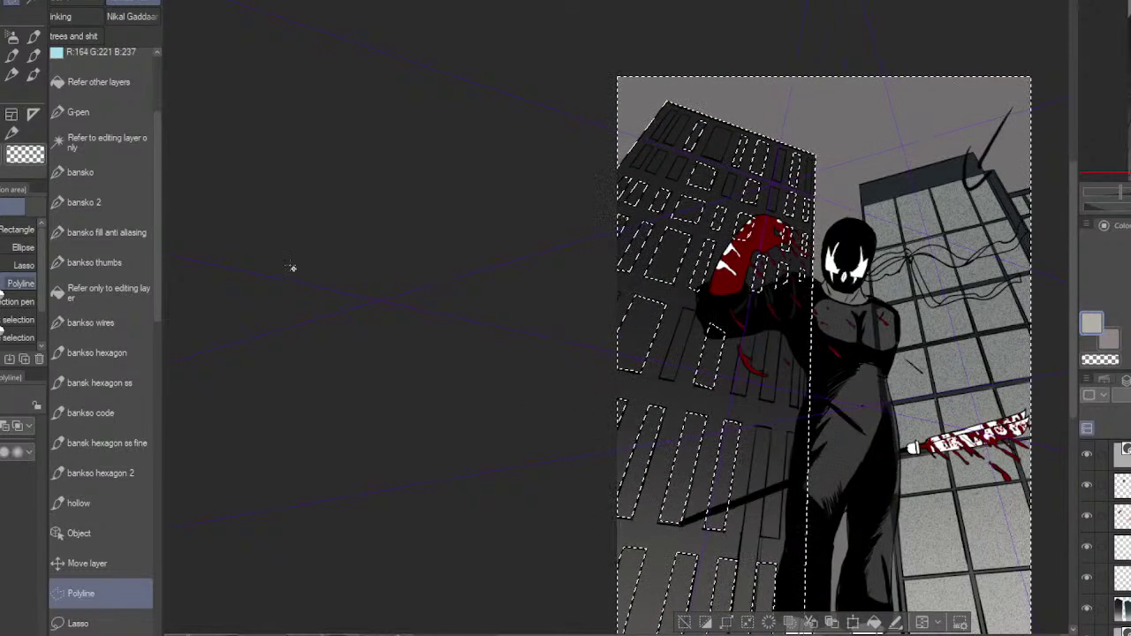
click(631, 162)
click(596, 176)
click(587, 62)
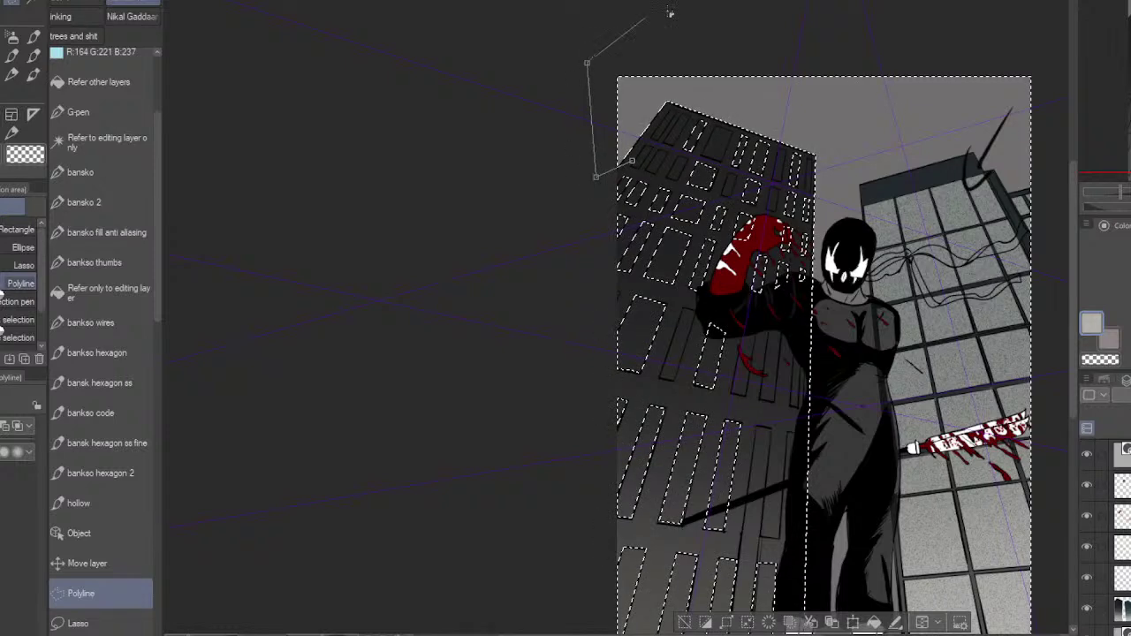
click(972, 29)
click(1060, 155)
click(893, 158)
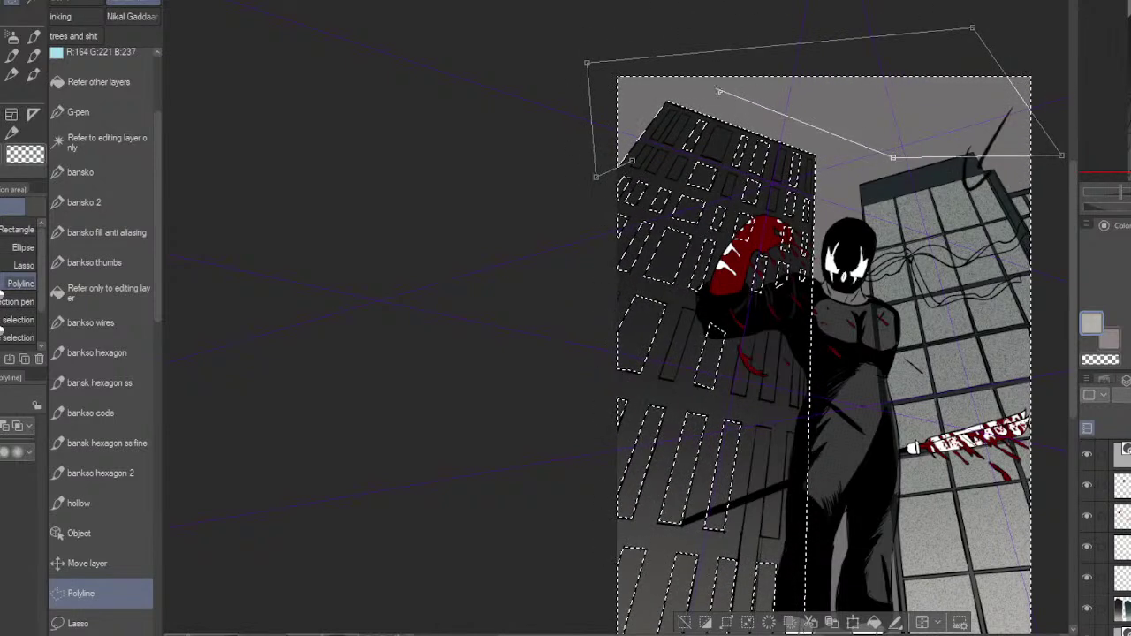
double_click(720, 91)
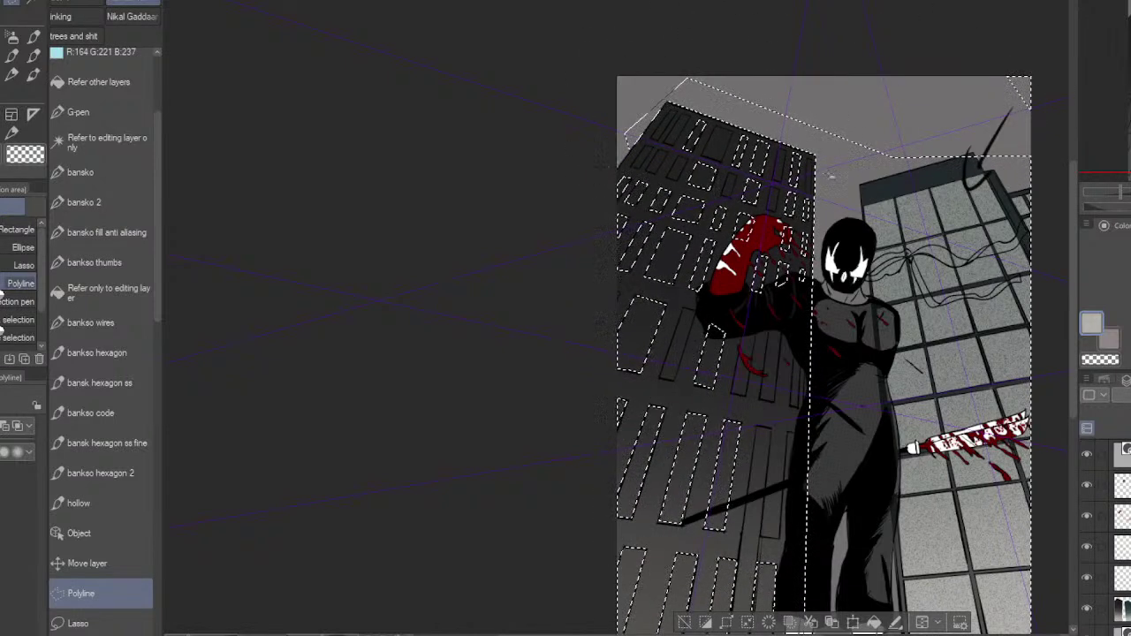
Step: Subtract the sky around the left building's roofline and the area behind the figure from the selection with a polyline
click(645, 154)
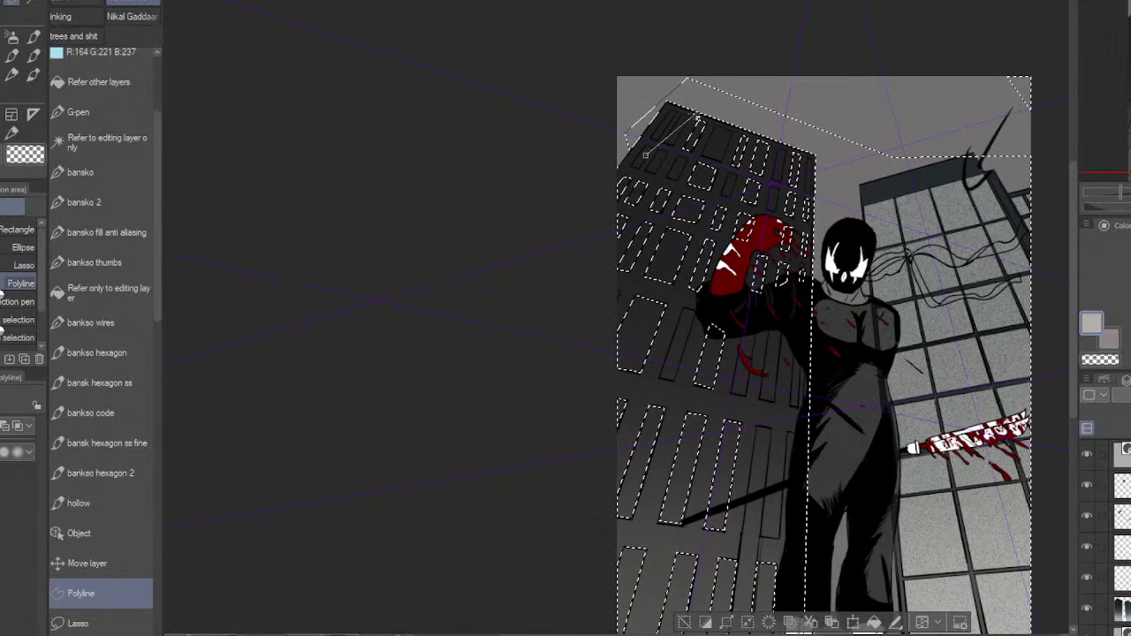
click(695, 116)
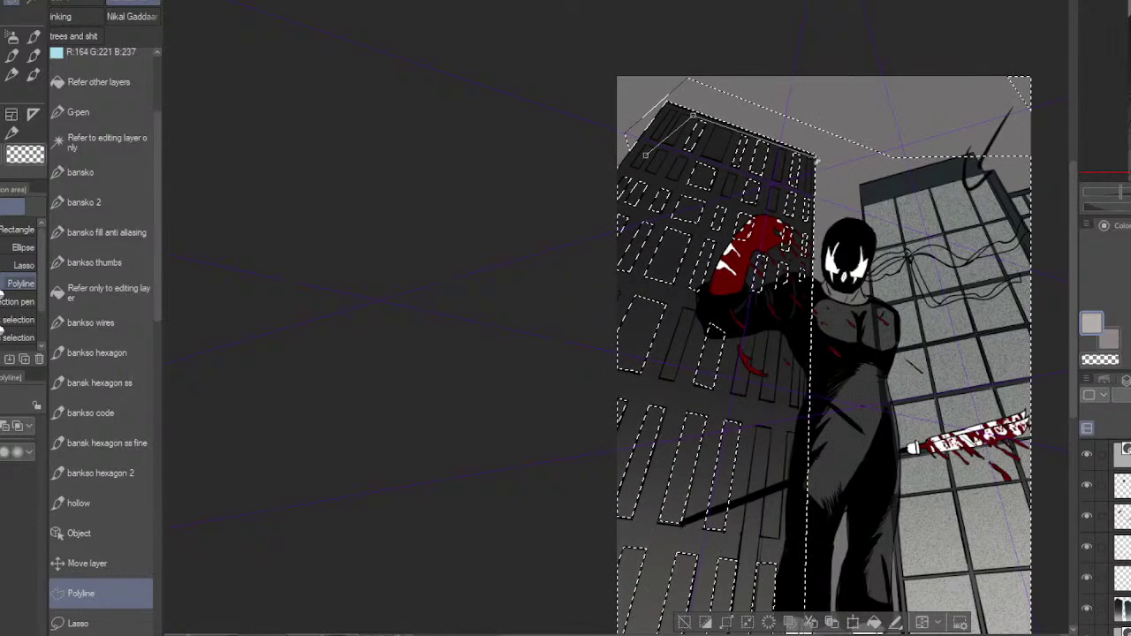
click(815, 158)
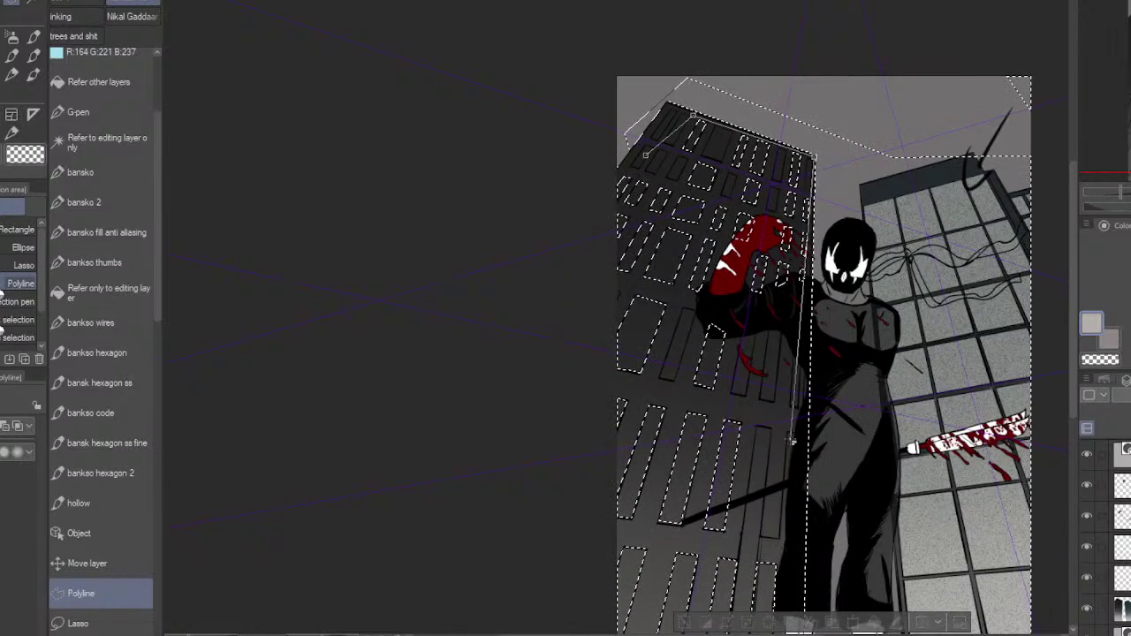
click(796, 461)
click(794, 564)
scroll(803, 559, down, 3)
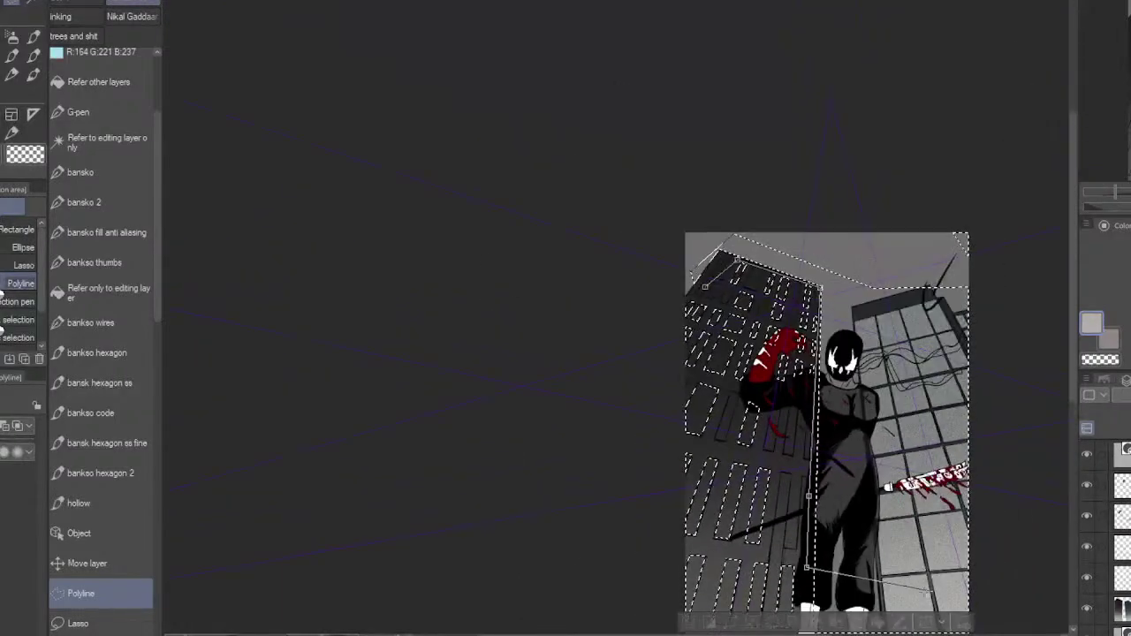
scroll(820, 606, down, 1)
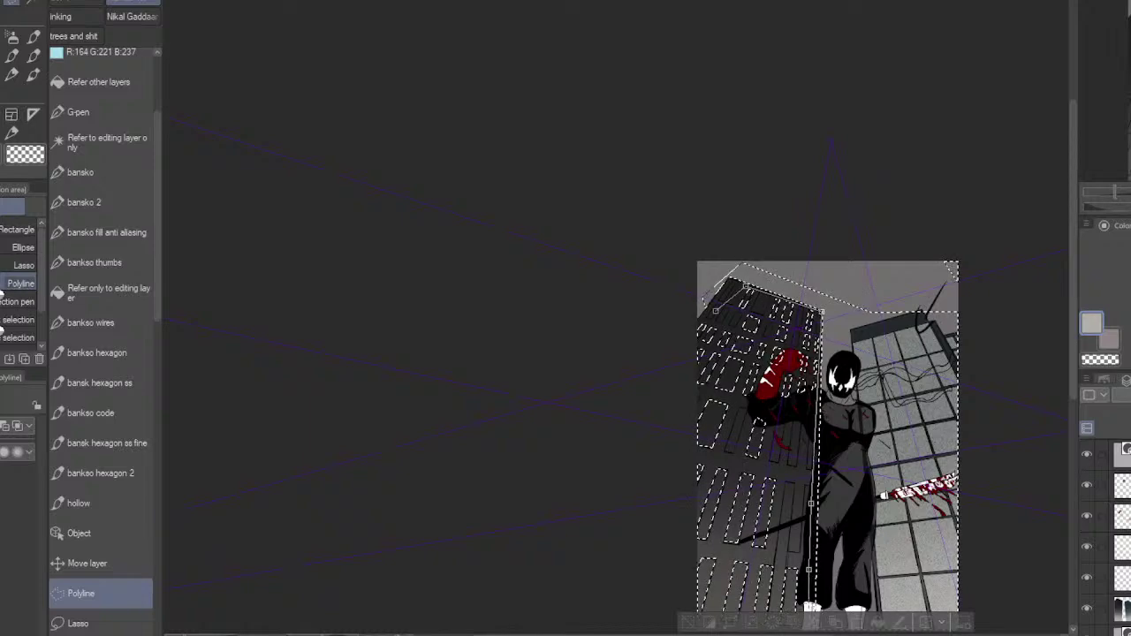
click(982, 587)
click(1023, 309)
click(984, 204)
click(752, 169)
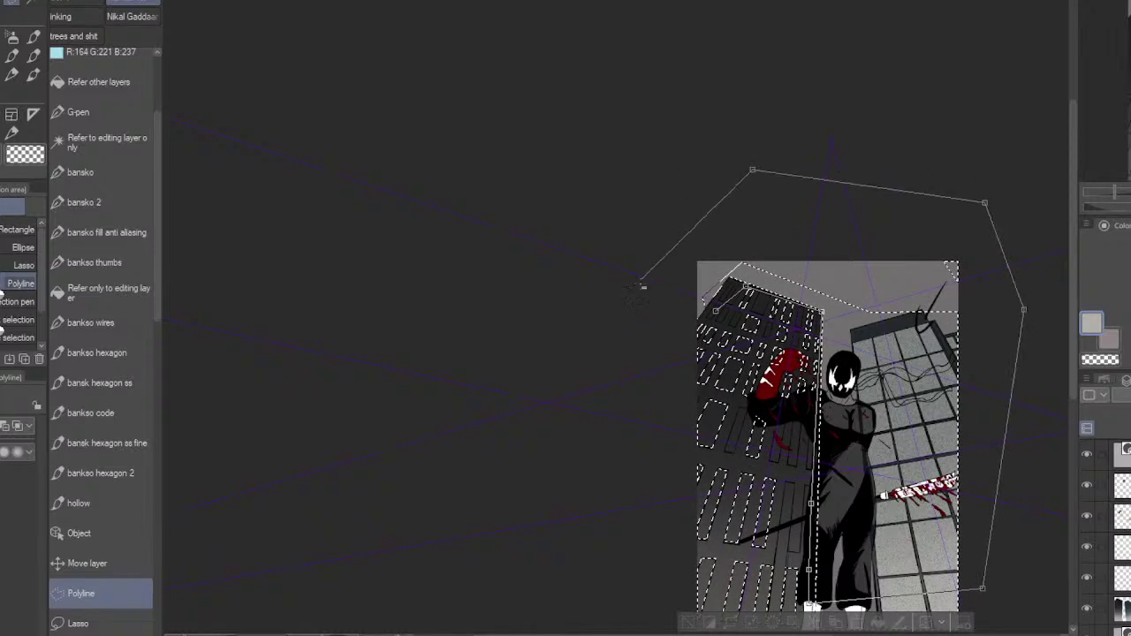
click(651, 328)
click(715, 310)
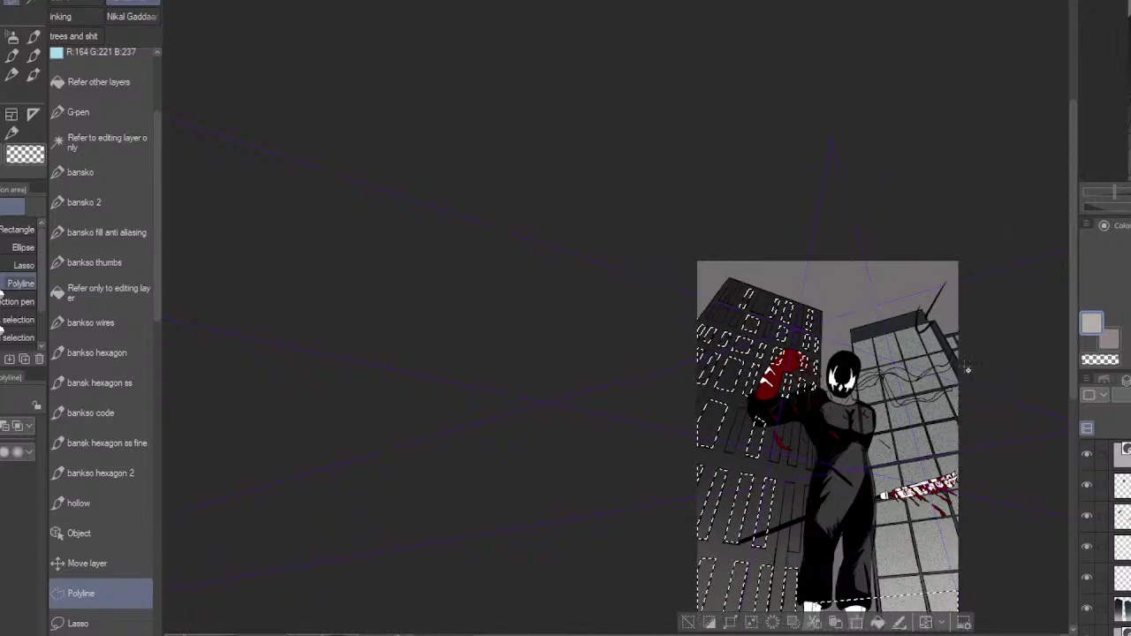
Step: Subtract the leftover strip around the figure's feet and the canvas's lower right edge, leaving only the building windows selected
drag(922, 485, 944, 282)
key(Escape)
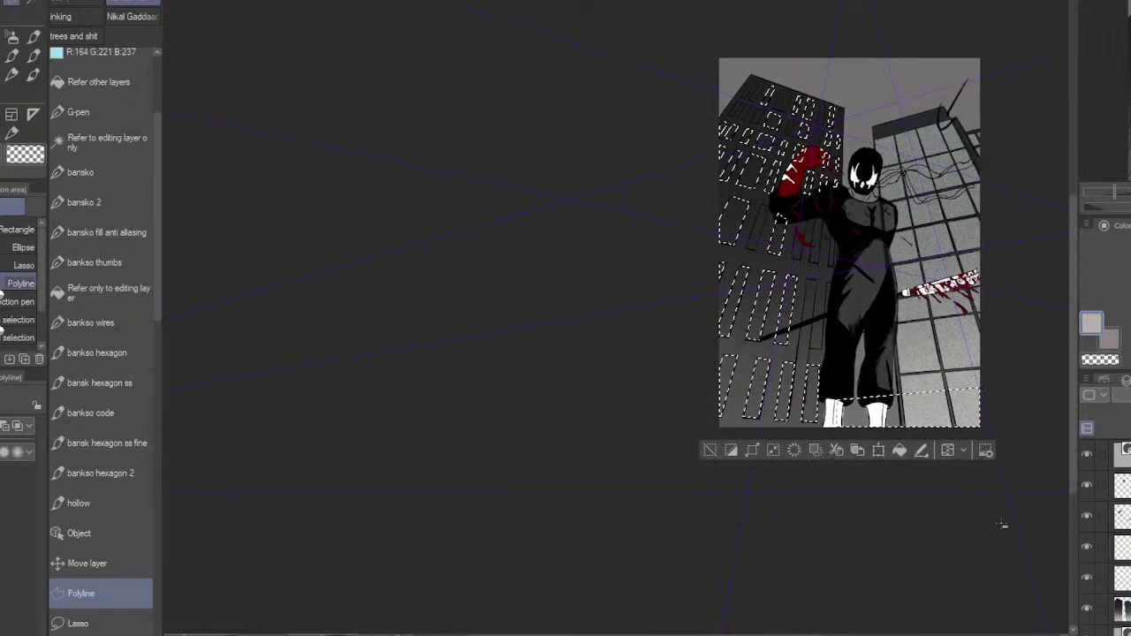
click(824, 385)
click(816, 486)
click(1020, 503)
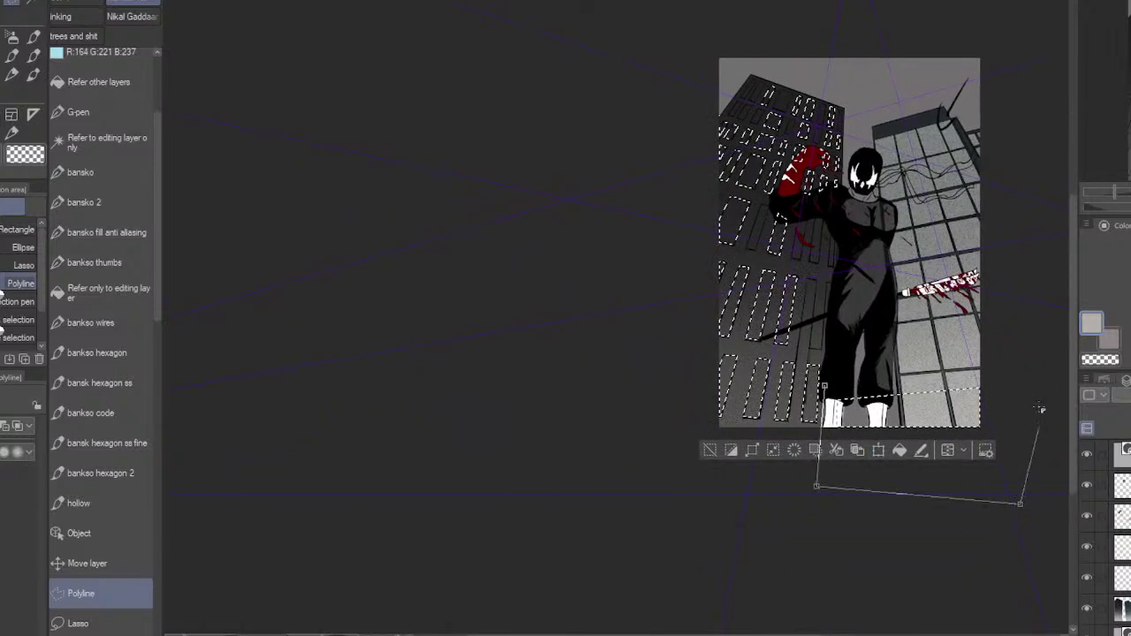
click(1032, 364)
click(825, 386)
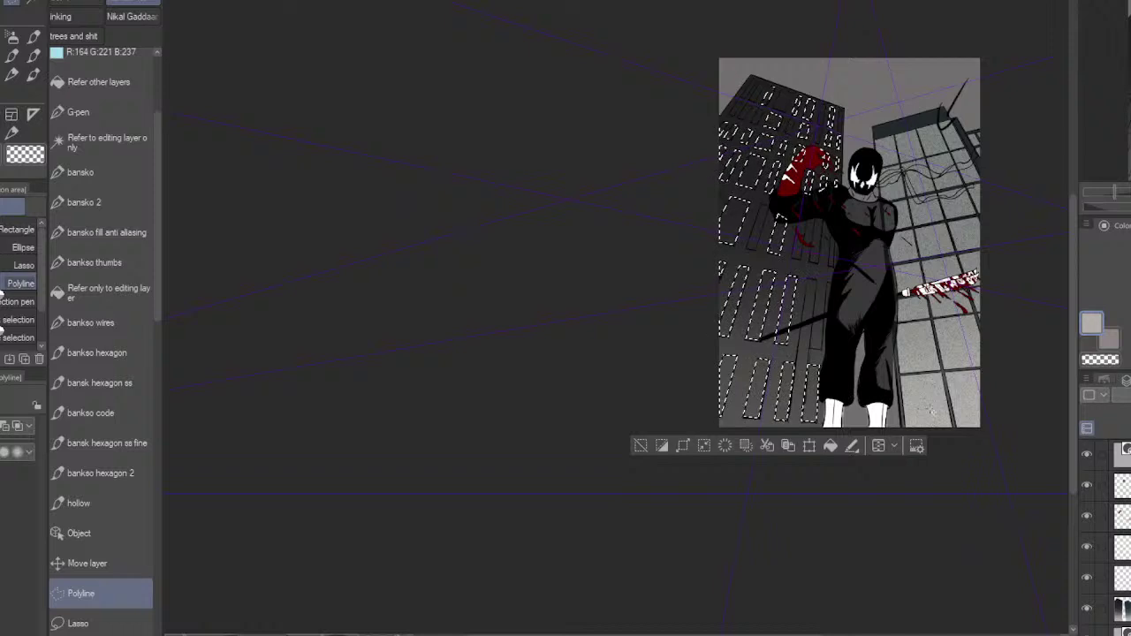
Step: Fill the left building's selected windows with light grey and deselect
click(831, 445)
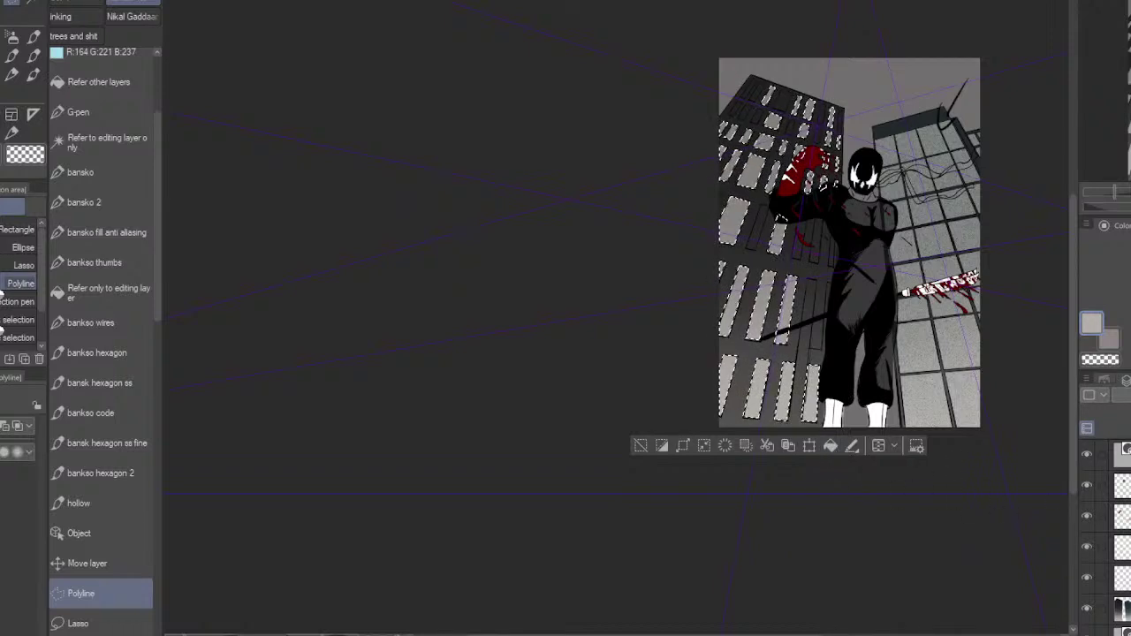
click(651, 446)
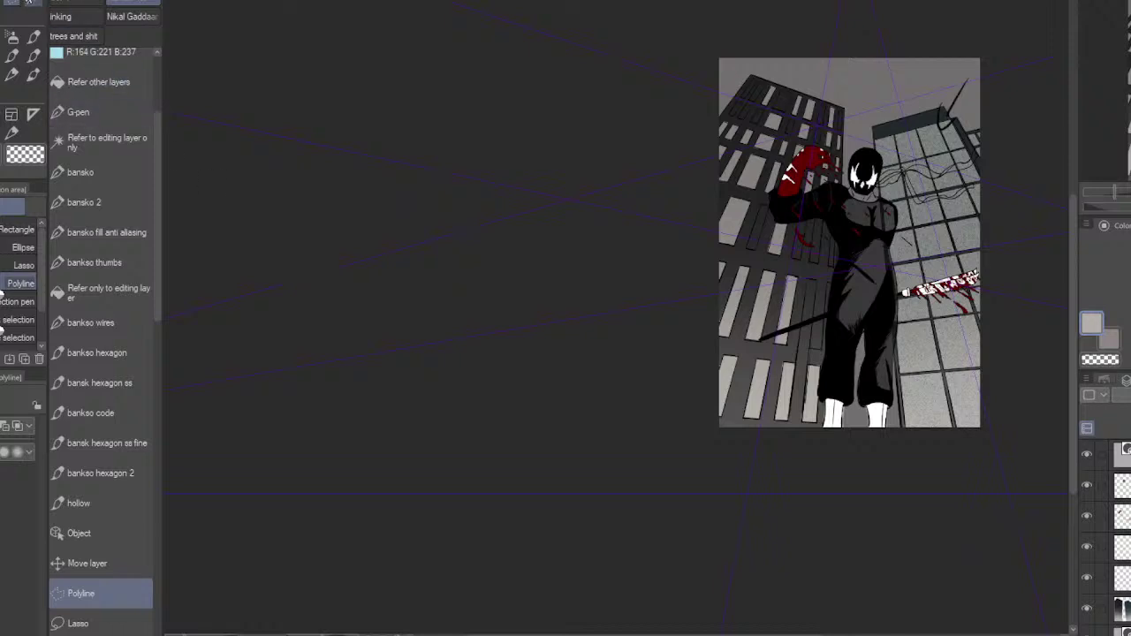
Step: Select the sky area using Refer to editing layer only, sample the sky's grey and darken the drawing colour
click(33, 3)
click(876, 95)
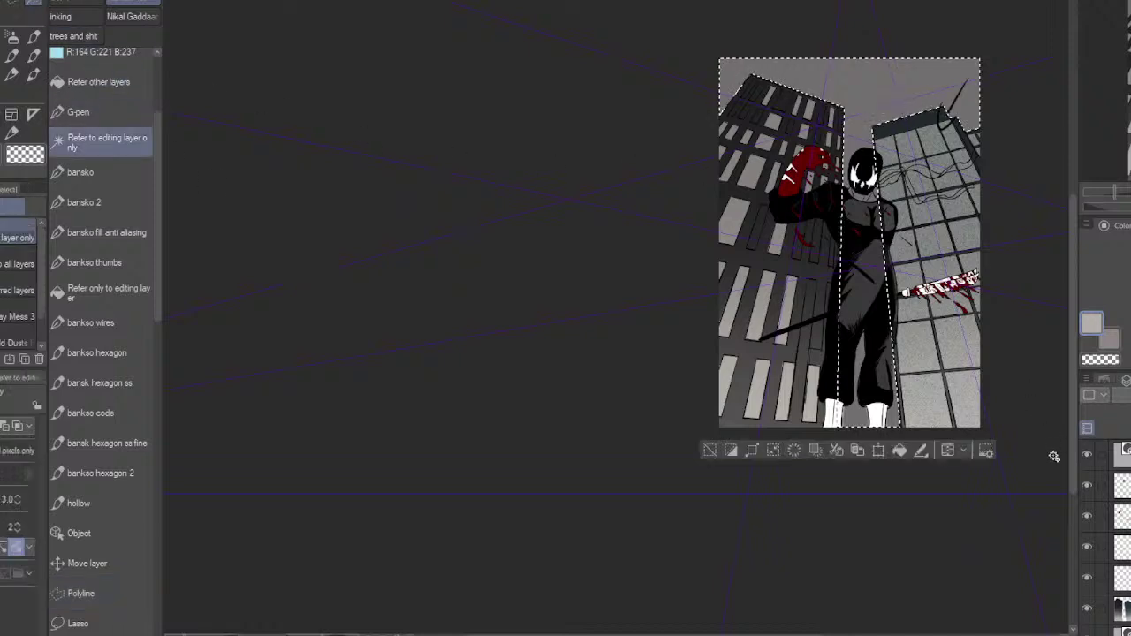
drag(157, 270, 160, 391)
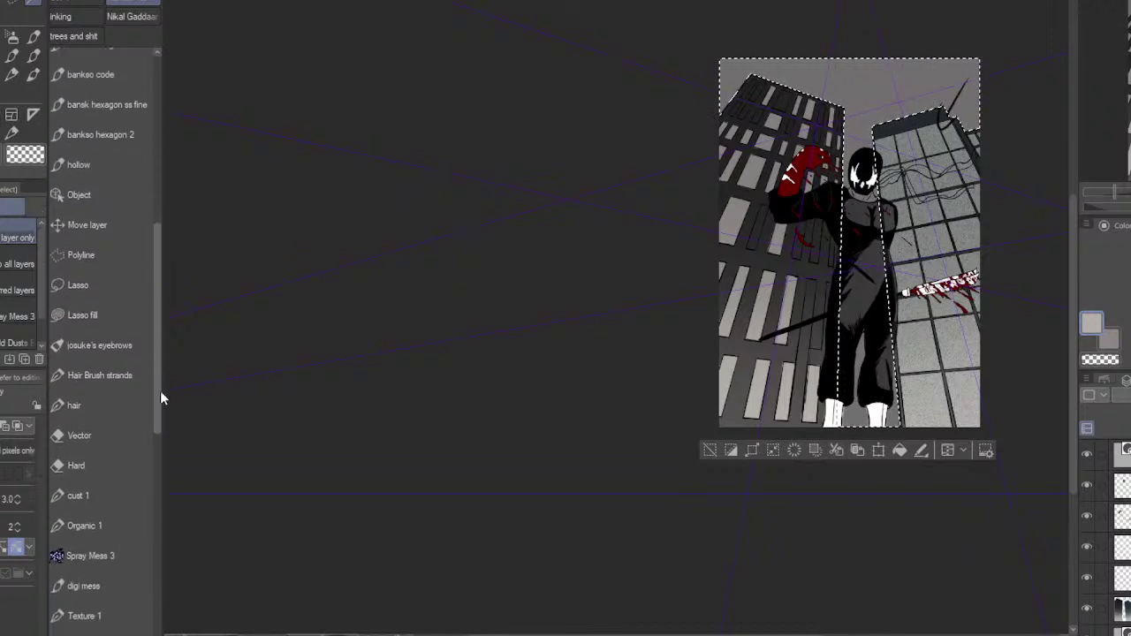
click(129, 520)
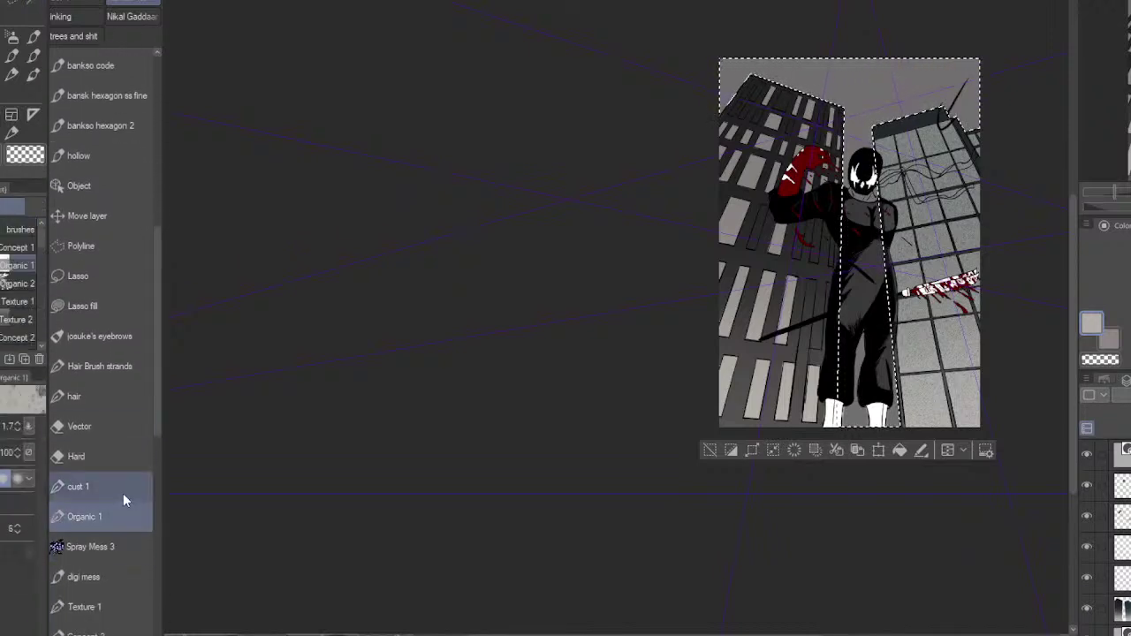
click(128, 489)
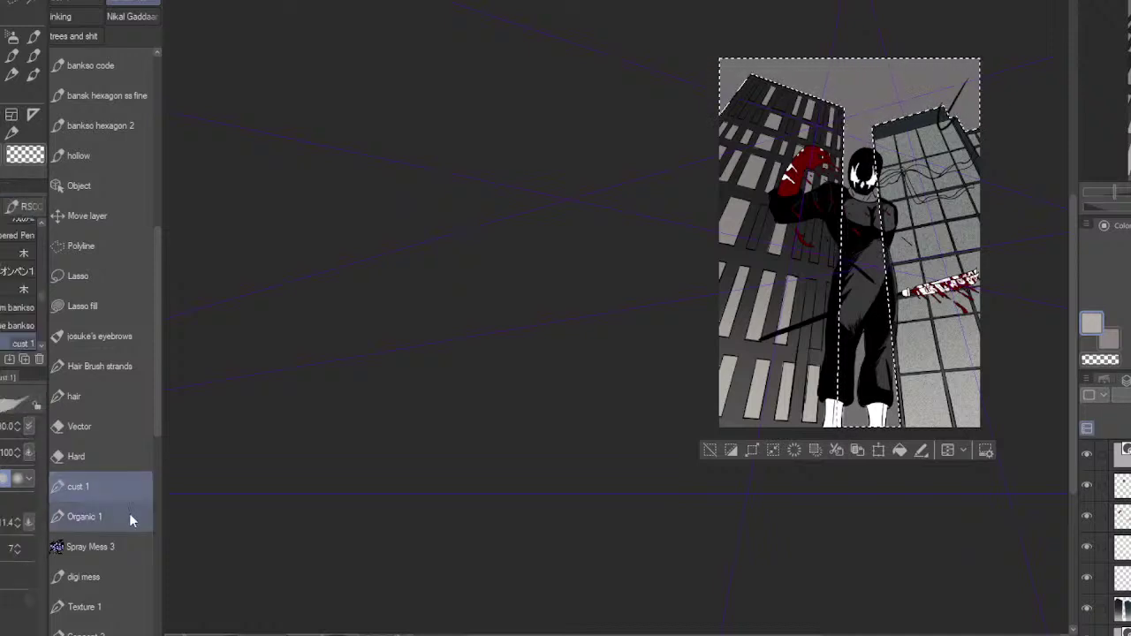
click(129, 513)
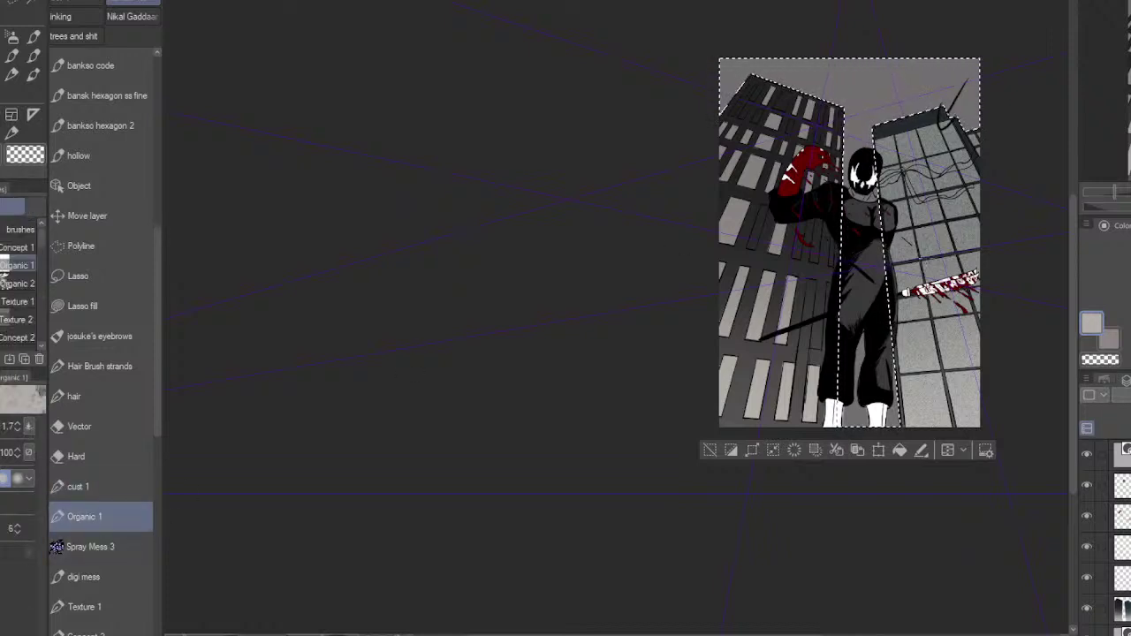
alt+click(853, 97)
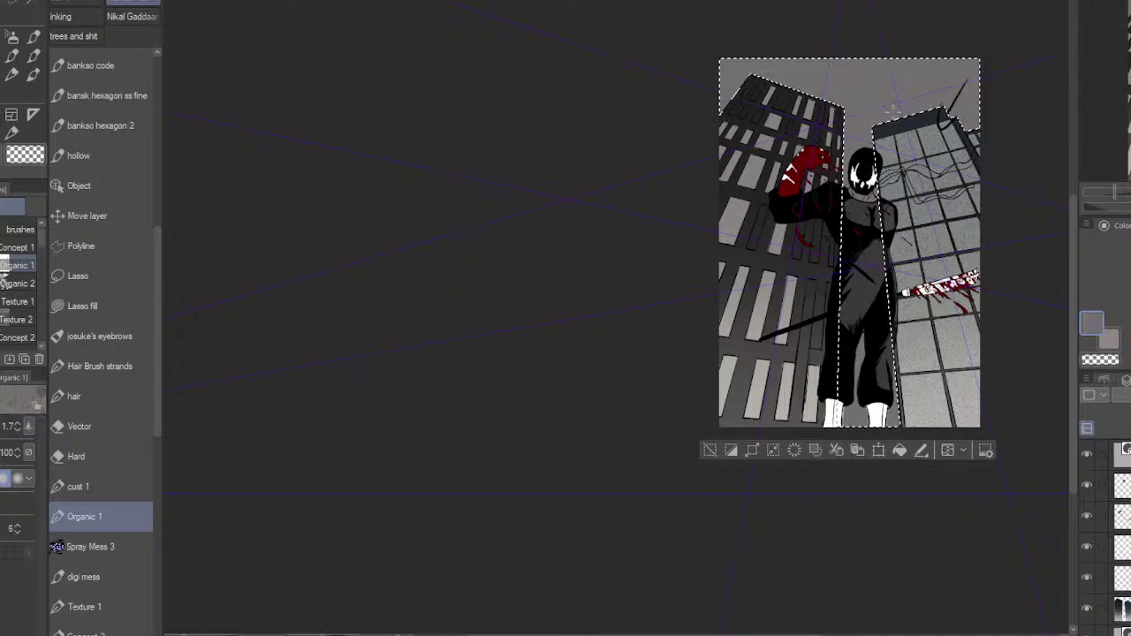
drag(1130, 296, 1130, 316)
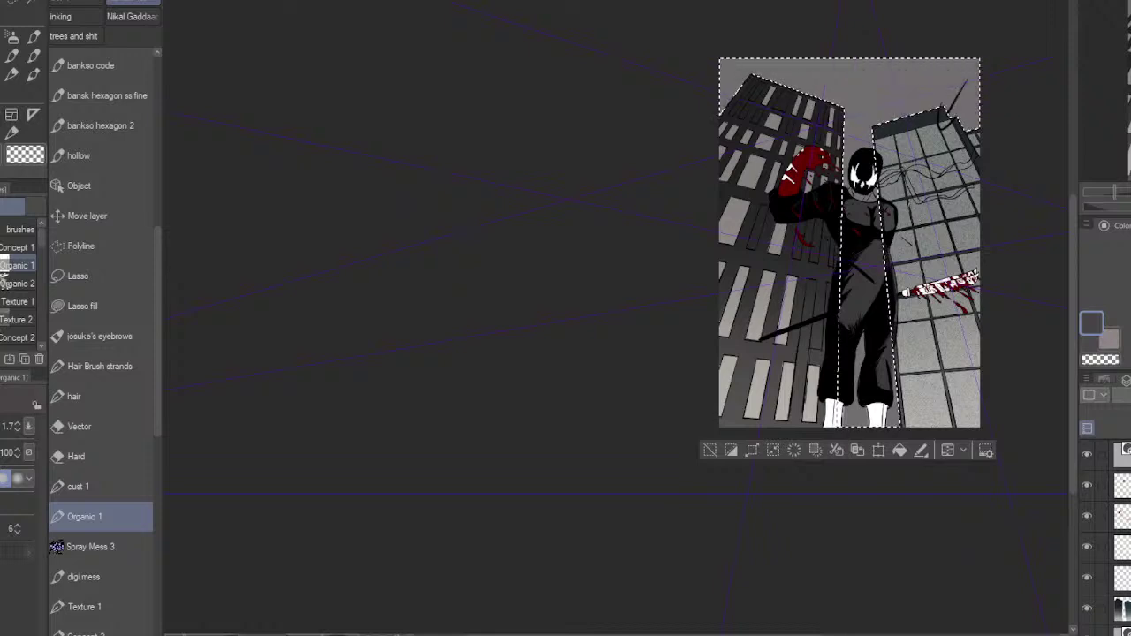
Step: Paint a mottled dark grey cloud texture across the selected sky with the Concept 2 brush and deselect
click(132, 484)
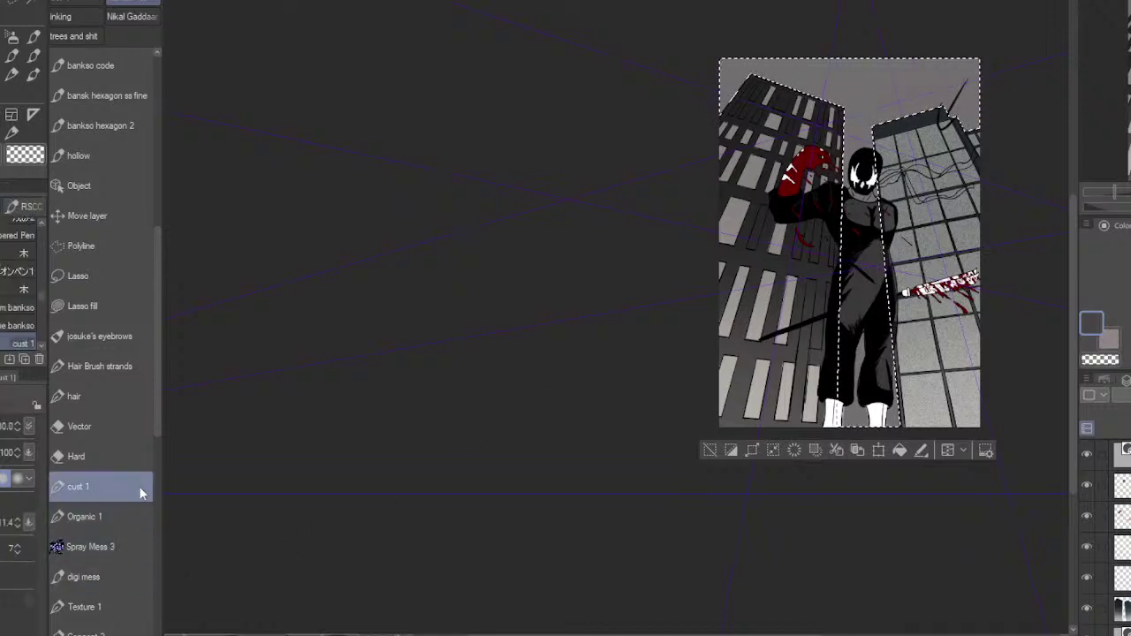
click(141, 519)
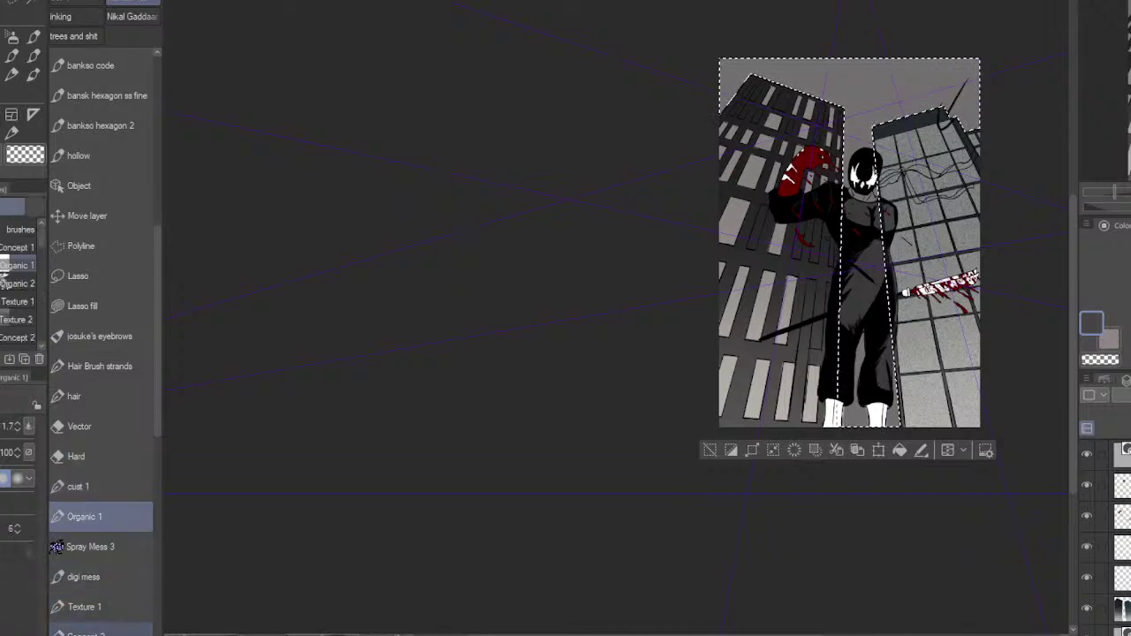
click(133, 629)
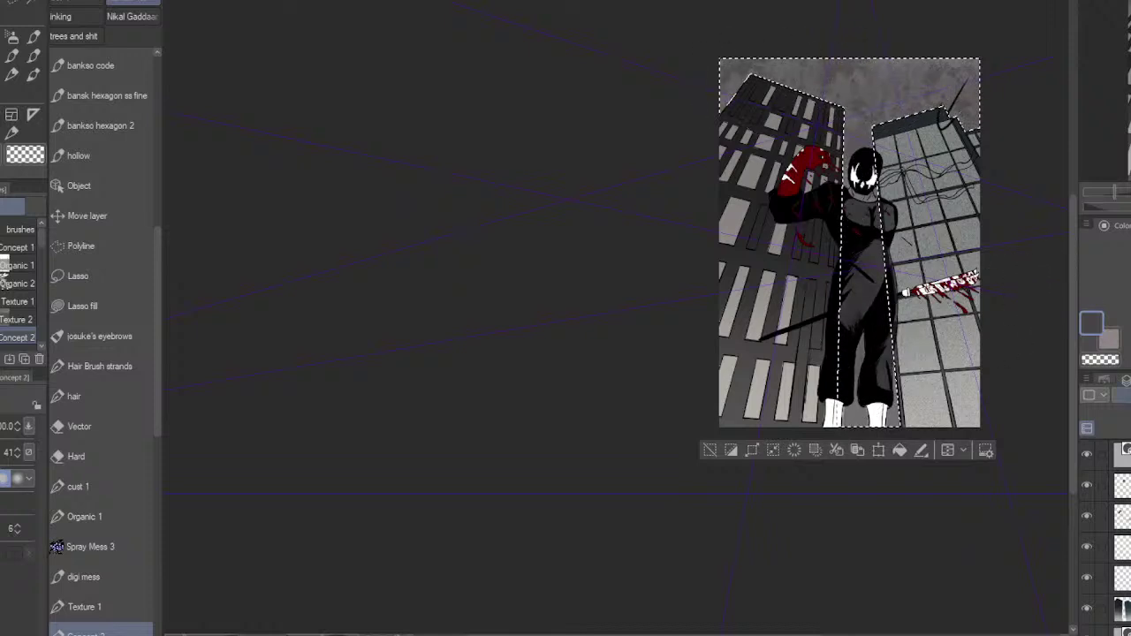
click(1128, 283)
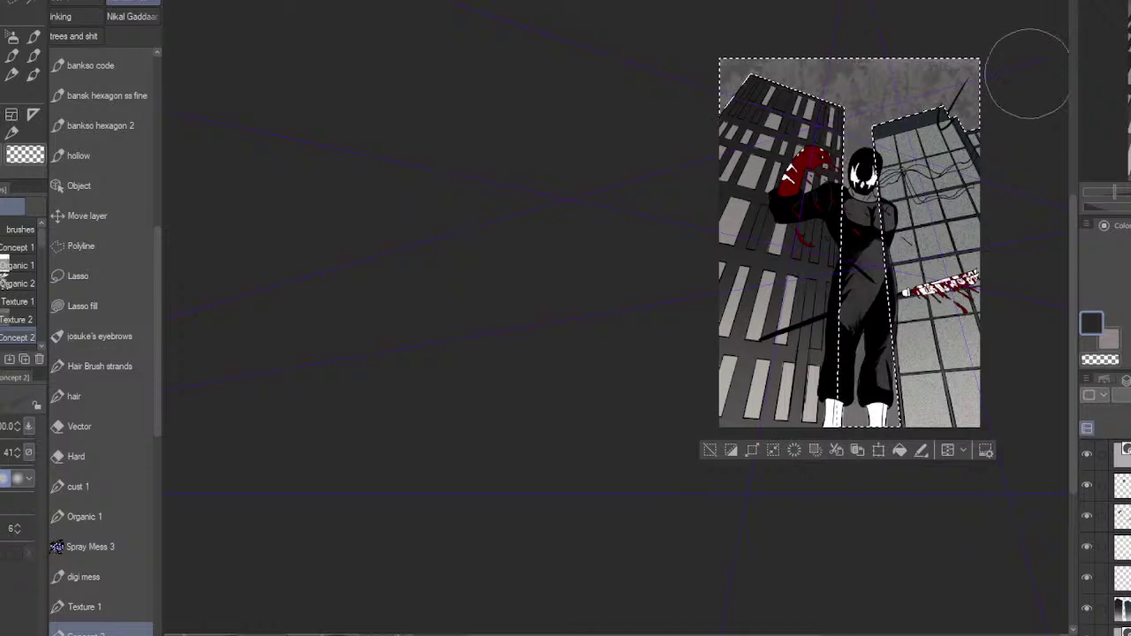
mouse_move(956, 76)
mouse_down()
mouse_move(909, 65)
mouse_move(827, 67)
mouse_up()
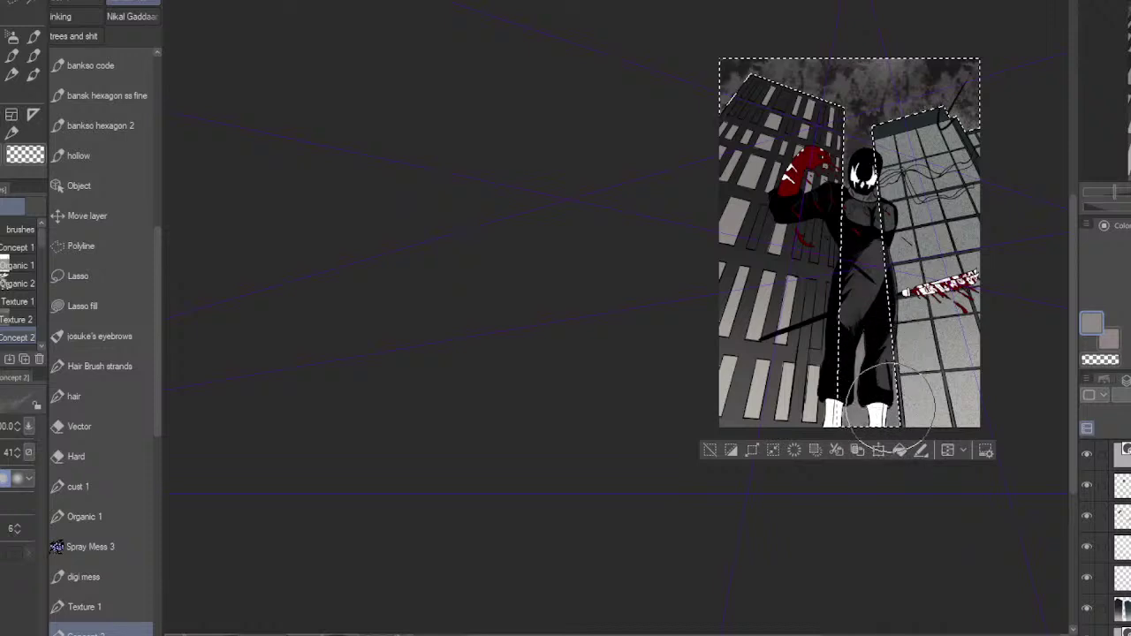
click(730, 451)
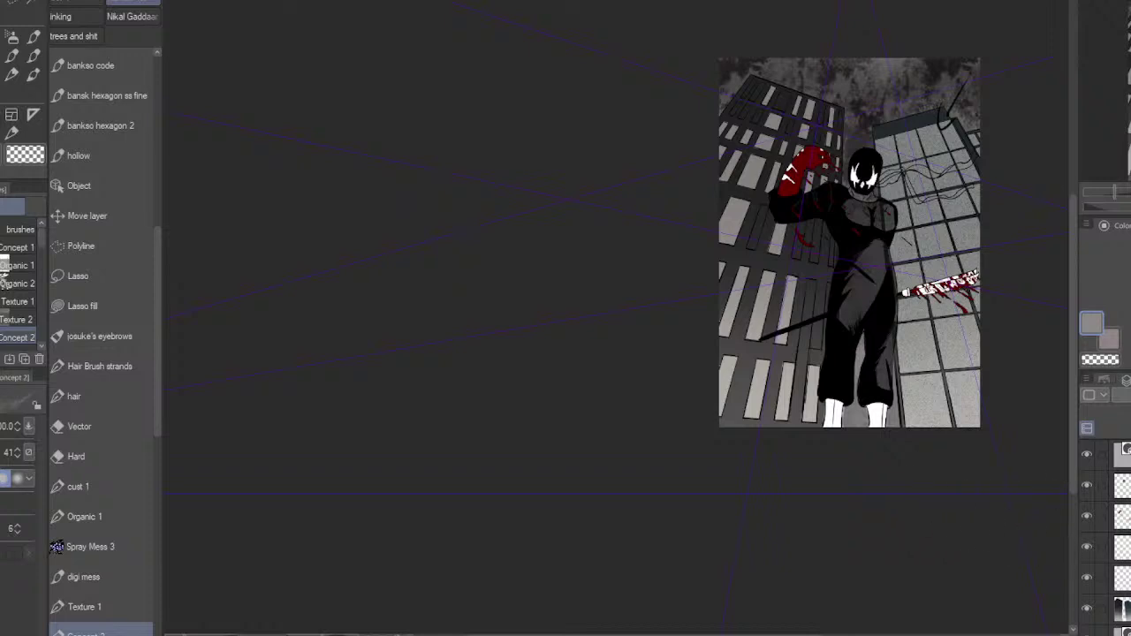
Step: Try to retouch the strip along the side of the figure's chest, torso and leg with a much smaller Concept 2 brush
click(1087, 634)
click(1087, 634)
click(1087, 634)
scroll(893, 206, up, 5)
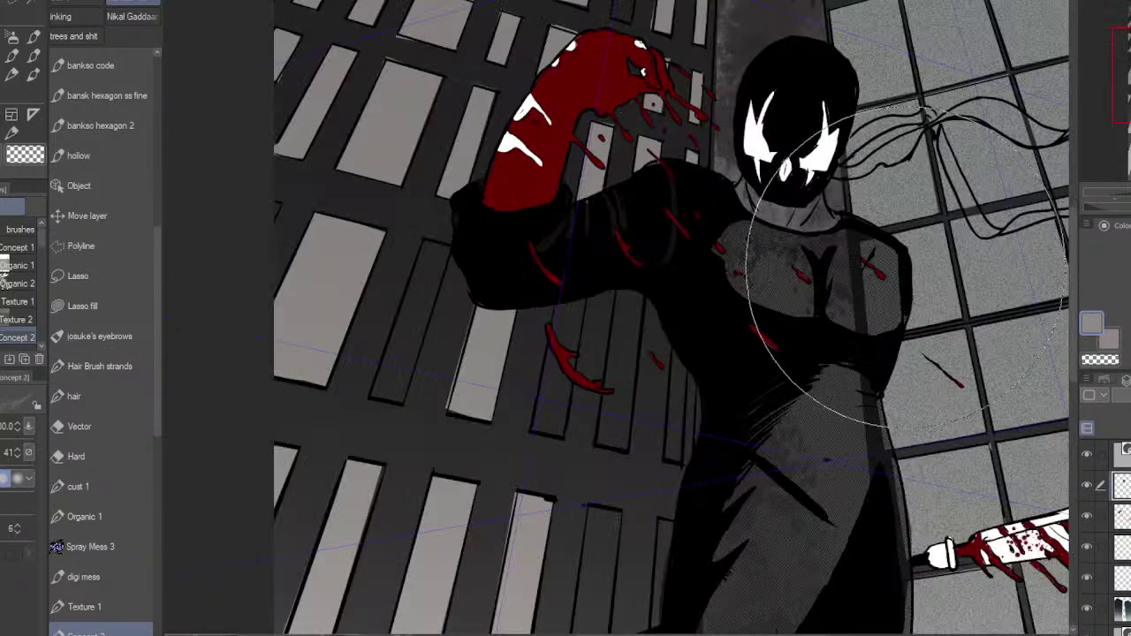
click(1122, 608)
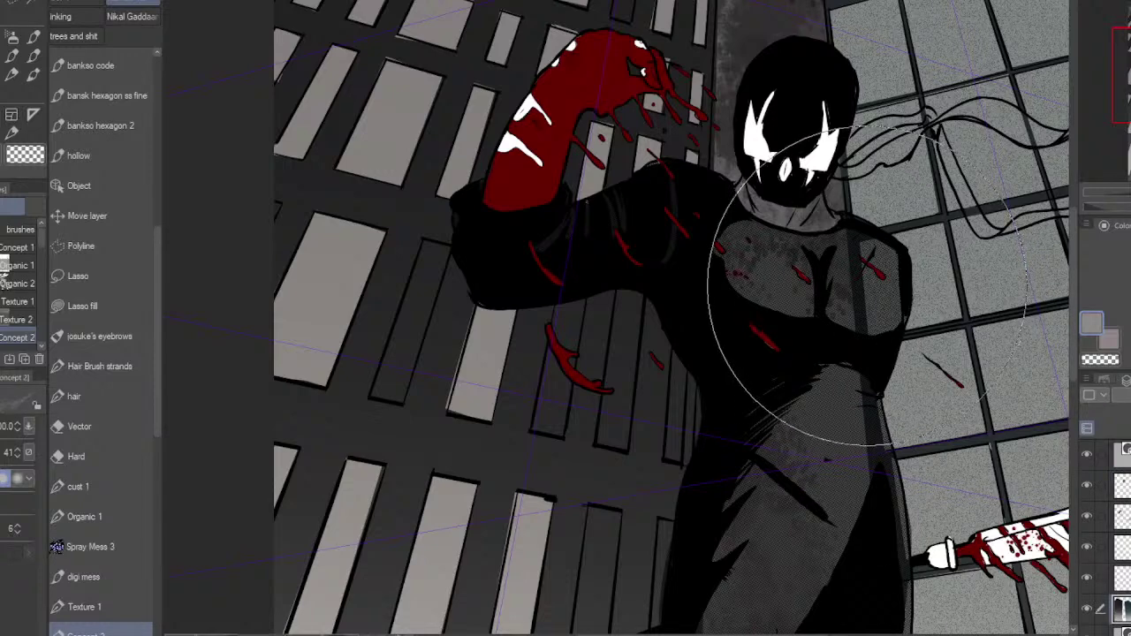
key(bracketleft)
key(bracketleft)
key(bracketleft)
key(bracketleft)
key(bracketleft)
key(bracketleft)
key(bracketleft)
key(bracketleft)
mouse_move(853, 234)
mouse_down()
mouse_move(872, 300)
mouse_move(887, 277)
mouse_move(882, 338)
mouse_up()
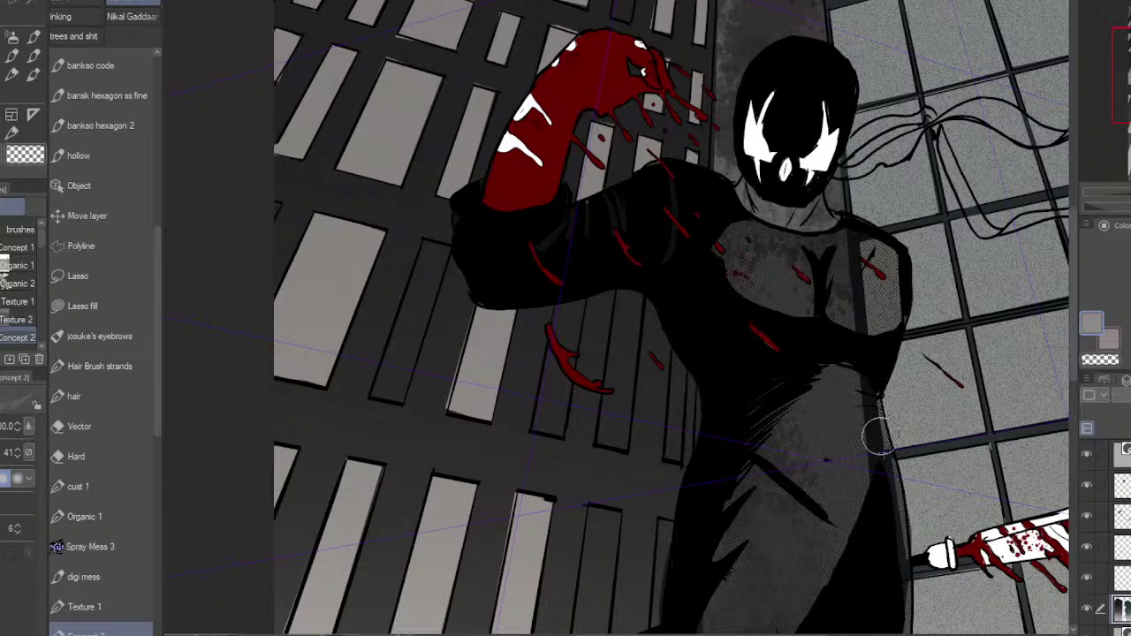
drag(892, 558, 890, 318)
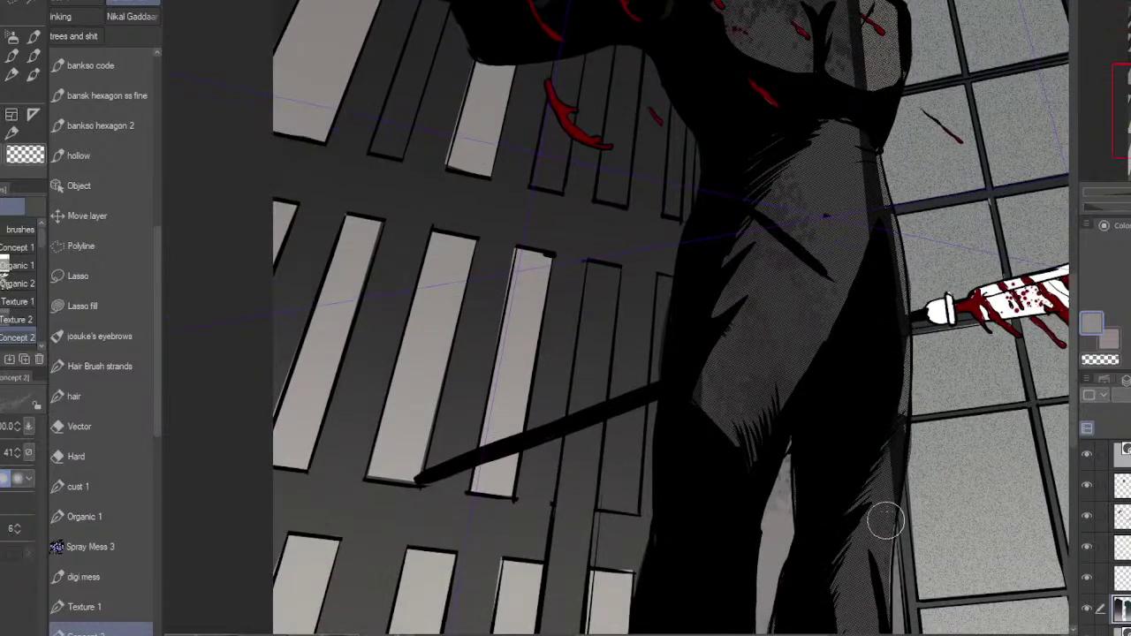
click(1122, 631)
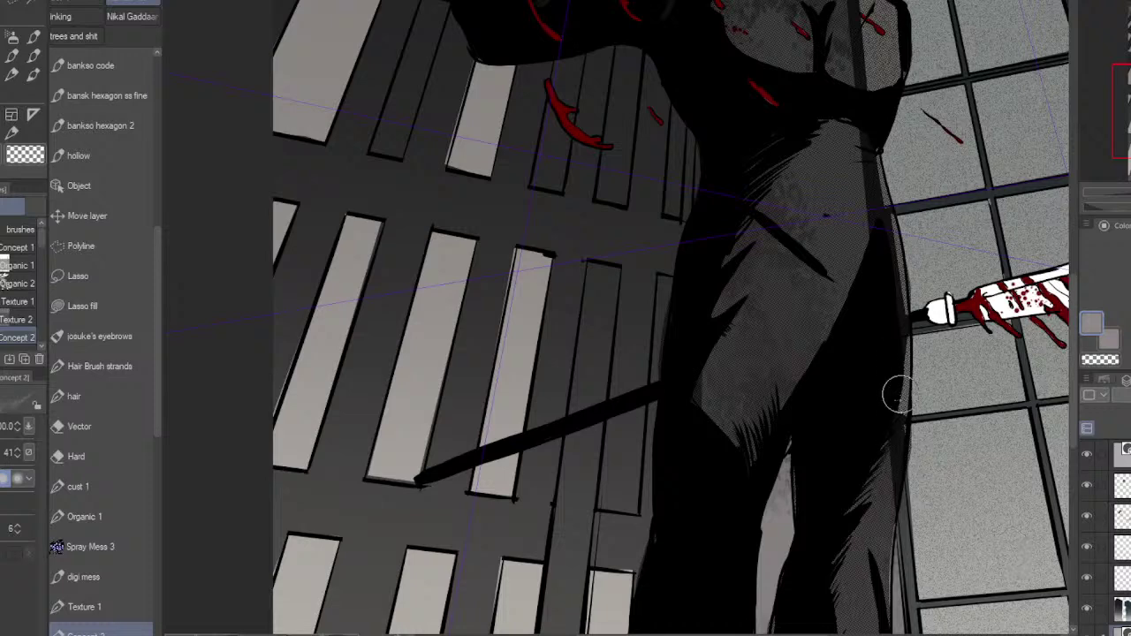
drag(862, 71, 835, 256)
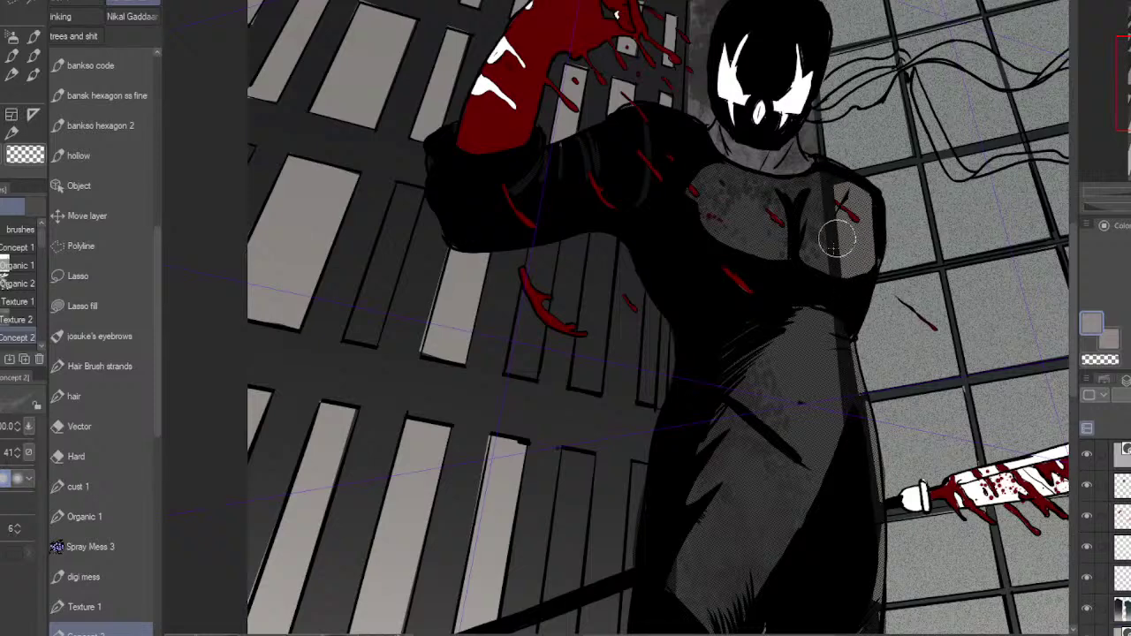
drag(841, 294, 839, 195)
key(ctrl+z)
Step: Select the figure's whole suit area using Refer to editing layer only
click(1122, 455)
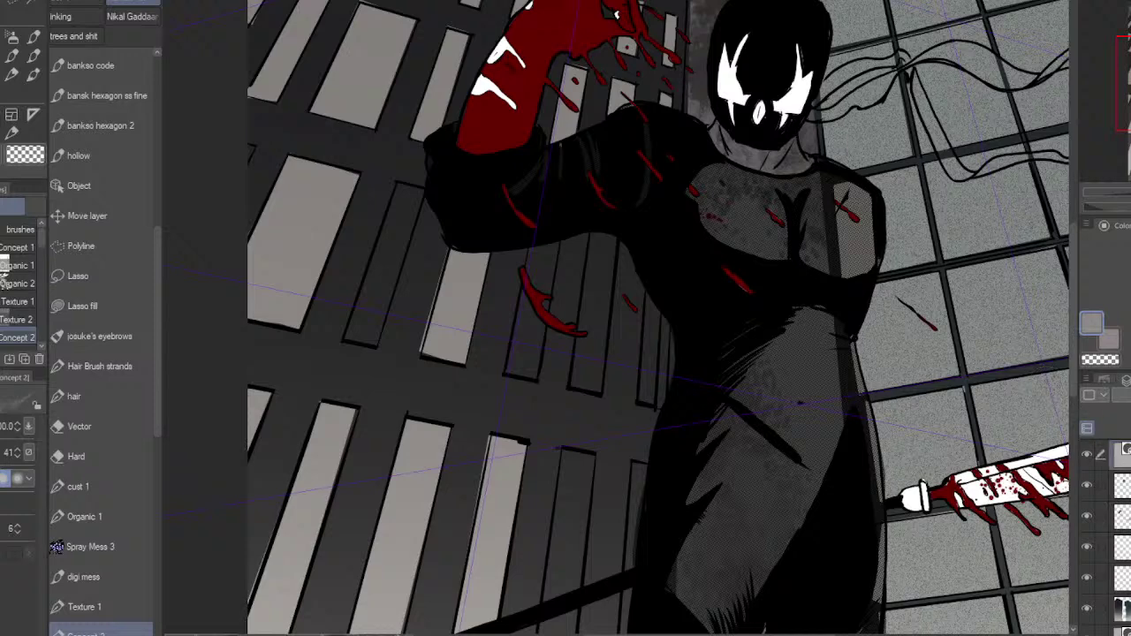
click(33, 5)
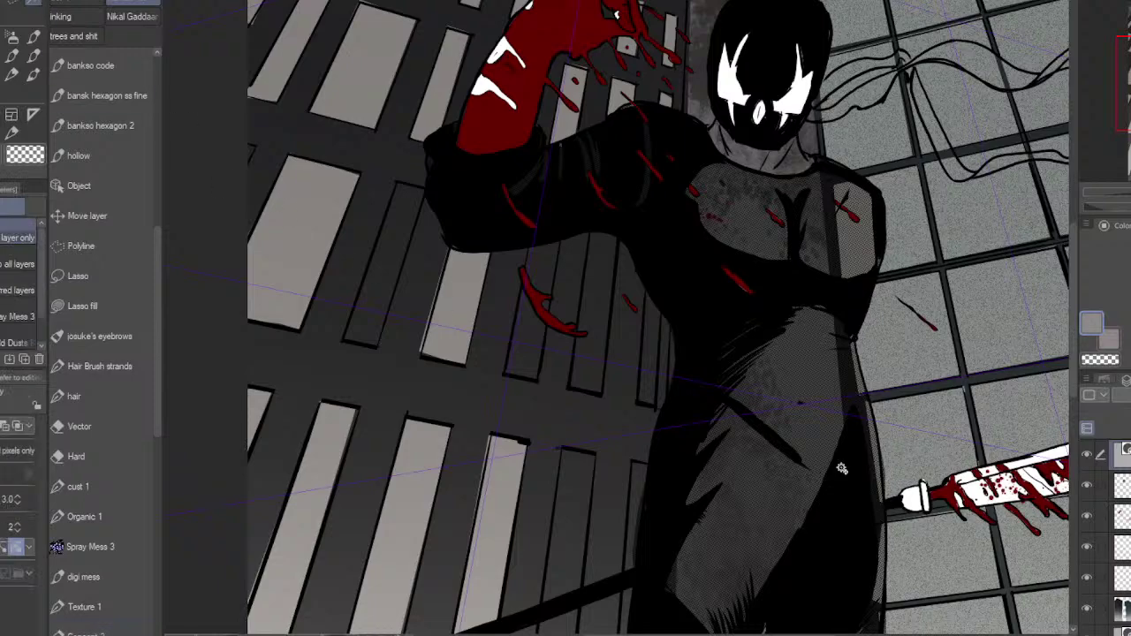
key(ctrl+i)
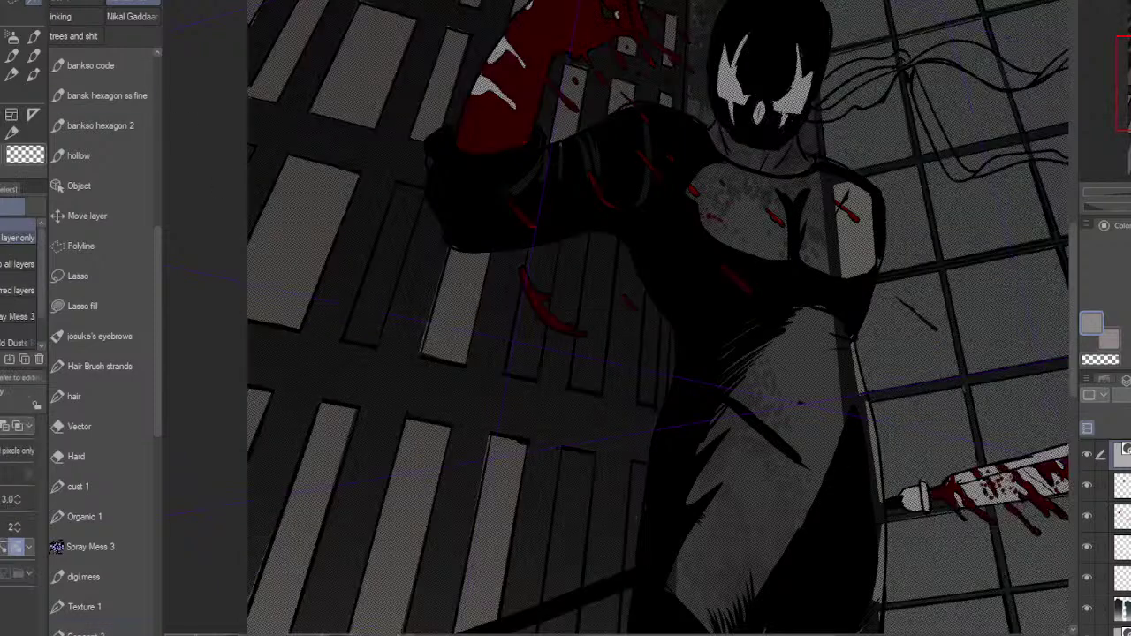
key(ctrl+z)
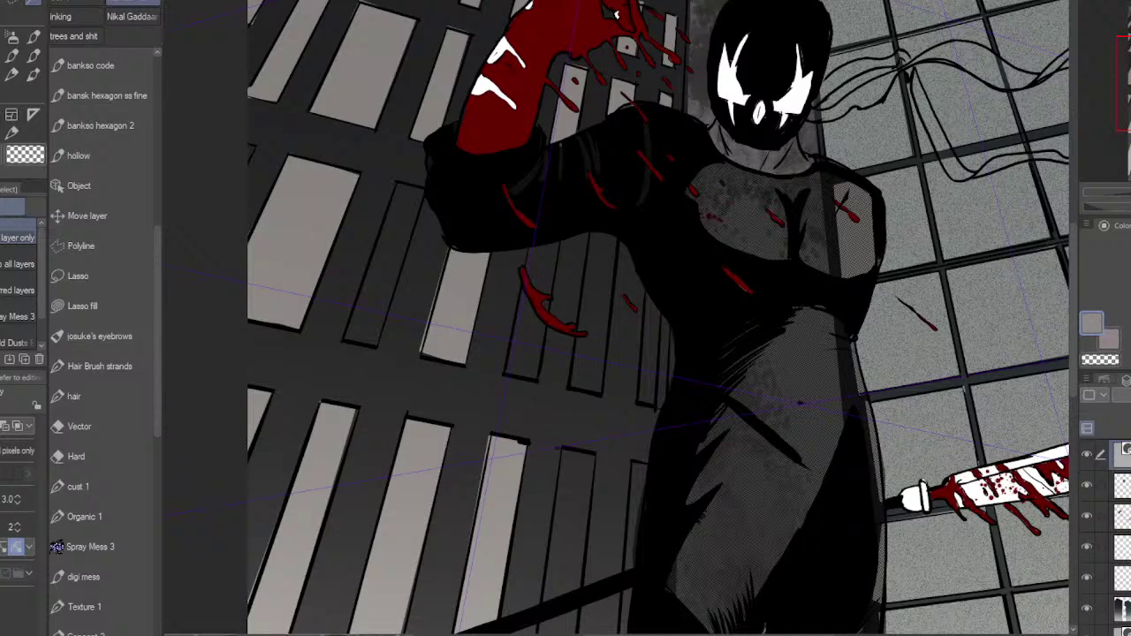
click(778, 371)
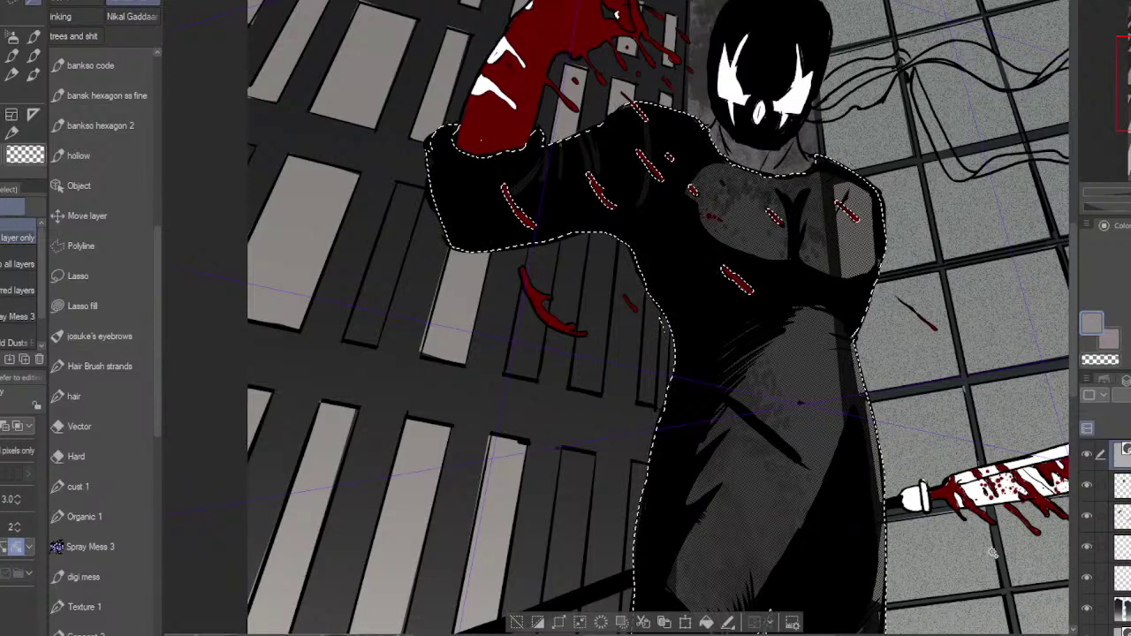
Step: Add a new layer, move it one place down, fill the selected suit with dark grey and deselect
click(1090, 488)
click(1090, 488)
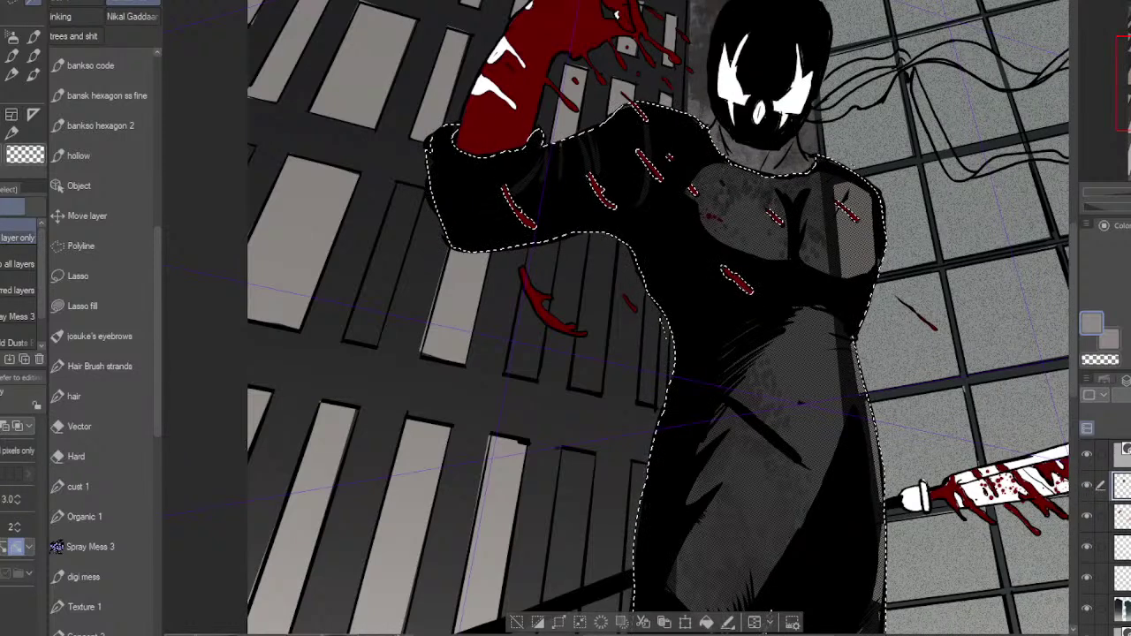
key(ctrl+shift+n)
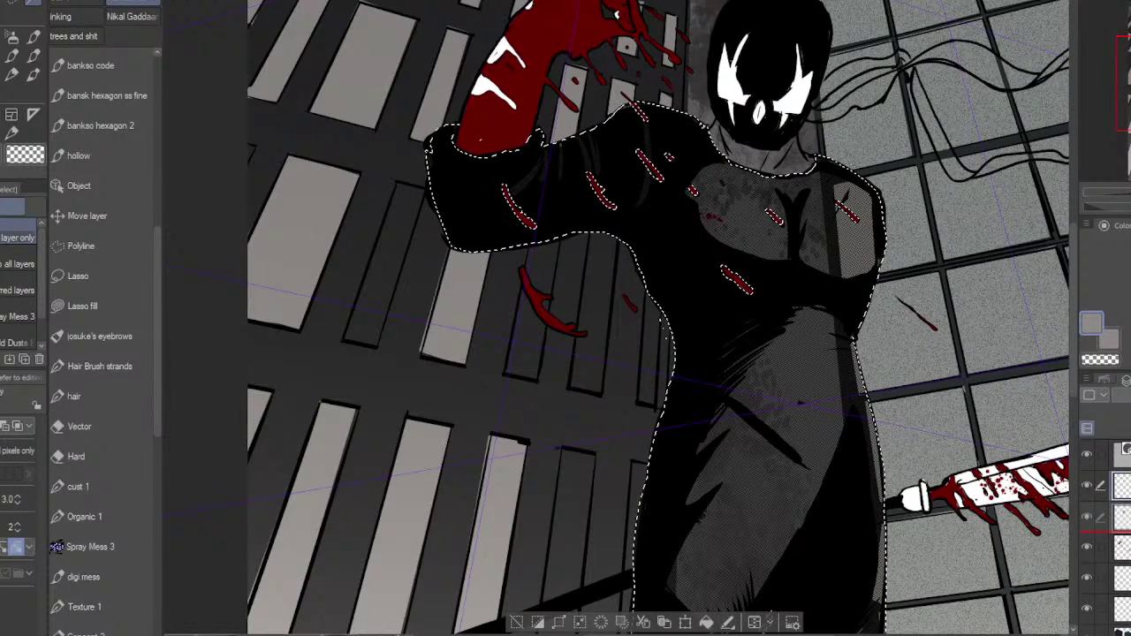
click(1121, 517)
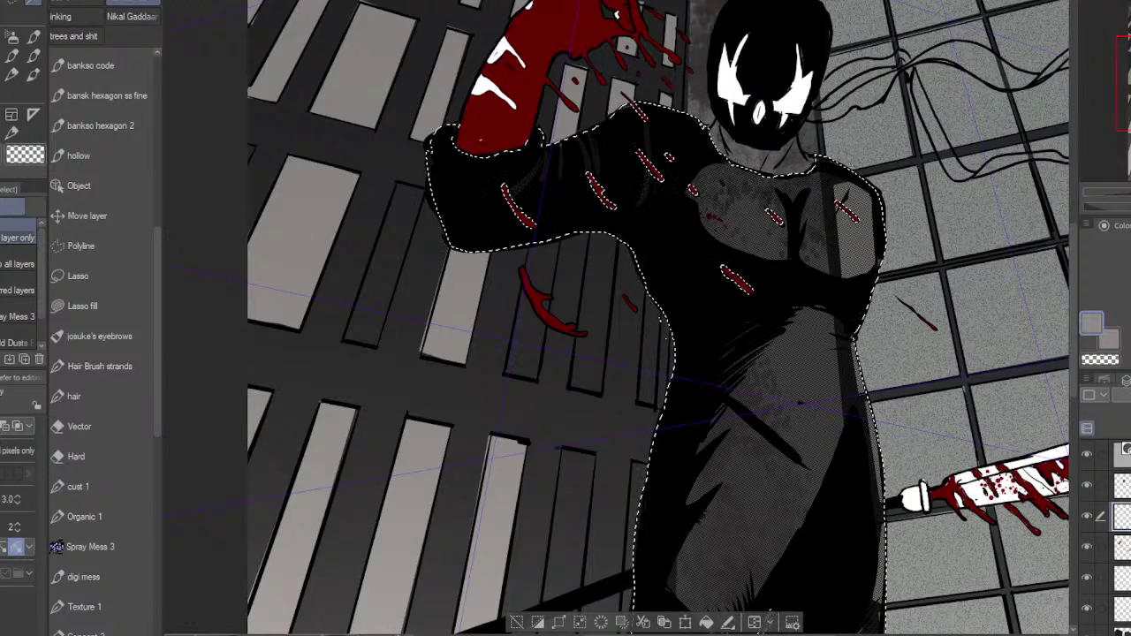
click(722, 623)
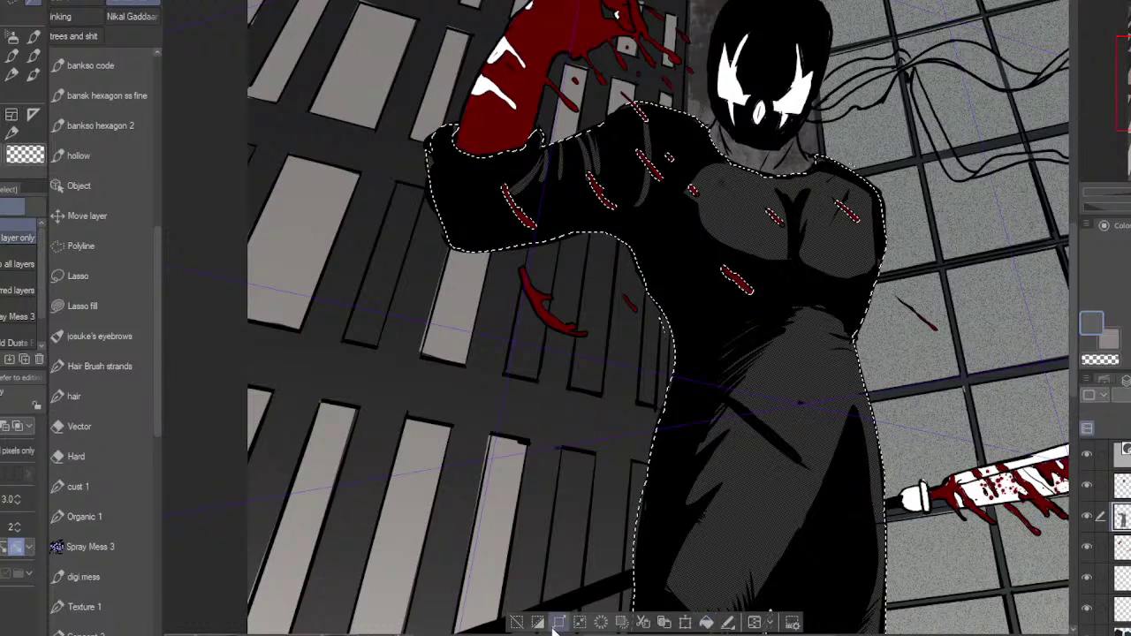
click(517, 623)
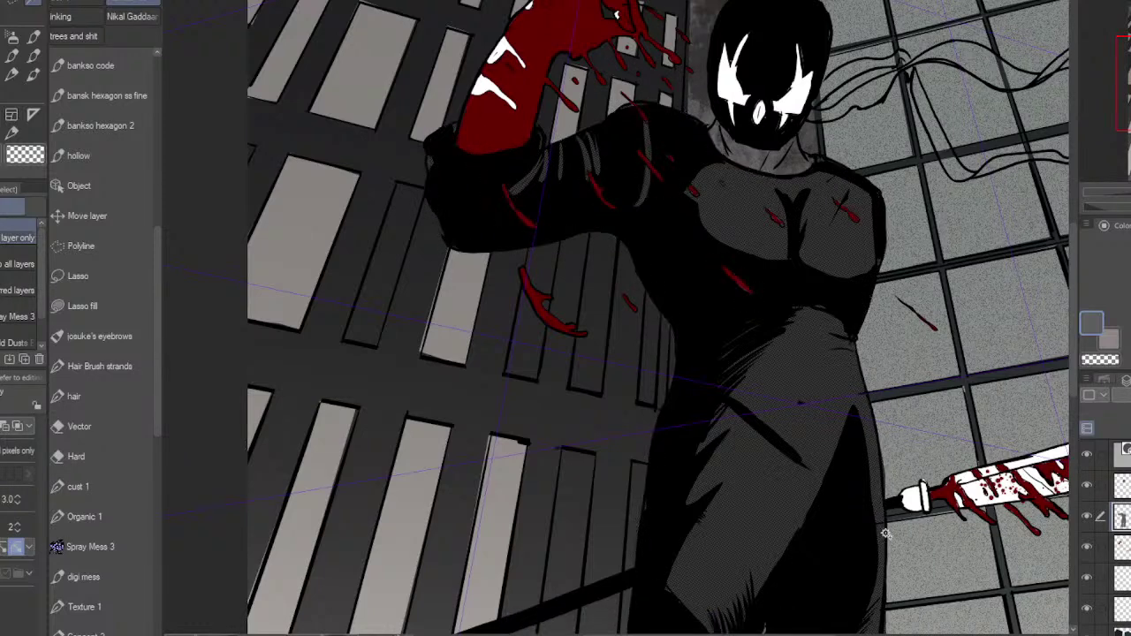
Step: Fill the figure's neck with near-white using Lasso fill
drag(1130, 313, 1130, 265)
click(82, 306)
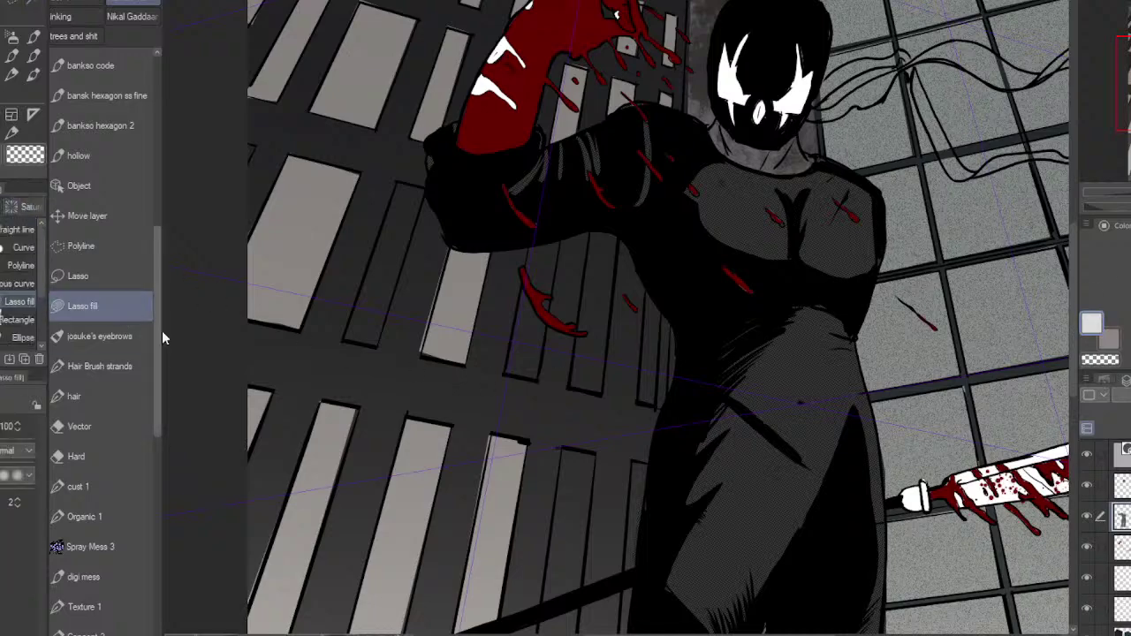
scroll(778, 203, up, 2)
drag(778, 203, 793, 391)
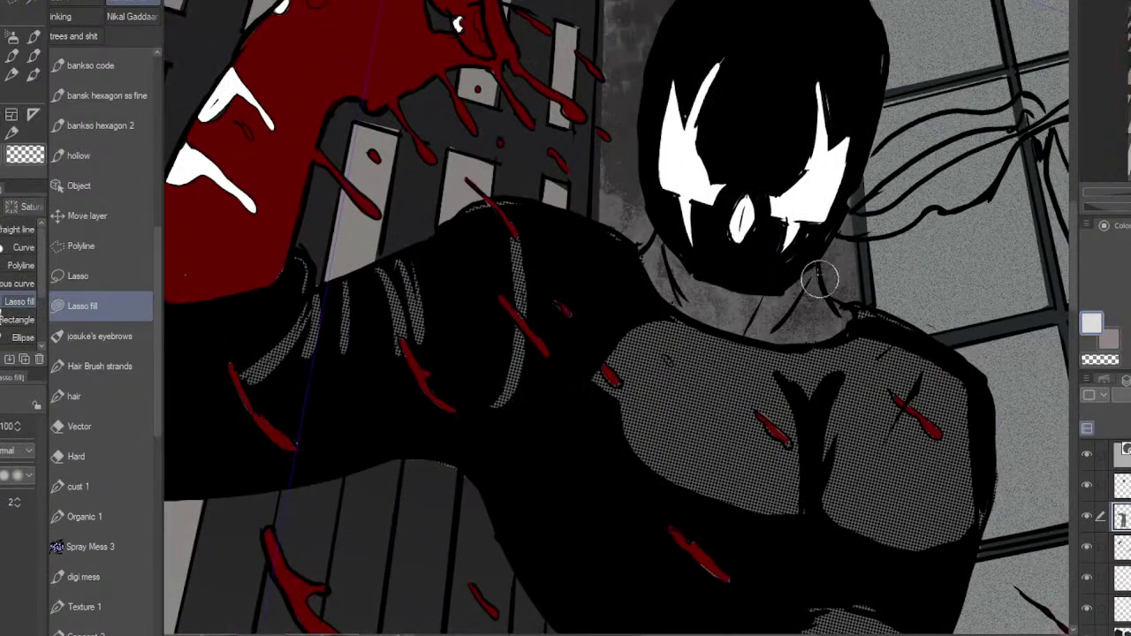
mouse_move(827, 285)
mouse_down()
mouse_move(861, 310)
mouse_move(851, 332)
mouse_move(766, 340)
mouse_move(661, 288)
mouse_move(648, 261)
mouse_move(657, 242)
mouse_move(671, 237)
mouse_move(694, 265)
mouse_move(742, 287)
mouse_move(822, 277)
mouse_move(858, 311)
mouse_move(832, 335)
mouse_move(757, 332)
mouse_move(694, 308)
mouse_move(650, 266)
mouse_move(661, 241)
mouse_up()
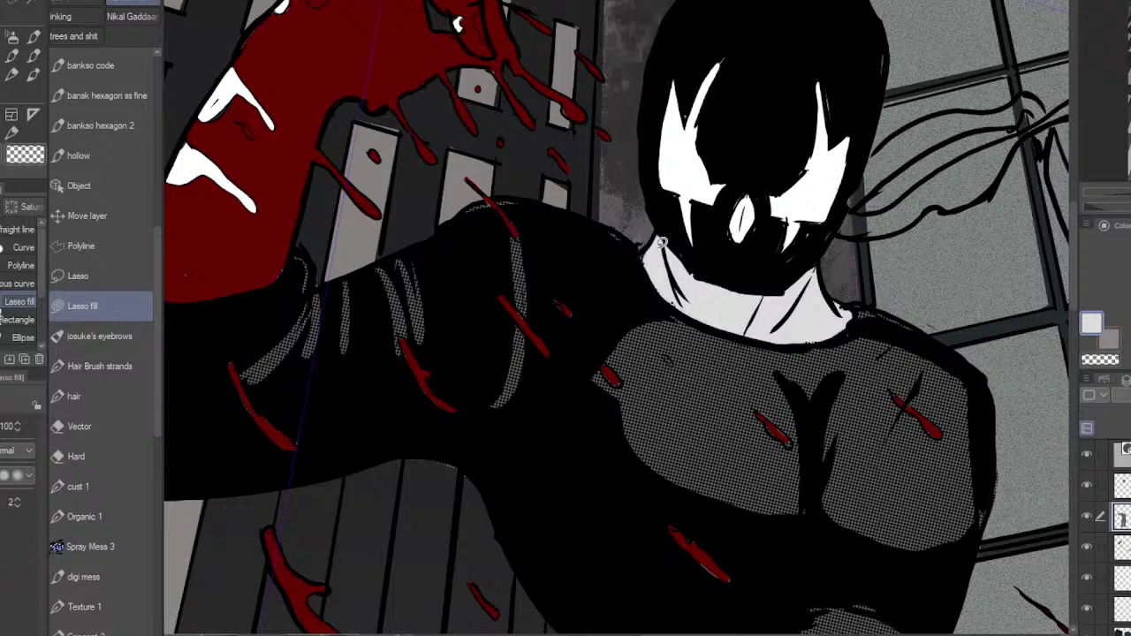
alt+click(827, 327)
scroll(953, 477, down, 6)
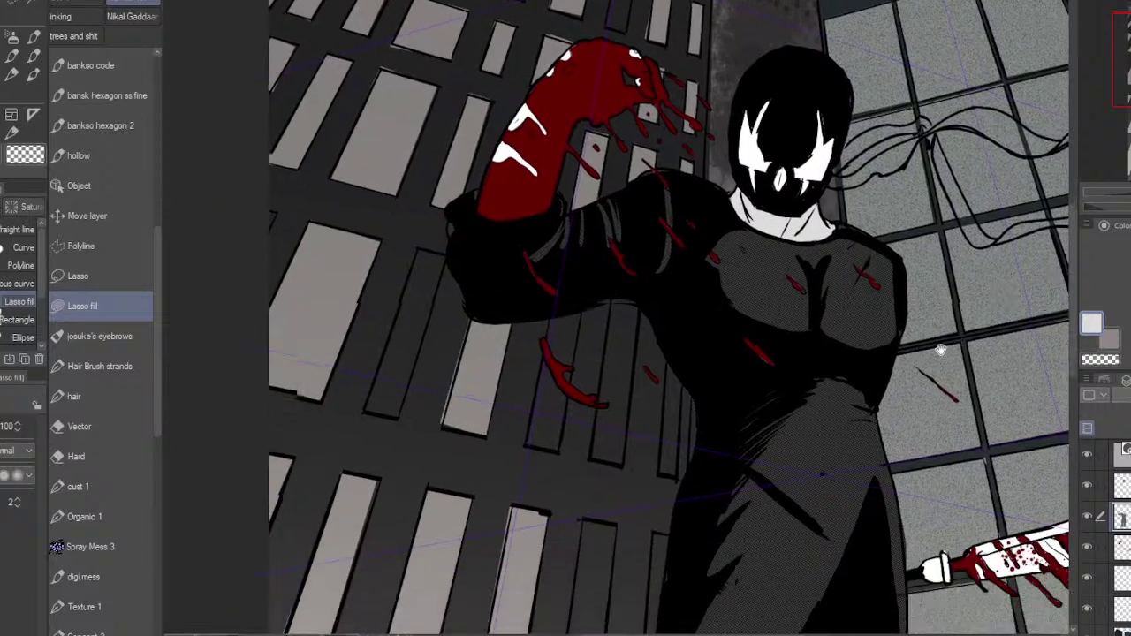
Step: Sample the mask's black and display the line art layer in blue, keeping the layer above the suit fill active
scroll(965, 386, up, 6)
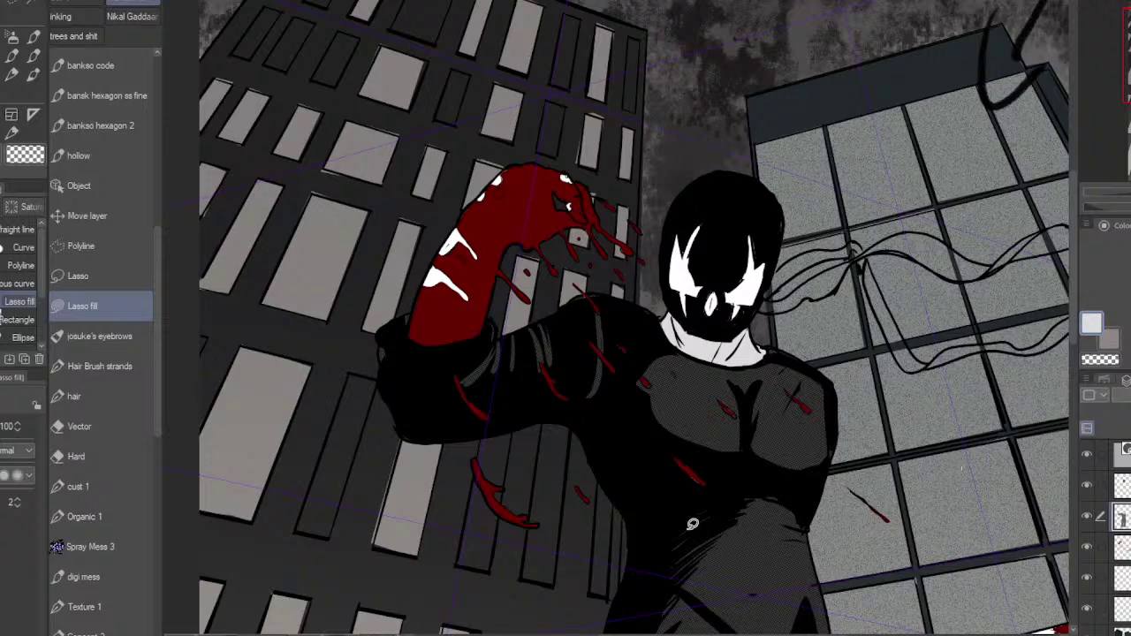
click(1121, 485)
alt+click(769, 206)
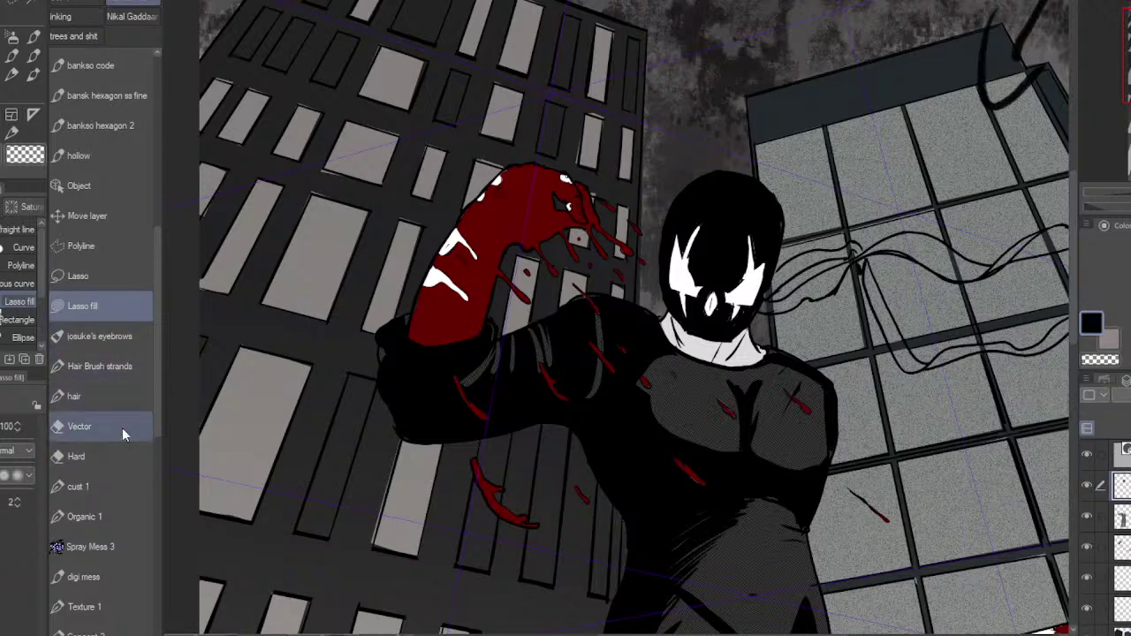
drag(155, 235, 151, 206)
scroll(839, 278, up, 3)
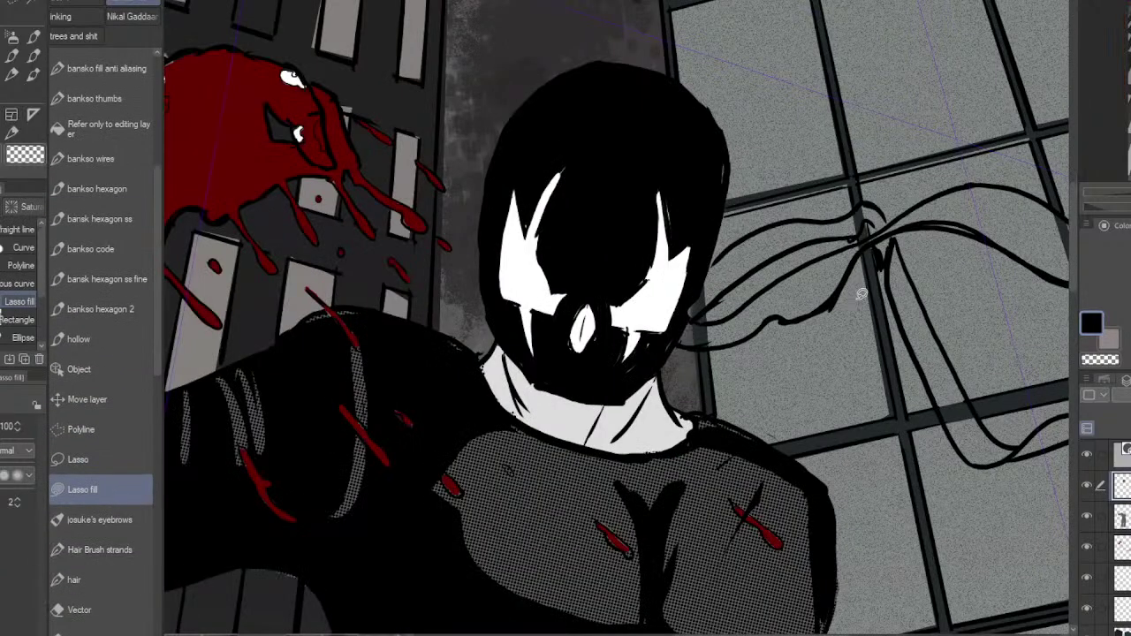
scroll(1113, 530, up, 2)
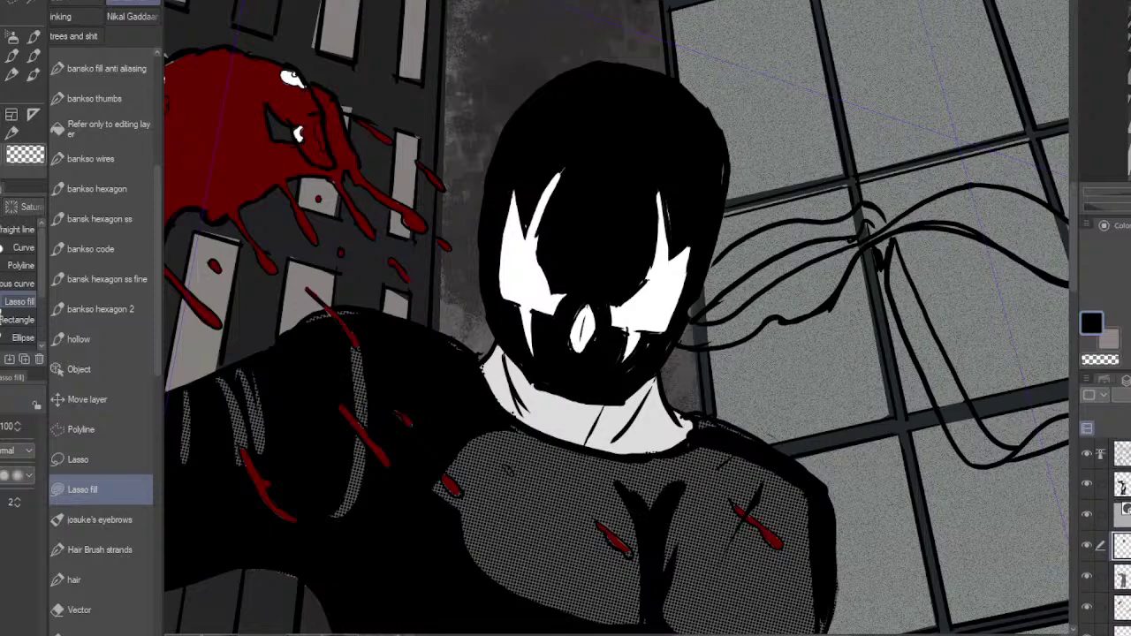
click(1120, 454)
key(ctrl+b)
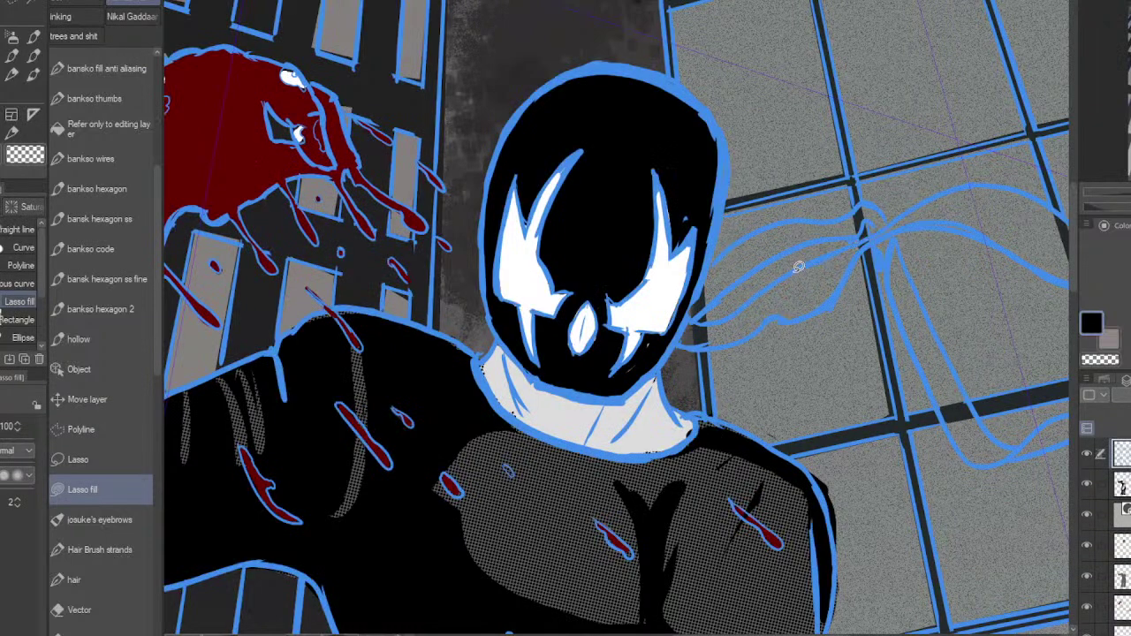
click(1121, 545)
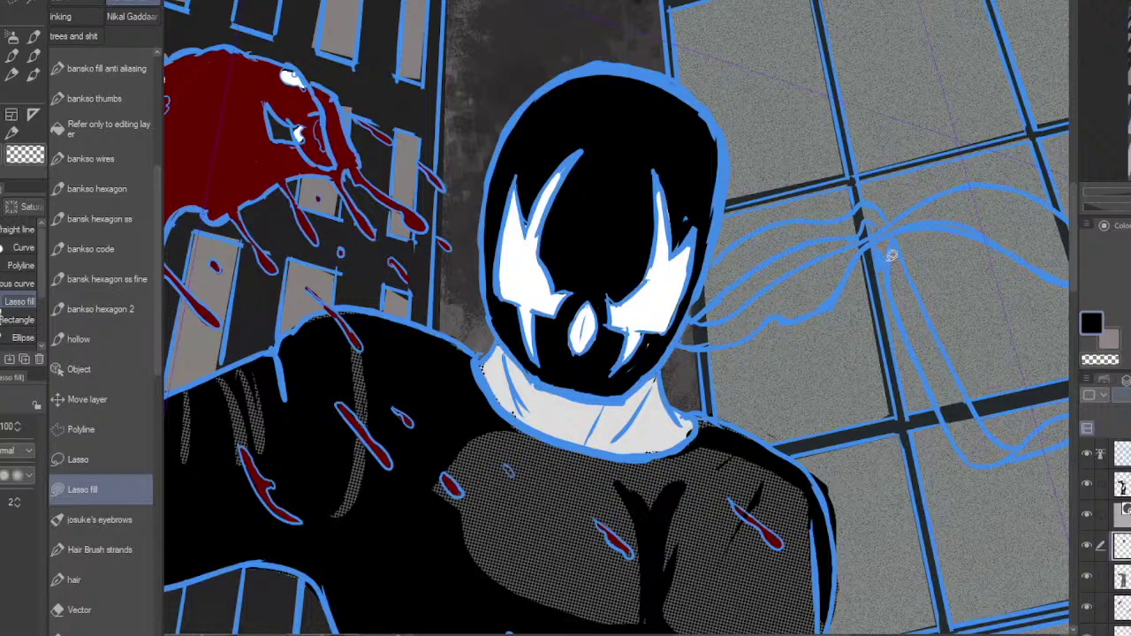
Step: Lasso fill the two mask straps between the back of the head and the knot with black
mouse_move(914, 205)
mouse_down()
mouse_move(744, 303)
mouse_move(686, 318)
mouse_move(682, 339)
mouse_move(709, 347)
mouse_move(812, 311)
mouse_move(905, 210)
mouse_up()
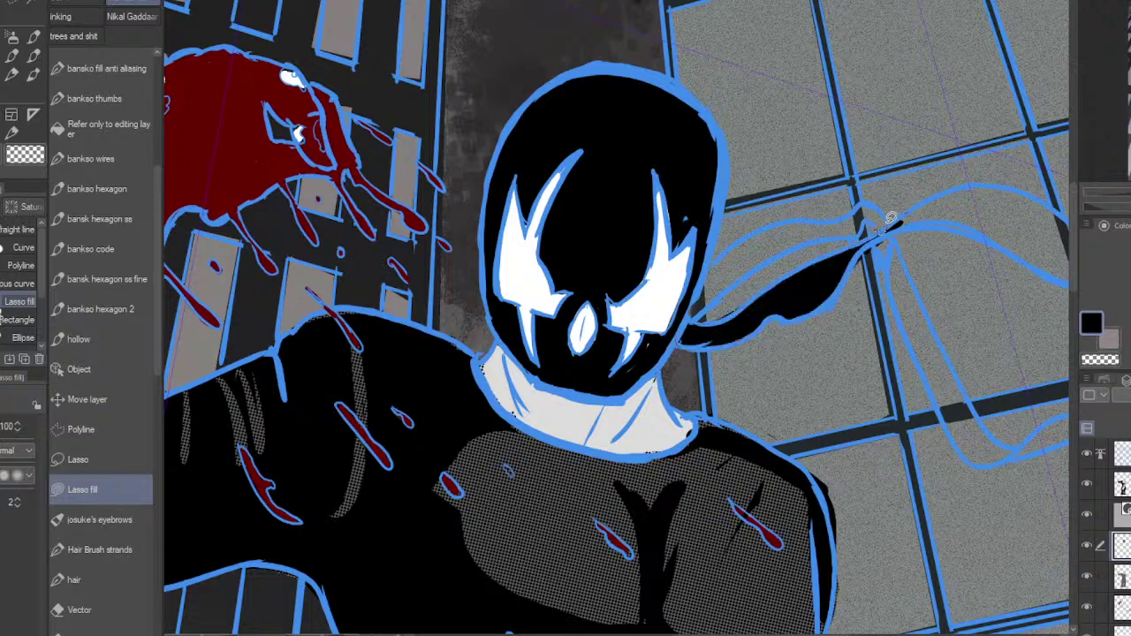
drag(874, 216, 869, 218)
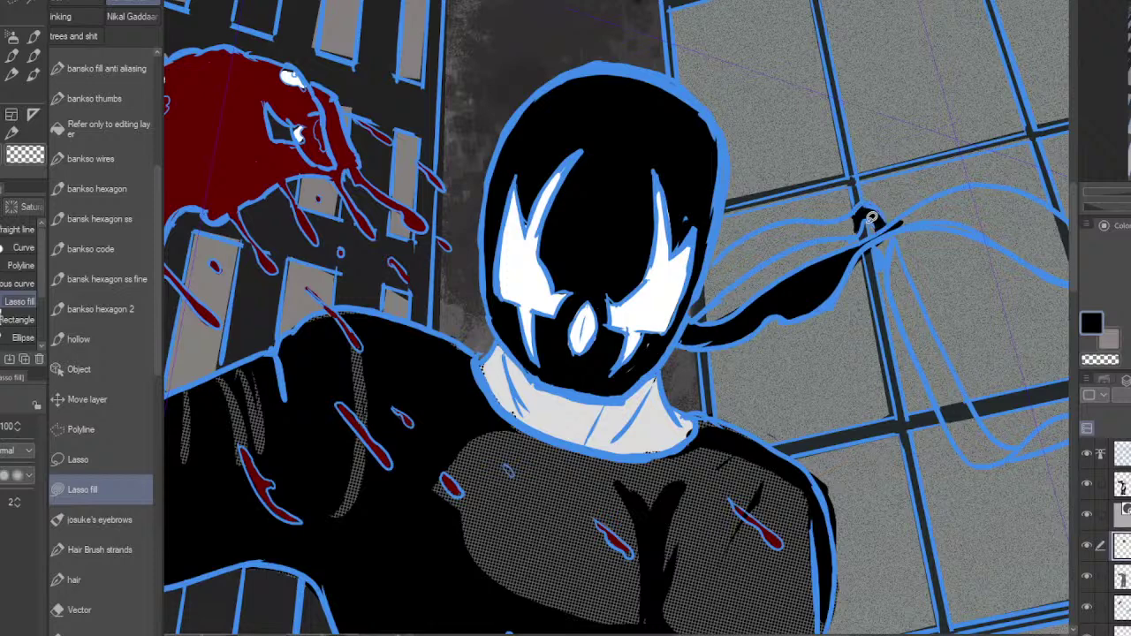
mouse_move(745, 280)
mouse_down()
mouse_move(692, 312)
mouse_move(707, 268)
mouse_move(777, 221)
mouse_up()
drag(864, 208, 870, 214)
Step: Lasso fill the hanging section of the lower ribbon tail, from the knot down to its bend, with black
drag(928, 305, 844, 302)
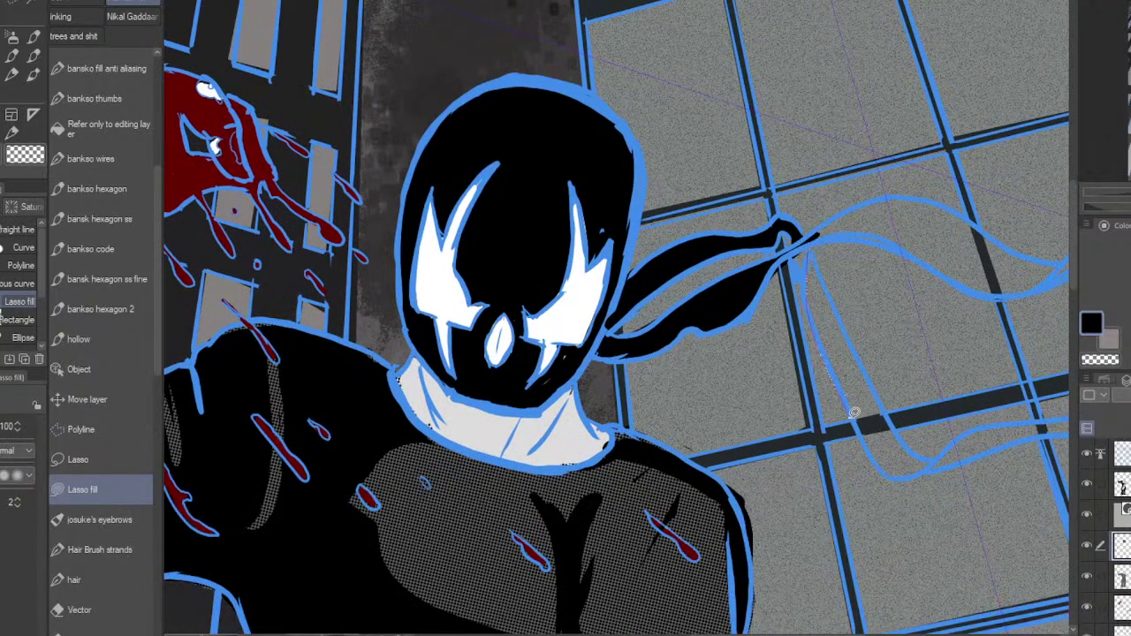
mouse_move(855, 412)
mouse_down()
mouse_move(889, 468)
mouse_move(933, 466)
mouse_move(878, 380)
mouse_up()
drag(847, 316, 810, 242)
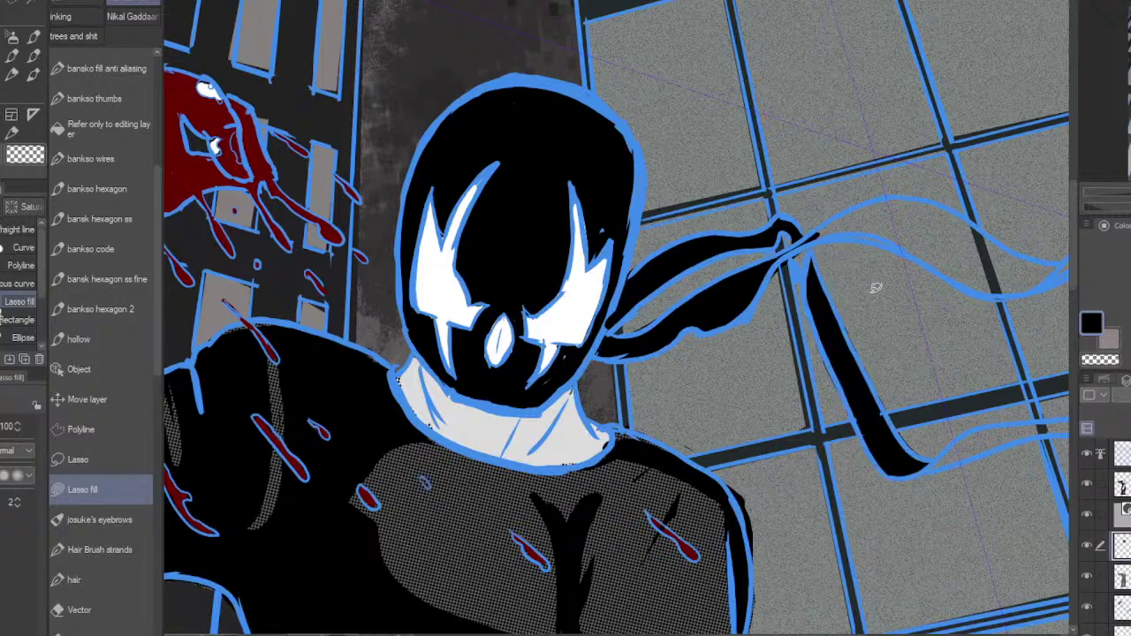
Step: Lasso fill the rest of the lower ribbon tail with black, from its bend out to the flared end
mouse_move(1005, 455)
mouse_down()
mouse_move(935, 424)
mouse_move(818, 459)
mouse_up()
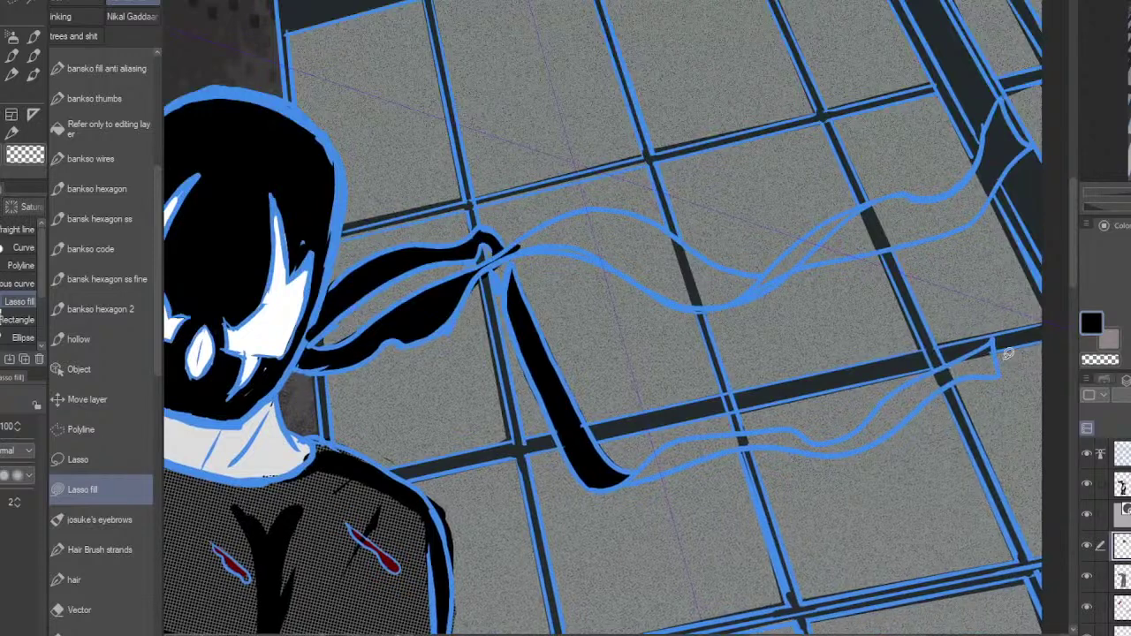
mouse_move(988, 341)
mouse_down()
mouse_move(999, 371)
mouse_move(960, 377)
mouse_move(880, 437)
mouse_move(922, 423)
mouse_move(998, 335)
mouse_move(1000, 370)
mouse_move(923, 405)
mouse_up()
drag(873, 438, 885, 397)
drag(936, 369, 983, 353)
mouse_move(880, 406)
mouse_down()
mouse_move(844, 436)
mouse_move(800, 431)
mouse_move(816, 447)
mouse_move(851, 450)
mouse_move(887, 427)
mouse_up()
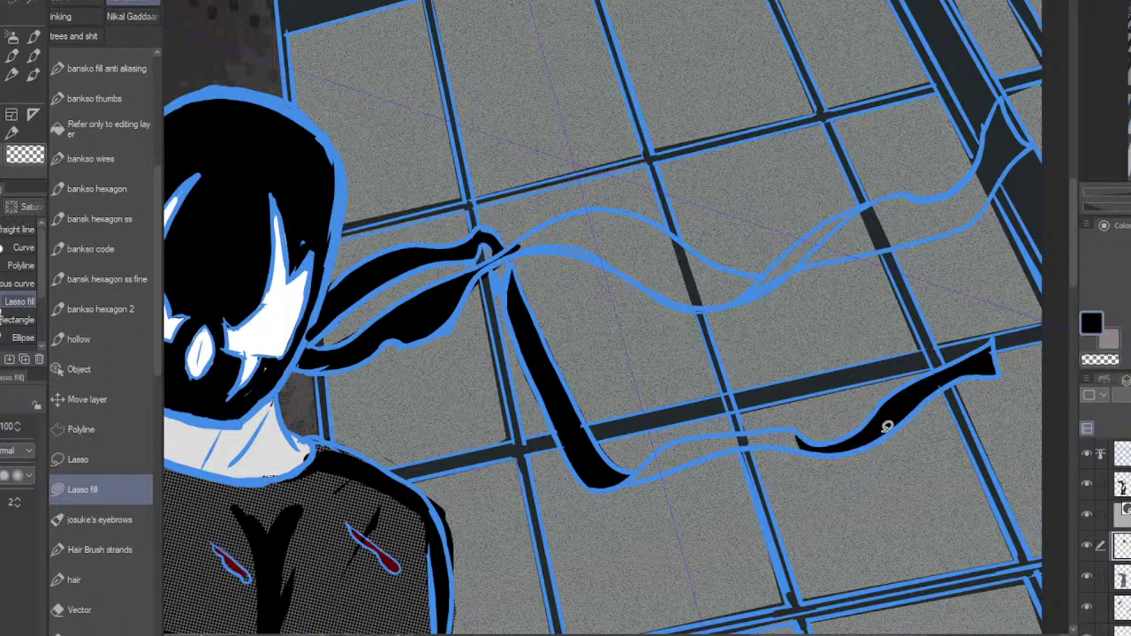
mouse_move(797, 425)
mouse_down()
mouse_move(683, 435)
mouse_move(664, 471)
mouse_up()
drag(752, 446, 829, 444)
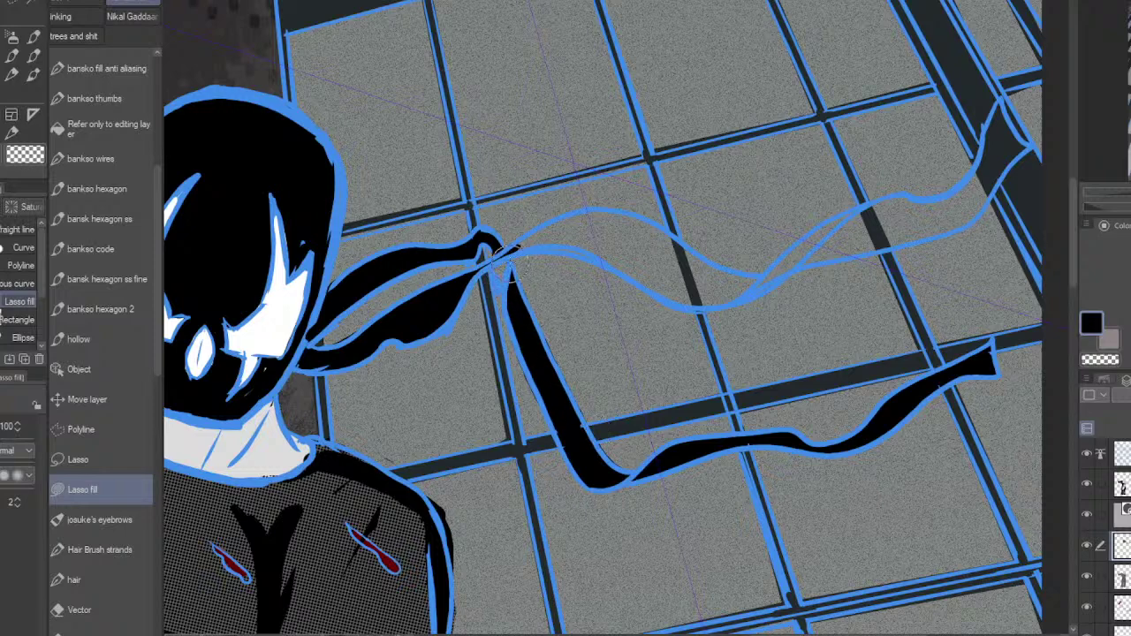
Step: Lasso fill the upper ribbon tail with black from the knot to its tip at the building's edge
mouse_move(549, 224)
mouse_down()
mouse_move(601, 208)
mouse_move(649, 215)
mouse_move(755, 285)
mouse_move(705, 304)
mouse_move(600, 252)
mouse_move(514, 246)
mouse_move(552, 220)
mouse_move(520, 241)
mouse_move(604, 228)
mouse_move(578, 250)
mouse_move(608, 249)
mouse_move(601, 230)
mouse_move(568, 222)
mouse_move(568, 213)
mouse_move(610, 208)
mouse_move(712, 266)
mouse_move(771, 280)
mouse_move(736, 265)
mouse_move(777, 260)
mouse_move(892, 194)
mouse_move(924, 198)
mouse_move(926, 222)
mouse_move(871, 246)
mouse_up()
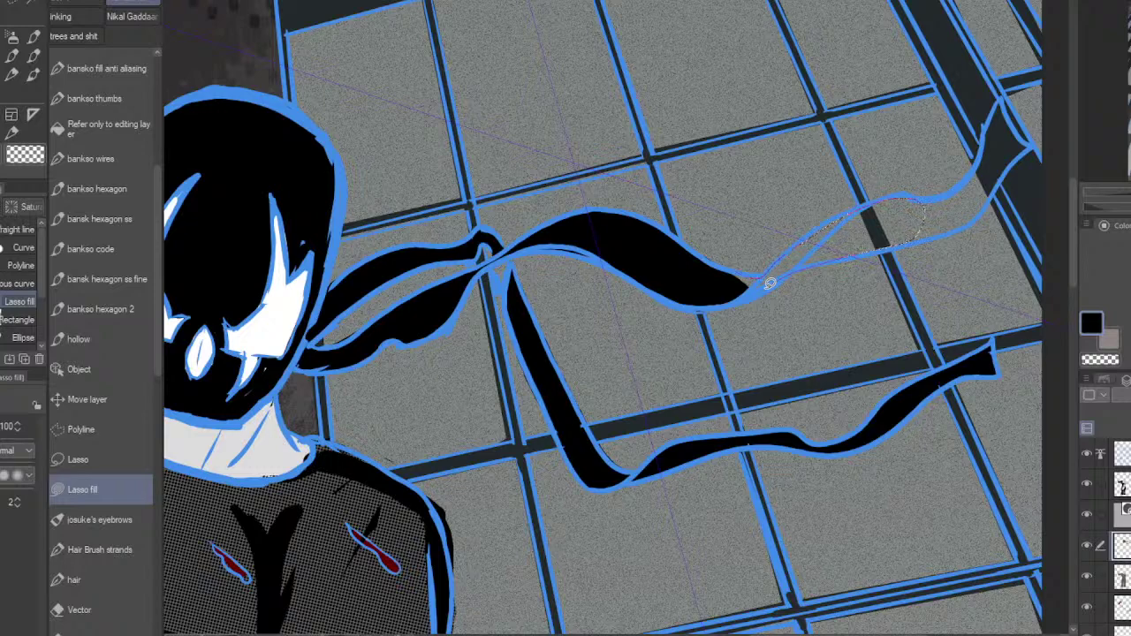
drag(770, 283, 772, 261)
mouse_move(937, 227)
mouse_down()
mouse_move(799, 279)
mouse_move(714, 281)
mouse_move(857, 239)
mouse_move(898, 155)
mouse_move(930, 200)
mouse_move(878, 266)
mouse_move(813, 293)
mouse_move(764, 286)
mouse_up()
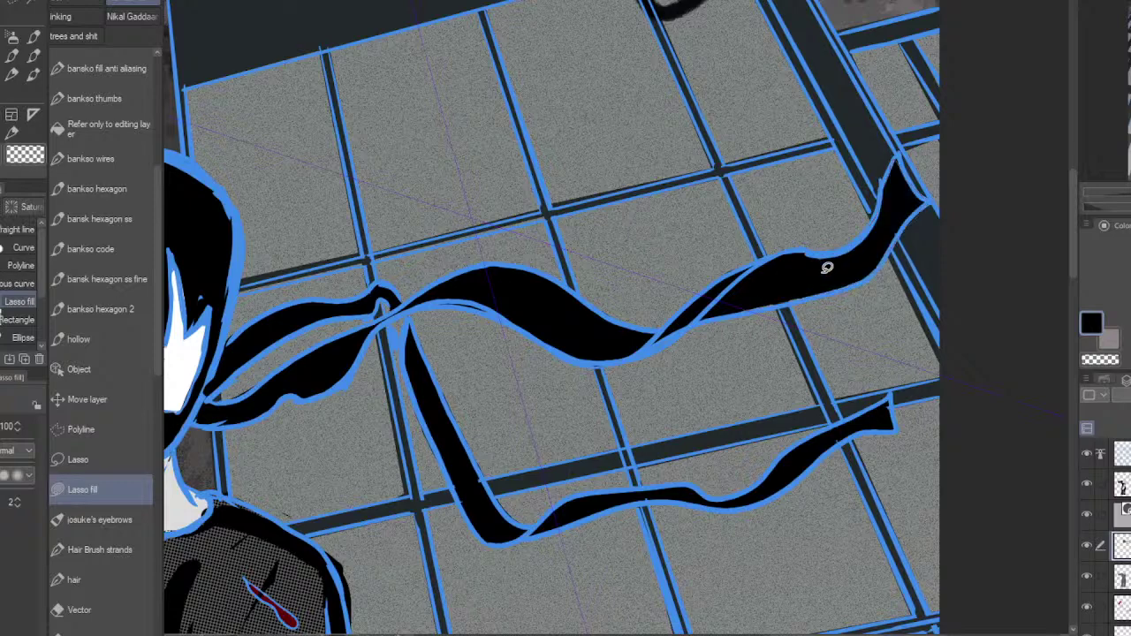
Step: Select the line art layer and turn off its blue layer colour to review the whole illustration with black lines
drag(642, 407, 893, 362)
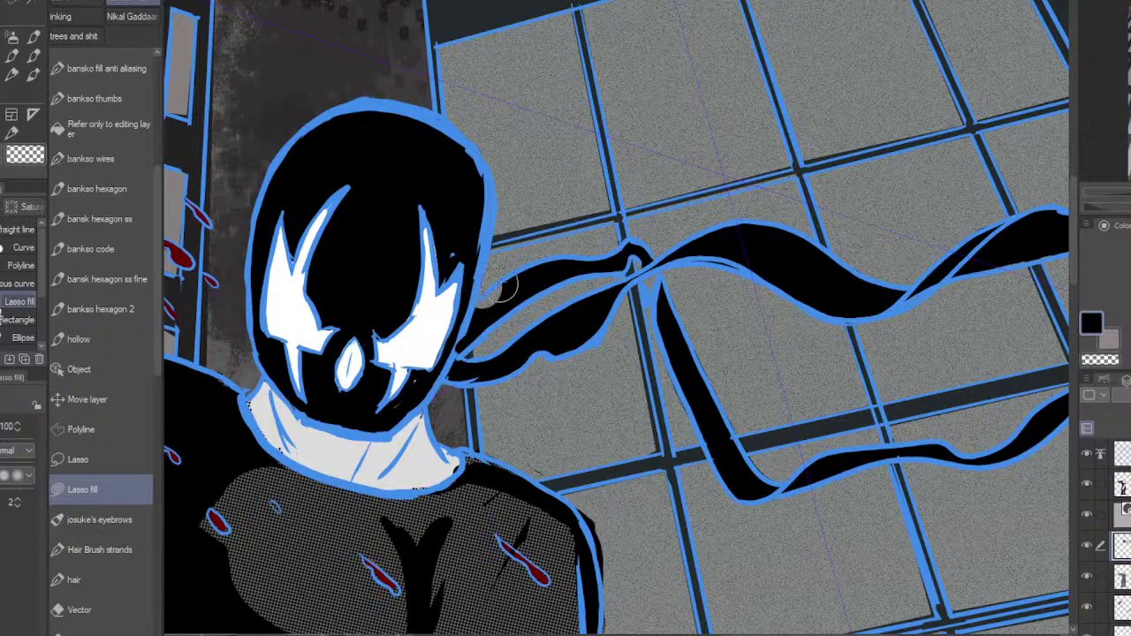
drag(477, 314, 506, 282)
click(1121, 453)
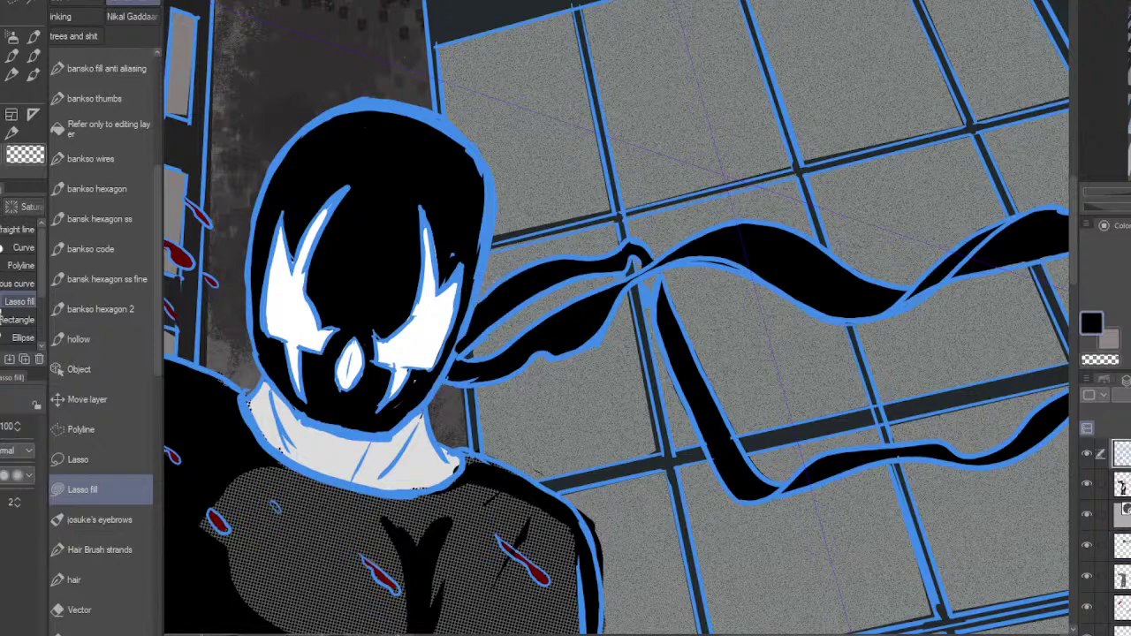
key(ctrl+b)
scroll(910, 517, down, 4)
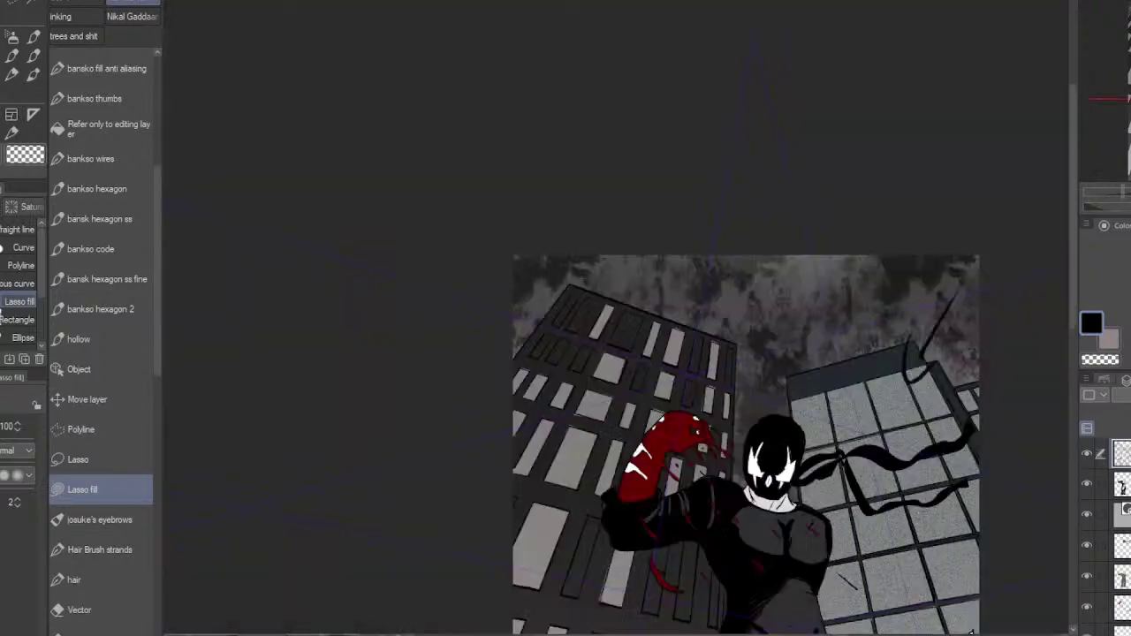
drag(924, 515, 879, 209)
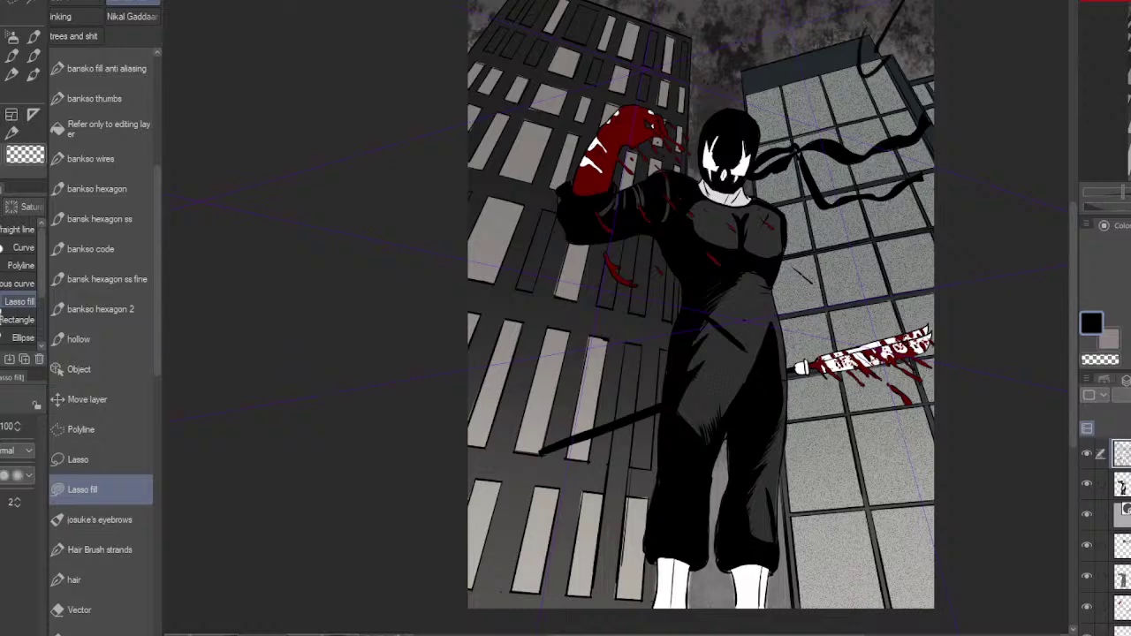
Step: Make the layer with the suit's black shadows active and choose the bansko brush for inking the chest
click(1087, 484)
click(1087, 484)
click(1115, 485)
drag(1020, 15, 1004, 149)
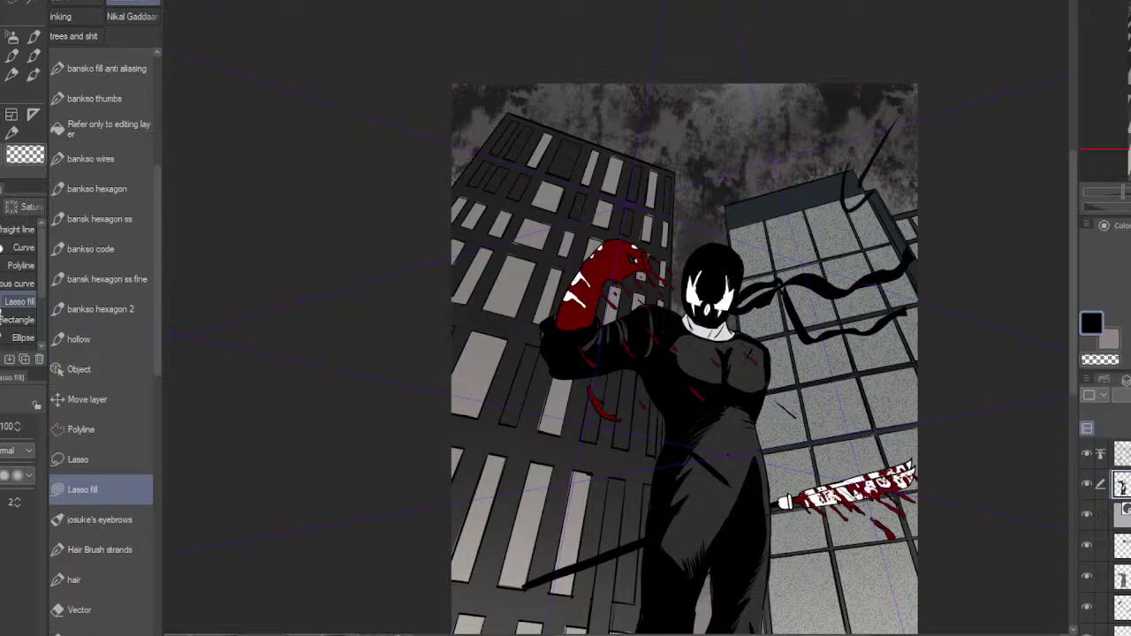
drag(833, 335, 858, 302)
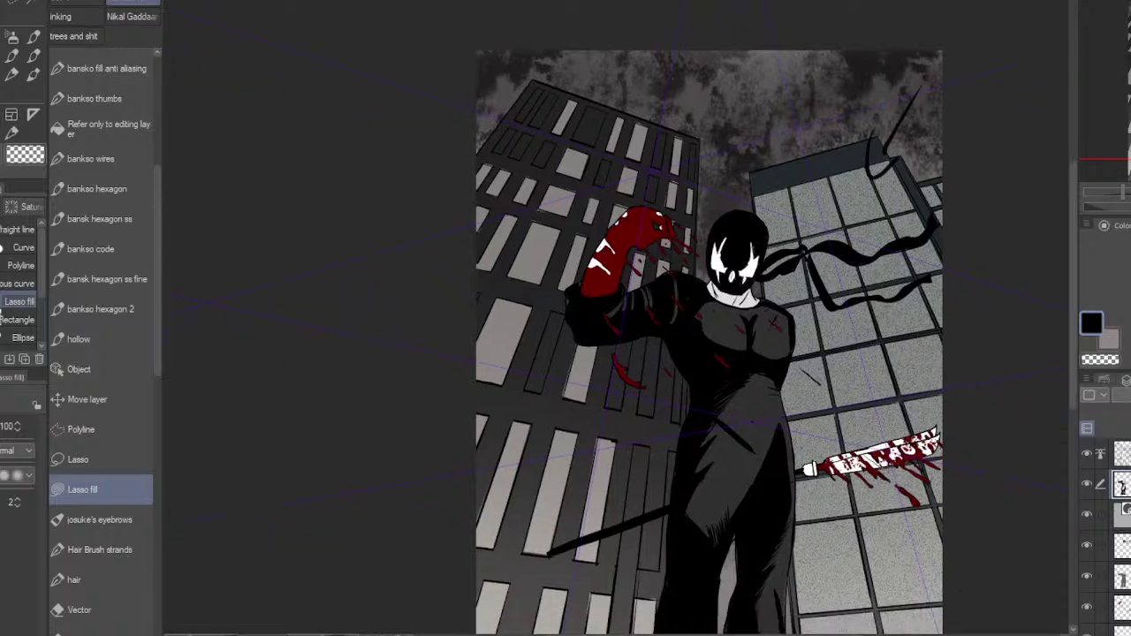
scroll(774, 338, up, 3)
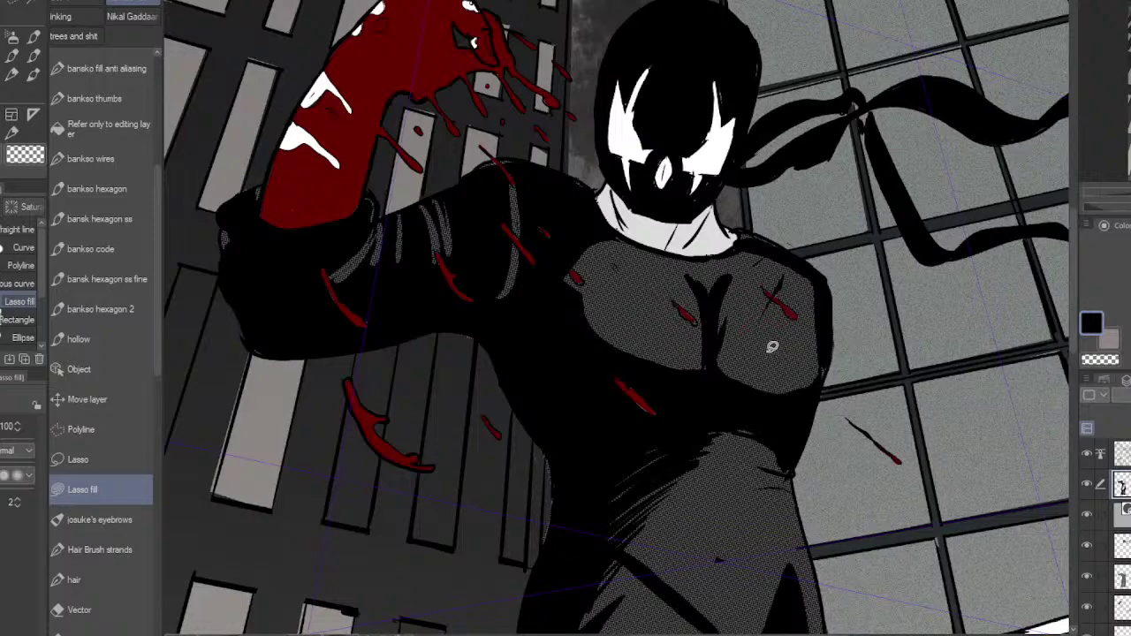
scroll(722, 316, up, 2)
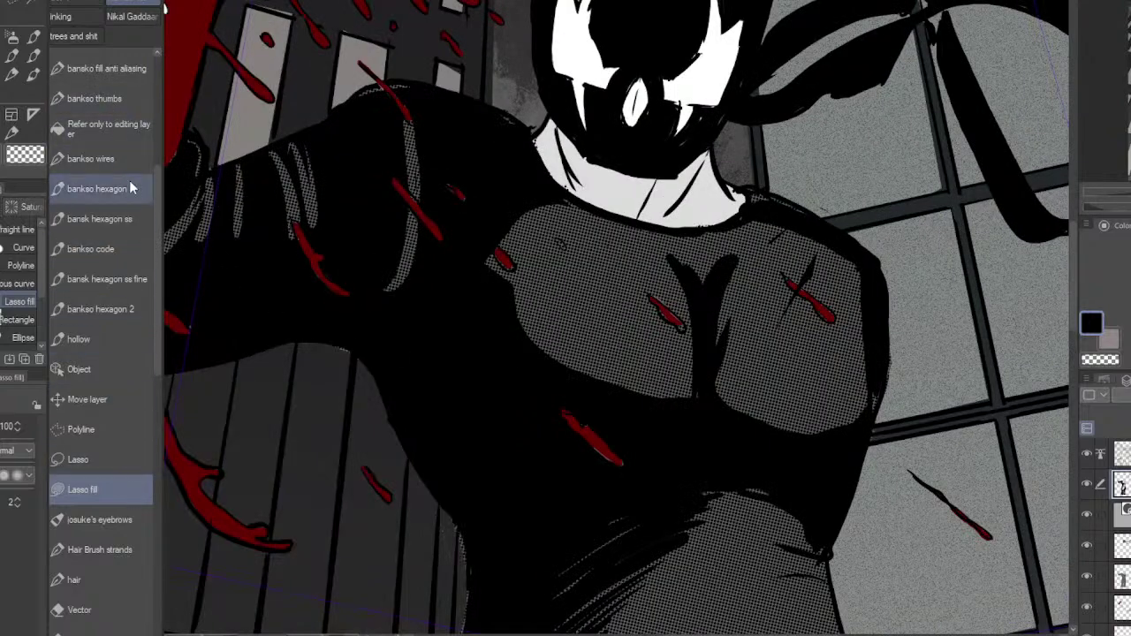
scroll(154, 140, up, 4)
scroll(156, 139, up, 3)
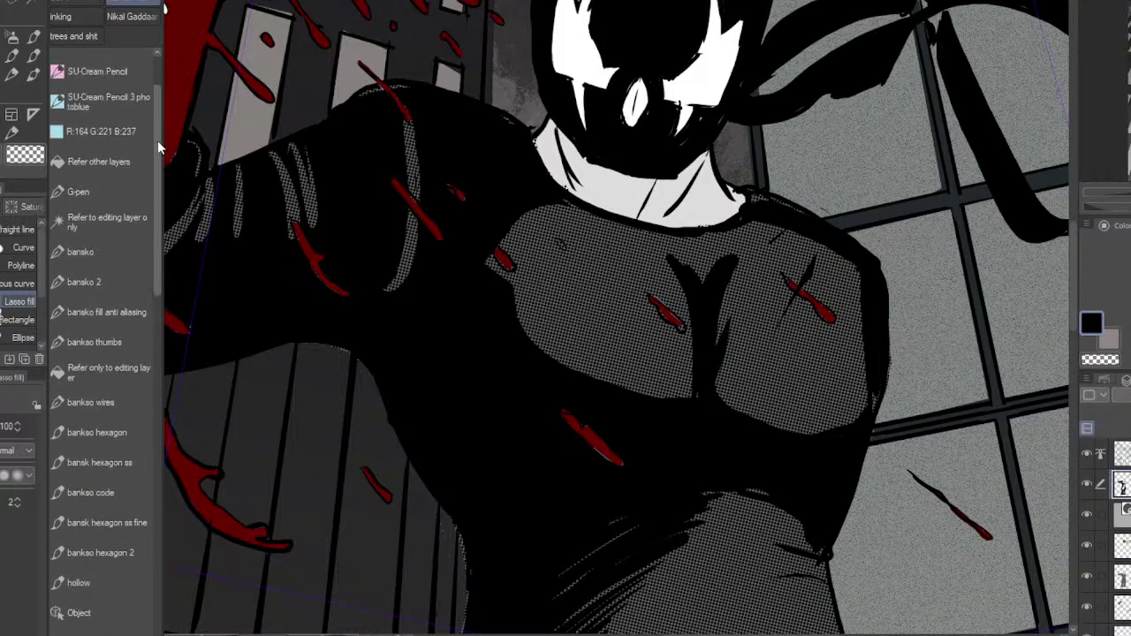
scroll(160, 137, down, 1)
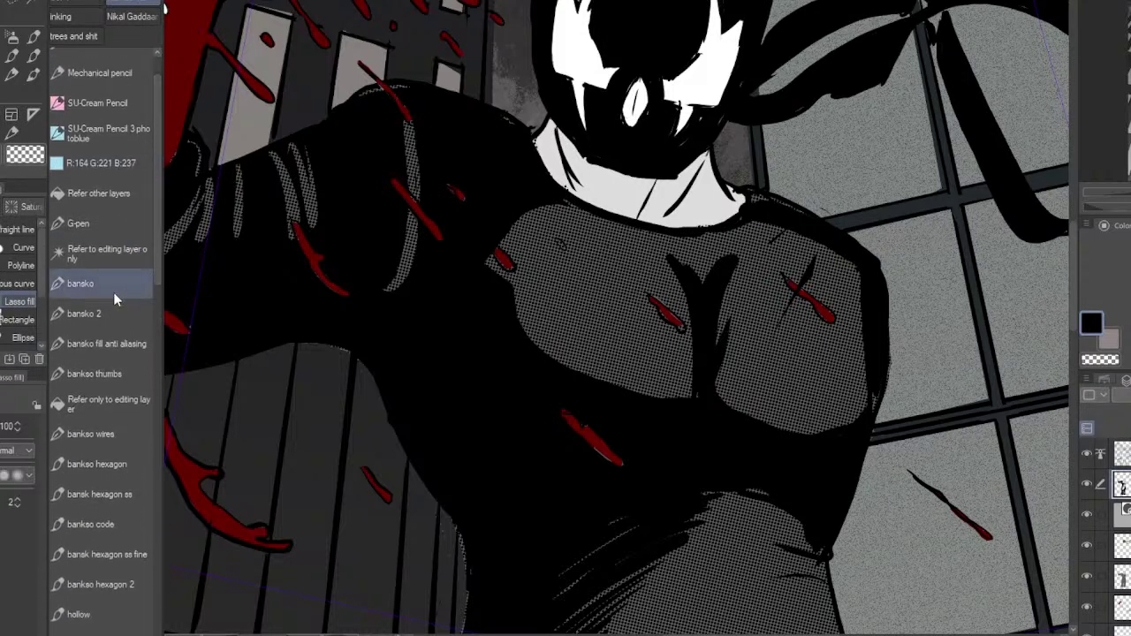
click(114, 287)
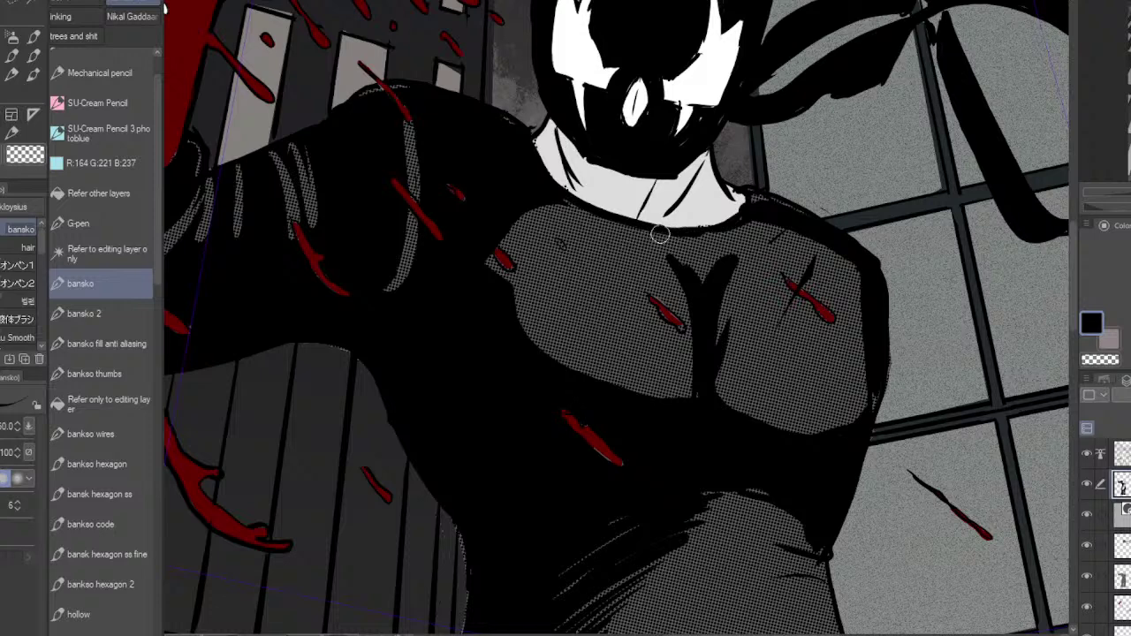
Step: Try black bansko strokes below the collar and across the chest, and undo them
mouse_move(675, 235)
mouse_down()
mouse_move(754, 250)
mouse_move(703, 232)
mouse_up()
key(ctrl+z)
key(ctrl+z)
key(ctrl+z)
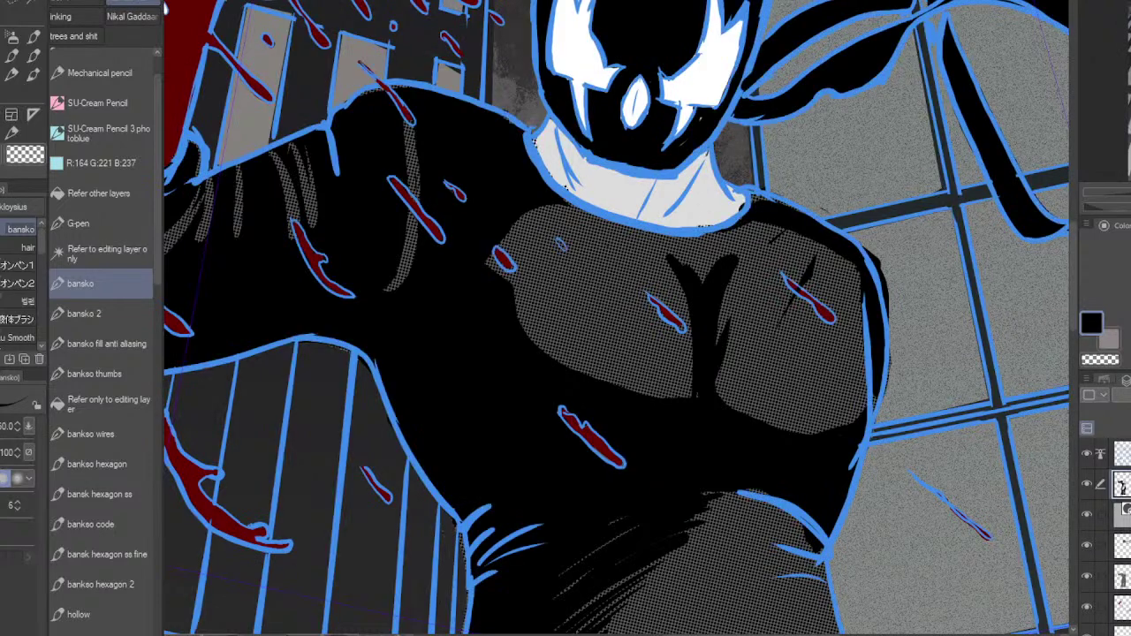
click(1087, 484)
click(1087, 484)
mouse_move(705, 236)
mouse_down()
mouse_move(764, 264)
mouse_move(789, 393)
mouse_up()
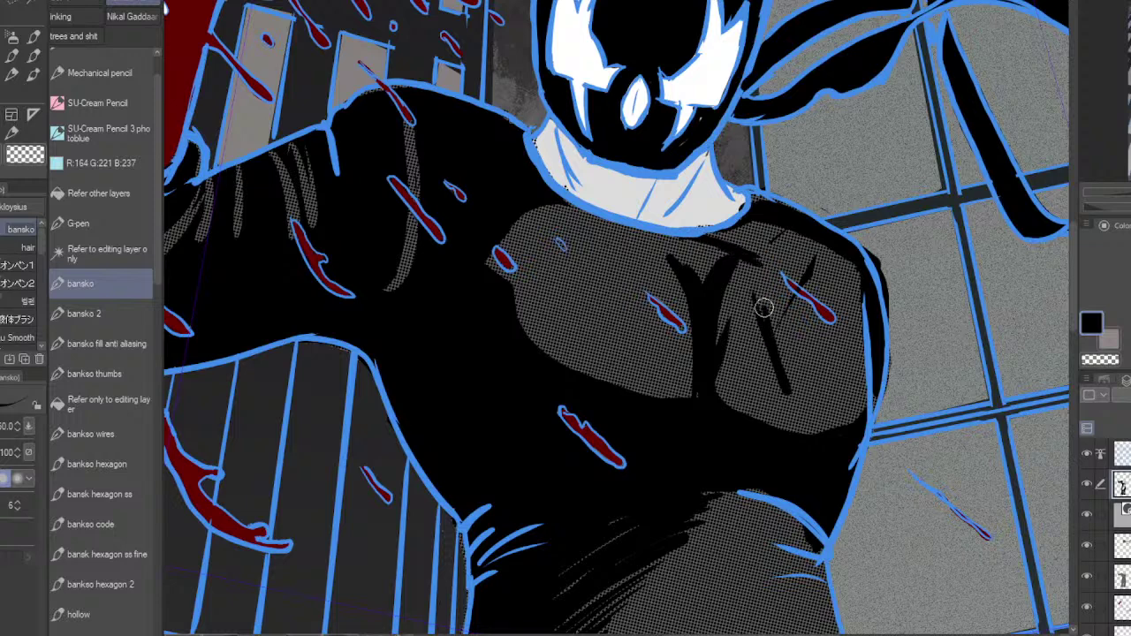
key(ctrl+z)
key(ctrl+z)
key(ctrl+z)
key(ctrl+z)
key(ctrl+z)
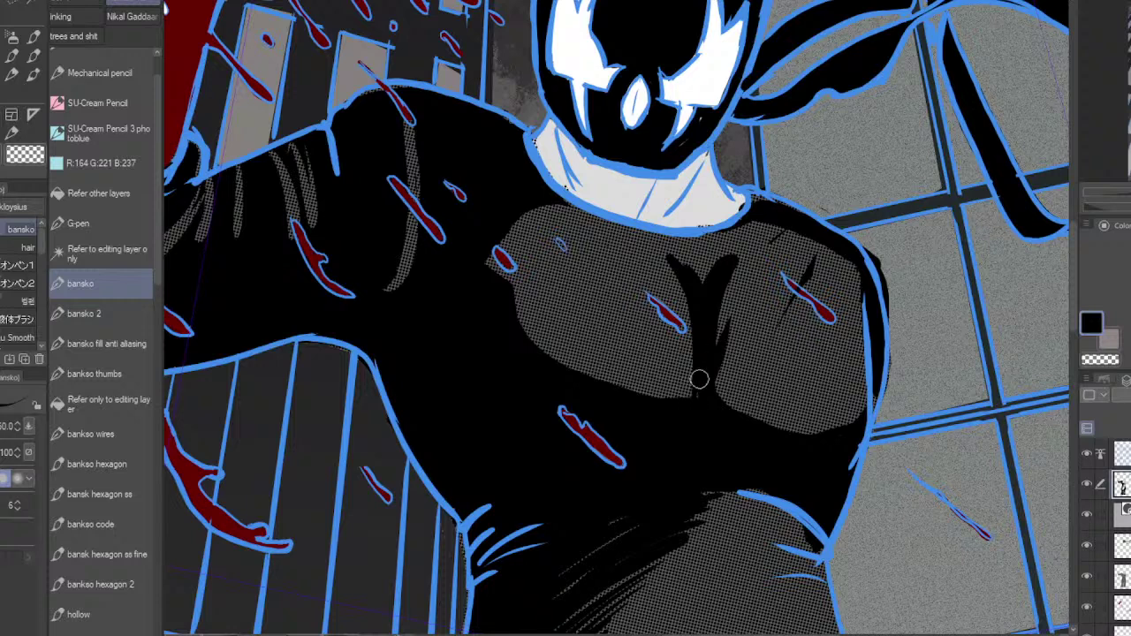
Step: Hatch black strokes outward from the lower half of the chest's centre line onto both pectorals
drag(692, 379, 656, 351)
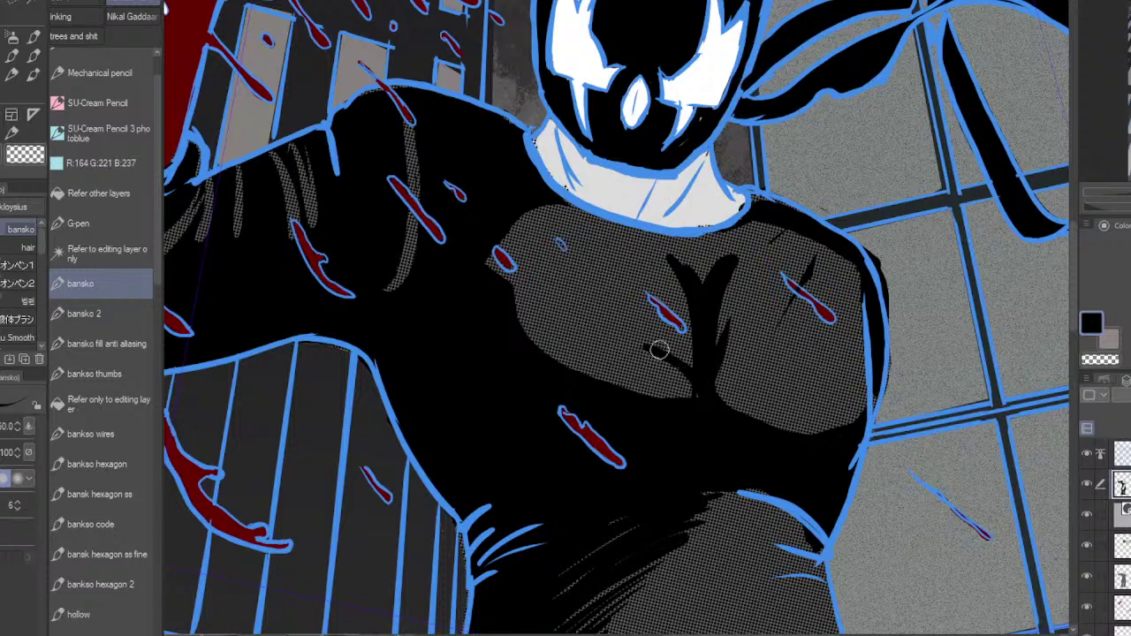
mouse_move(707, 393)
mouse_down()
mouse_move(760, 376)
mouse_move(711, 370)
mouse_move(758, 356)
mouse_move(711, 371)
mouse_move(760, 346)
mouse_up()
mouse_move(723, 347)
mouse_down()
mouse_move(746, 339)
mouse_move(730, 343)
mouse_move(737, 336)
mouse_up()
mouse_move(698, 362)
mouse_down()
mouse_move(630, 330)
mouse_move(704, 341)
mouse_move(635, 326)
mouse_move(694, 308)
mouse_move(648, 300)
mouse_up()
Step: Hatch the outer edge of the pectoral beside the raised arm in black, using the bansko 2 brush for the finer strokes
drag(500, 300, 531, 289)
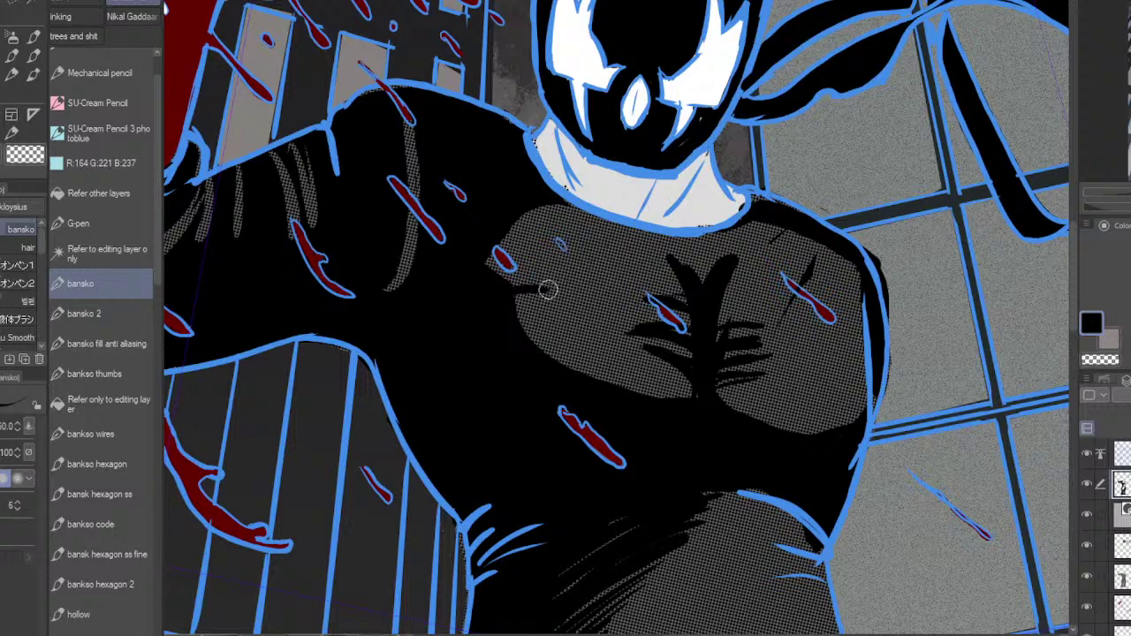
click(111, 317)
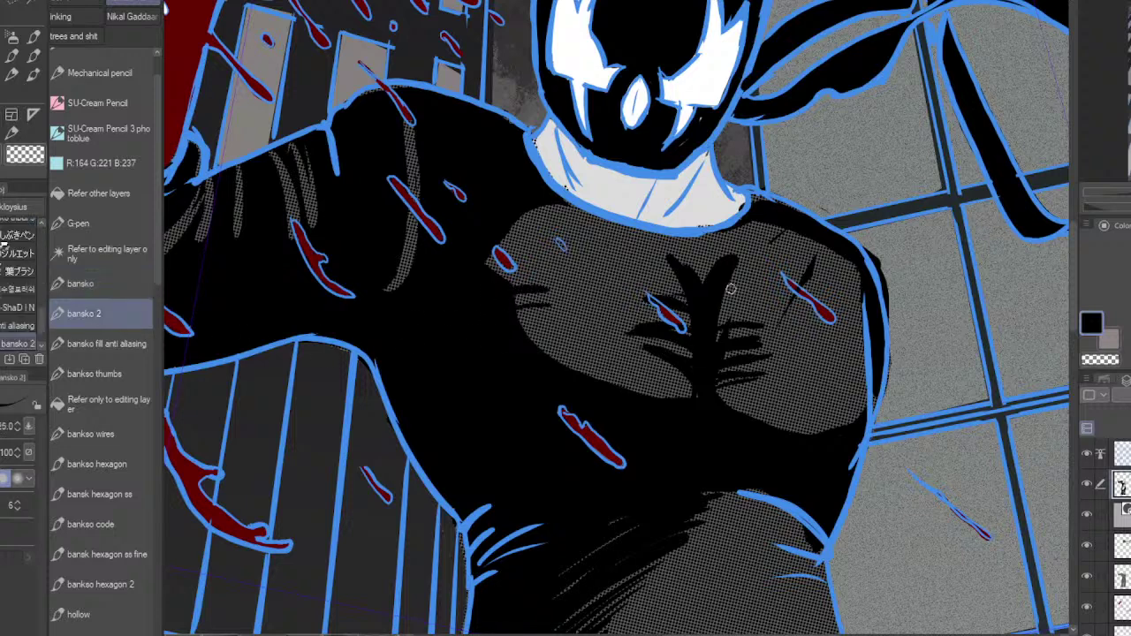
drag(498, 331, 556, 322)
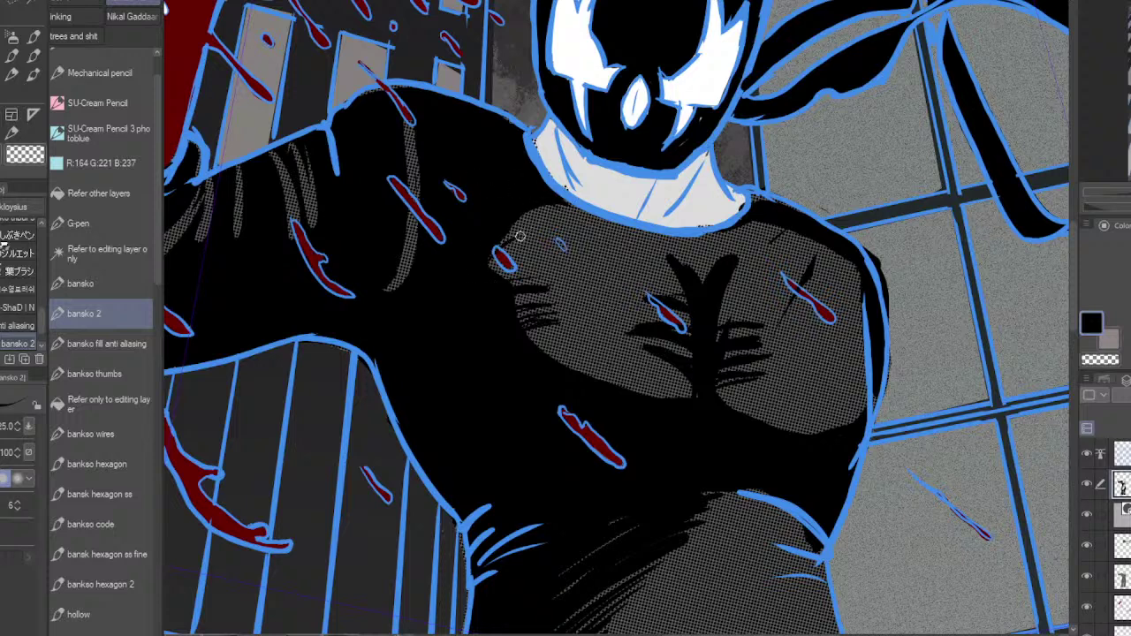
mouse_move(538, 228)
mouse_down()
mouse_move(482, 280)
mouse_move(552, 249)
mouse_move(530, 278)
mouse_move(494, 276)
mouse_up()
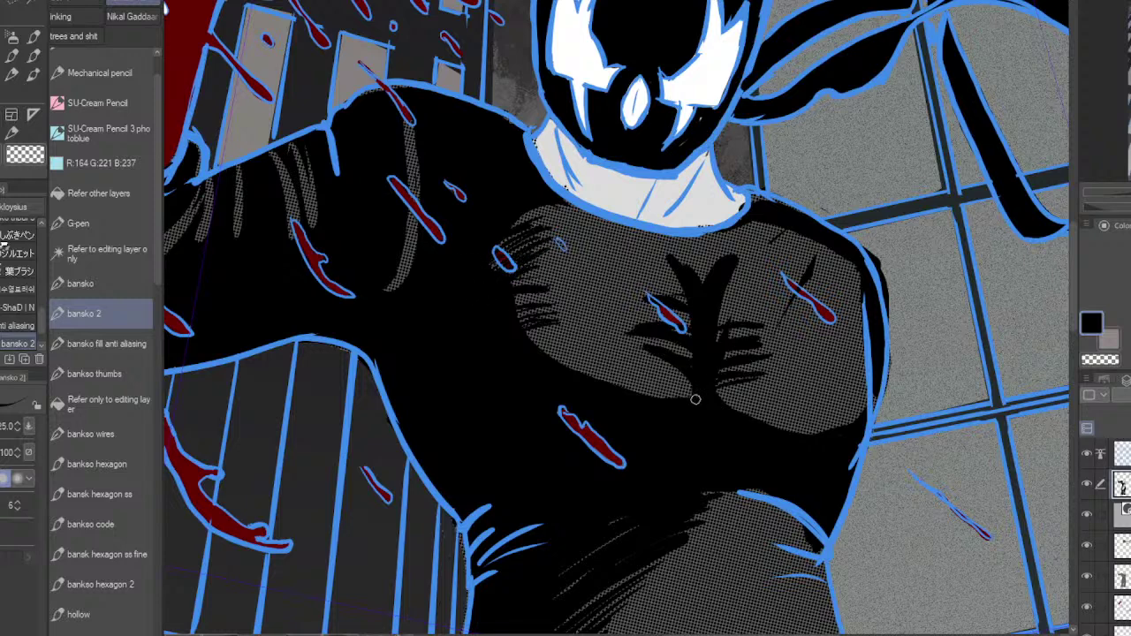
Step: Add fine black hatching to the lower pectoral edges, the top of the shoulder beside the collar and the chest's Y-shaped crease
drag(694, 398, 607, 375)
mouse_move(863, 409)
mouse_down()
mouse_move(795, 389)
mouse_move(824, 393)
mouse_move(804, 381)
mouse_move(822, 362)
mouse_up()
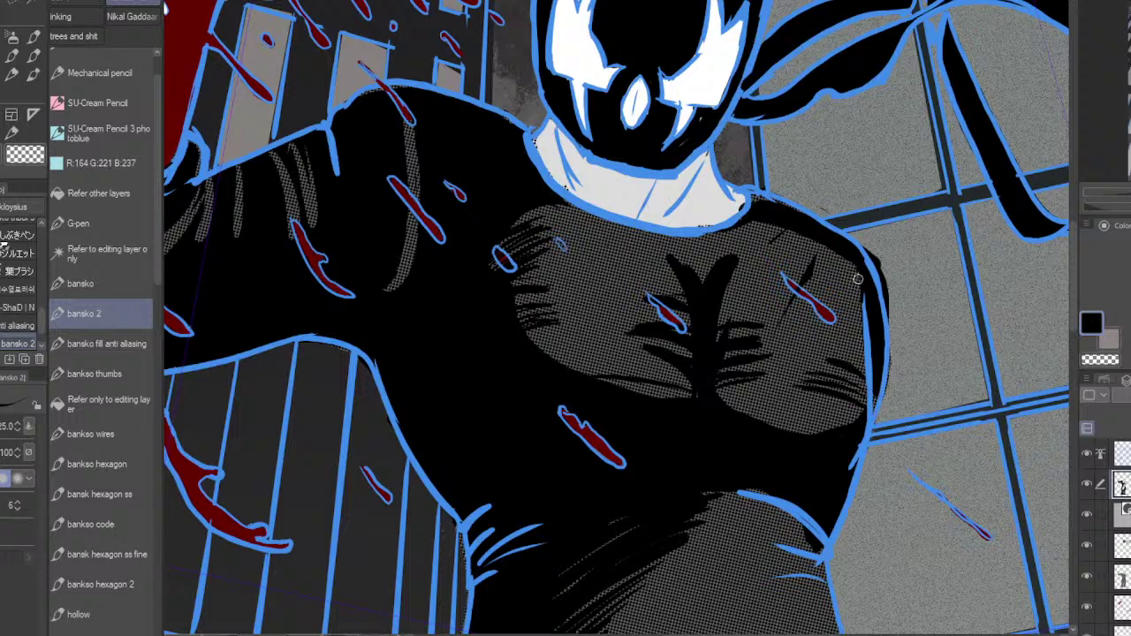
mouse_move(770, 207)
mouse_down()
mouse_move(762, 201)
mouse_move(783, 218)
mouse_move(773, 218)
mouse_up()
key(bracketleft)
key(bracketleft)
key(bracketleft)
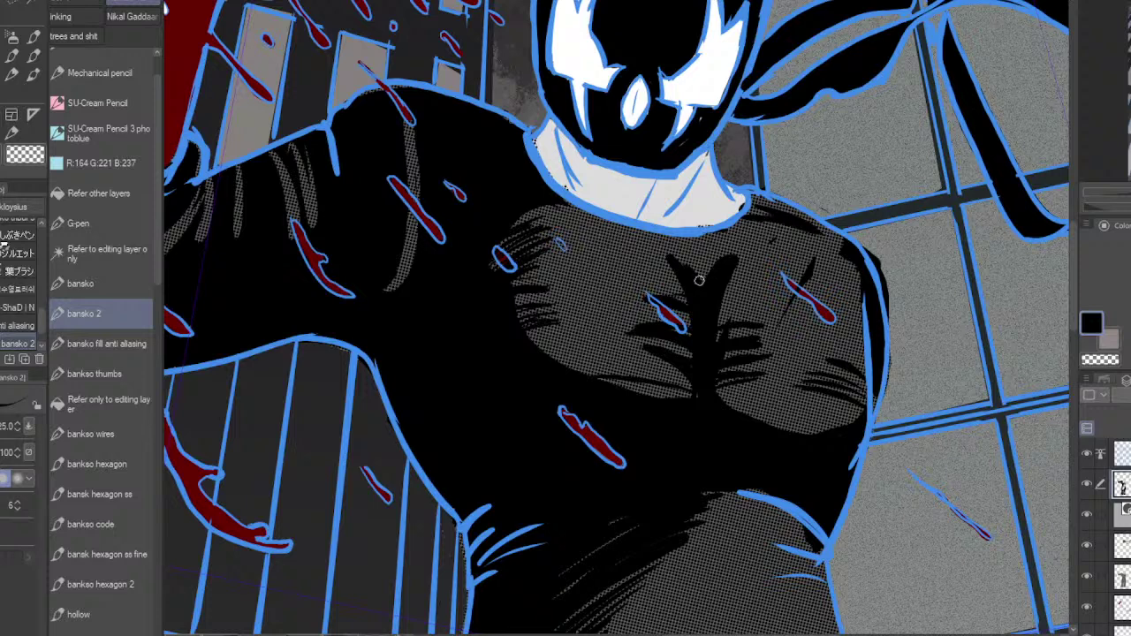
drag(702, 292, 667, 248)
mouse_move(745, 275)
mouse_down()
mouse_move(703, 324)
mouse_move(751, 285)
mouse_move(716, 331)
mouse_move(754, 263)
mouse_move(729, 287)
mouse_up()
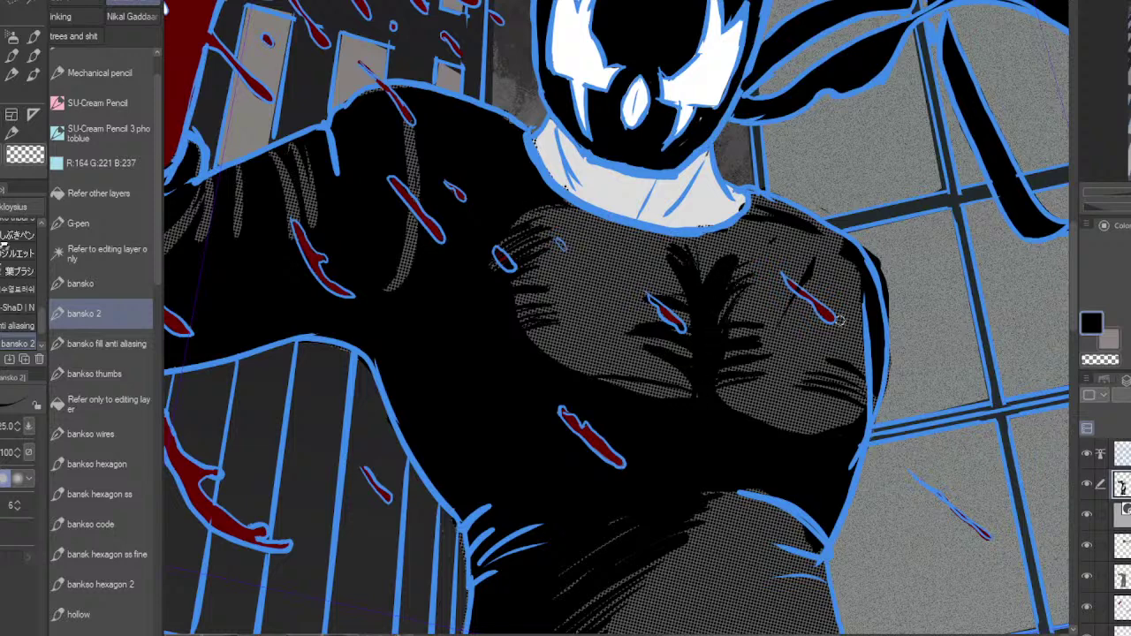
Step: Hatch black bansko strokes along the diagonal shadow edge of the abdomen, from below the chest to the hip
drag(654, 477, 728, 248)
drag(547, 539, 705, 224)
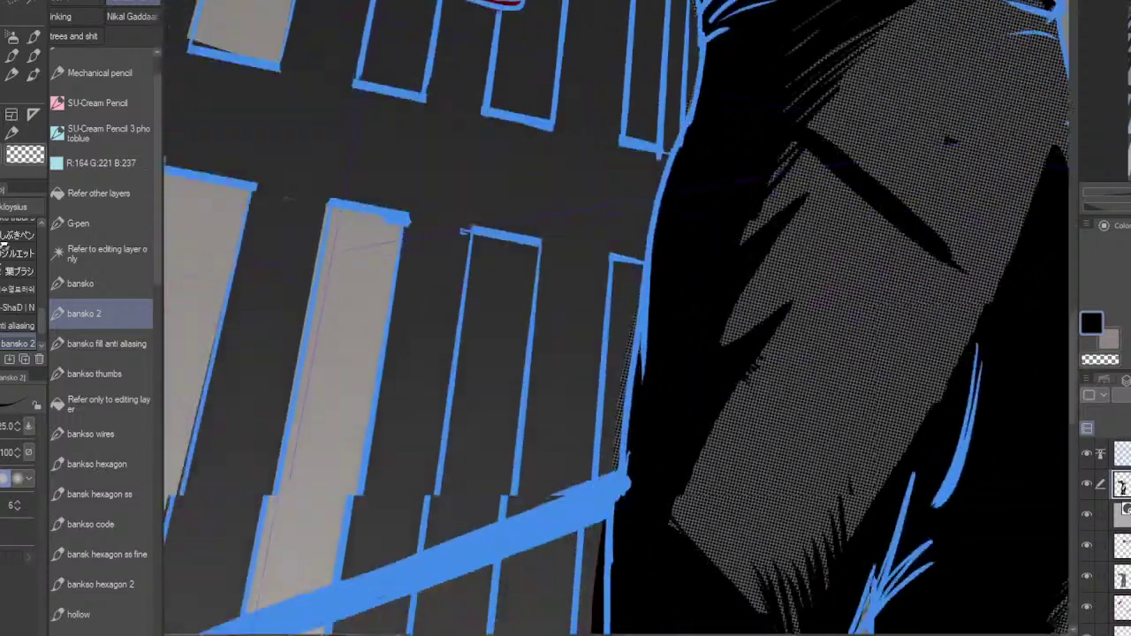
mouse_move(612, 629)
mouse_down()
mouse_move(579, 207)
mouse_move(600, 282)
mouse_move(619, 296)
mouse_up()
drag(608, 383, 621, 173)
drag(707, 133, 503, 413)
mouse_move(610, 203)
mouse_down()
mouse_move(483, 510)
mouse_move(588, 373)
mouse_move(599, 426)
mouse_move(632, 279)
mouse_move(662, 477)
mouse_move(630, 499)
mouse_up()
mouse_move(878, 272)
mouse_down()
mouse_move(831, 272)
mouse_move(884, 282)
mouse_move(835, 275)
mouse_up()
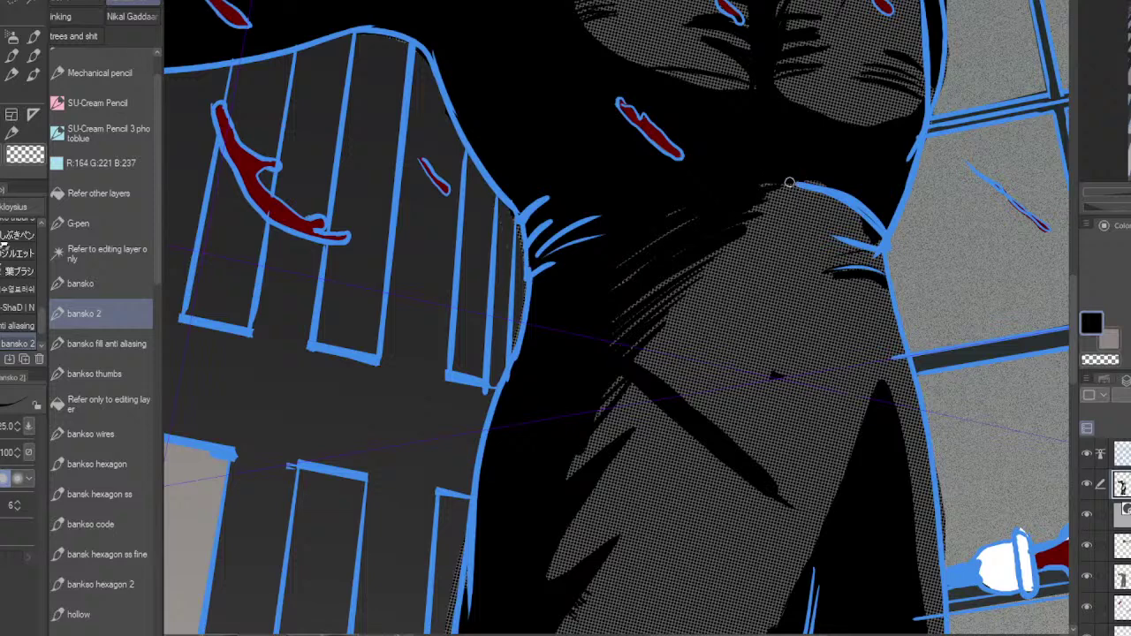
click(119, 291)
drag(771, 203, 679, 274)
drag(750, 223, 658, 309)
mouse_move(734, 243)
mouse_down()
mouse_move(650, 315)
mouse_move(729, 259)
mouse_move(626, 354)
mouse_up()
drag(728, 258, 619, 363)
drag(713, 277, 599, 419)
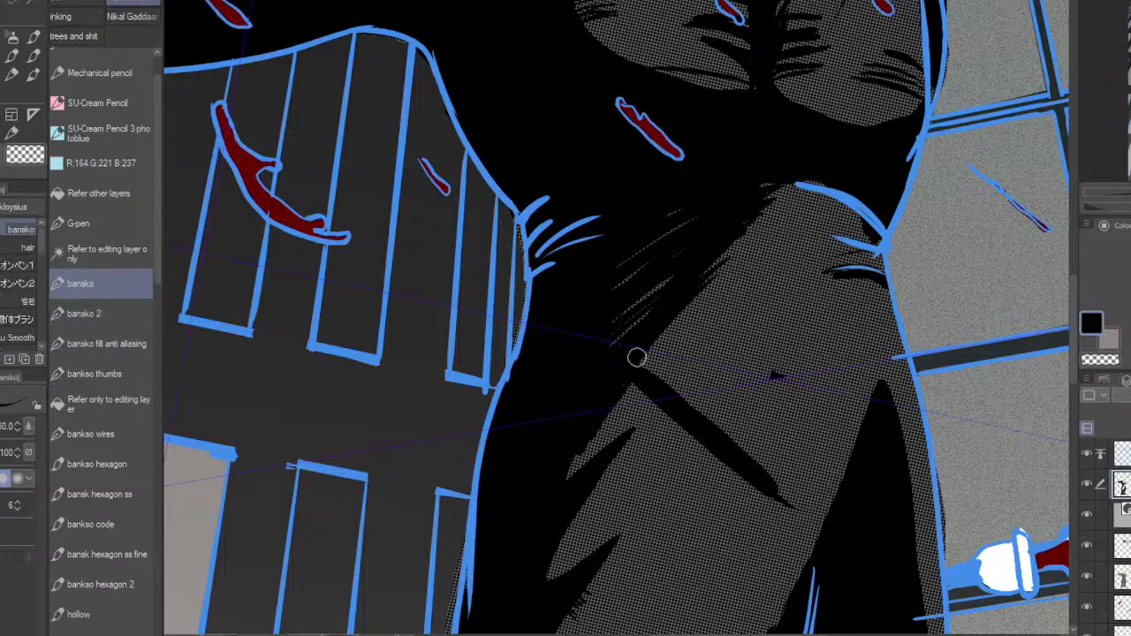
drag(695, 307, 577, 470)
drag(663, 348, 560, 513)
drag(649, 374, 596, 448)
Step: Break up the jagged shadow edge along the outer thigh with long diagonal black hatch strokes
drag(860, 339, 996, 192)
mouse_move(795, 242)
mouse_down()
mouse_move(719, 322)
mouse_move(811, 257)
mouse_move(716, 338)
mouse_up()
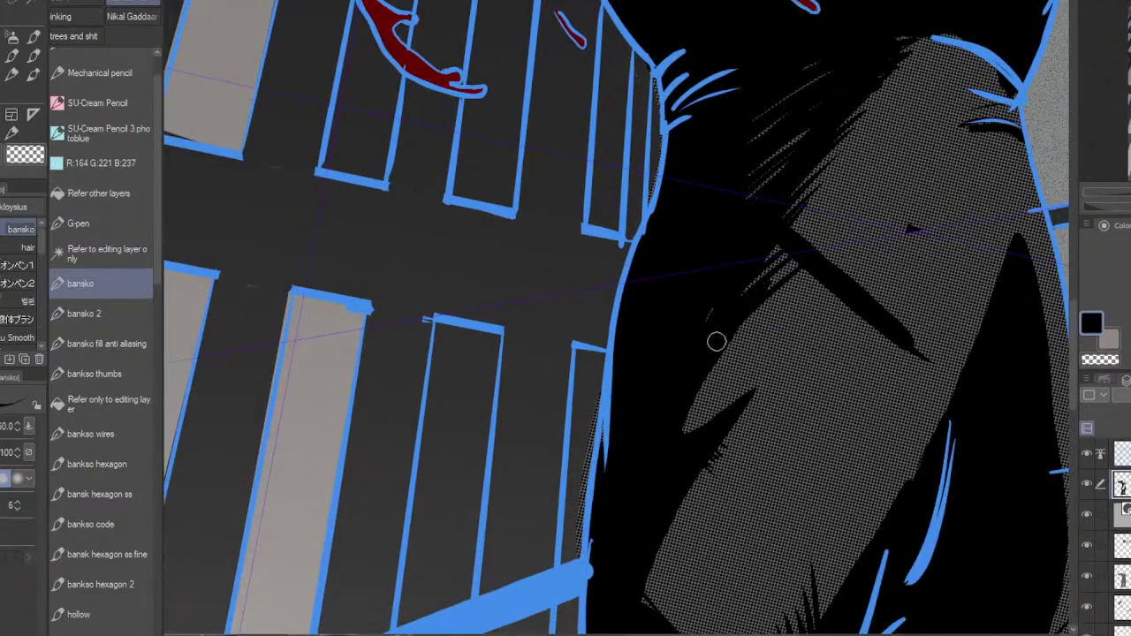
mouse_move(803, 273)
mouse_down()
mouse_move(707, 380)
mouse_move(692, 439)
mouse_up()
drag(796, 318, 702, 411)
mouse_move(763, 365)
mouse_down()
mouse_move(728, 406)
mouse_move(647, 594)
mouse_up()
drag(751, 417, 650, 597)
mouse_move(990, 332)
mouse_down()
mouse_move(966, 166)
mouse_move(1002, 169)
mouse_up()
drag(761, 262, 674, 407)
drag(724, 352, 666, 449)
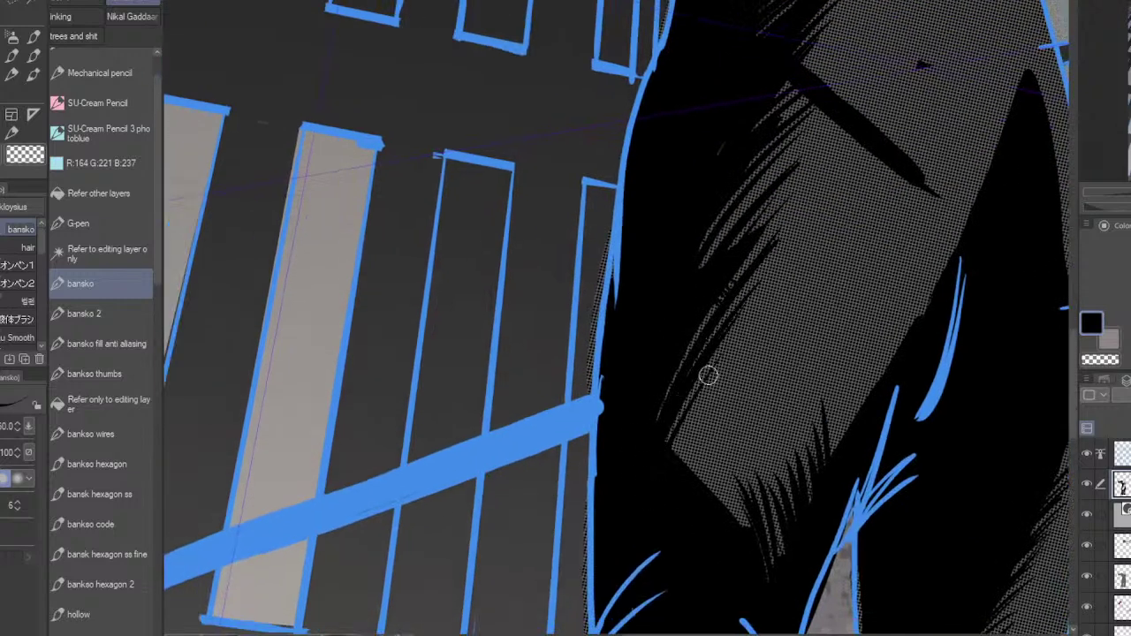
Step: Hatch short black strokes around the lower outer corner of the thigh's grey halftone area
drag(713, 374, 657, 470)
drag(720, 408, 669, 515)
drag(727, 415, 671, 535)
drag(722, 444, 683, 528)
mouse_move(732, 437)
mouse_down()
mouse_move(681, 533)
mouse_move(695, 527)
mouse_up()
mouse_move(742, 460)
mouse_down()
mouse_move(712, 505)
mouse_move(744, 525)
mouse_up()
mouse_move(688, 367)
mouse_down()
mouse_move(663, 409)
mouse_move(664, 440)
mouse_move(682, 457)
mouse_up()
drag(671, 368, 722, 515)
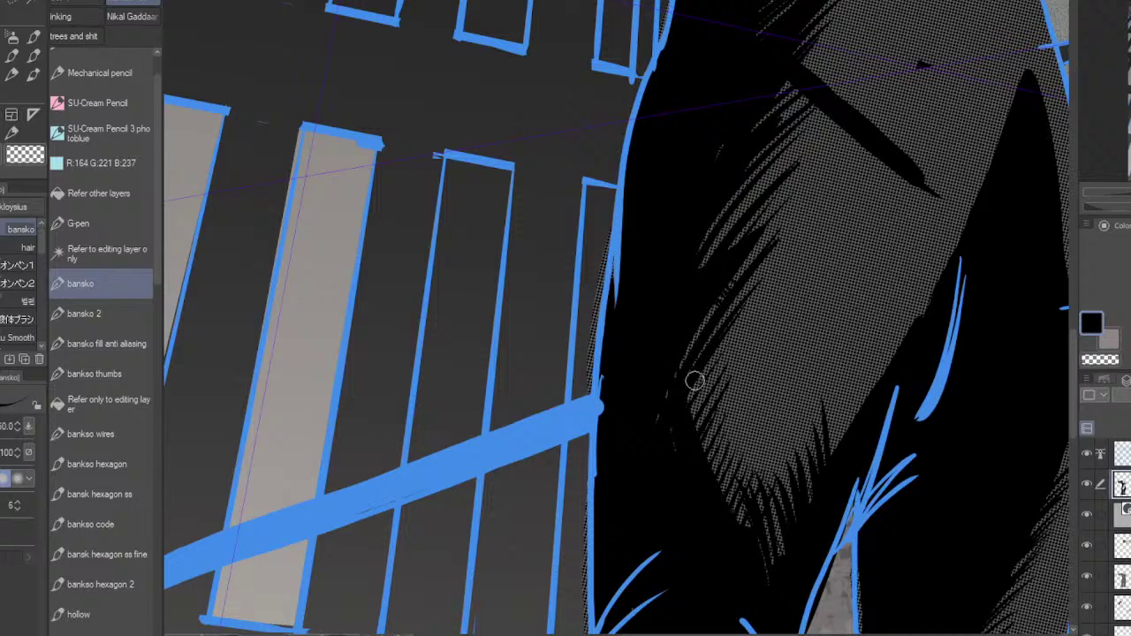
drag(694, 381, 757, 547)
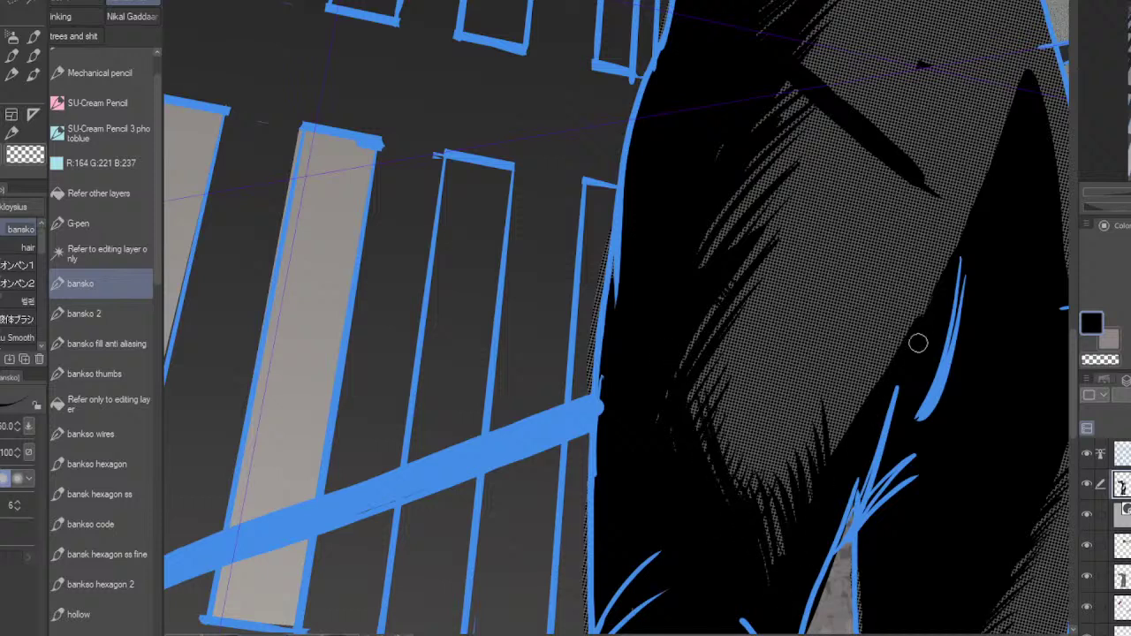
Step: Add short upward black hatch strokes along the lower inner edge of the thigh's halftone area, above the crotch folds
mouse_move(836, 376)
mouse_down()
mouse_move(830, 500)
mouse_move(845, 445)
mouse_up()
mouse_move(859, 367)
mouse_down()
mouse_move(855, 498)
mouse_move(873, 406)
mouse_up()
drag(881, 337, 868, 375)
drag(898, 325, 889, 450)
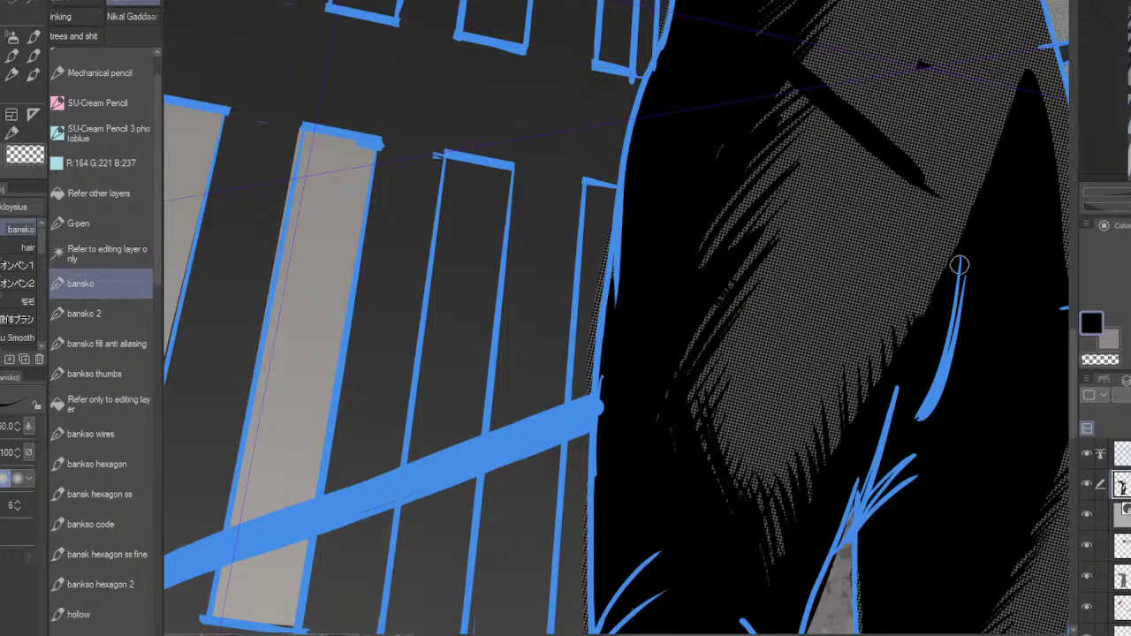
Step: Hatch diagonal black strokes along the edge of the tall pointed shadow on the opposite hip and inner thigh
mouse_move(751, 230)
mouse_down()
mouse_move(751, 277)
mouse_move(679, 452)
mouse_move(689, 442)
mouse_up()
mouse_move(858, 379)
mouse_down()
mouse_move(818, 344)
mouse_move(779, 327)
mouse_move(756, 288)
mouse_move(698, 366)
mouse_up()
drag(777, 289, 703, 346)
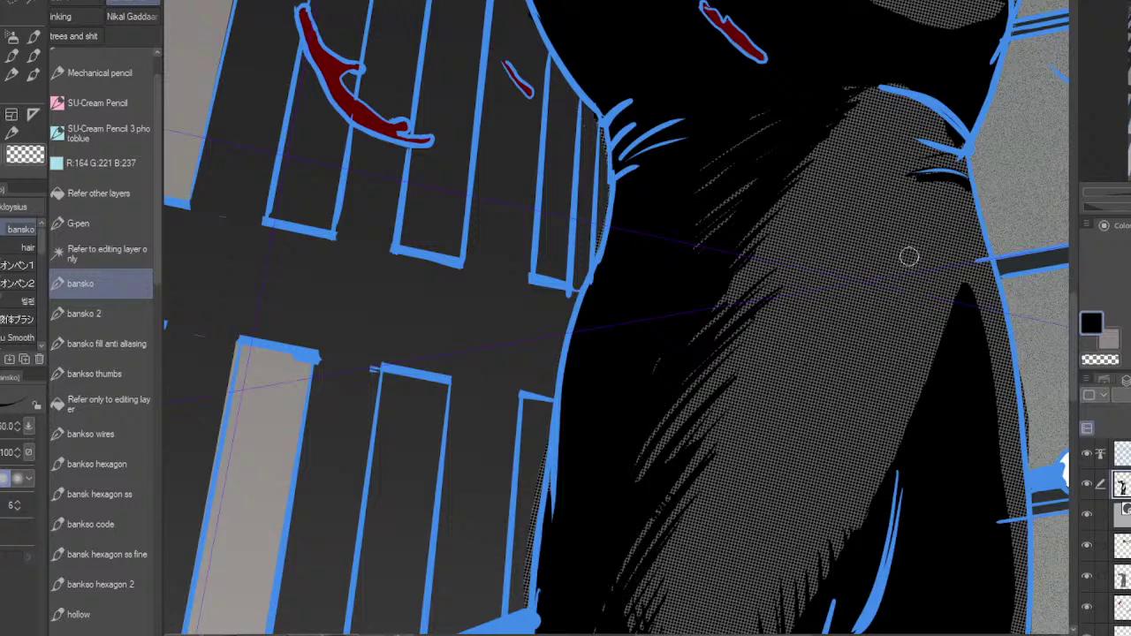
drag(948, 309, 895, 393)
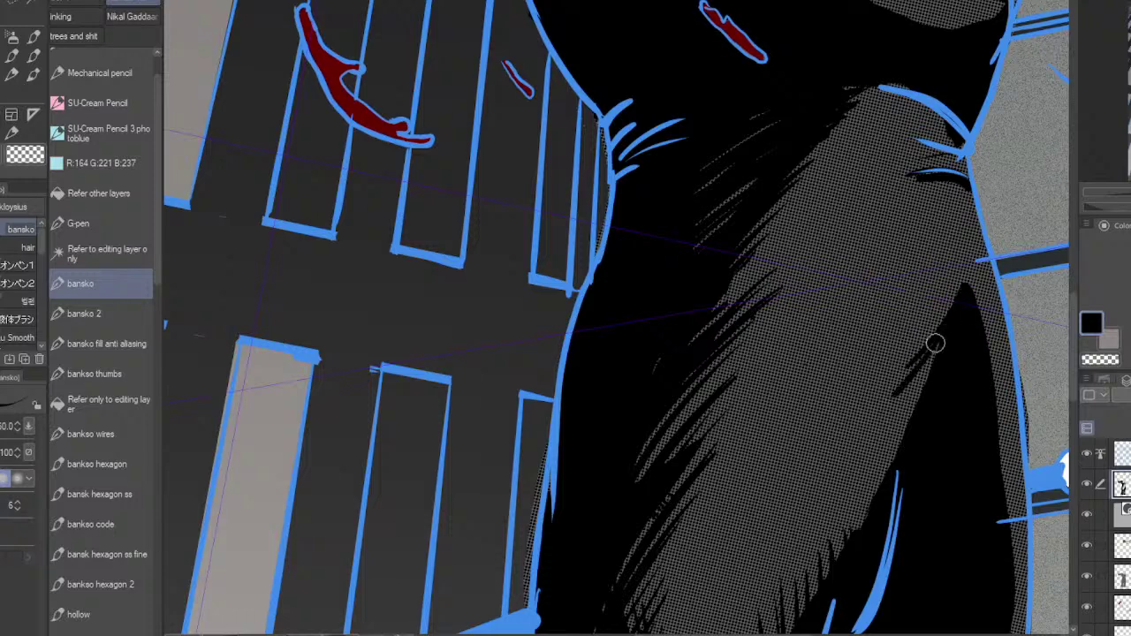
drag(939, 338, 872, 449)
mouse_move(926, 390)
mouse_down()
mouse_move(871, 469)
mouse_move(827, 568)
mouse_up()
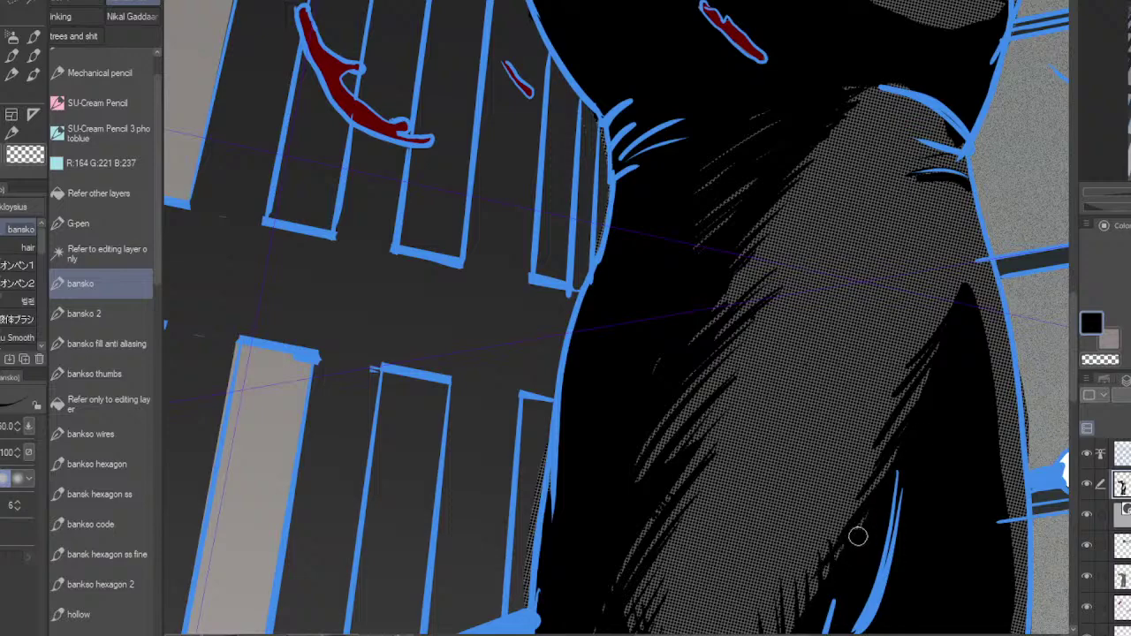
Step: Fill the small grey gap at the raised arm's cuff with black and erase the black overspill outside the elbow outline
mouse_move(1129, 106)
mouse_down()
mouse_move(1129, 84)
mouse_move(1115, 88)
mouse_up()
drag(672, 354, 714, 416)
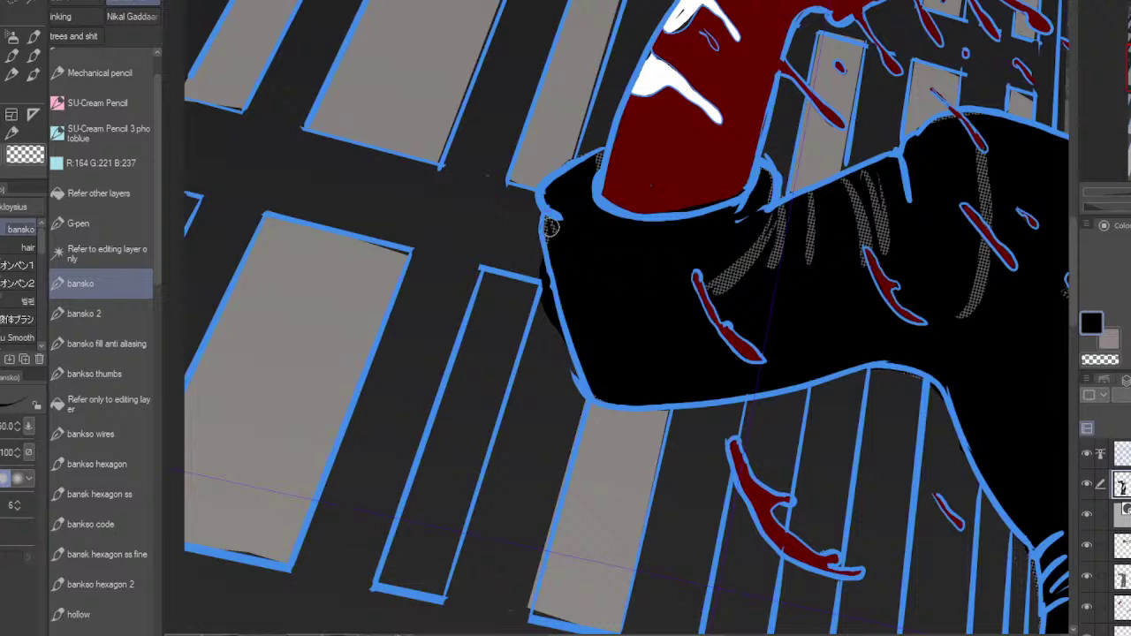
drag(551, 228, 552, 221)
drag(539, 261, 567, 400)
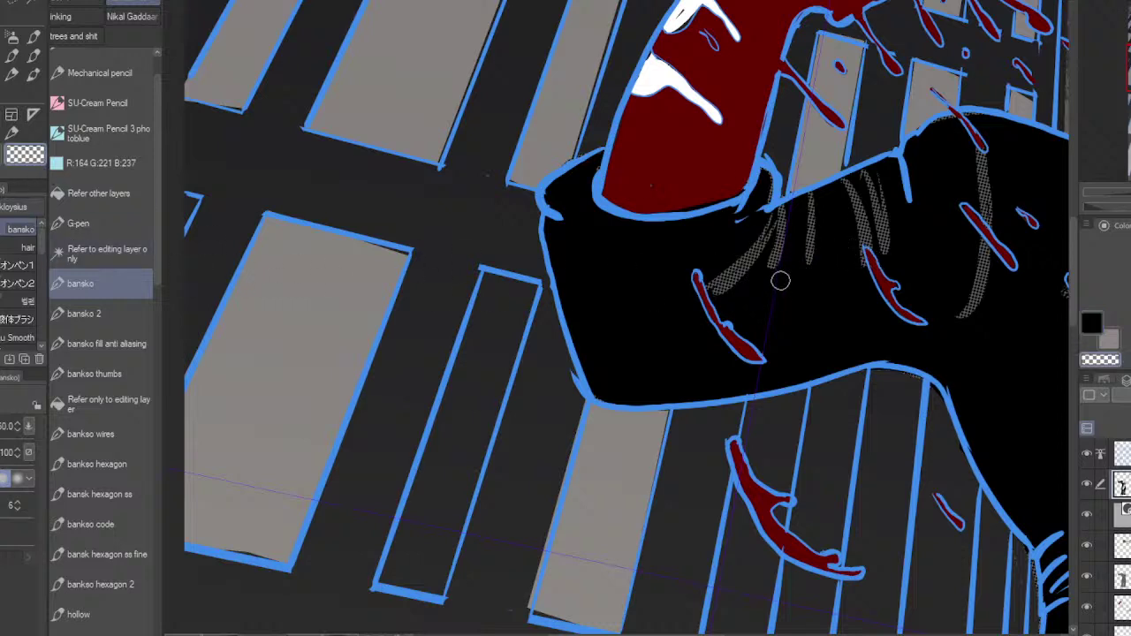
Step: Erase thin hatched fold highlights out of the raised sleeve's black, beside the cuff folds and at mid-sleeve
mouse_move(742, 276)
mouse_down()
mouse_move(650, 274)
mouse_move(726, 258)
mouse_move(670, 280)
mouse_move(716, 279)
mouse_move(646, 326)
mouse_move(842, 304)
mouse_move(728, 317)
mouse_move(719, 293)
mouse_move(672, 329)
mouse_up()
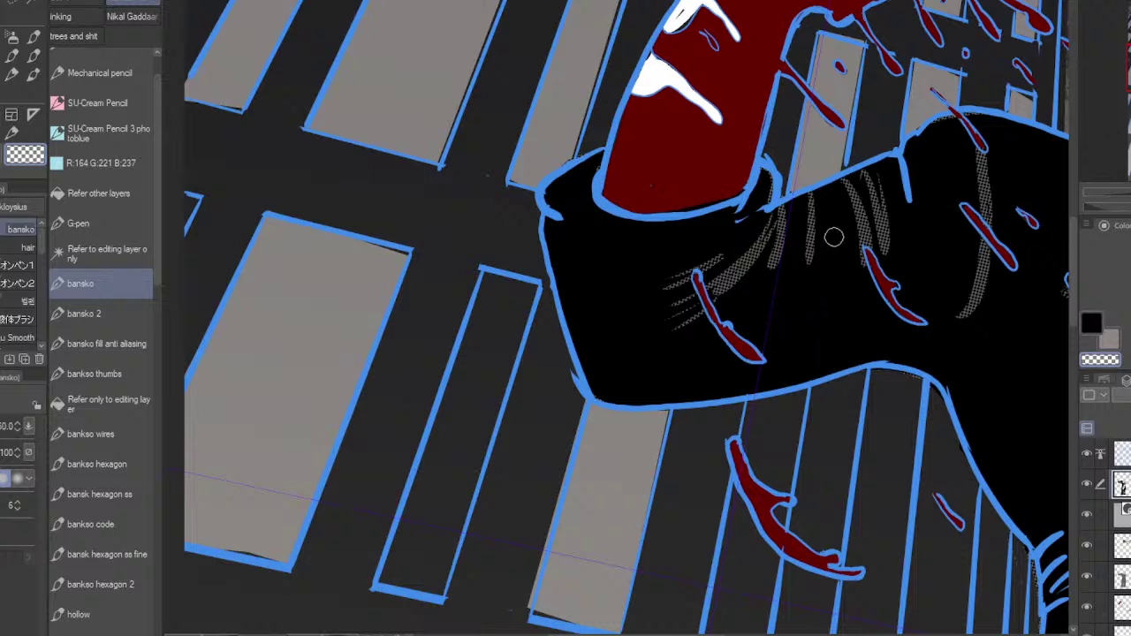
mouse_move(834, 237)
mouse_down()
mouse_move(815, 327)
mouse_move(825, 336)
mouse_up()
drag(832, 257, 803, 346)
drag(828, 259, 795, 352)
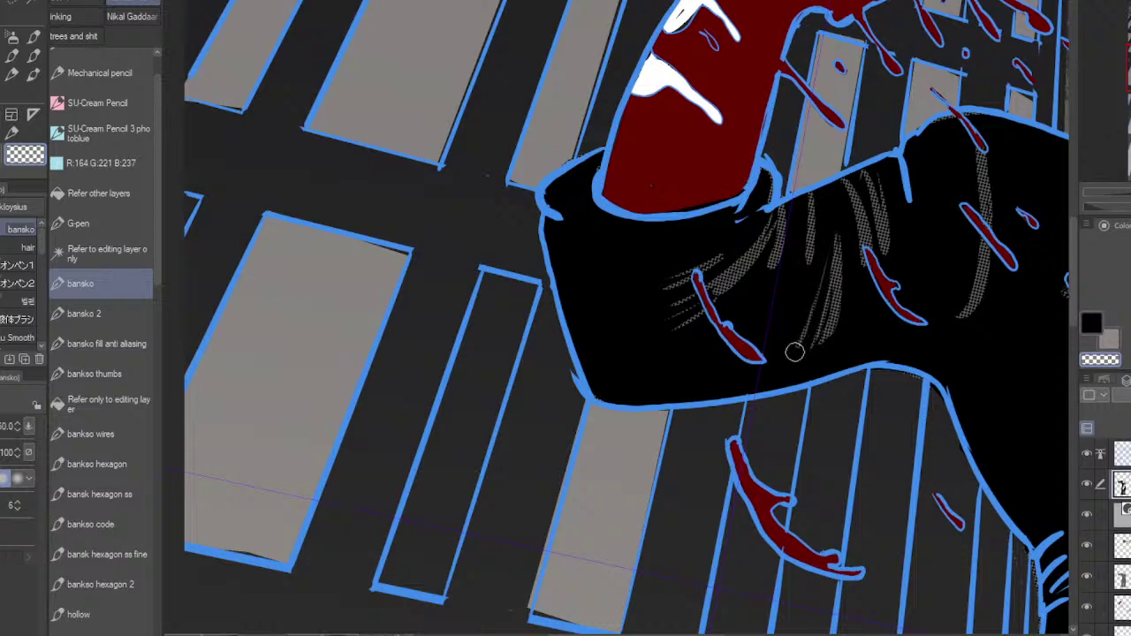
Step: Erase a thin highlight along the torso's side below the raised arm and short hatched highlights between the waist folds
drag(1129, 118, 1128, 122)
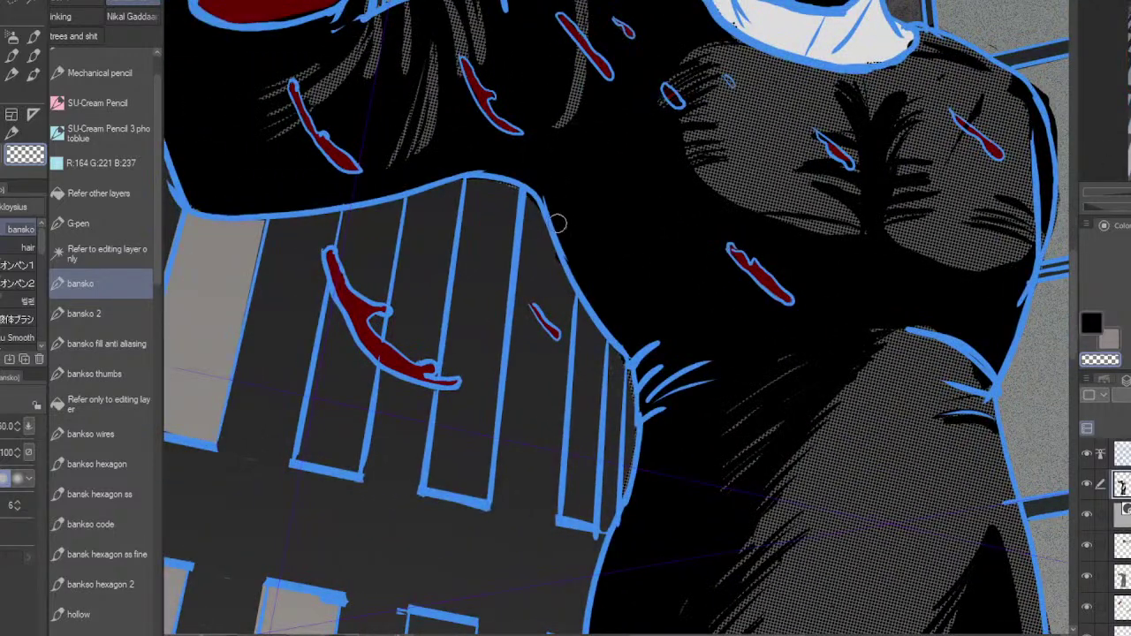
mouse_move(557, 223)
mouse_down()
mouse_move(608, 314)
mouse_move(569, 261)
mouse_move(633, 350)
mouse_move(571, 255)
mouse_up()
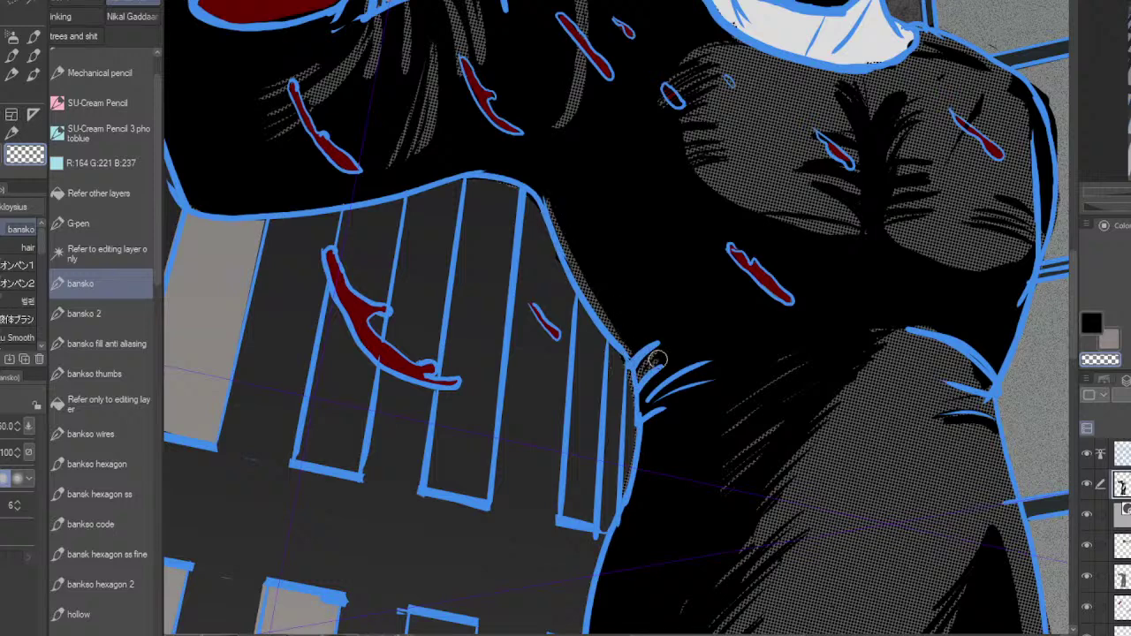
mouse_move(644, 376)
mouse_down()
mouse_move(690, 333)
mouse_move(674, 360)
mouse_move(685, 356)
mouse_up()
mouse_move(649, 401)
mouse_down()
mouse_move(679, 381)
mouse_move(698, 385)
mouse_up()
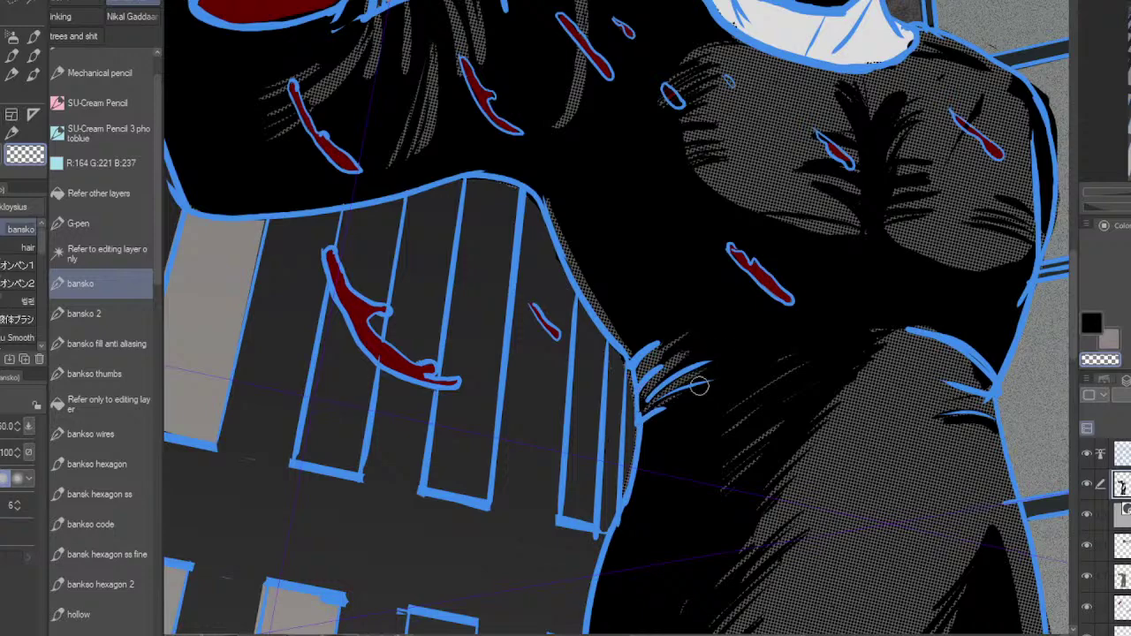
drag(649, 424, 675, 409)
Step: Touch up the trouser cuffs, blacking in the gap at one cuff's corner and erasing the black strip above its ankle
drag(760, 274, 535, 344)
drag(618, 495, 710, 130)
drag(671, 477, 647, 174)
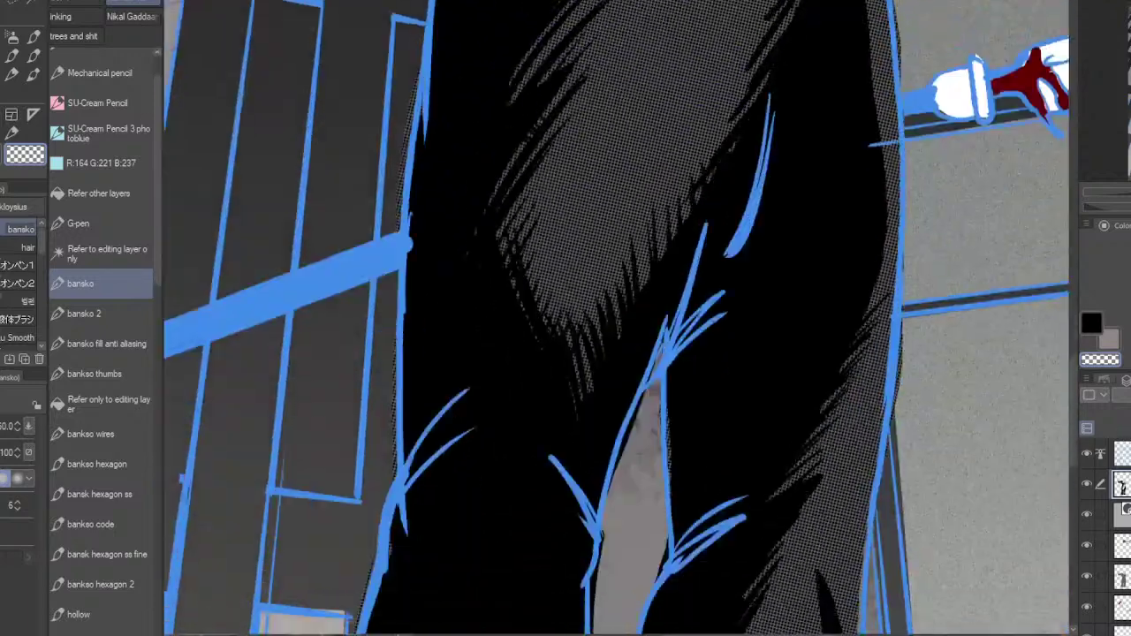
drag(654, 539, 667, 97)
mouse_move(727, 332)
mouse_down()
mouse_move(755, 413)
mouse_move(780, 311)
mouse_up()
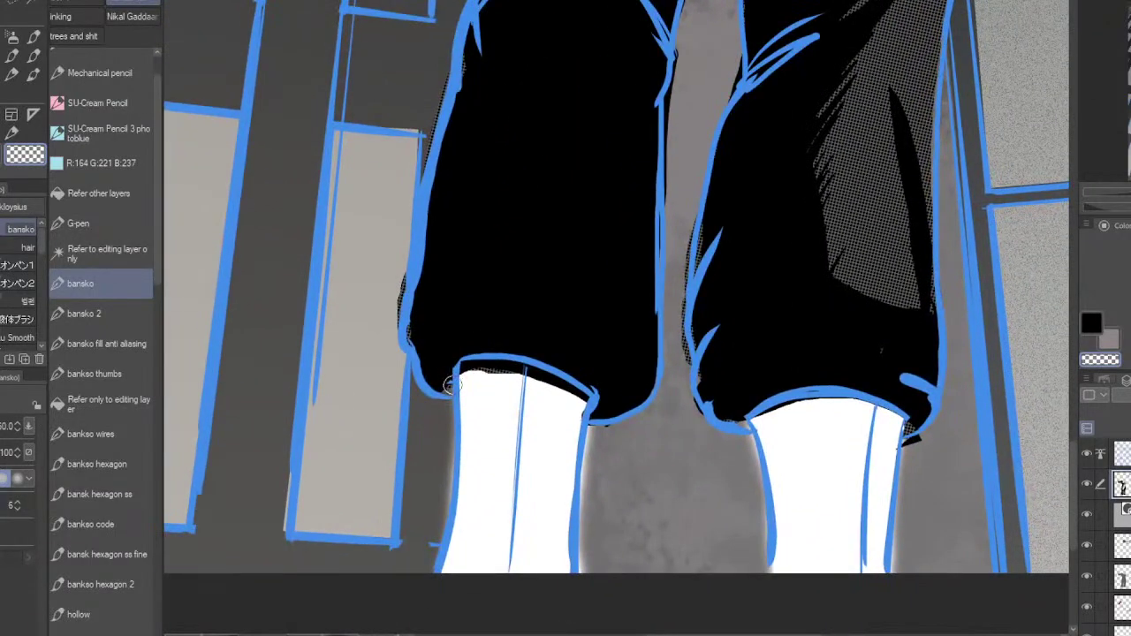
key(c)
drag(441, 370, 451, 378)
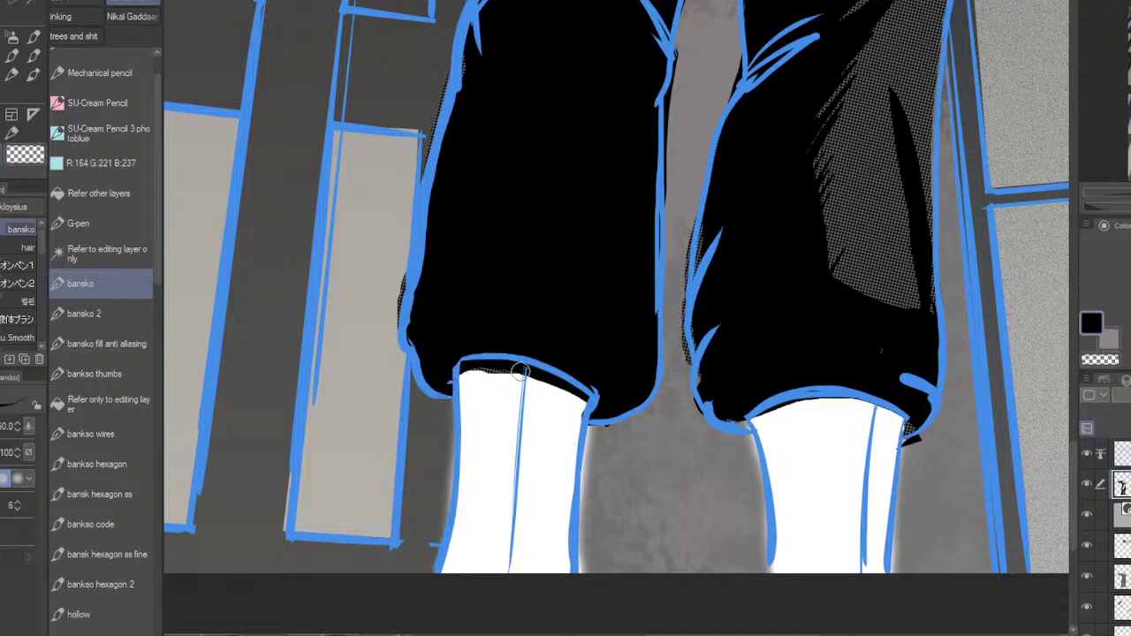
mouse_move(520, 371)
mouse_down()
mouse_move(479, 379)
mouse_move(505, 369)
mouse_move(585, 389)
mouse_up()
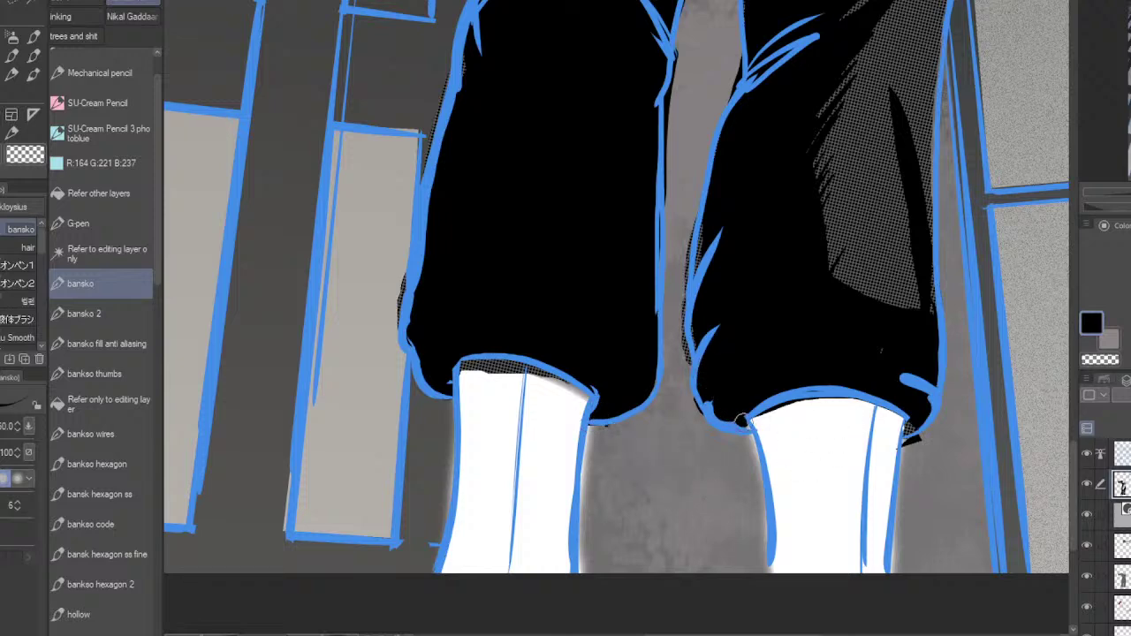
drag(913, 420, 911, 428)
Step: Switch the line art layer's display from blue to its black line colour
drag(909, 288, 885, 548)
scroll(880, 411, down, 5)
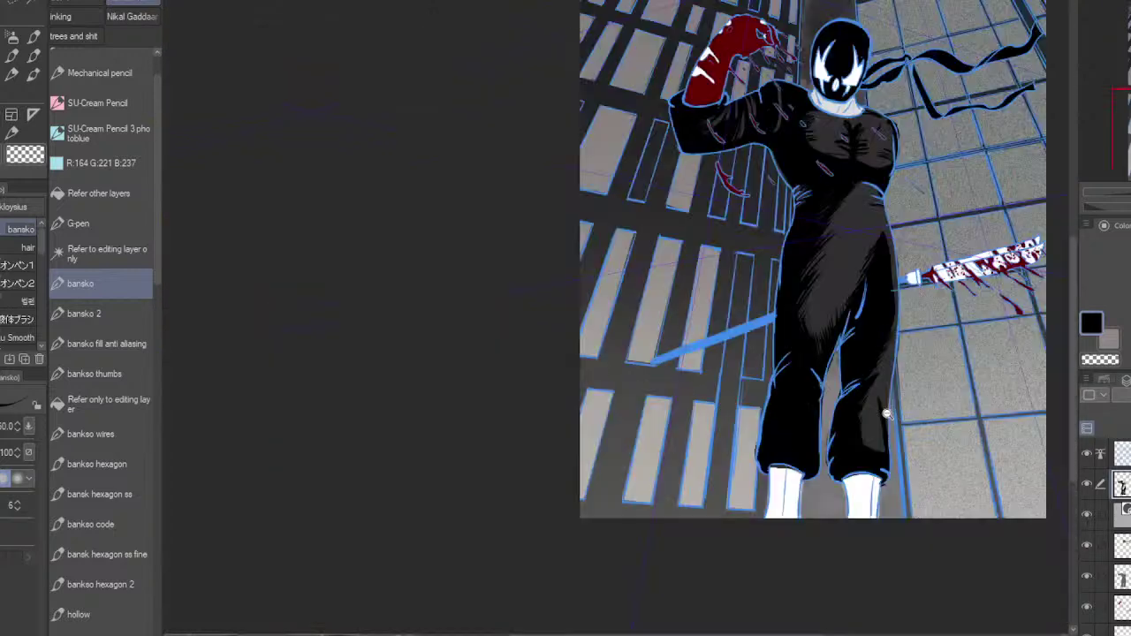
click(1122, 454)
key(ctrl+b)
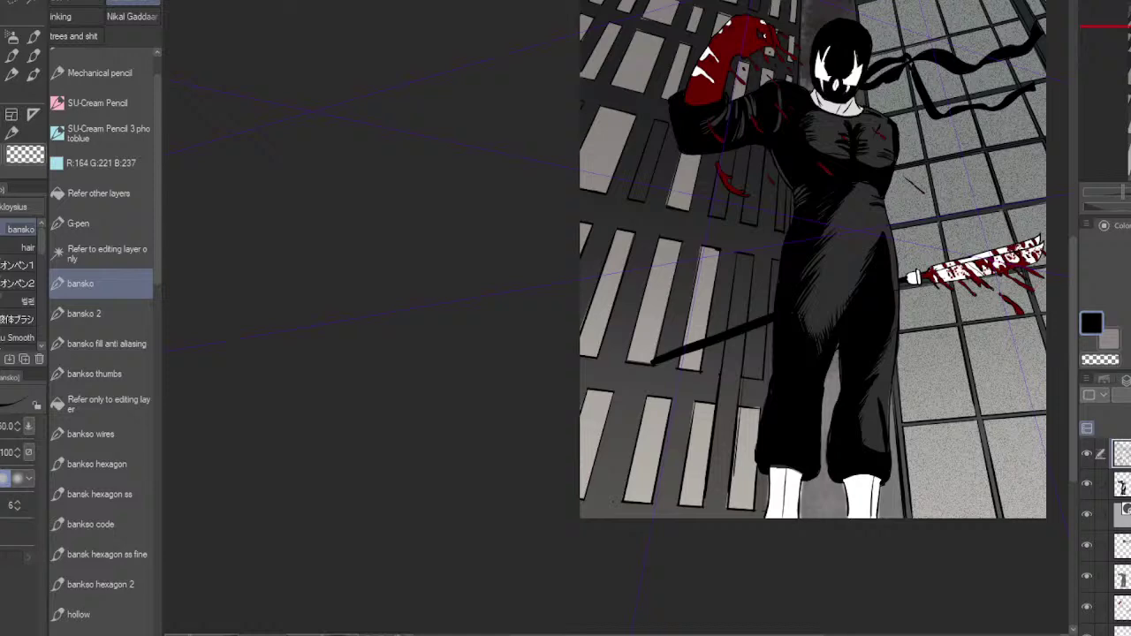
drag(822, 265, 762, 413)
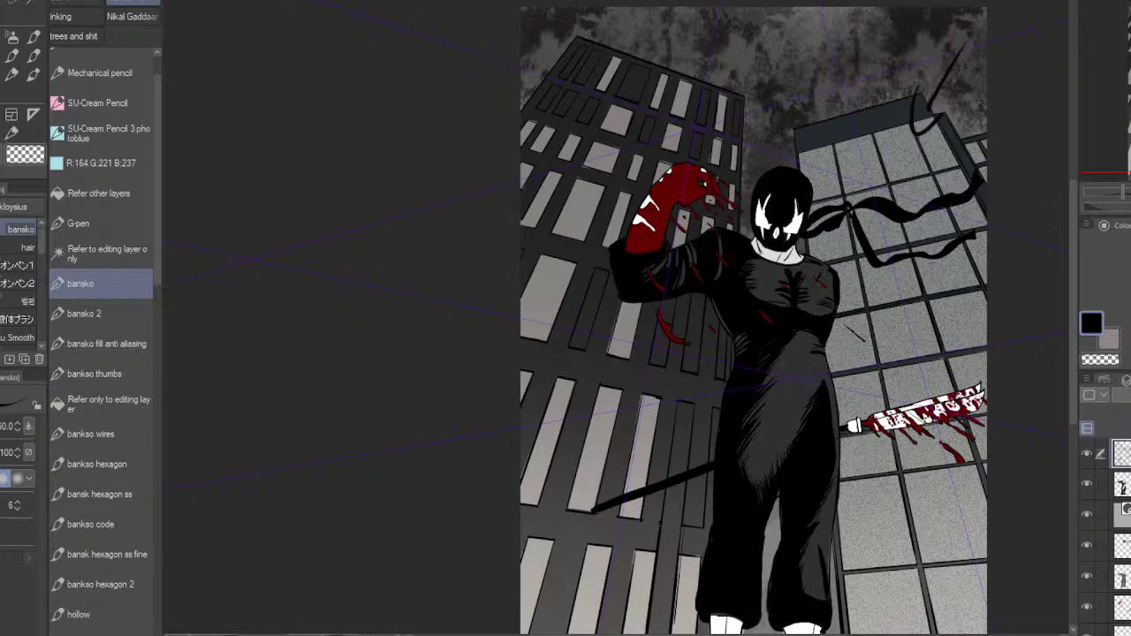
Step: Erase the stray black strokes over the sky and roofline near the ribbon's end on the black fill layer
click(1122, 484)
drag(961, 59, 927, 122)
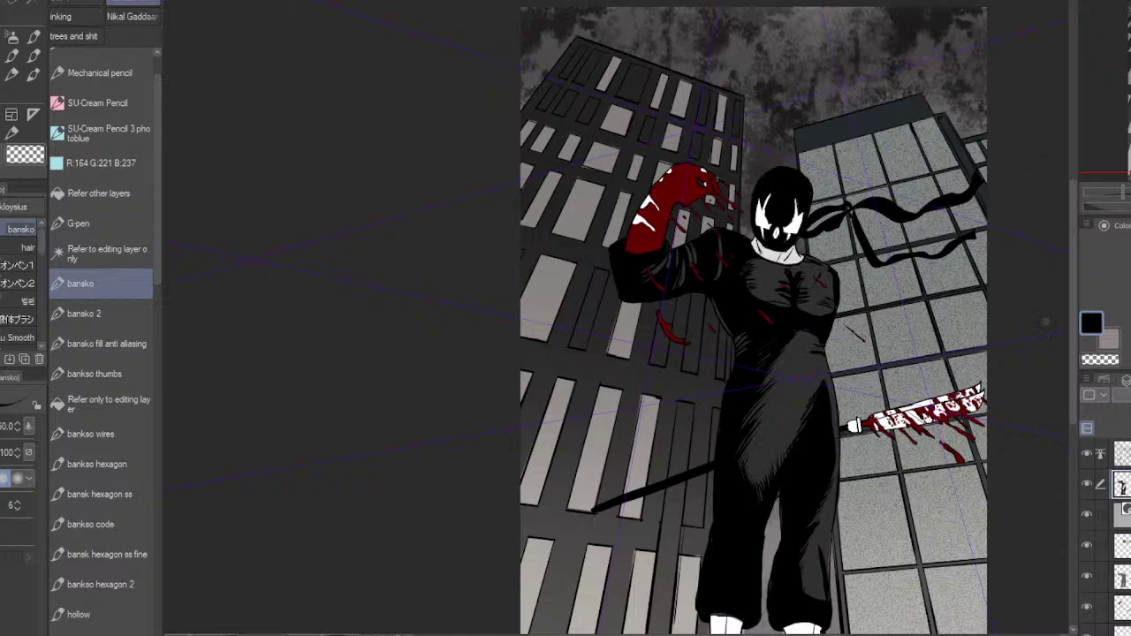
alt+click(1037, 440)
key(ctrl+0)
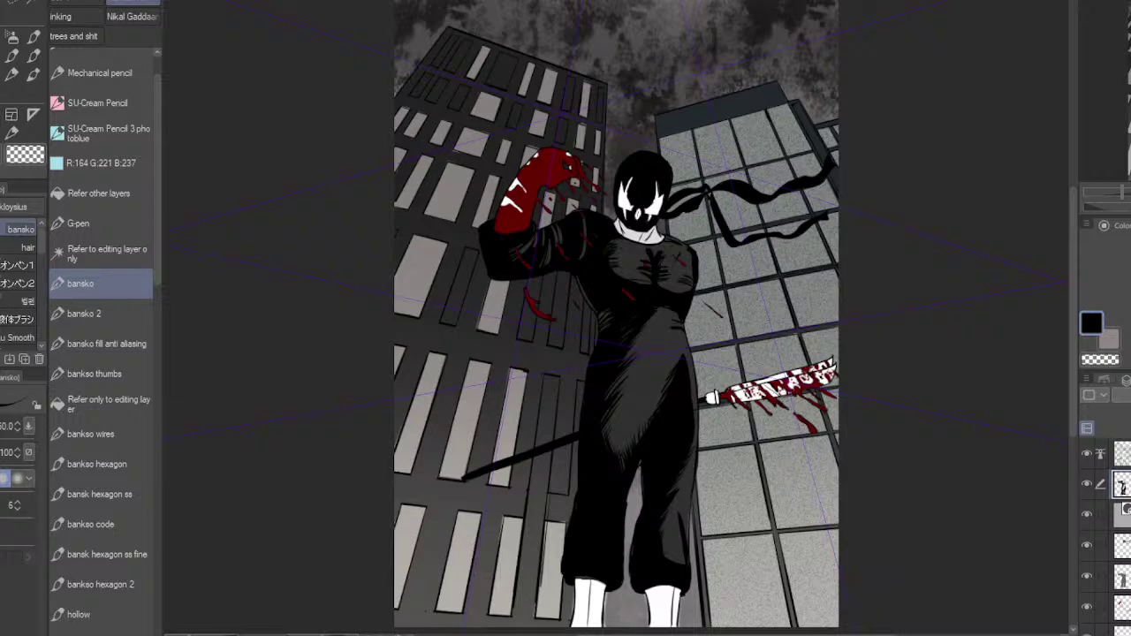
Step: Hatch short black strokes along the lower leg's pointed shadow and the outer edge of the same leg's thigh
scroll(679, 544, up, 4)
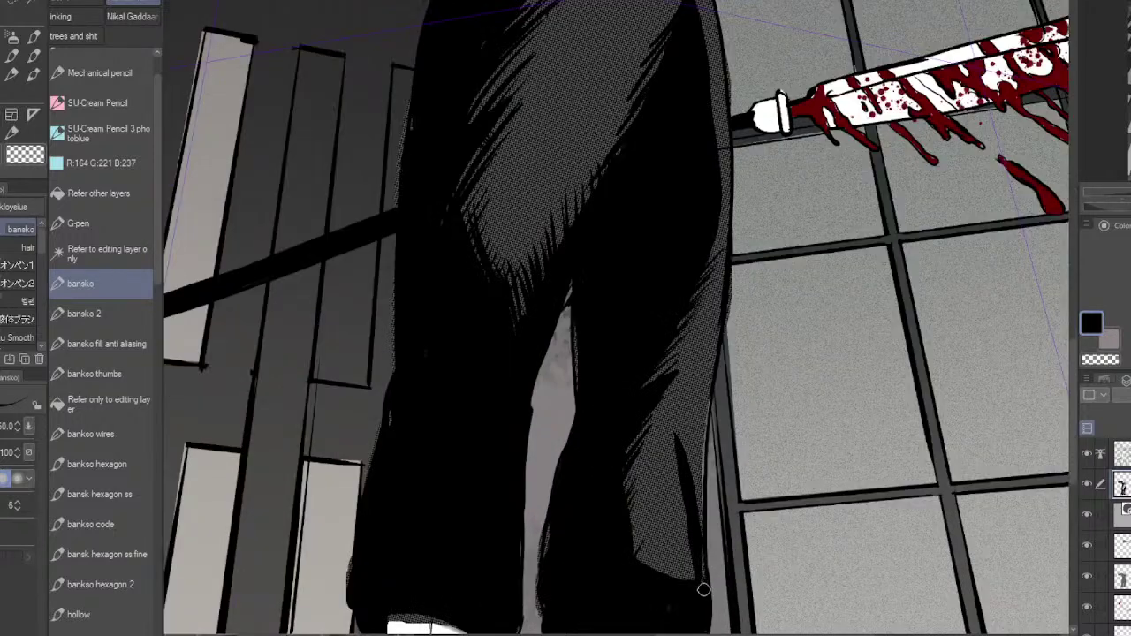
mouse_move(703, 589)
mouse_down()
mouse_move(677, 551)
mouse_move(694, 550)
mouse_move(691, 508)
mouse_up()
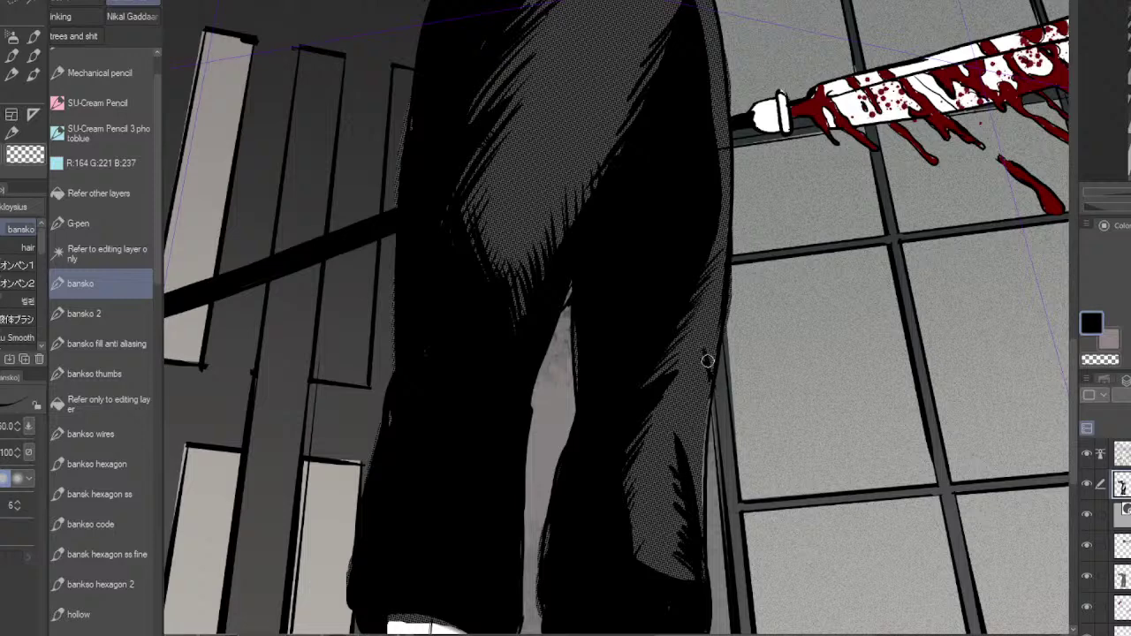
mouse_move(716, 369)
mouse_down()
mouse_move(707, 322)
mouse_move(723, 237)
mouse_move(712, 155)
mouse_up()
mouse_move(716, 210)
mouse_down()
mouse_move(721, 351)
mouse_move(730, 295)
mouse_move(710, 146)
mouse_move(681, 108)
mouse_up()
Step: Erase a curved halftone band around both trouser cuffs and add thin fold highlights just above them
scroll(747, 298, down, 10)
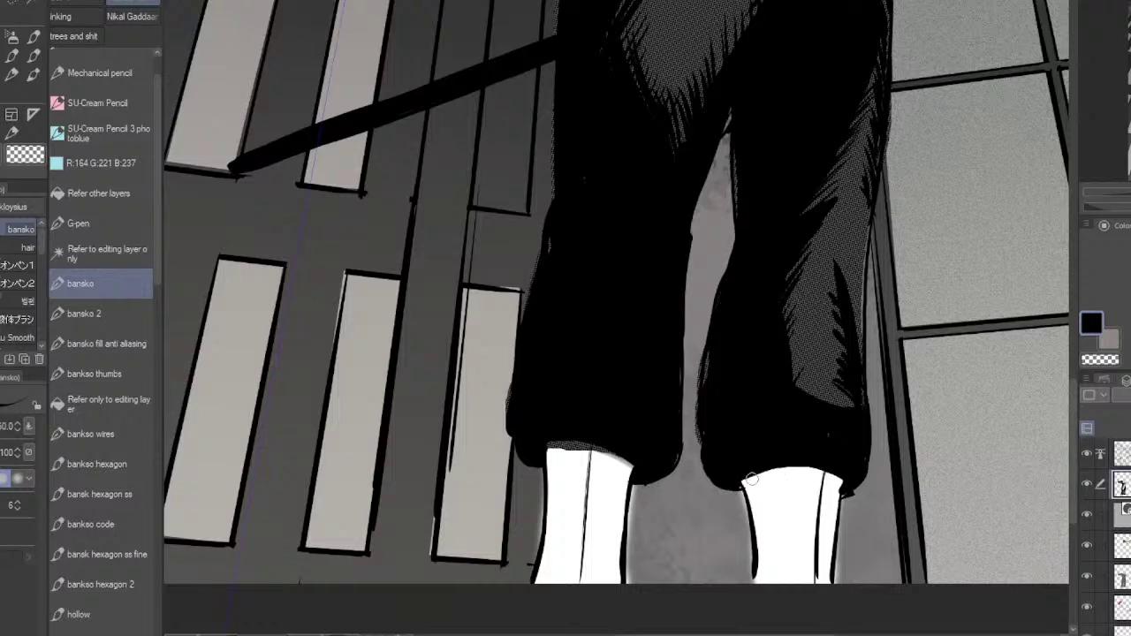
key(c)
mouse_move(741, 481)
mouse_down()
mouse_move(781, 458)
mouse_move(826, 461)
mouse_move(850, 483)
mouse_move(840, 466)
mouse_move(728, 468)
mouse_up()
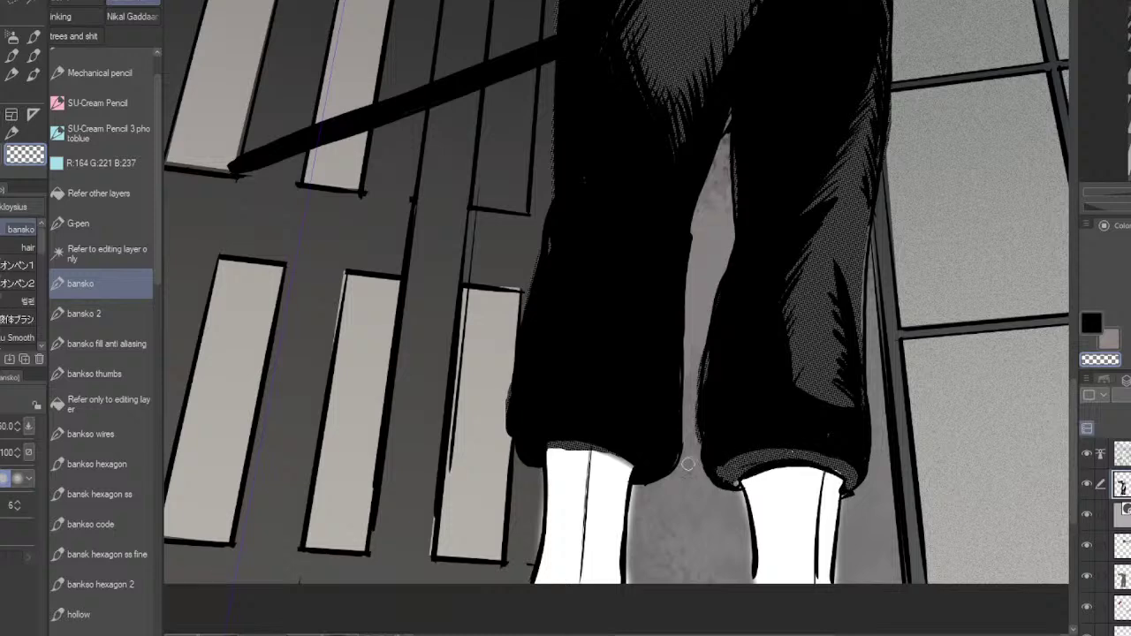
mouse_move(625, 453)
mouse_down()
mouse_move(557, 436)
mouse_move(525, 455)
mouse_up()
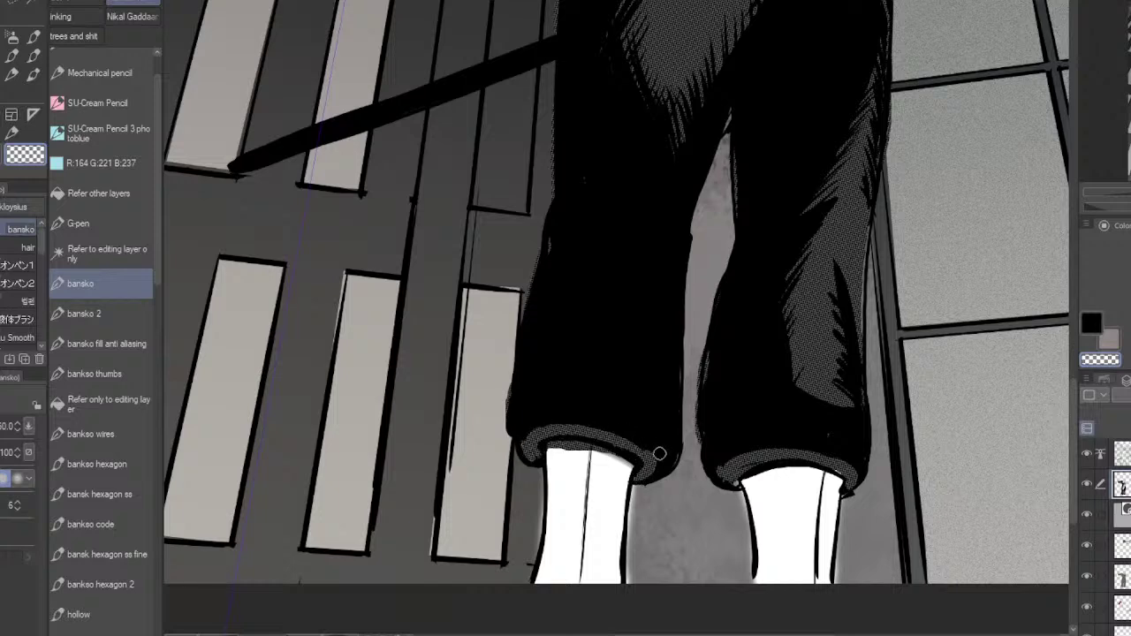
mouse_move(638, 446)
mouse_down()
mouse_move(651, 478)
mouse_move(646, 409)
mouse_move(625, 392)
mouse_up()
drag(742, 442, 789, 411)
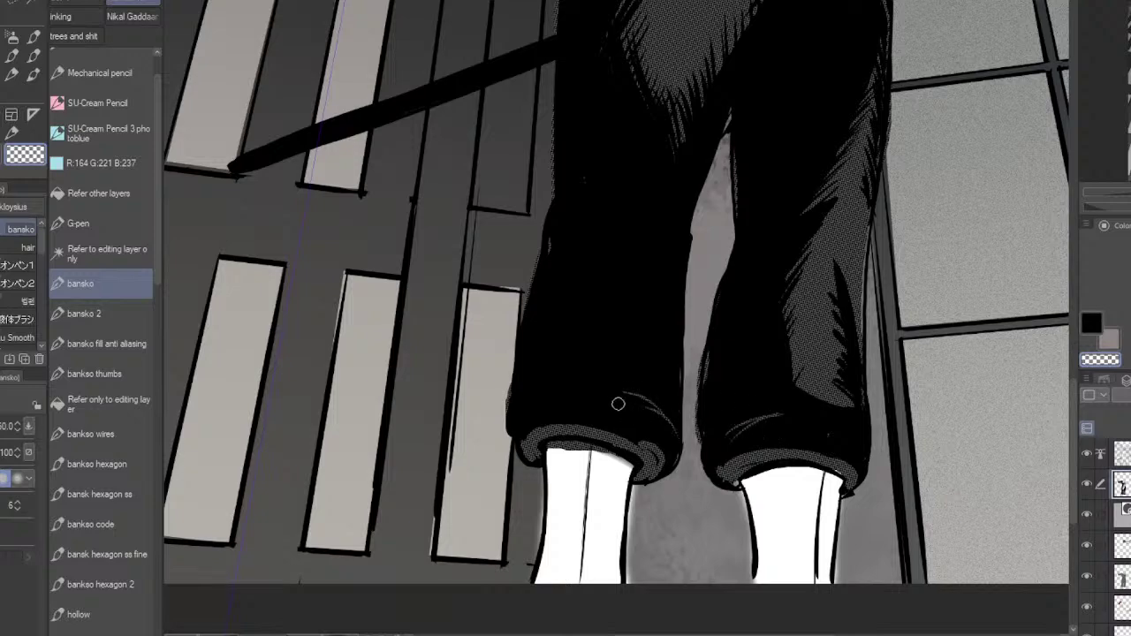
mouse_move(644, 400)
mouse_down()
mouse_move(566, 387)
mouse_move(583, 378)
mouse_up()
Step: Paint black over the curved shoulder highlight and trim the fold highlights on the raised arm's upper sleeve
scroll(761, 414, down, 3)
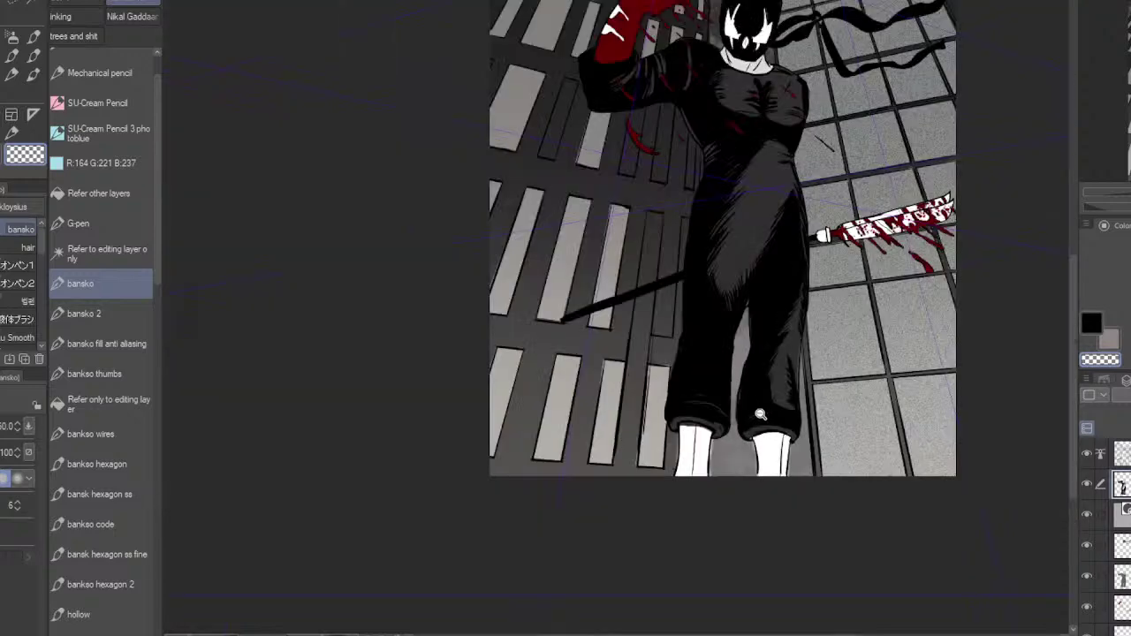
scroll(760, 414, down, 1)
scroll(660, 218, up, 4)
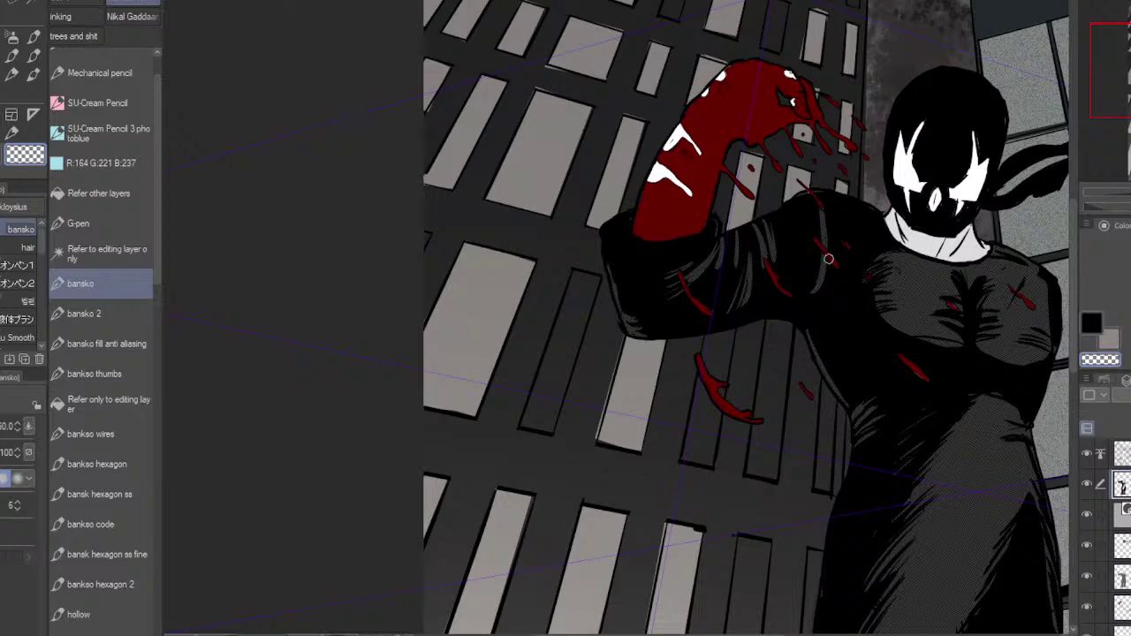
key(c)
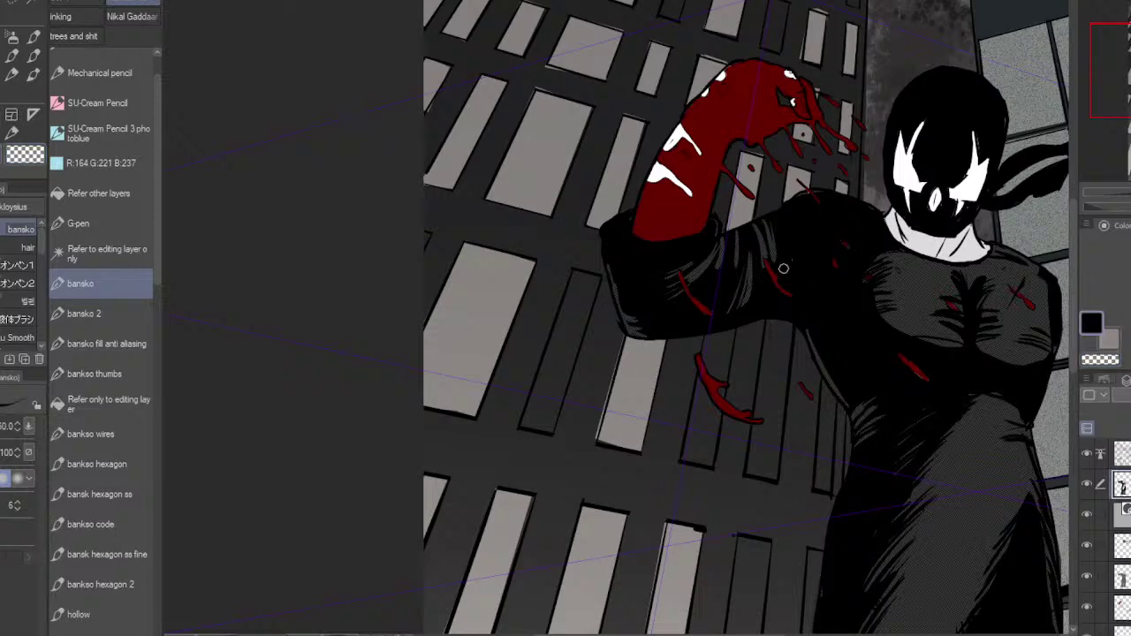
drag(783, 268, 768, 226)
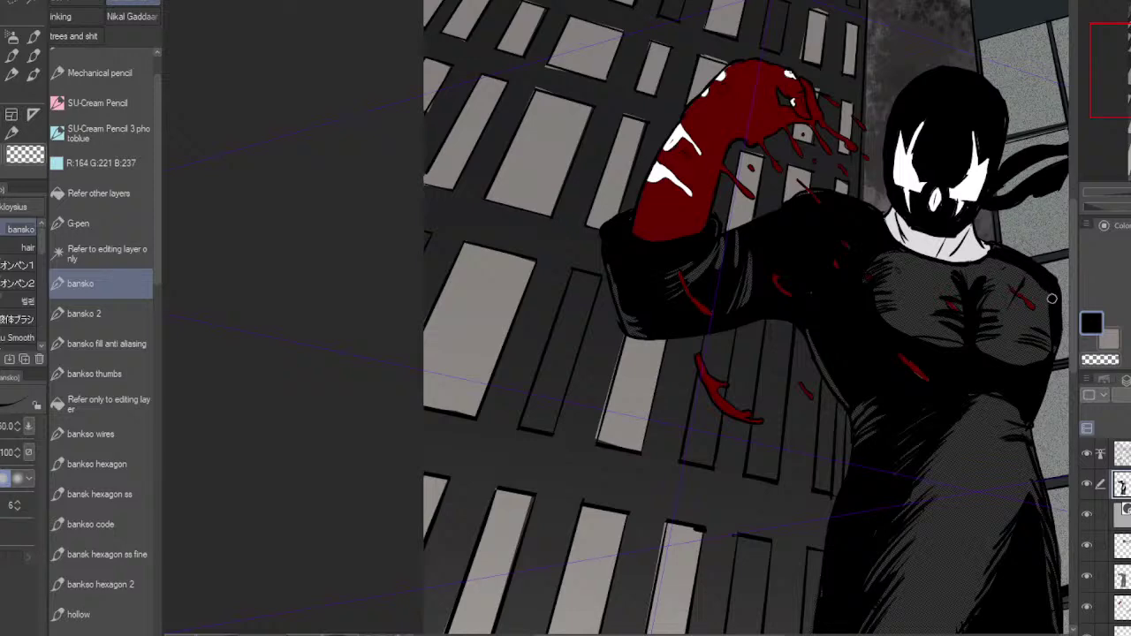
Step: Refine the shading along the far shoulder and hatch the outer lower edge of the chest's halftone area
key(x)
key(x)
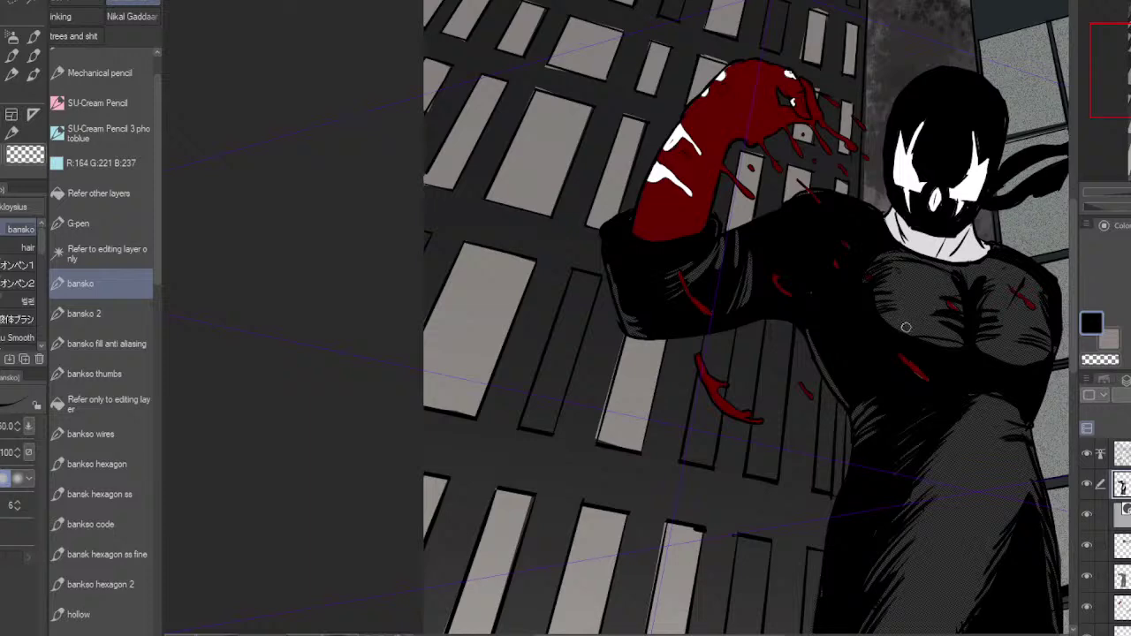
key(c)
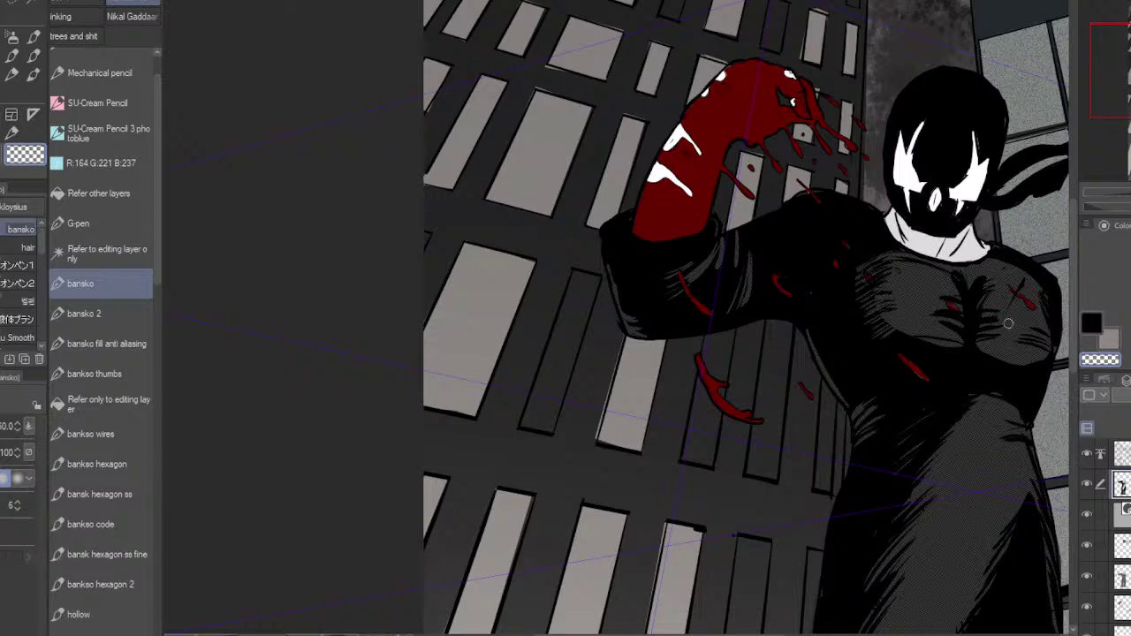
Step: Clean up the black edge of the mask's ribbon between the head and the knot
scroll(1016, 378, down, 3)
drag(1009, 389, 841, 309)
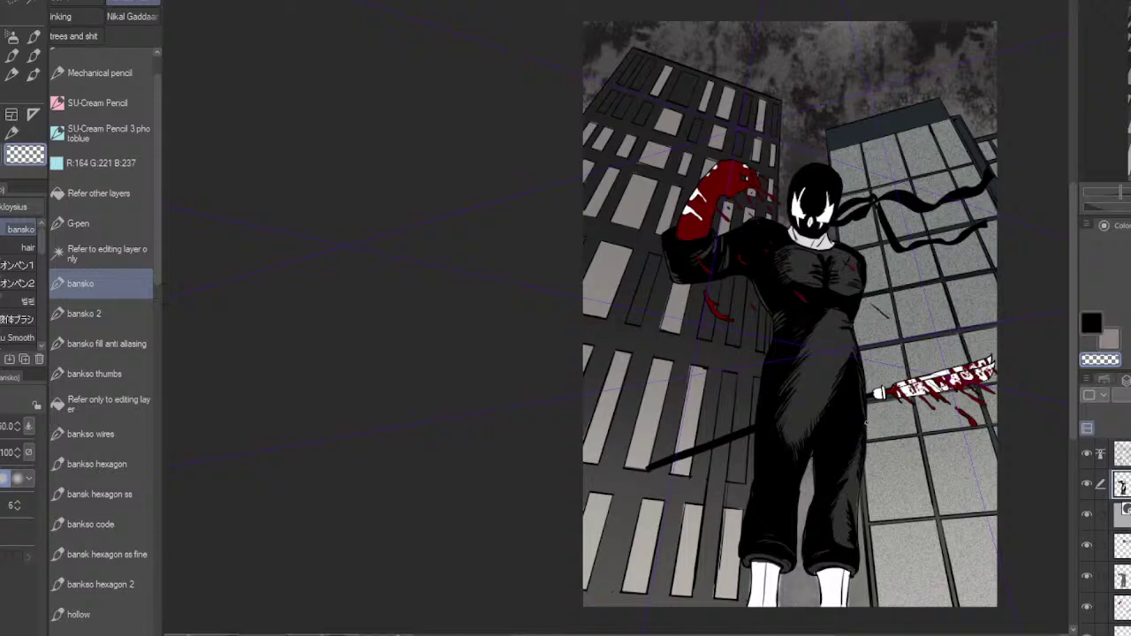
scroll(824, 206, up, 4)
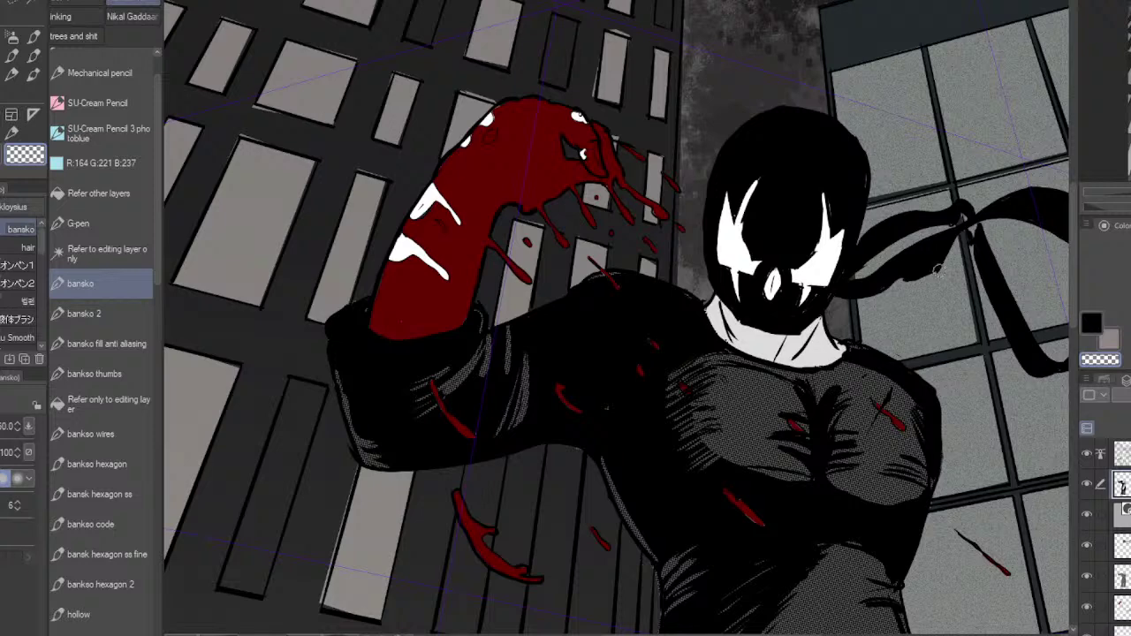
key(c)
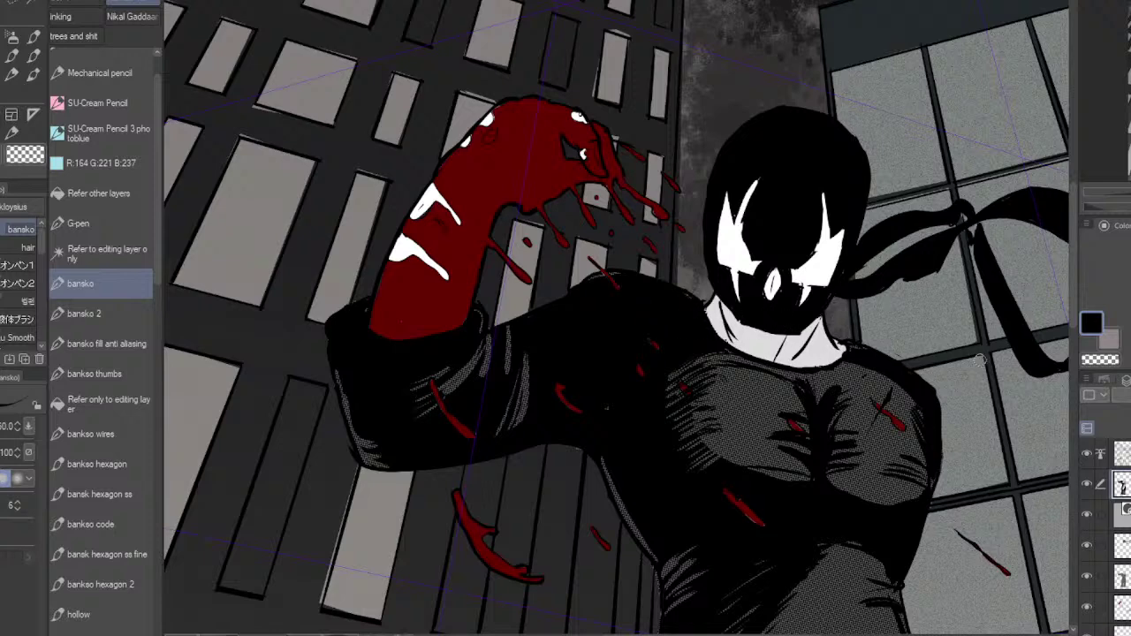
key(ctrl+0)
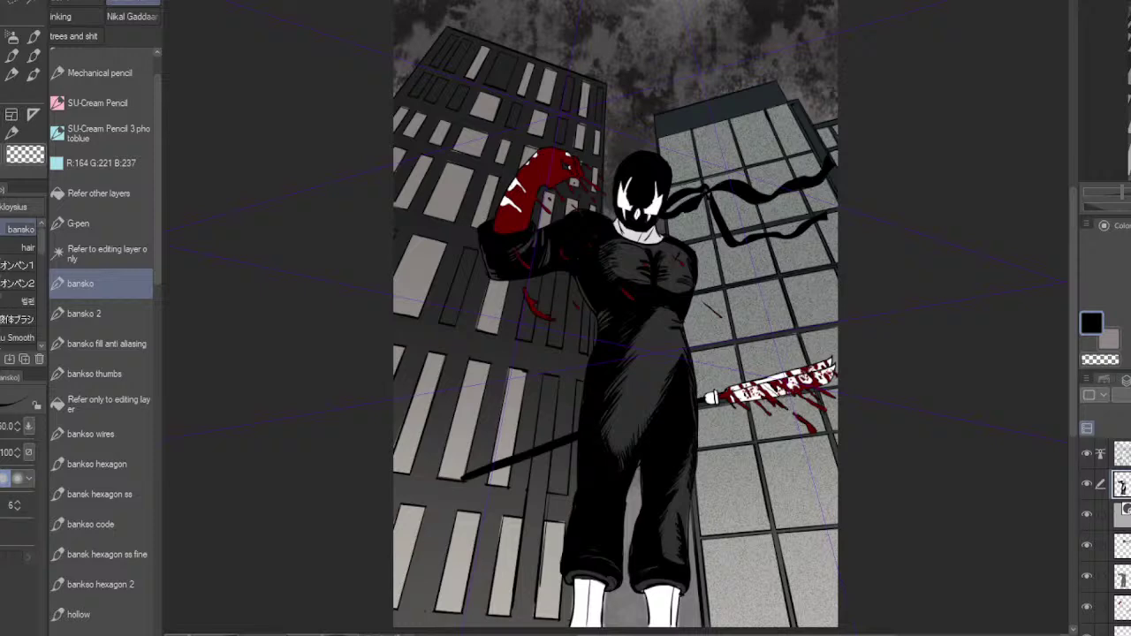
Step: Return to the black fill layer and choose the gits 2 preset of the gradient tool
click(1124, 455)
click(1123, 484)
click(2, 115)
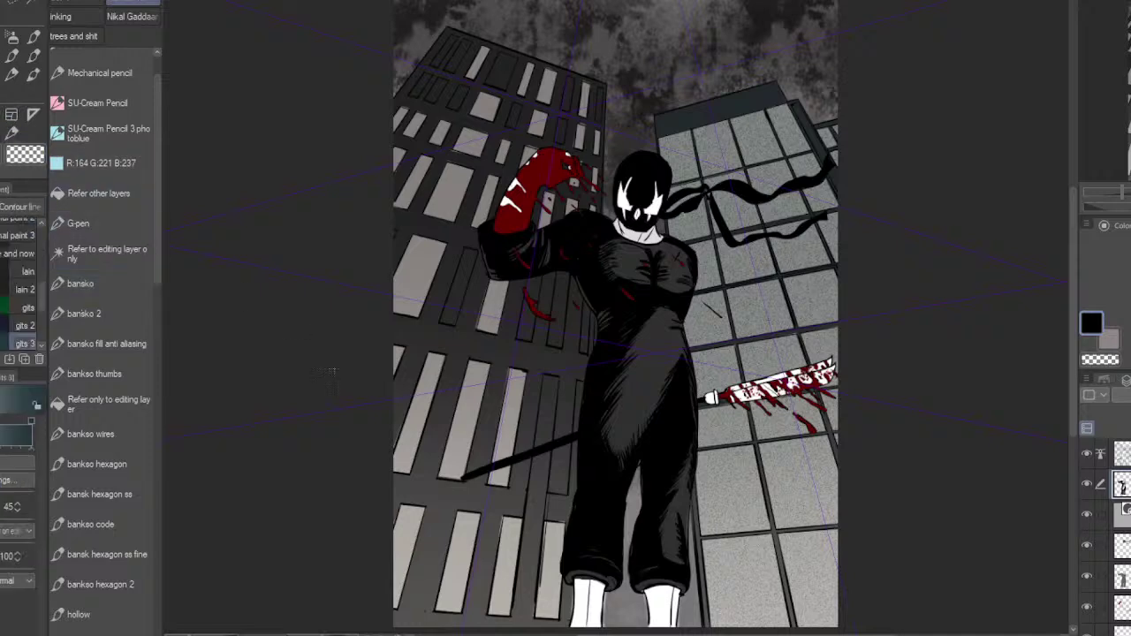
click(25, 325)
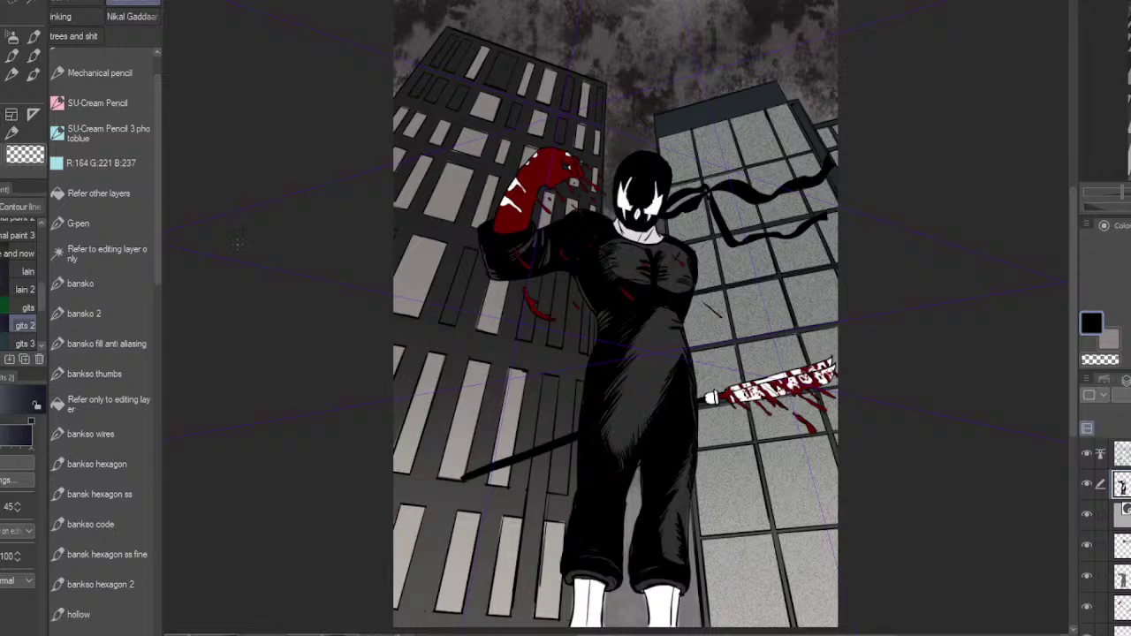
Step: Select the whole suit area on the layer below the black fills, with auto select referring to the editing layer only
click(100, 253)
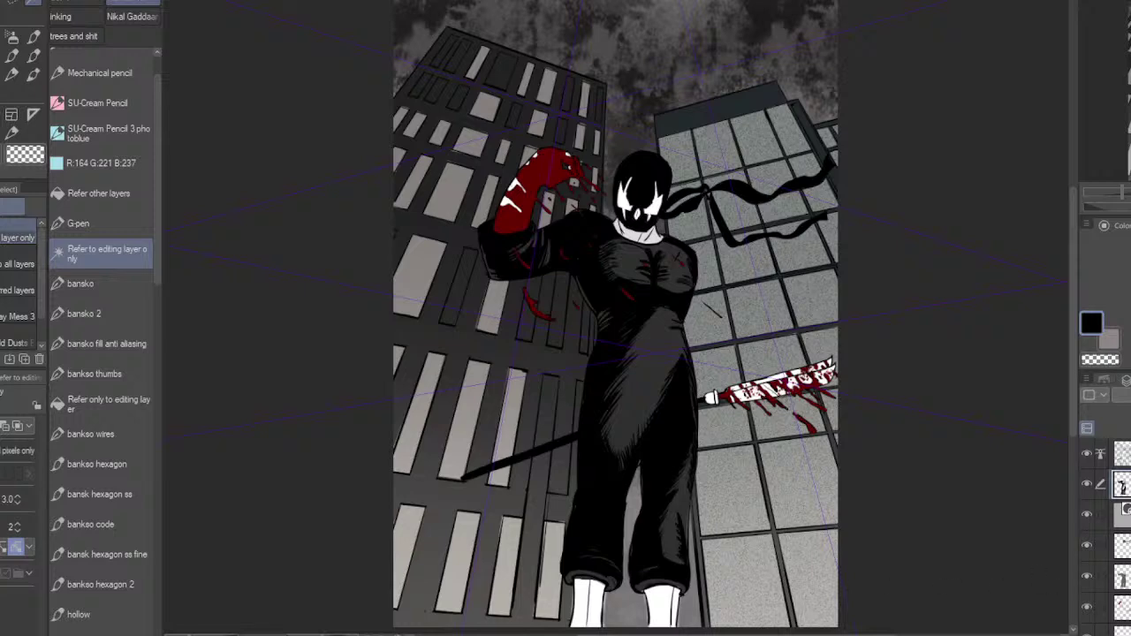
click(1123, 514)
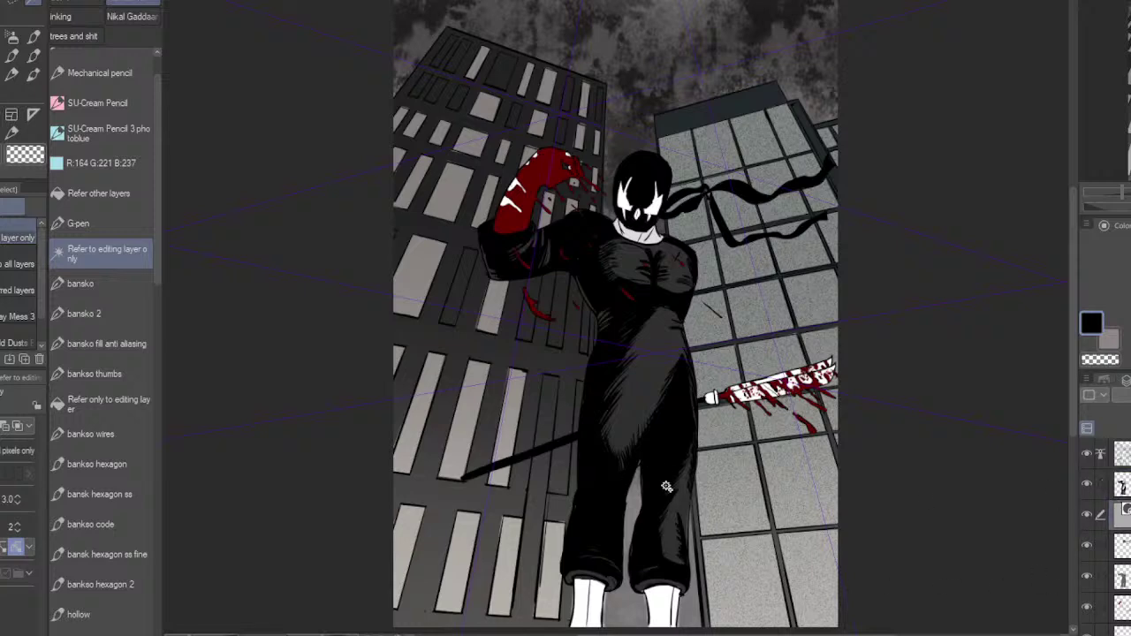
click(663, 479)
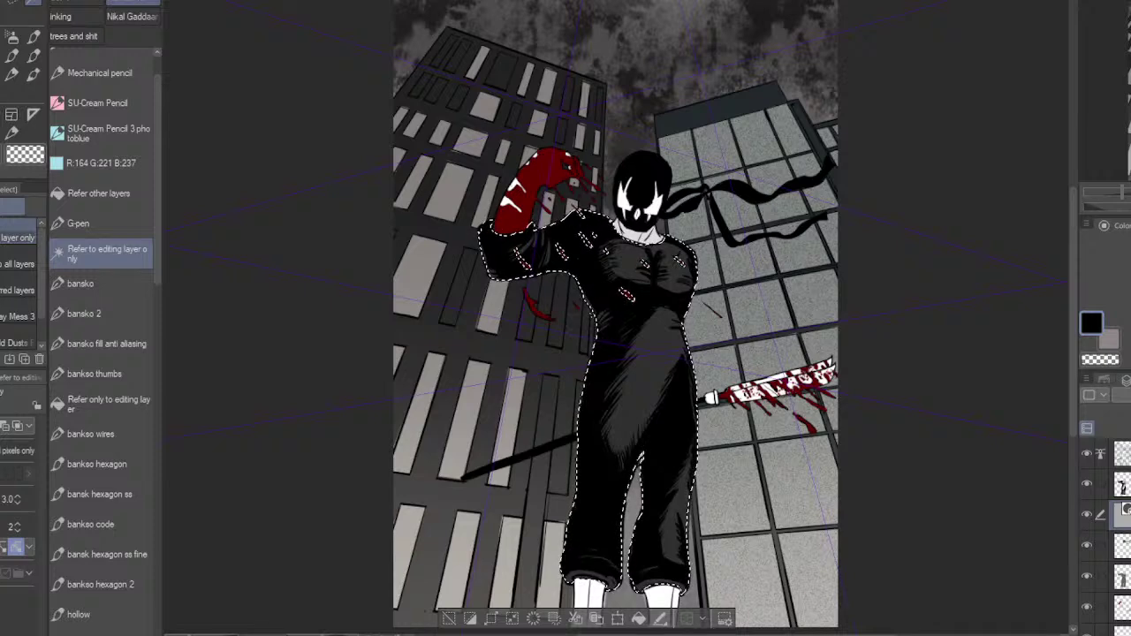
Step: Try adding the white mask, arm, boot and sword areas to the suit selection and selecting the figure's colour layers together
click(1121, 606)
click(1121, 631)
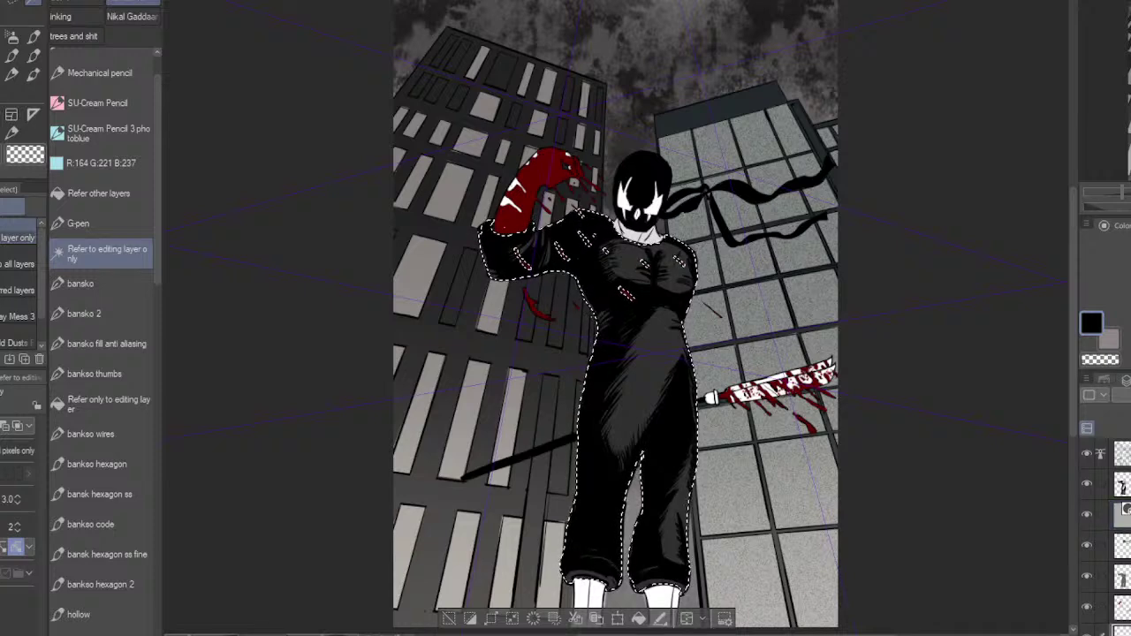
click(588, 599)
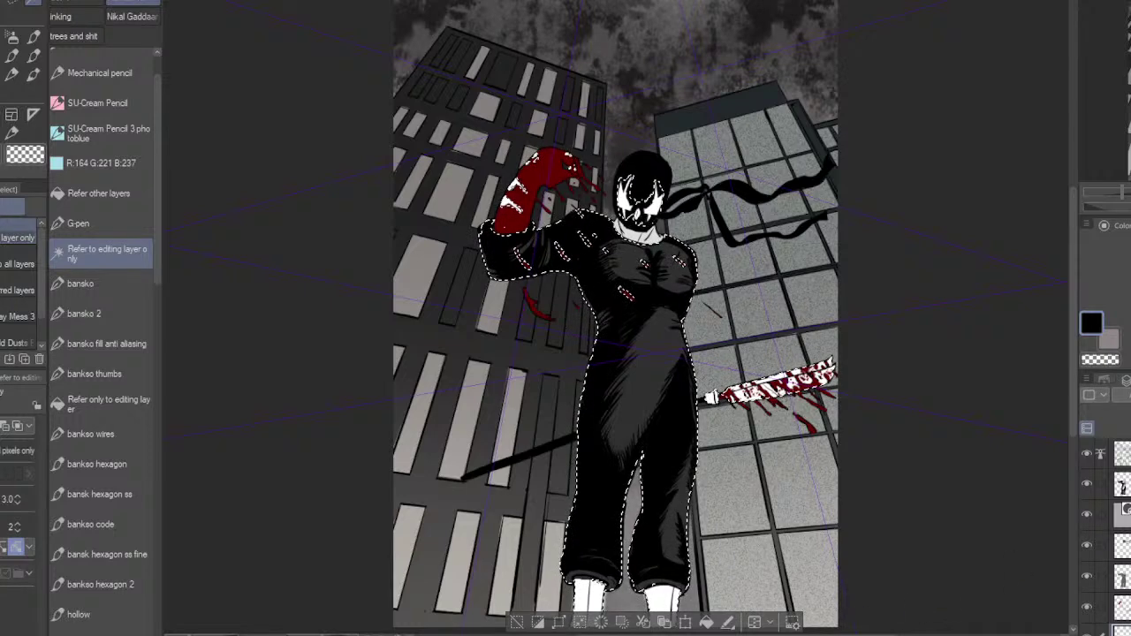
shift+click(1121, 545)
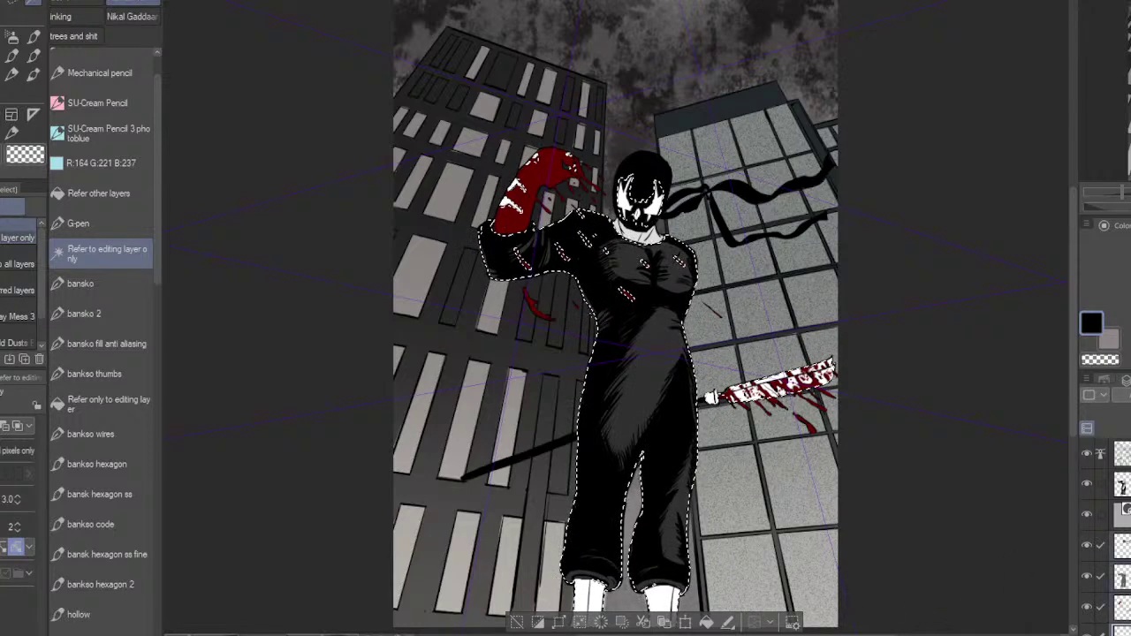
click(1122, 545)
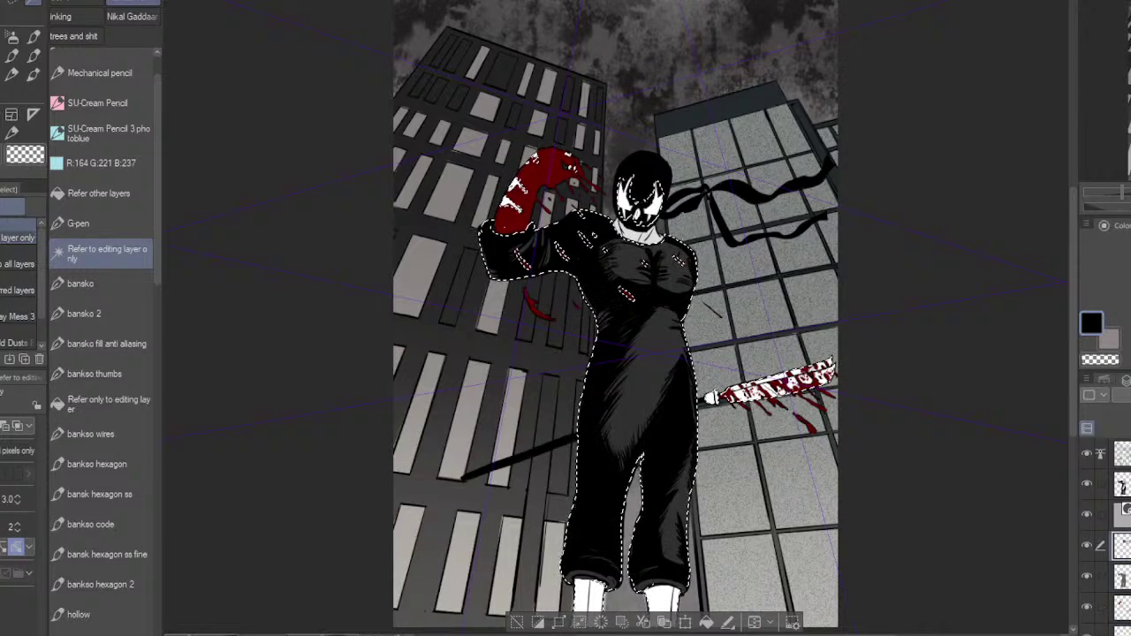
Step: Check the figure's layers by loading the mask, suit, black fill and white-area layers as selections in turn
ctrl+click(1126, 553)
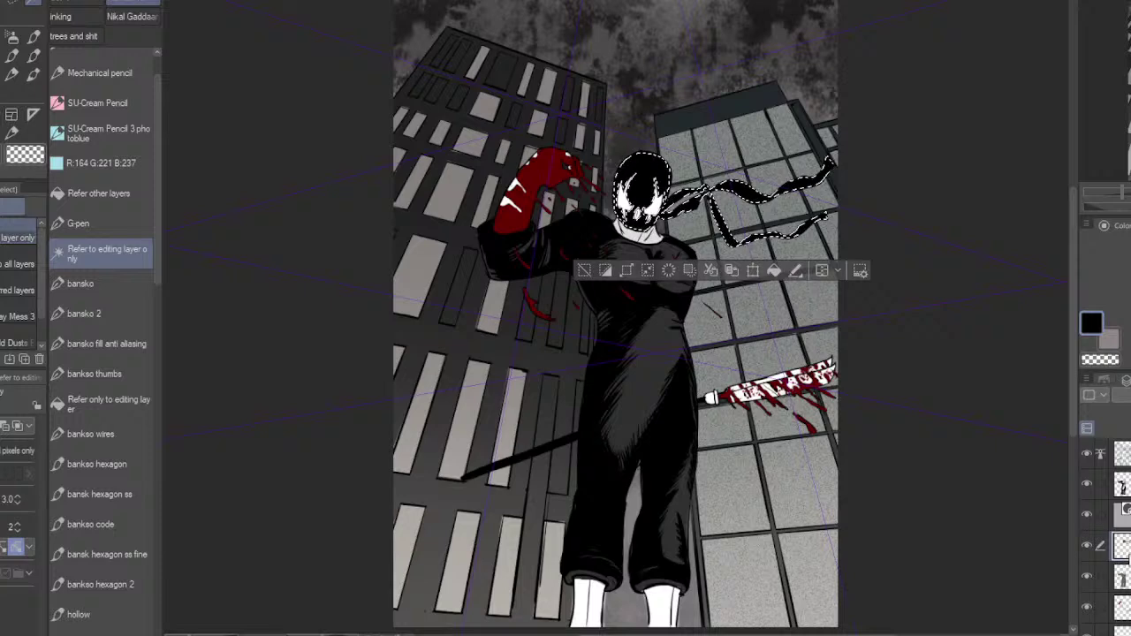
ctrl+click(1124, 581)
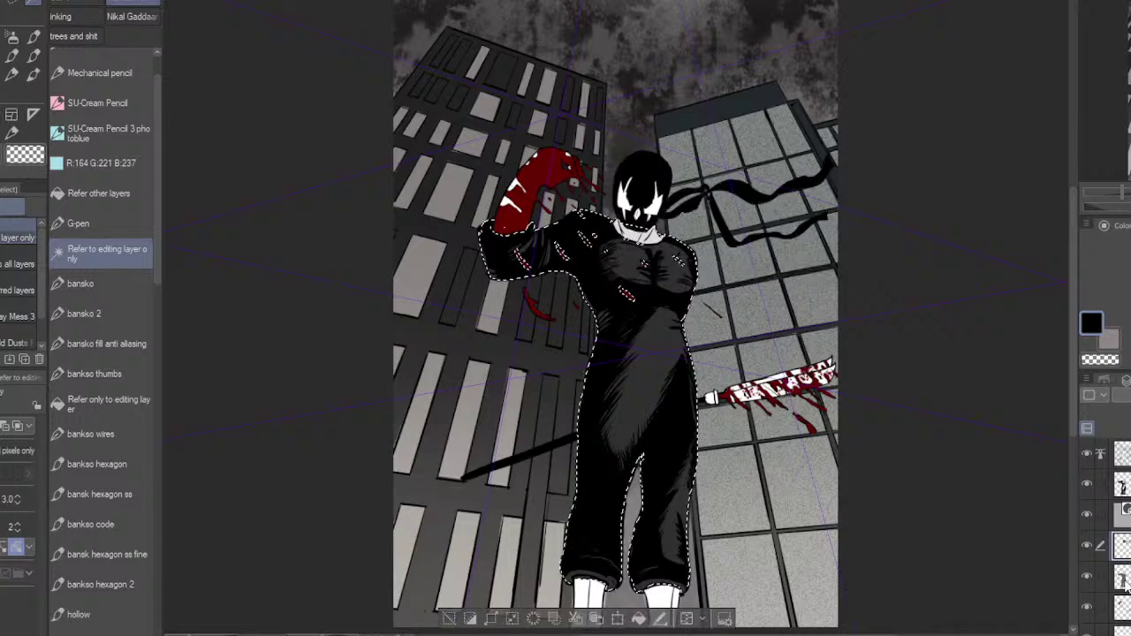
shift+click(1124, 586)
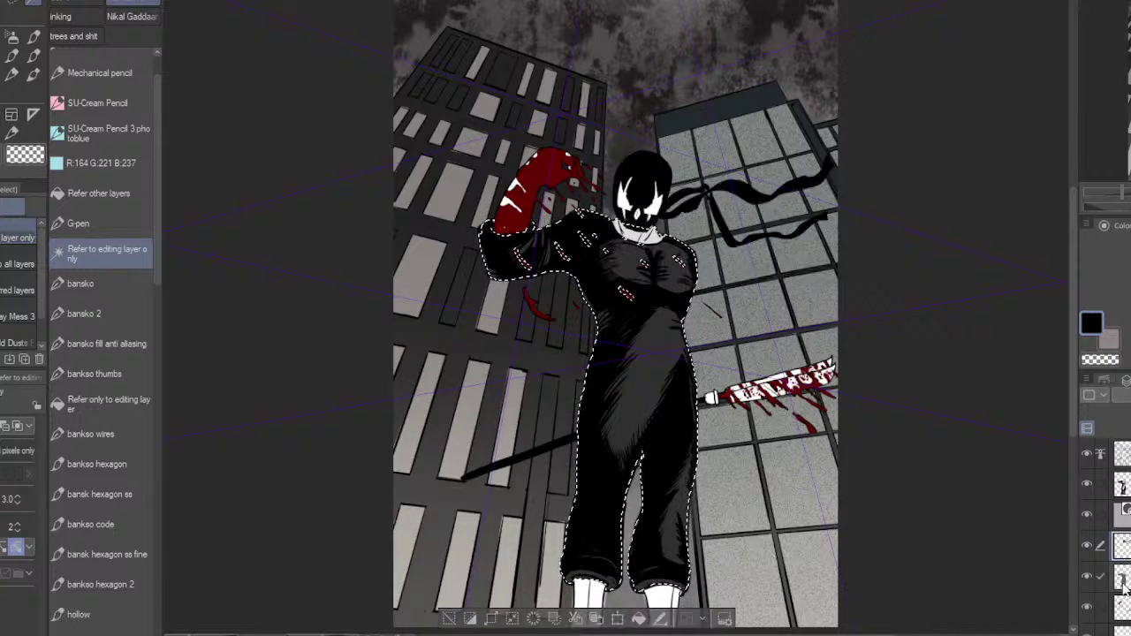
ctrl+click(1124, 501)
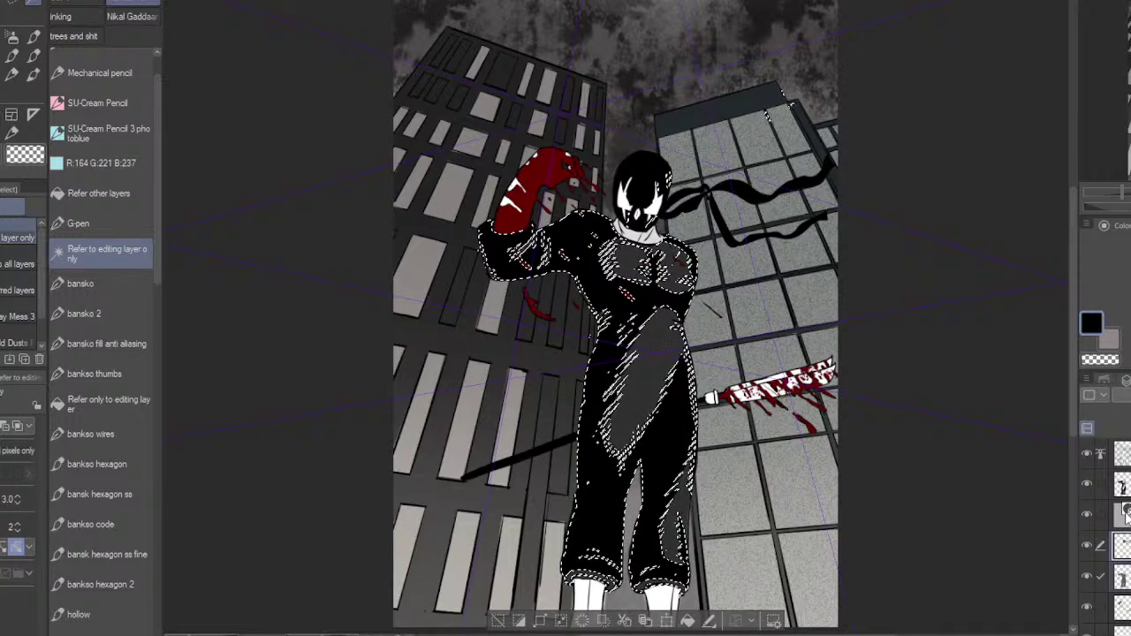
ctrl+click(1124, 605)
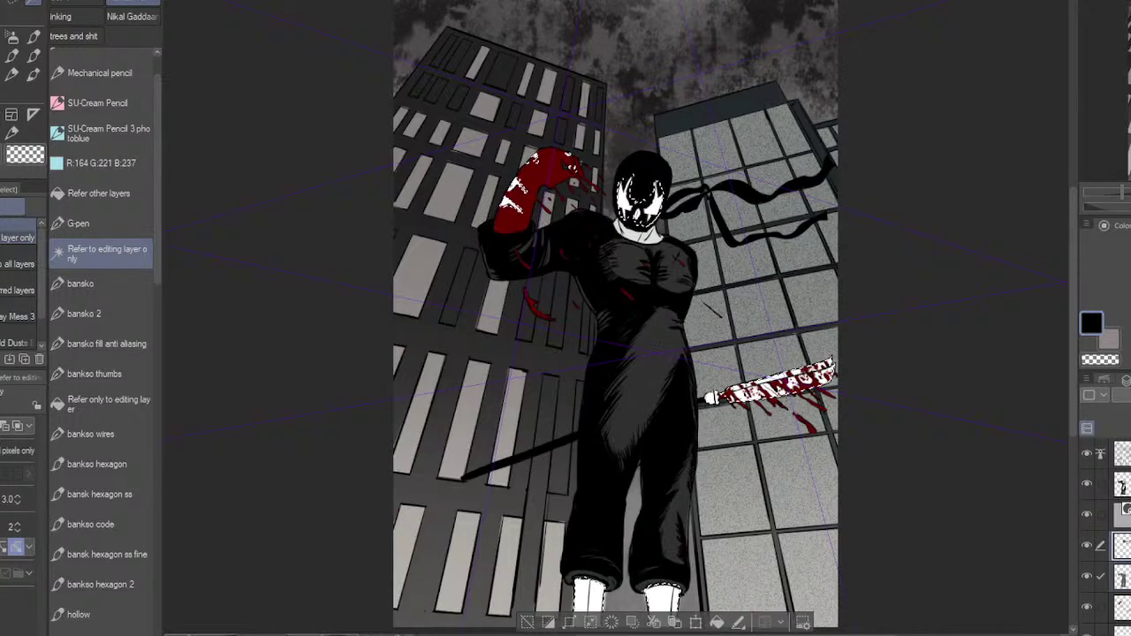
Step: Fill the suit area with black on a new layer directly above the mask layer and lower that layer's opacity
click(1124, 576)
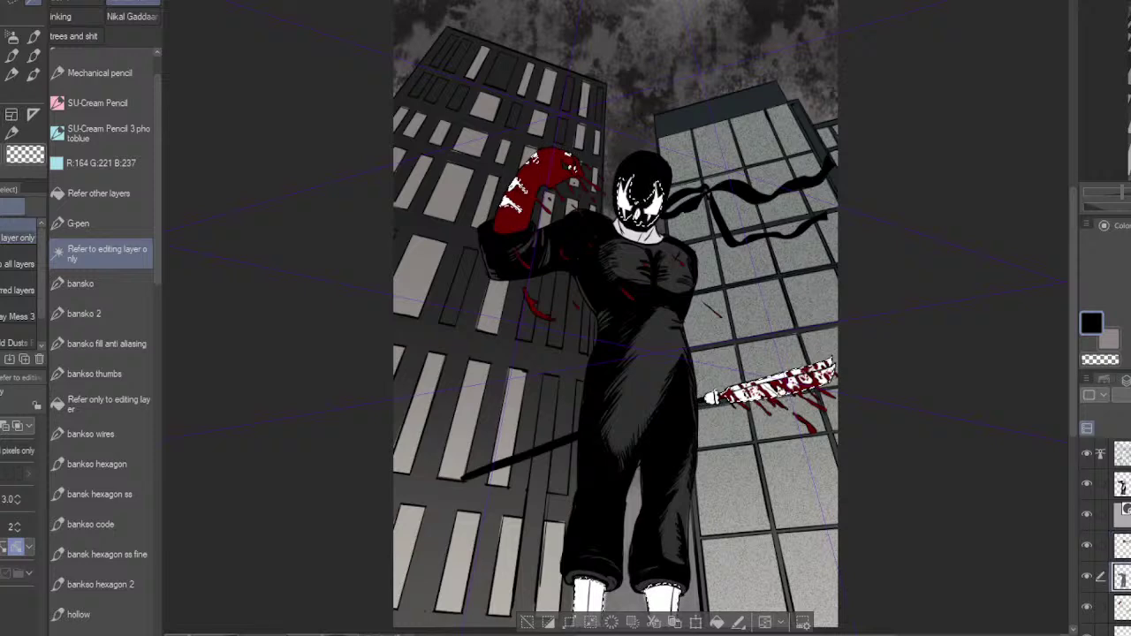
click(1122, 545)
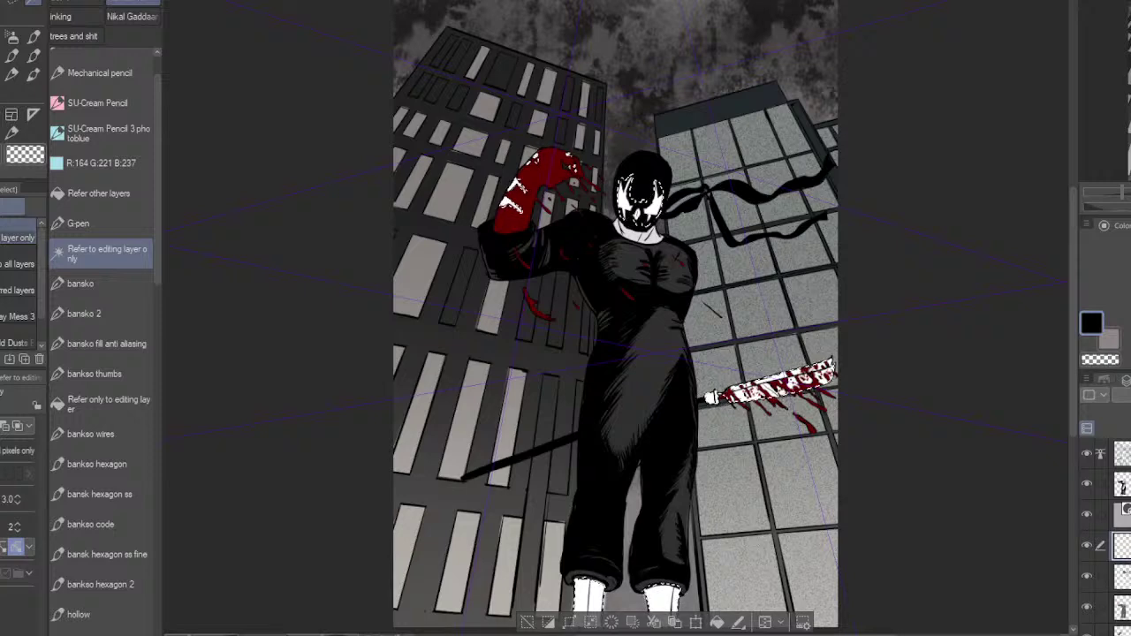
click(1122, 607)
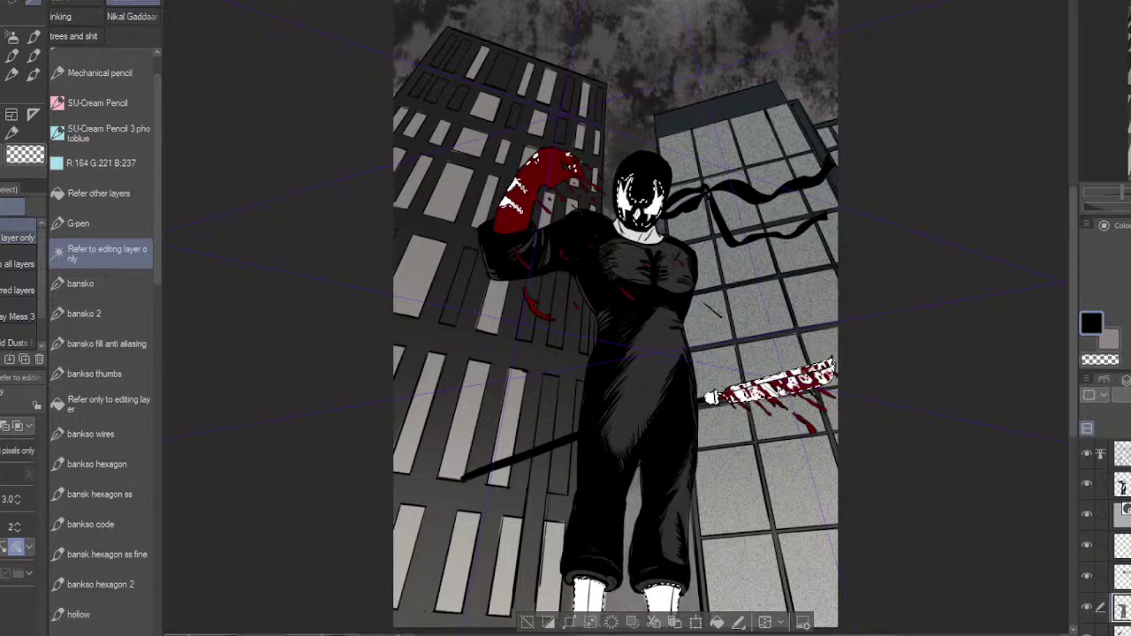
ctrl+click(1122, 608)
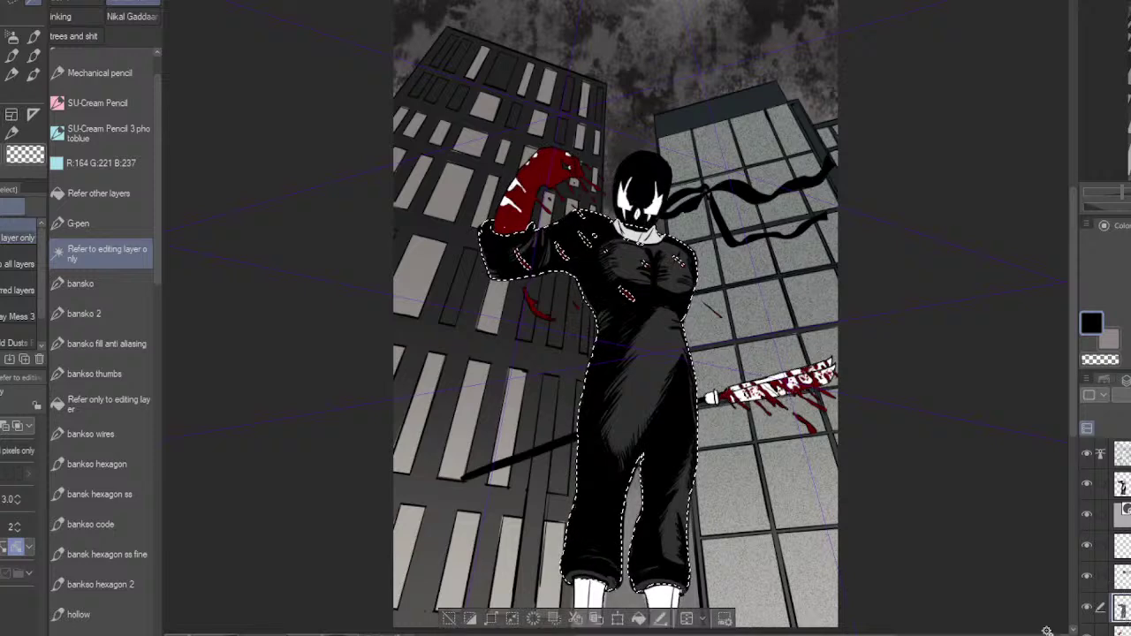
click(640, 620)
key(ctrl+z)
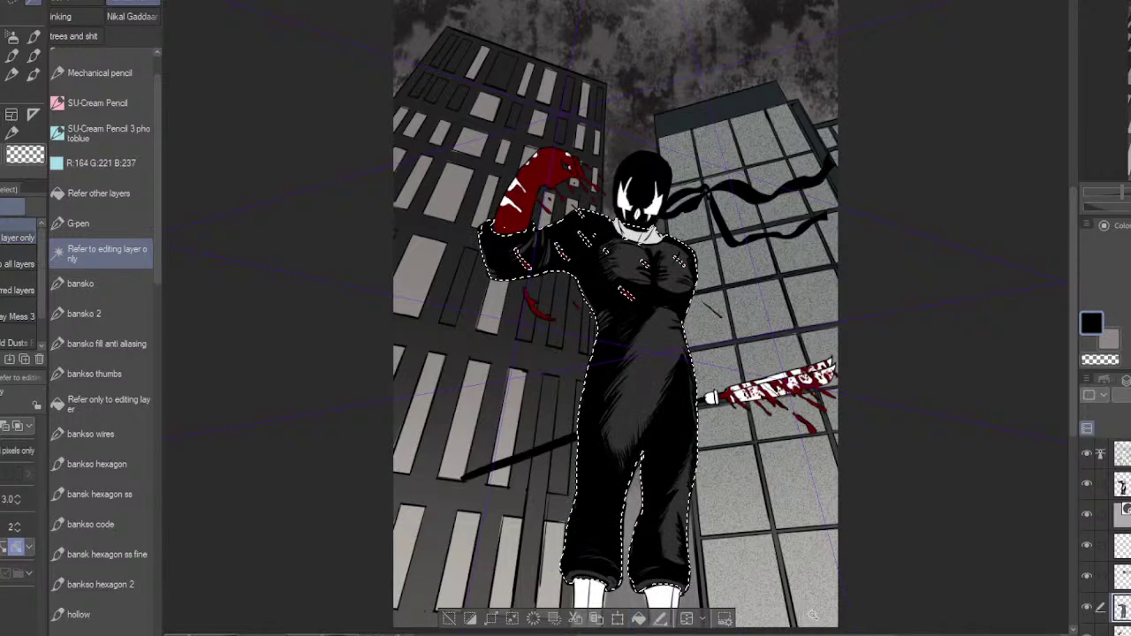
click(1119, 546)
click(640, 621)
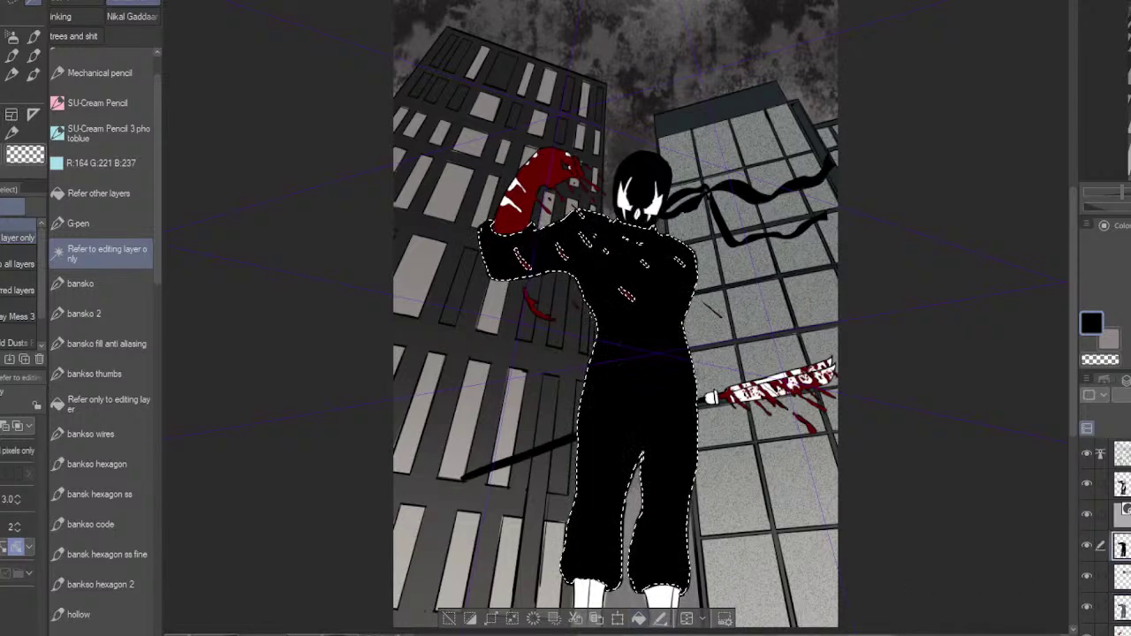
key(ctrl+z)
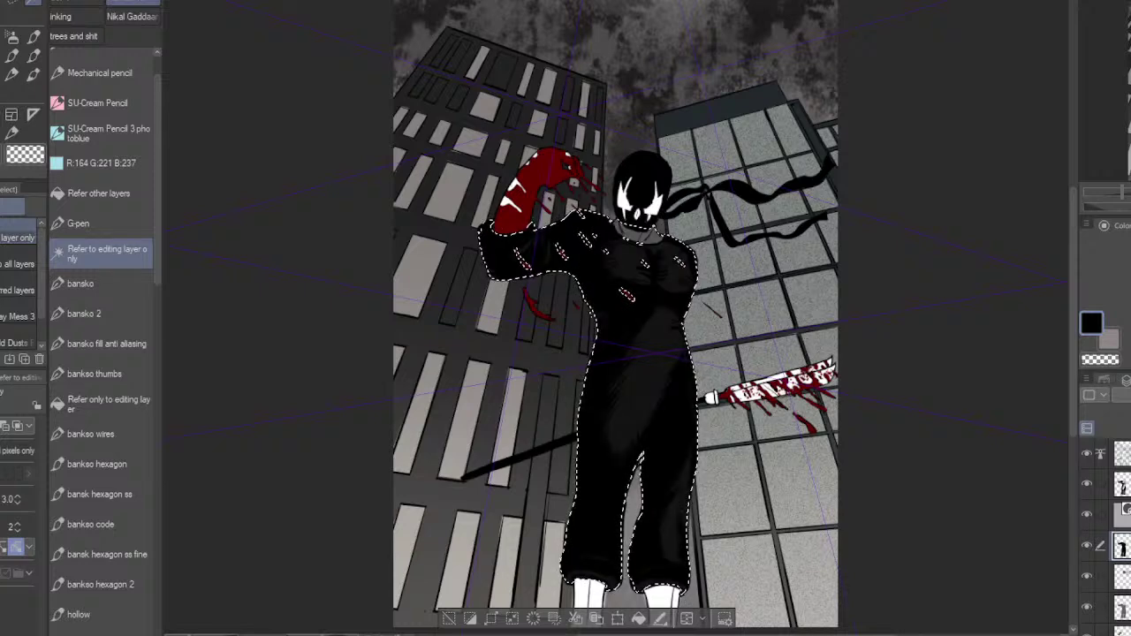
Step: Select the mask with its ribbon on the mask layer, fill it with black on the semi-transparent overlay layer, and clear the selection
click(1121, 576)
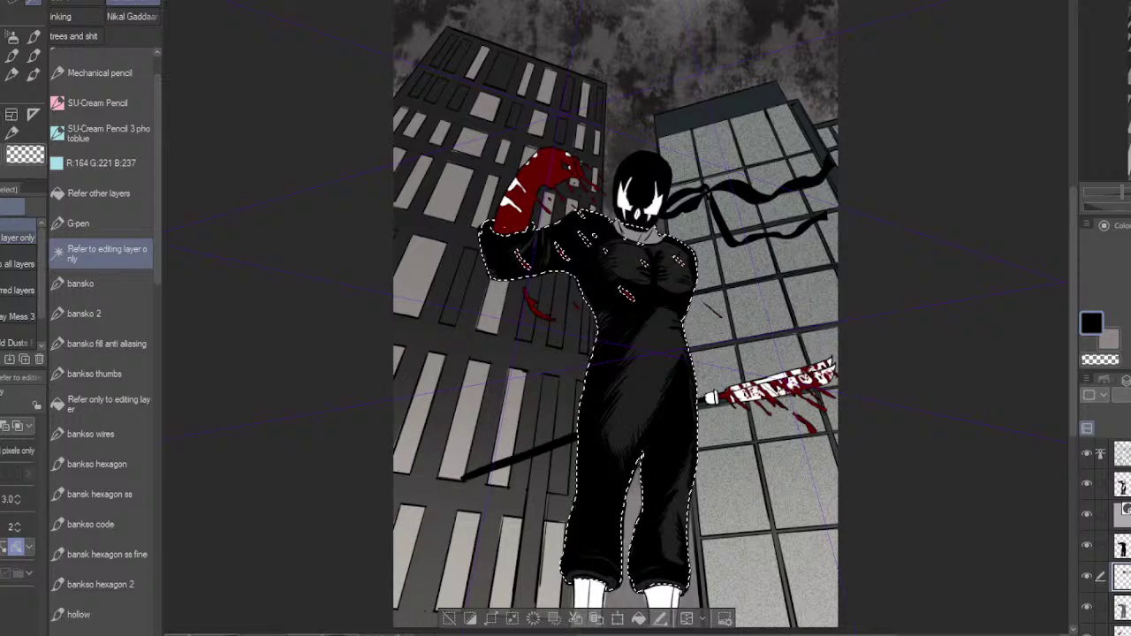
click(643, 175)
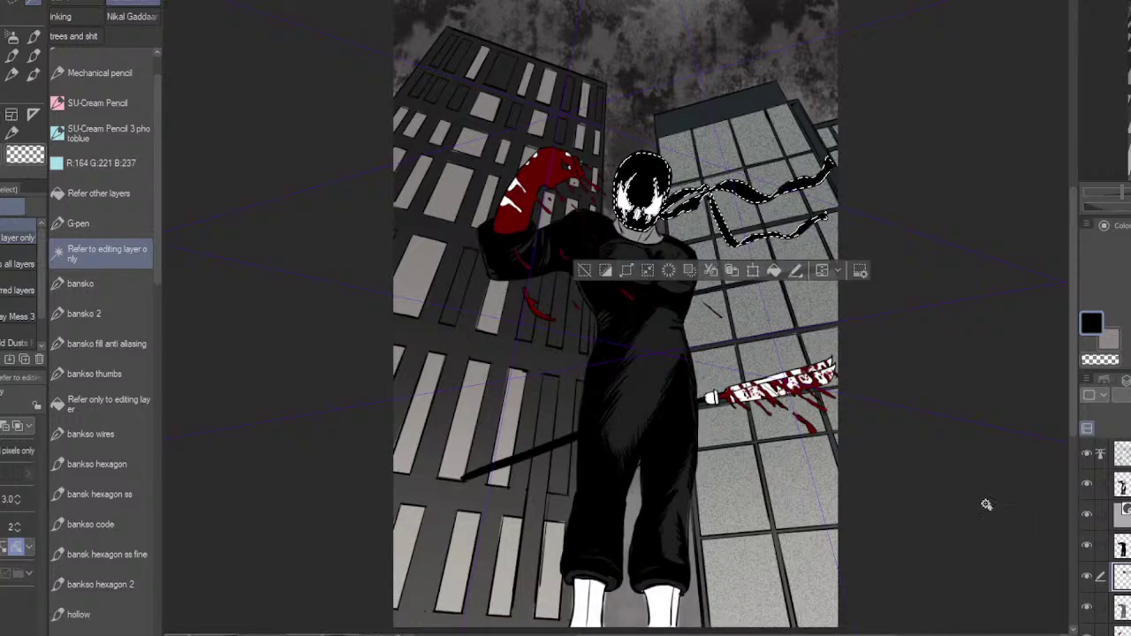
click(1119, 546)
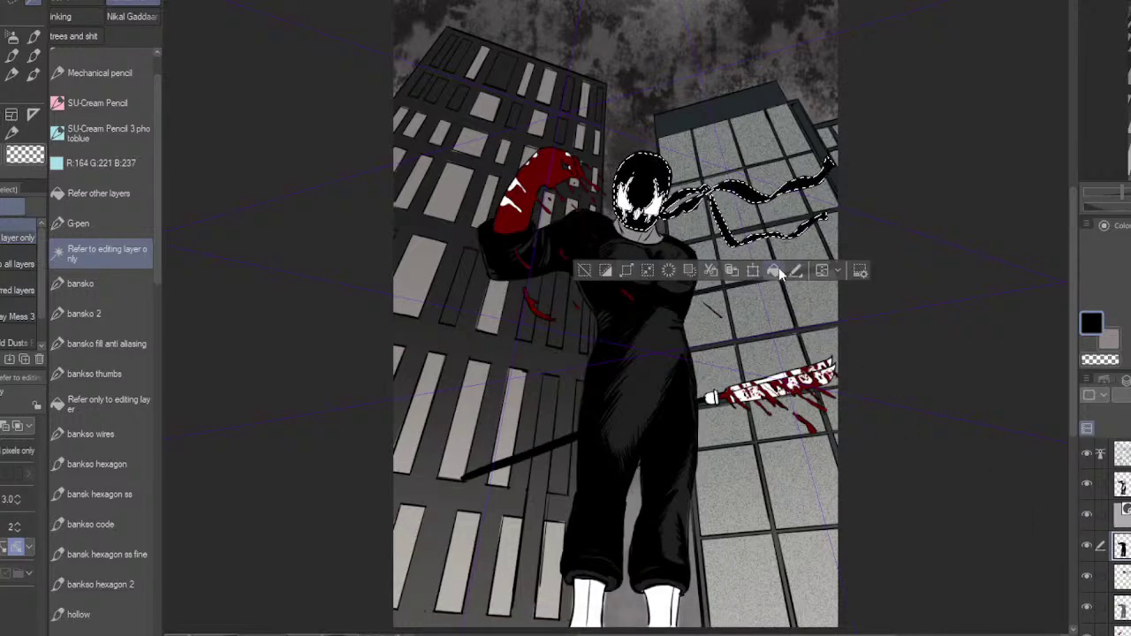
click(605, 270)
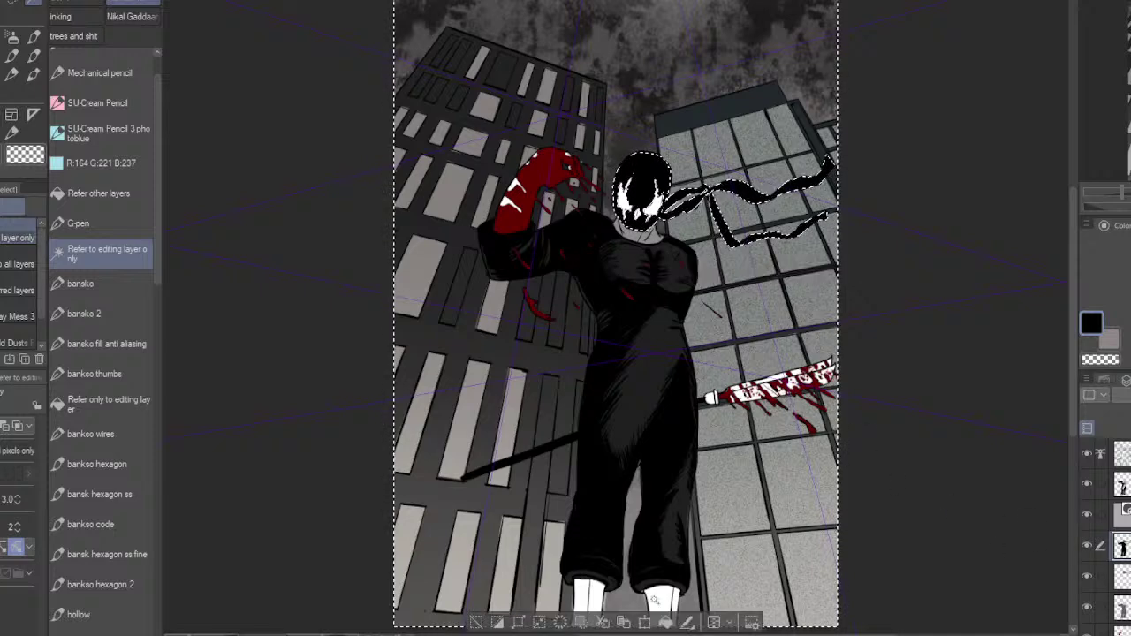
click(478, 624)
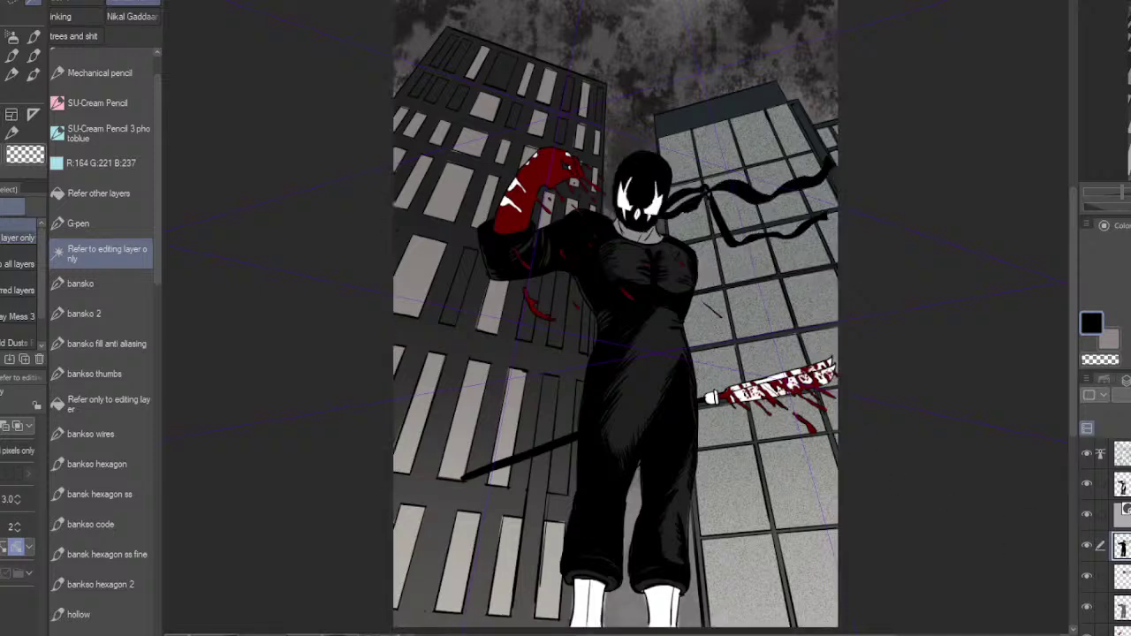
Step: Reselect the whole suit area, fill it with black on the overlay layer, and clear the selection
click(1121, 515)
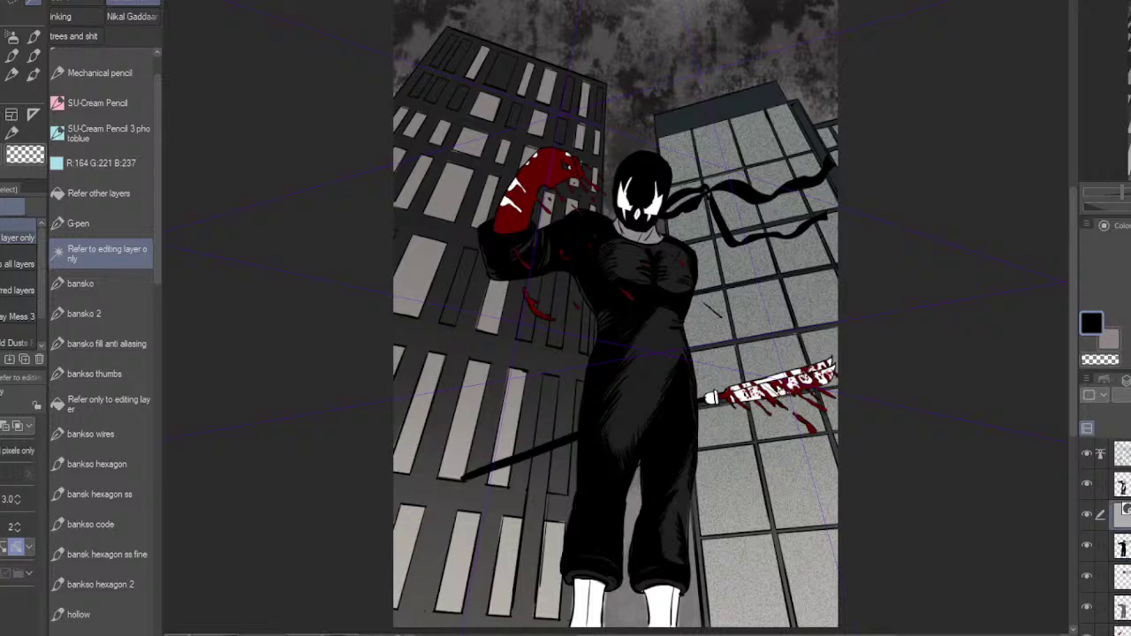
click(632, 354)
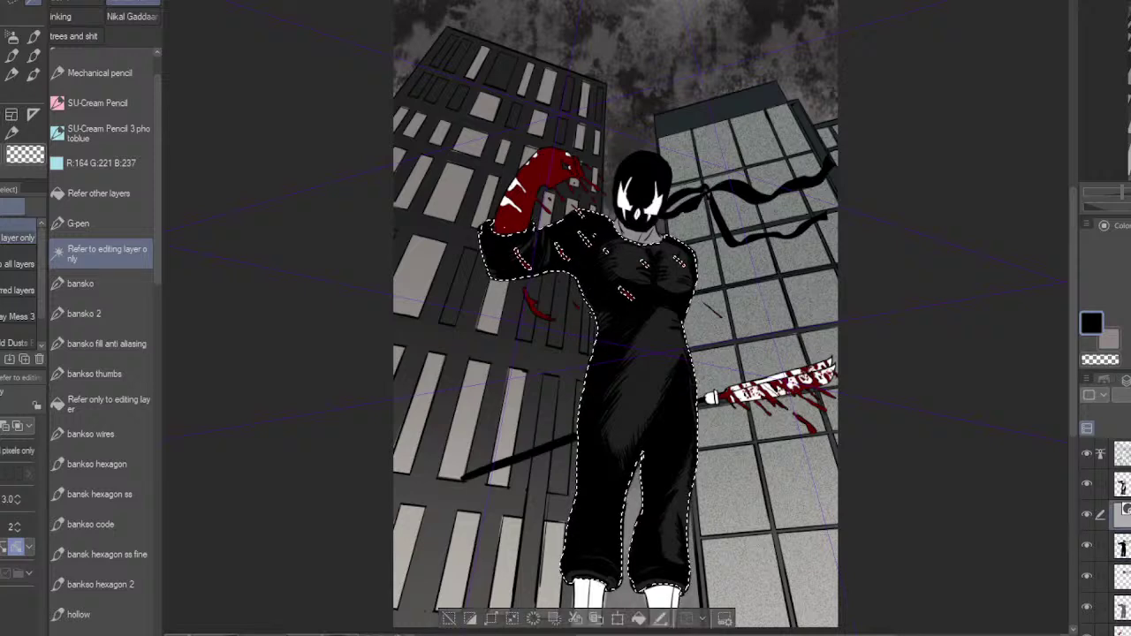
click(1120, 546)
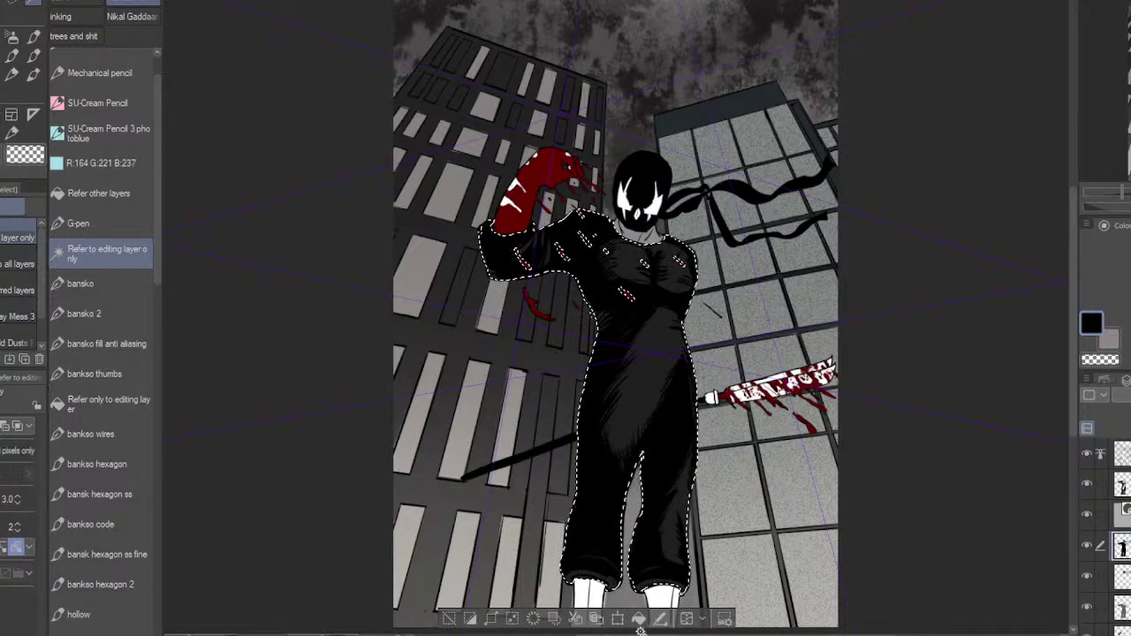
click(640, 622)
key(Delete)
key(ctrl+d)
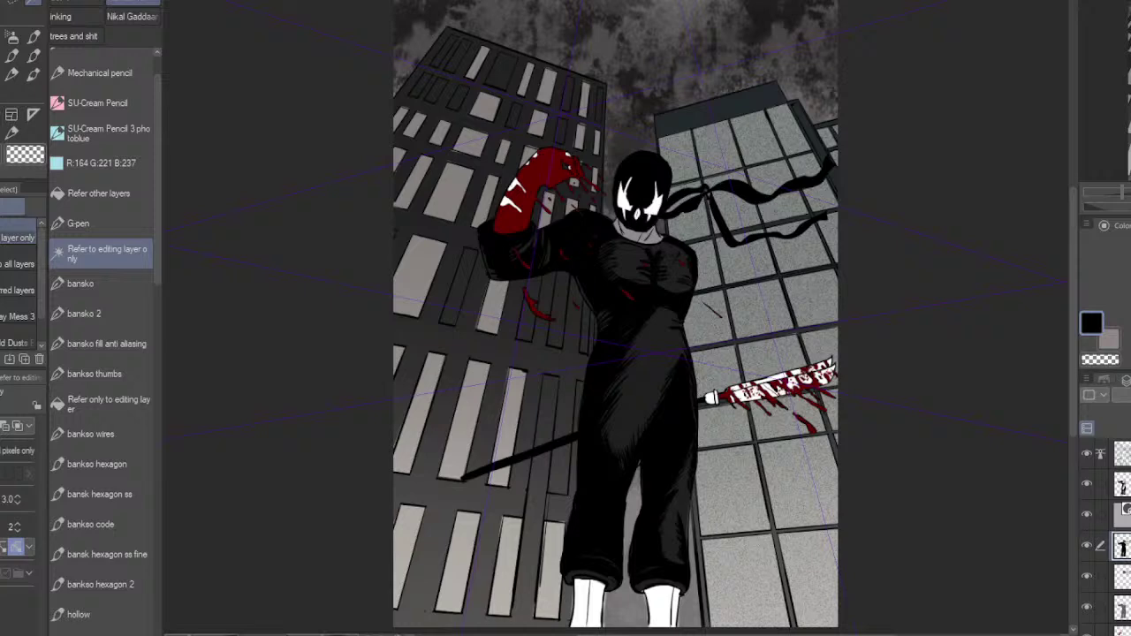
Step: Select the white boot, arm, mask and sword areas and fill them on the overlay layer
click(1123, 515)
click(663, 602)
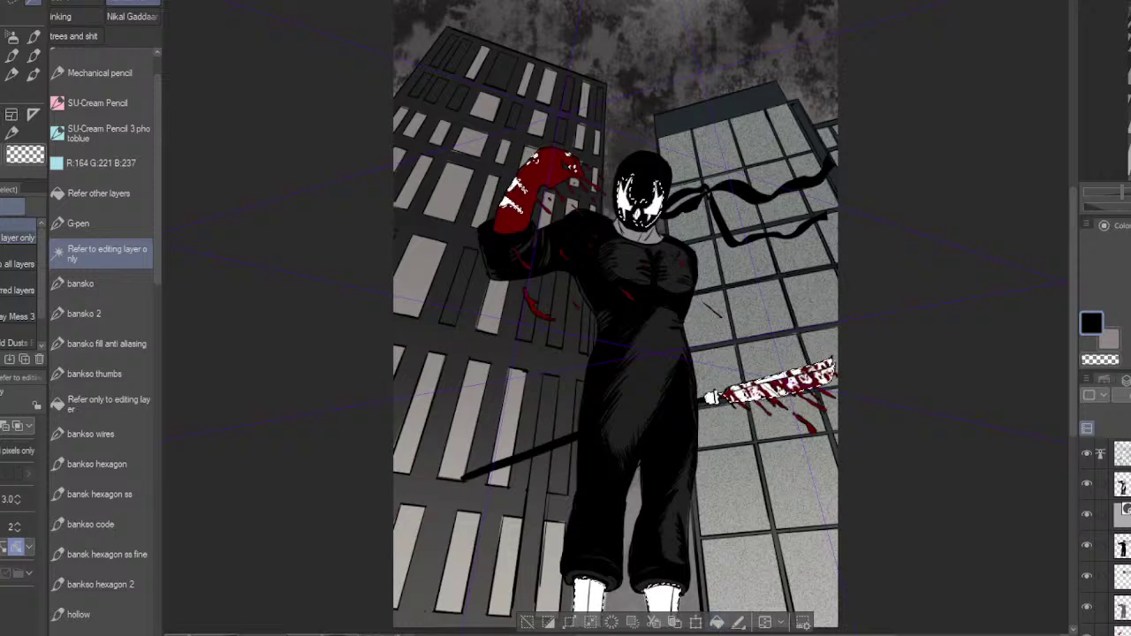
click(1122, 546)
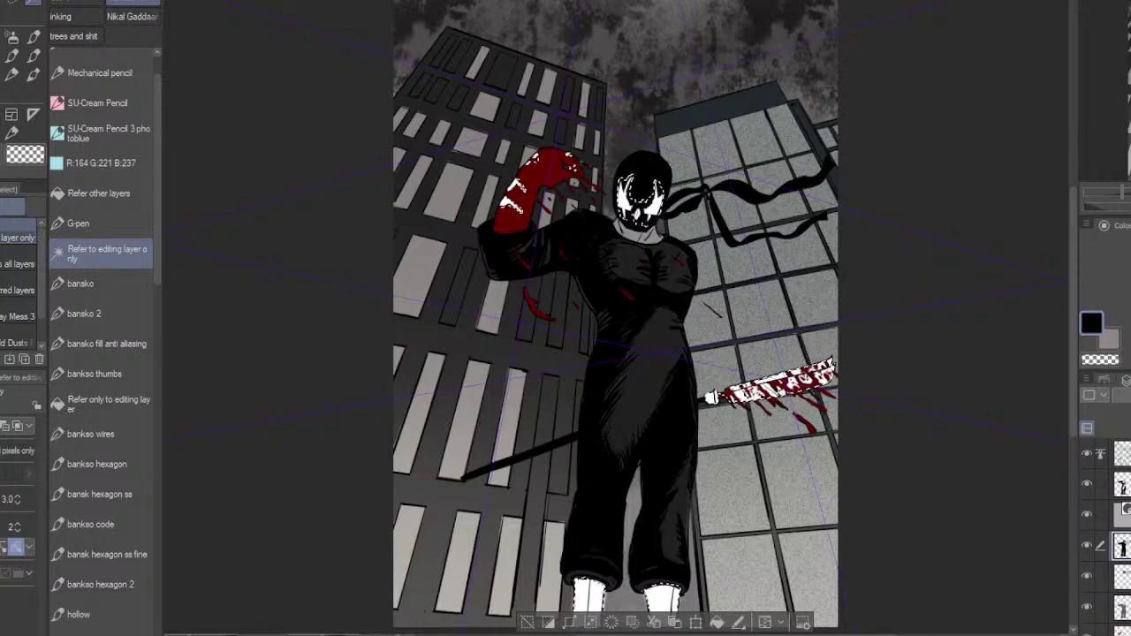
Step: Apply a blue layer colour to the overlay layer, move it above the figure's layers, and load its contents as the selection
key(ctrl+b)
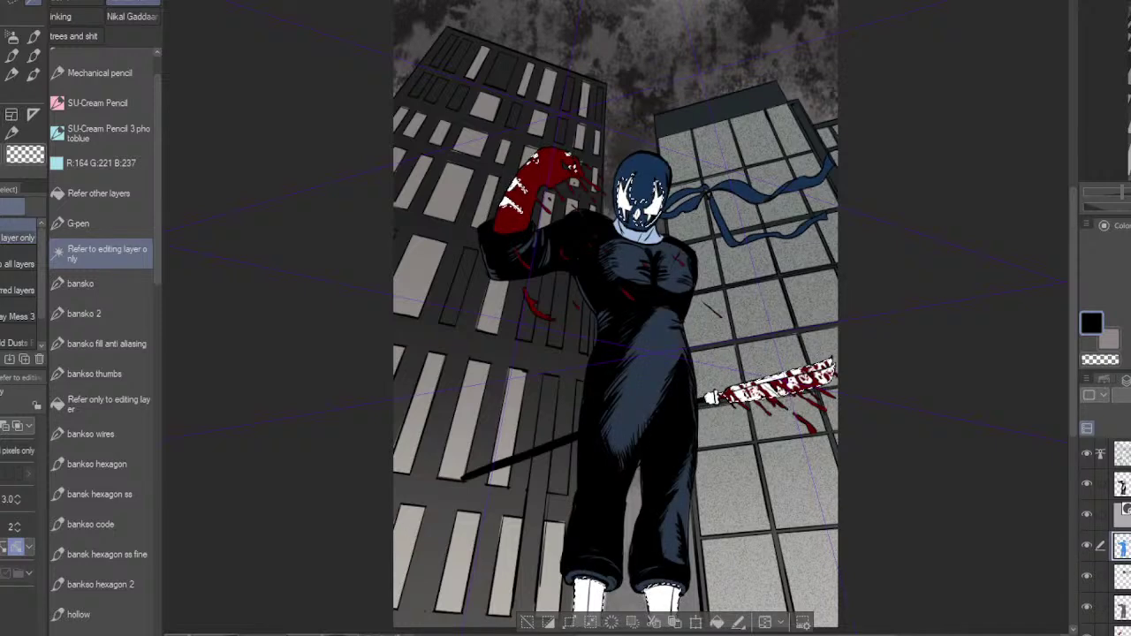
drag(1121, 545, 1119, 469)
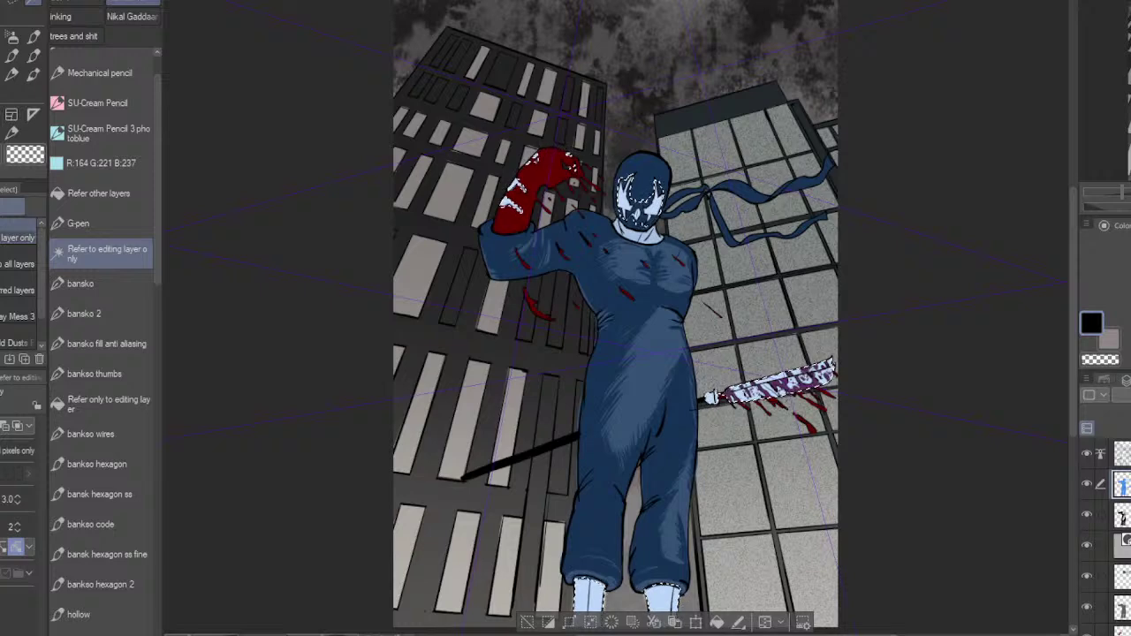
click(526, 622)
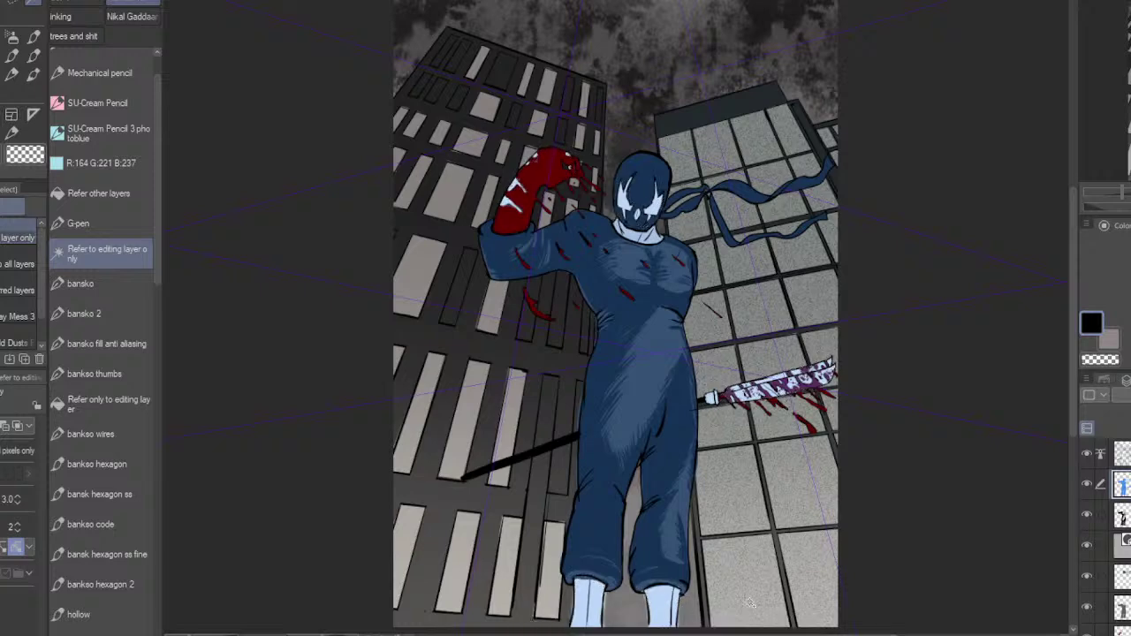
ctrl+click(1121, 486)
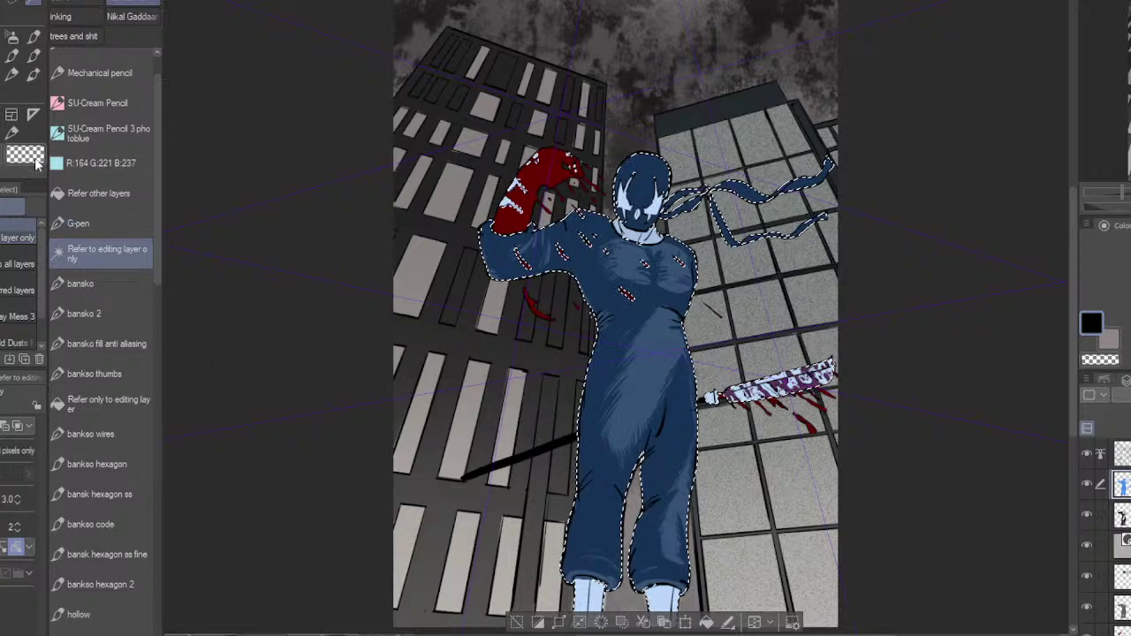
Step: Try the gits 2 gradient over the selected figure, with and without the blue layer colour, and undo it
click(2, 95)
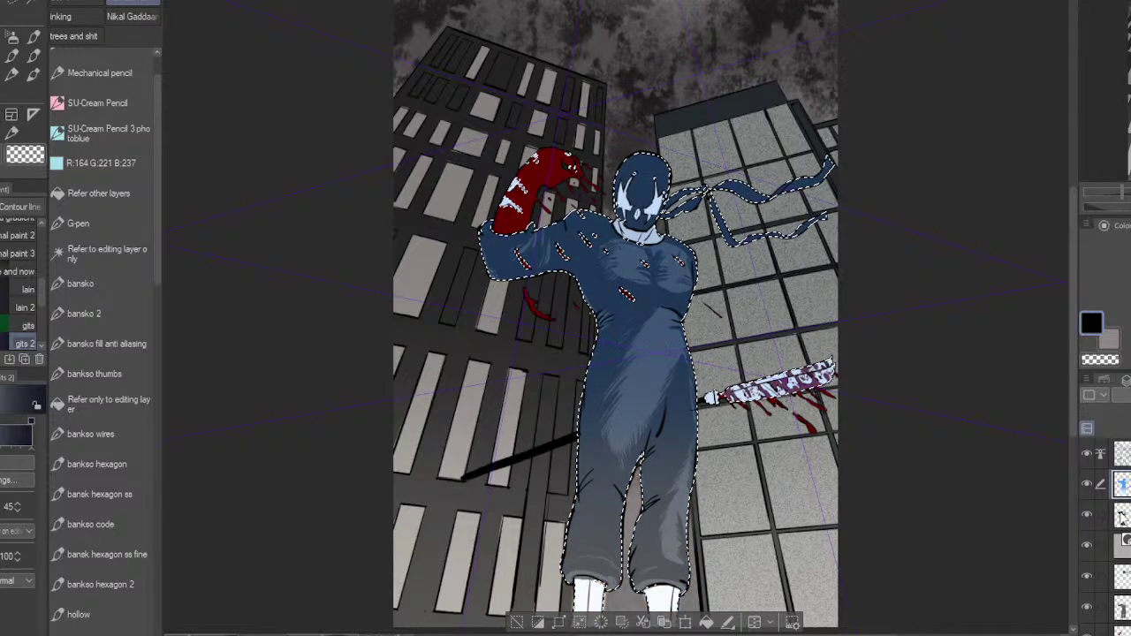
key(ctrl+z)
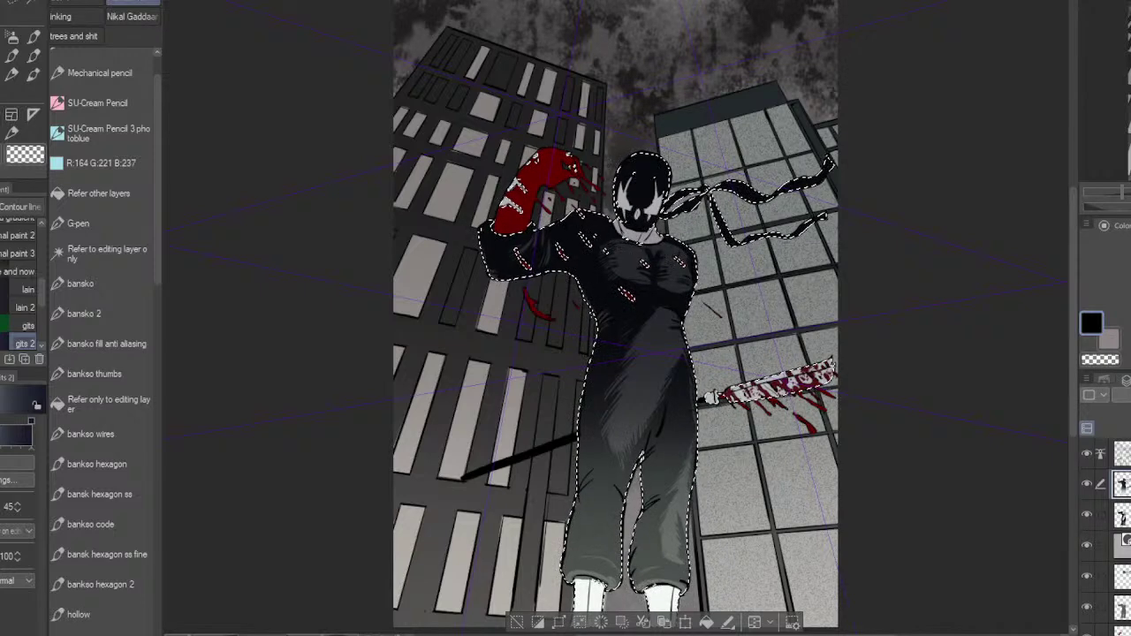
key(ctrl+z)
key(ctrl+z)
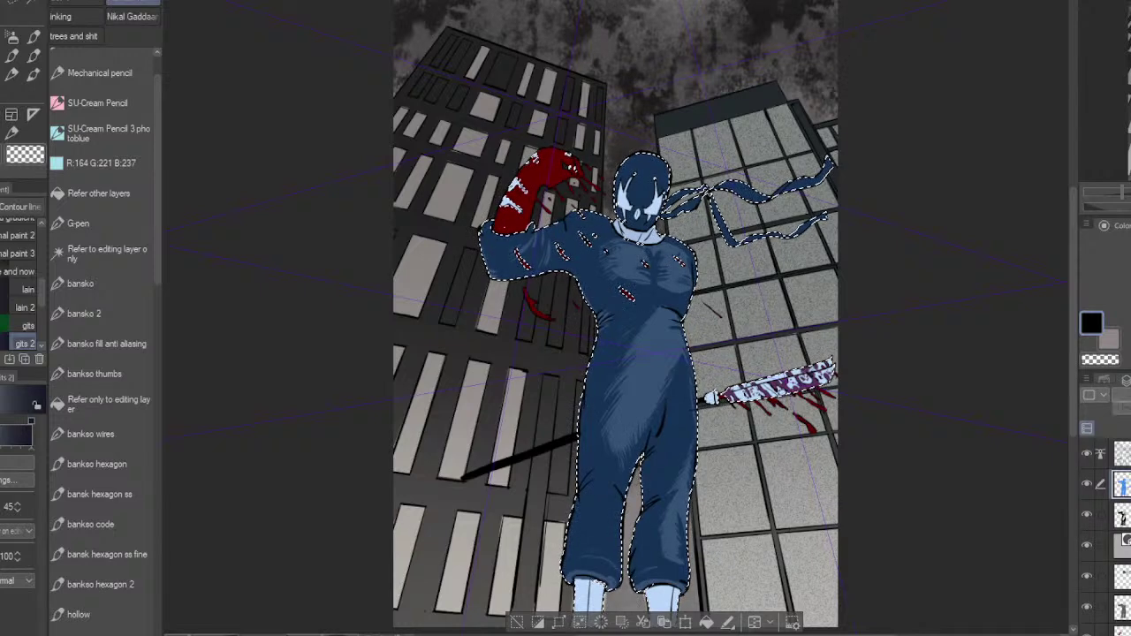
Step: Create a new layer above the blue overlay layer and hide the blue overlay
click(1126, 426)
click(1088, 517)
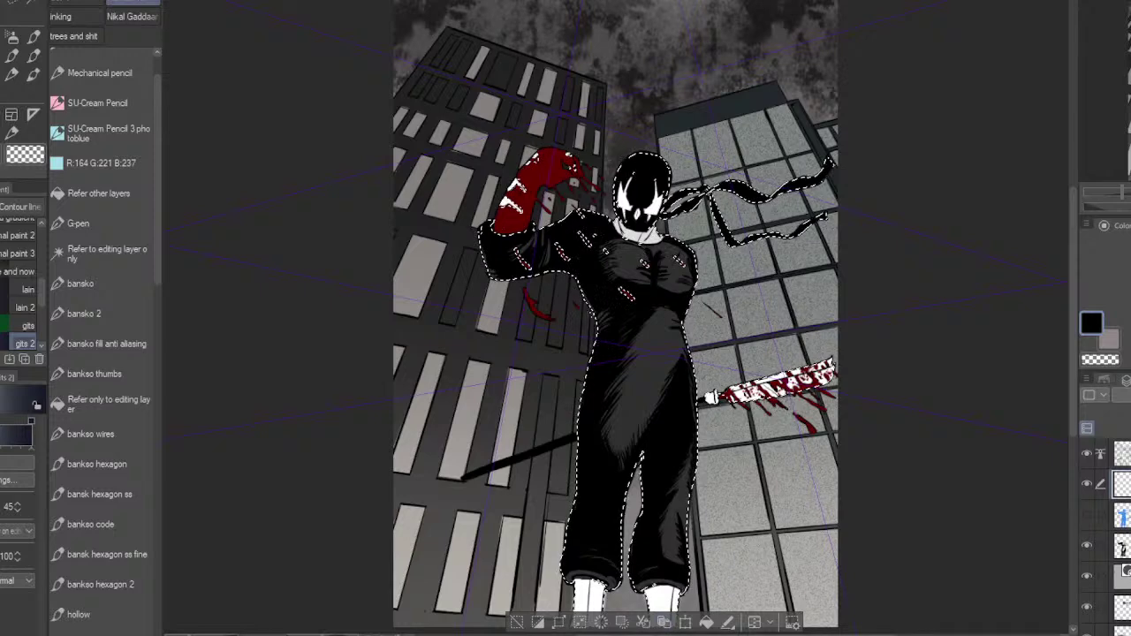
Step: Apply the gits 2 gradient over the selected figure on the new layer, running upward from below the boots
mouse_move(698, 635)
mouse_down()
mouse_move(735, 540)
mouse_move(736, 635)
mouse_move(725, 635)
mouse_up()
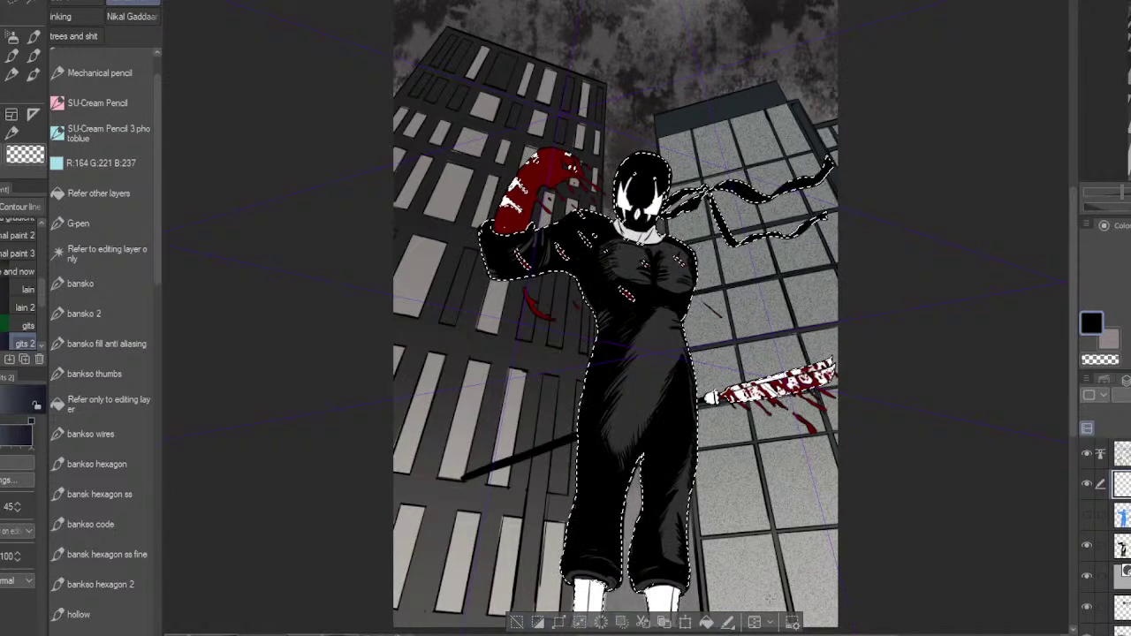
scroll(816, 575, down, 2)
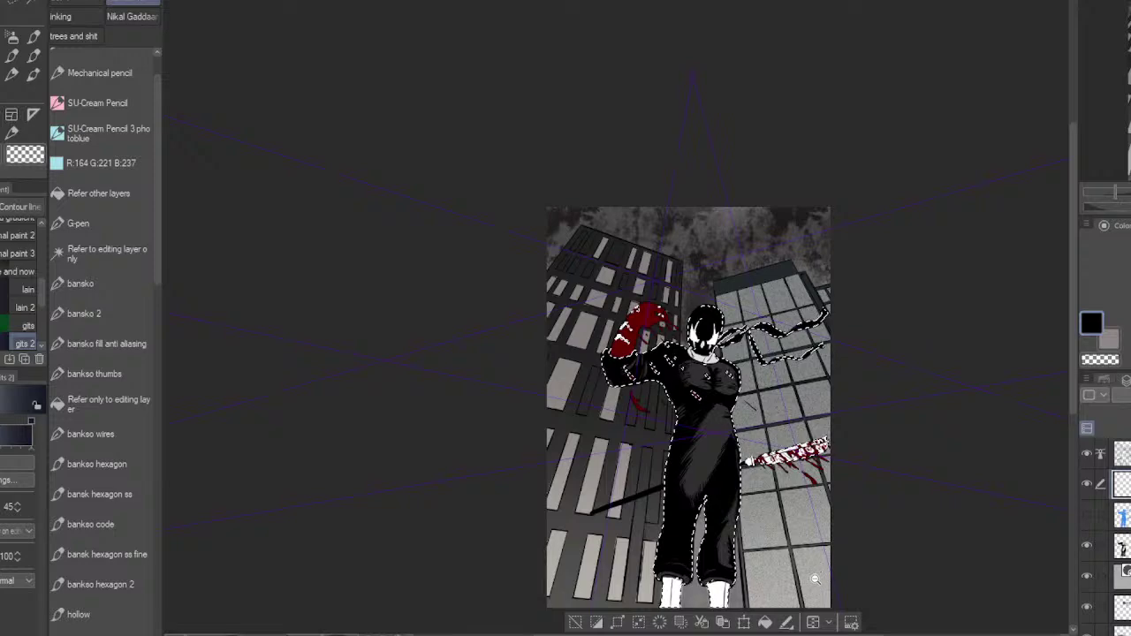
drag(814, 579, 835, 492)
drag(713, 596, 717, 452)
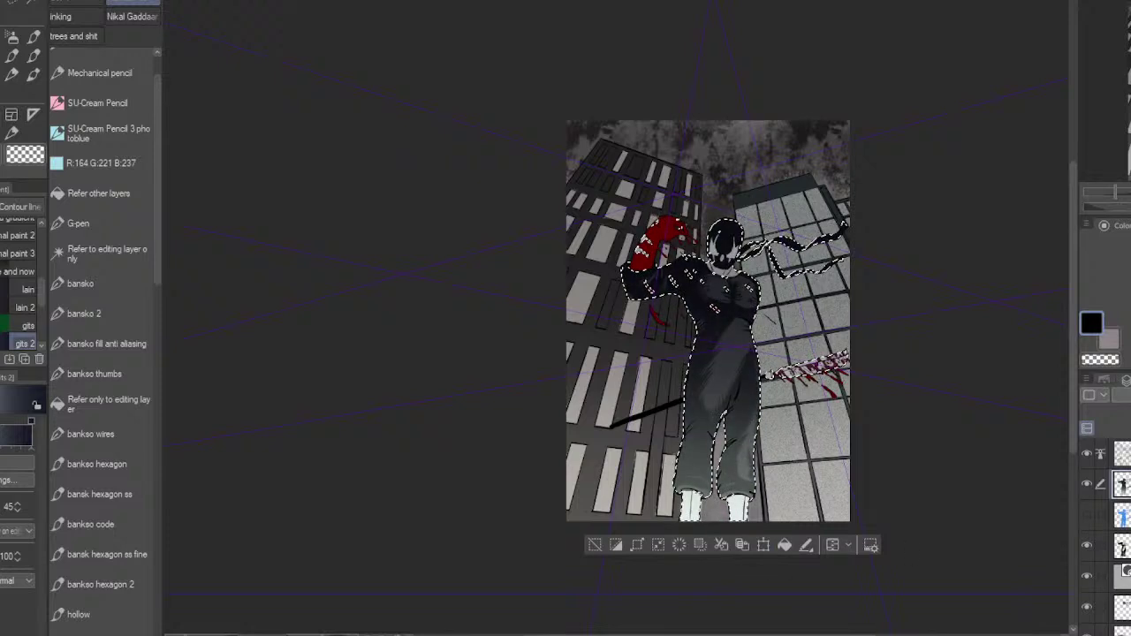
Step: Compare blending modes such as Multiply and Glow dodge on the gradient layer, choose one that lightens the black suit, and deselect
click(1123, 395)
click(1123, 21)
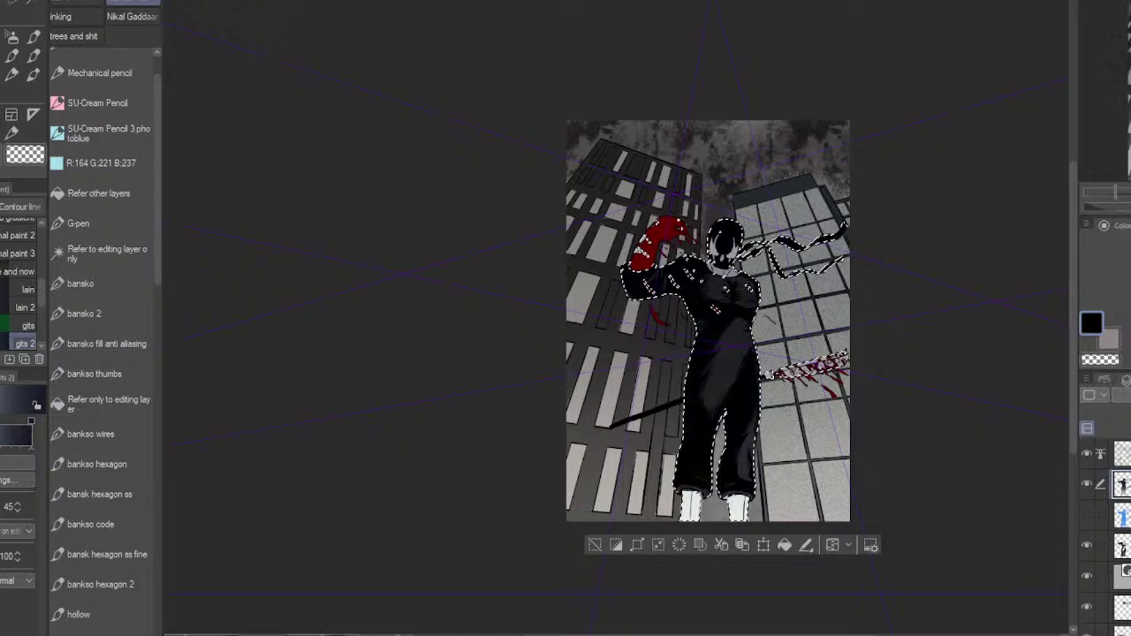
click(1123, 395)
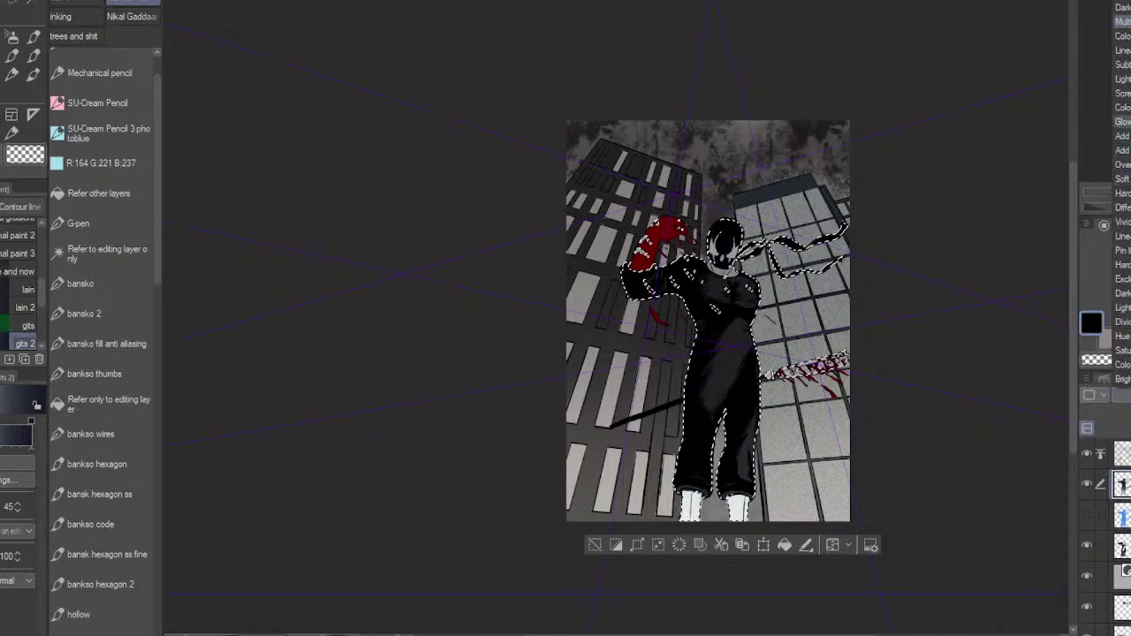
click(1123, 122)
click(1123, 395)
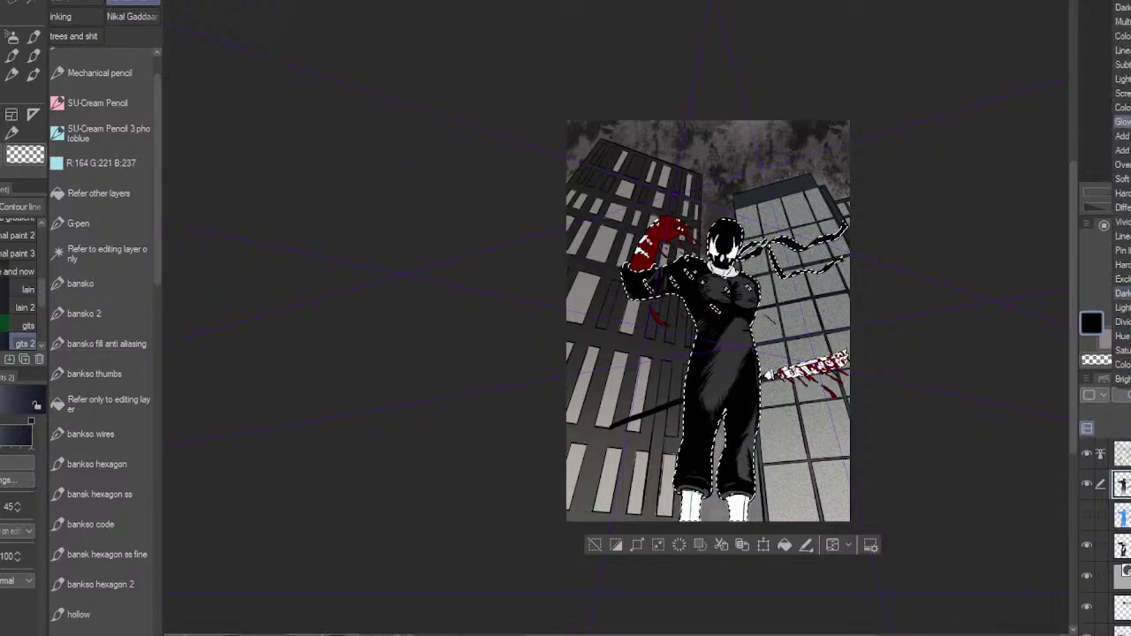
click(1121, 121)
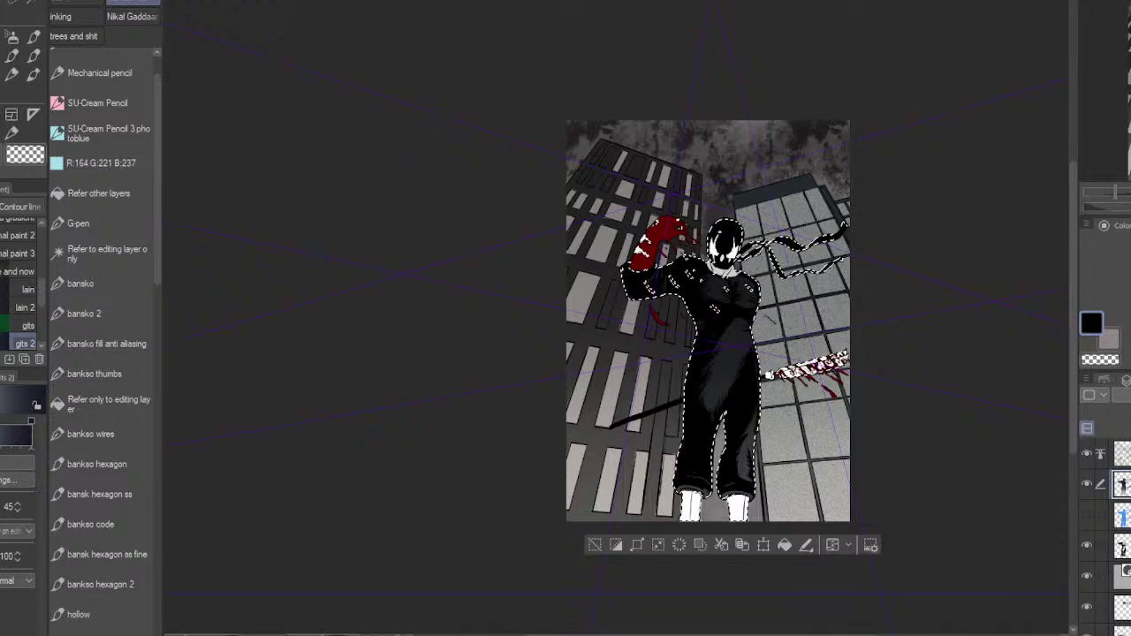
click(1123, 395)
click(1123, 3)
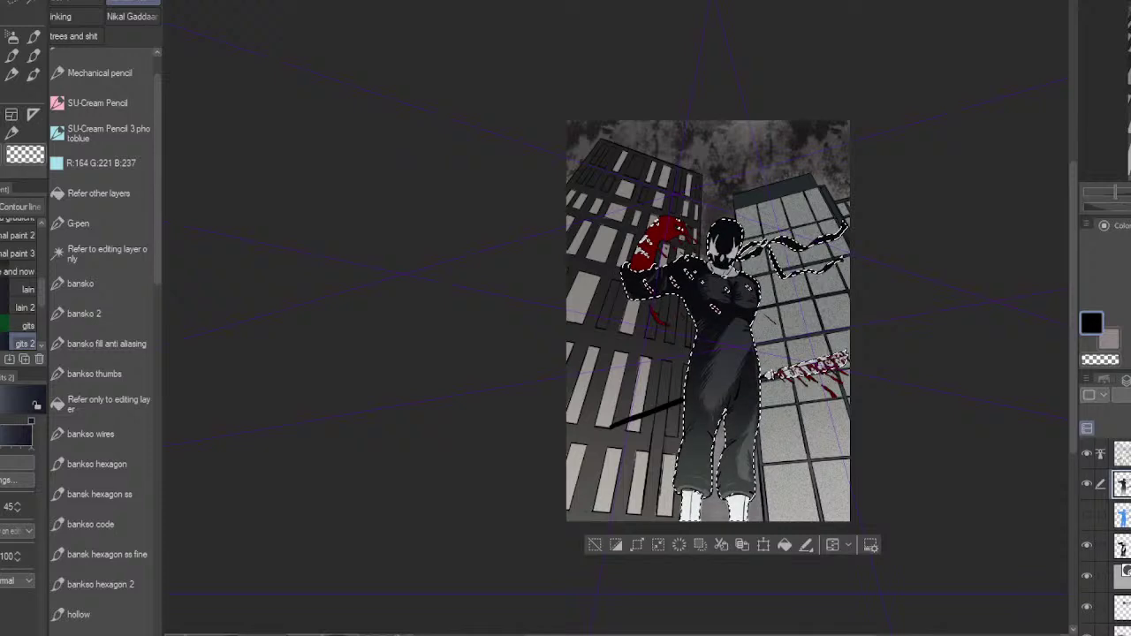
click(595, 545)
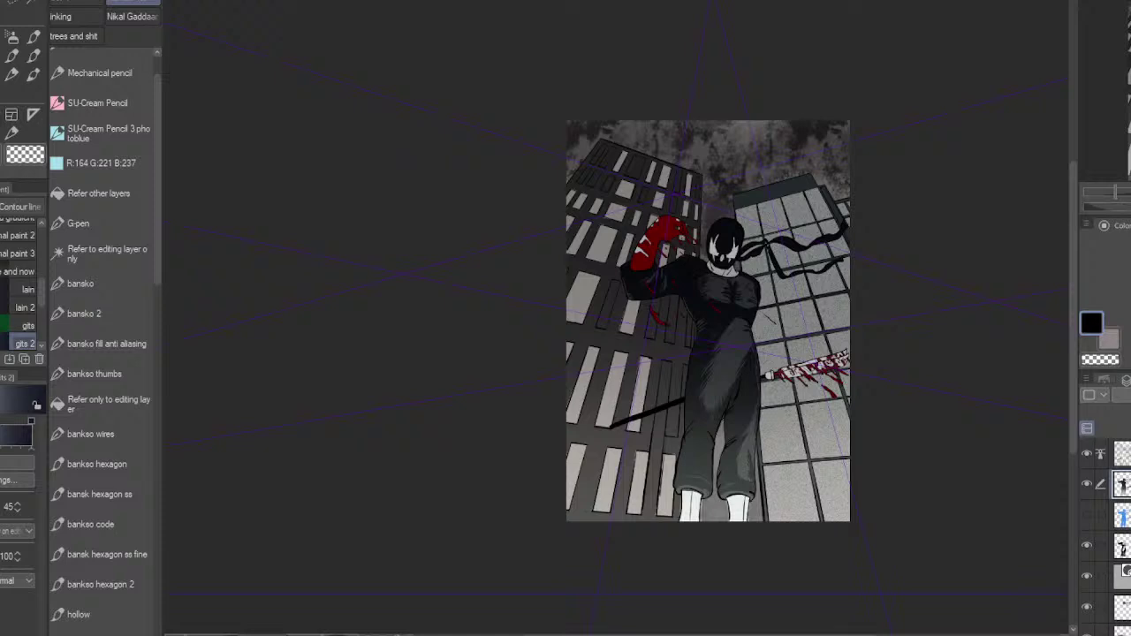
Step: Try moving two lower white-area layers above the figure's ink and gradient layers, and undo the reordering
scroll(1104, 531, down, 2)
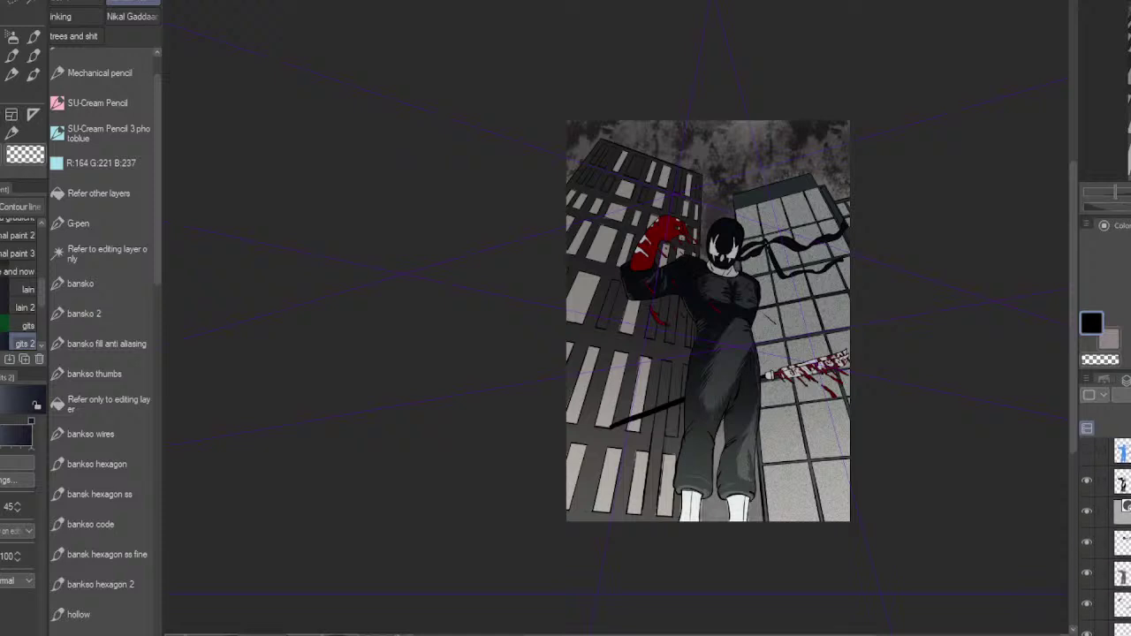
drag(1123, 629, 1123, 467)
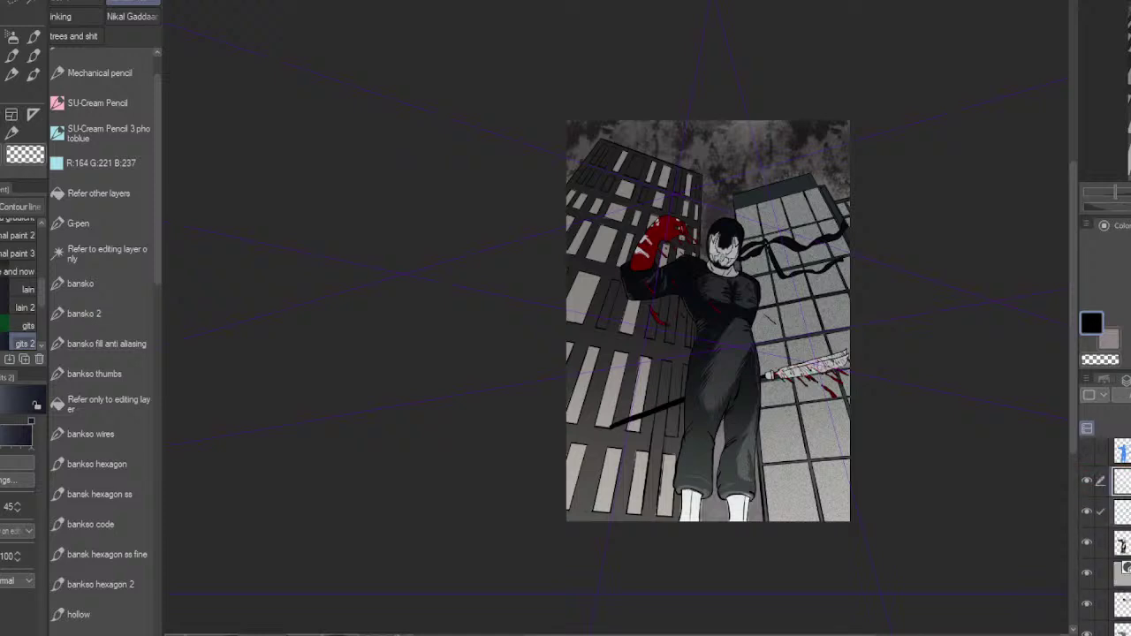
scroll(1115, 530, up, 2)
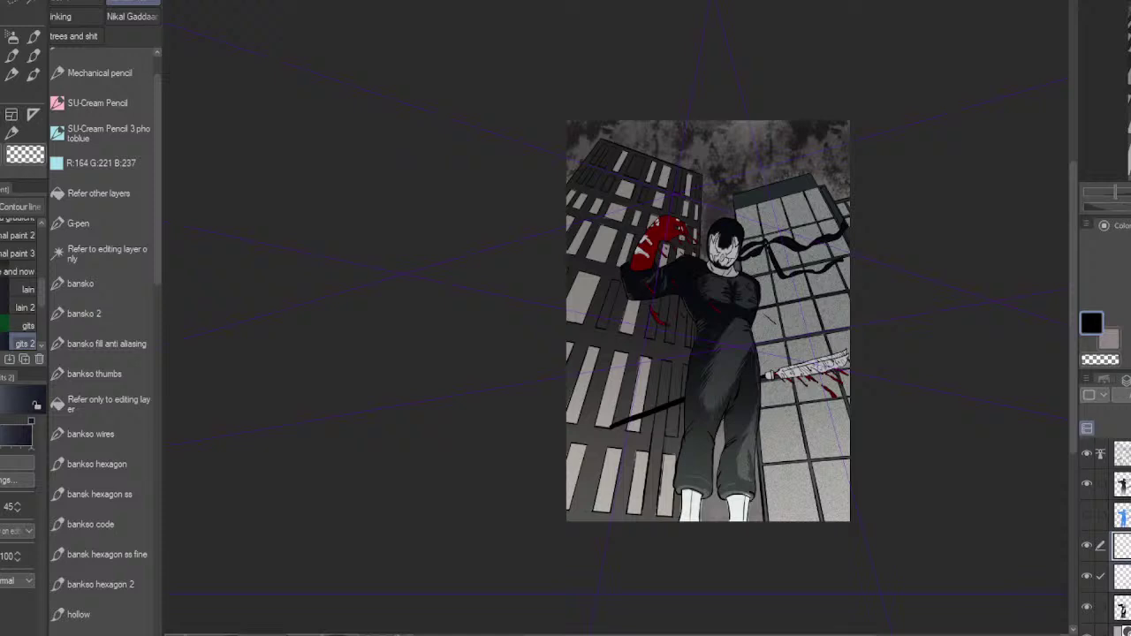
drag(1122, 546, 1122, 469)
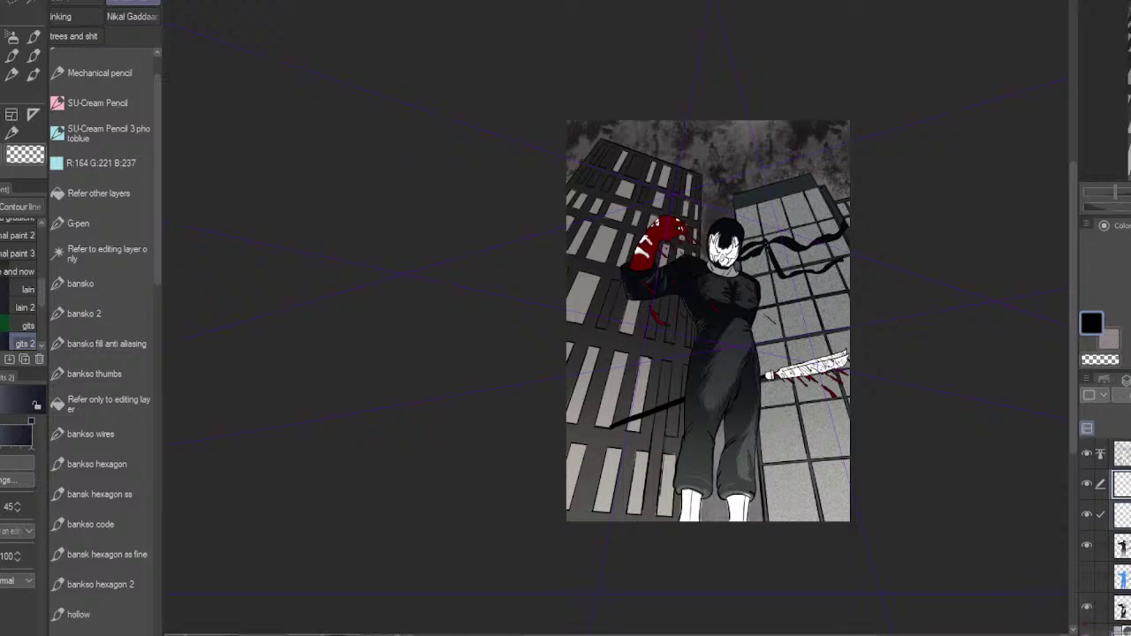
scroll(1122, 629, down, 1)
key(ctrl+z)
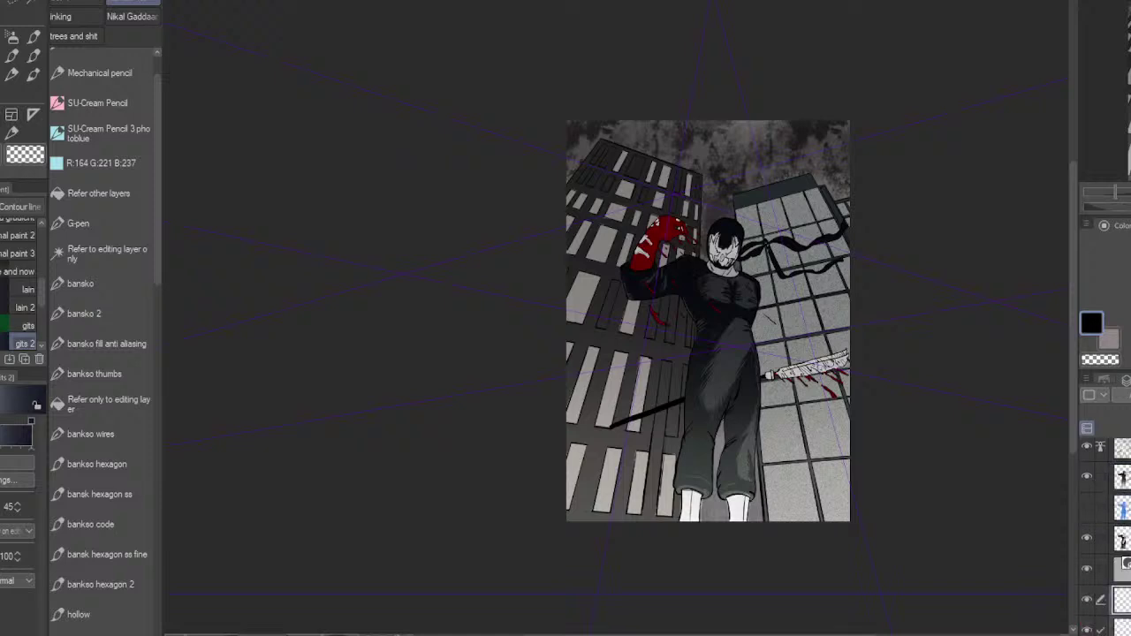
key(ctrl+y)
key(ctrl+z)
drag(1121, 538, 1122, 564)
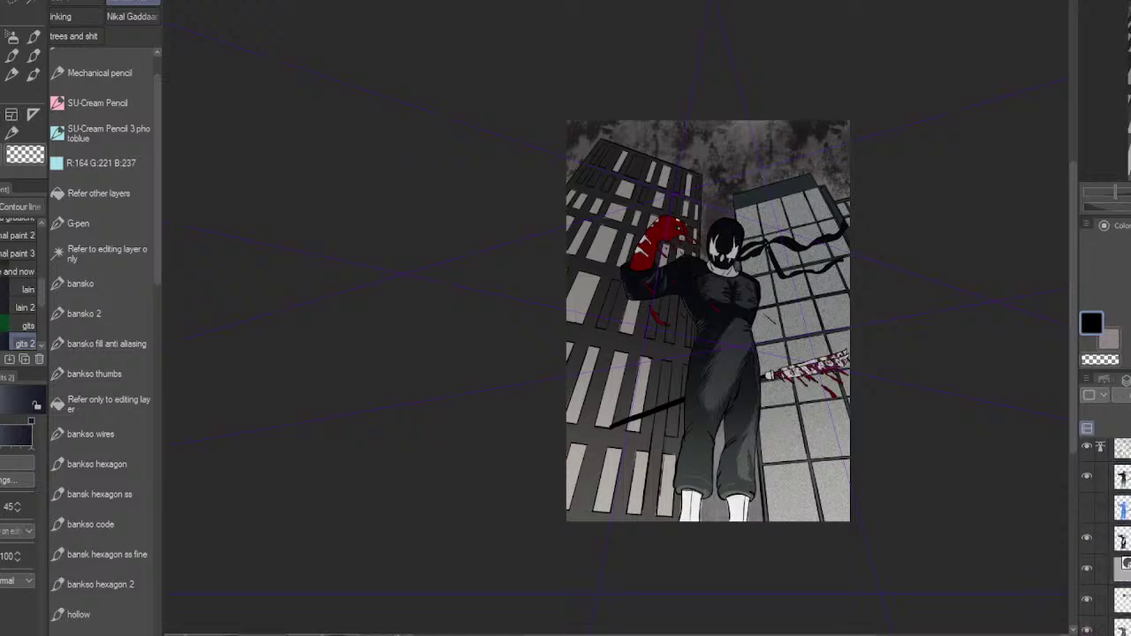
scroll(1117, 539, down, 3)
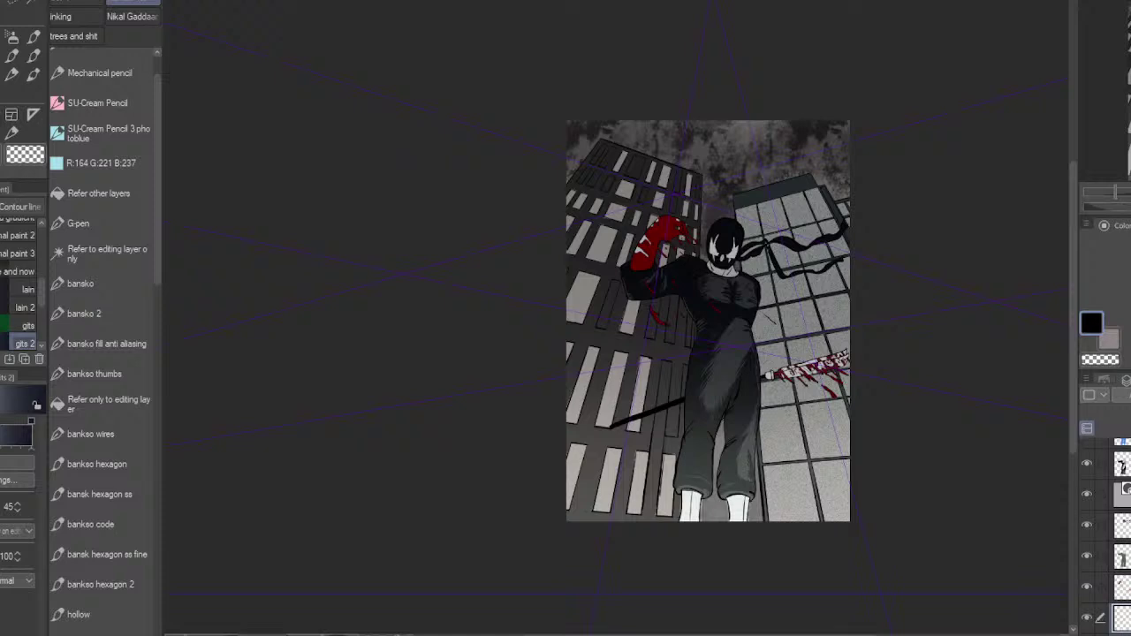
scroll(1117, 539, up, 4)
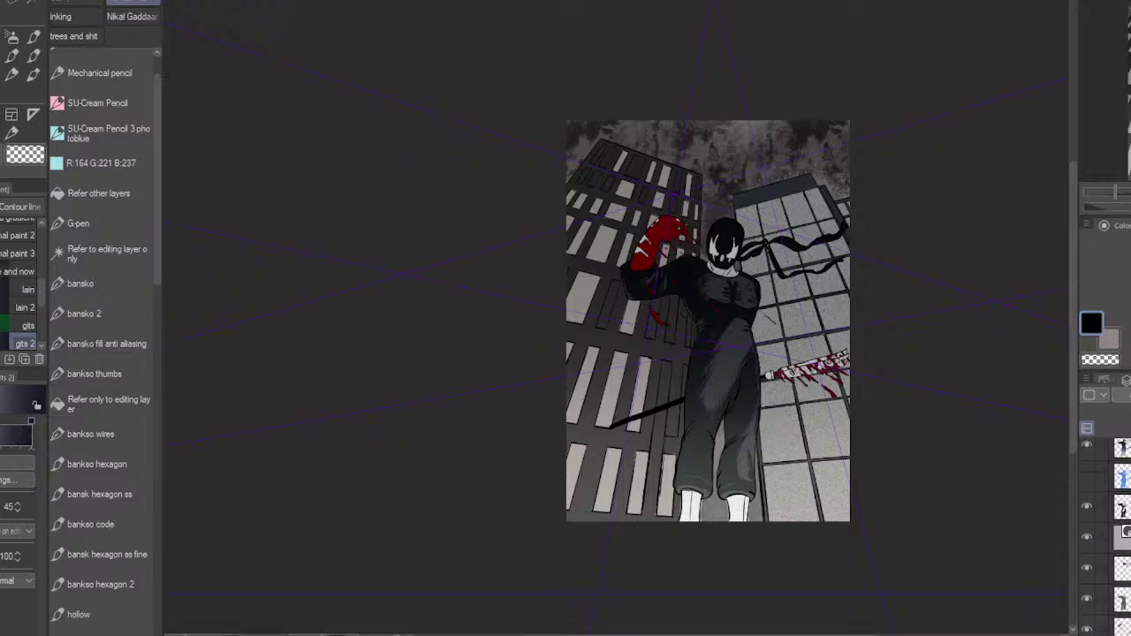
scroll(1117, 539, down, 2)
scroll(1117, 539, up, 1)
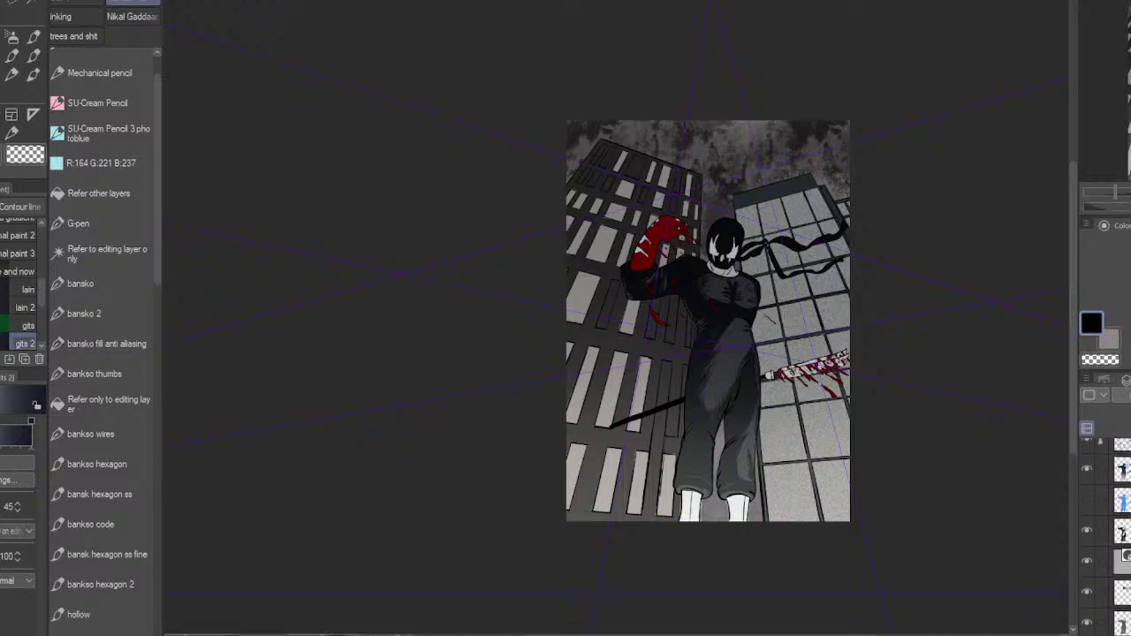
Step: On the gradient layer, shrink-select the figure's suit, mask and white areas, clear the gradient inside the selection, and deselect
click(1121, 470)
click(1120, 623)
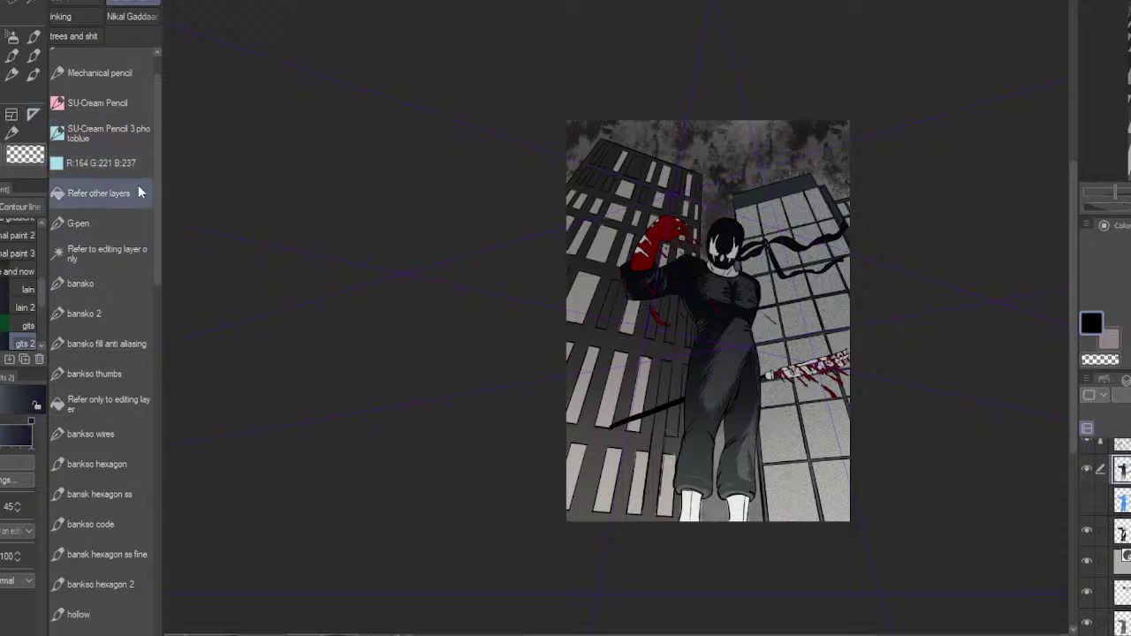
scroll(718, 241, up, 4)
click(732, 247)
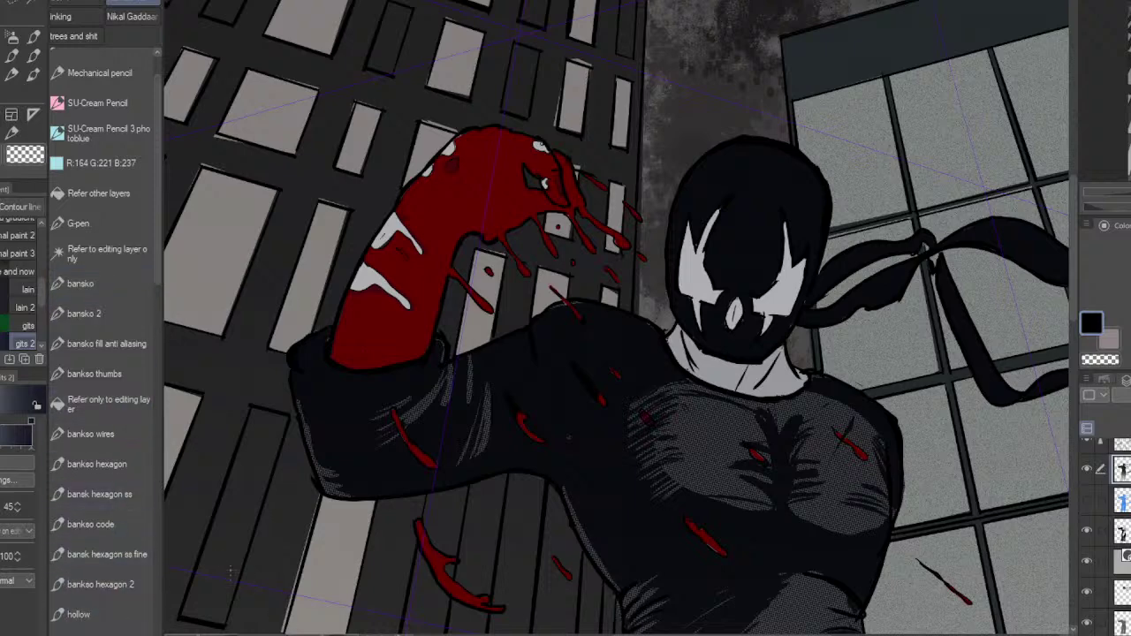
click(13, 4)
click(18, 319)
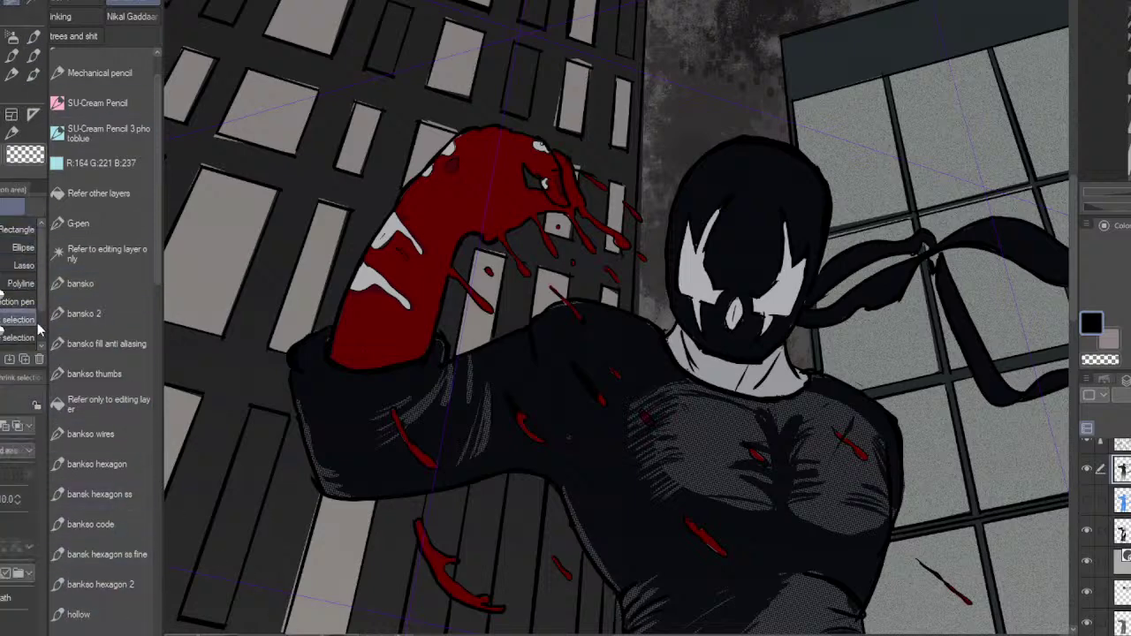
mouse_move(587, 123)
mouse_down()
mouse_move(611, 165)
mouse_move(579, 235)
mouse_move(513, 296)
mouse_move(459, 330)
mouse_move(362, 326)
mouse_move(353, 184)
mouse_move(518, 100)
mouse_up()
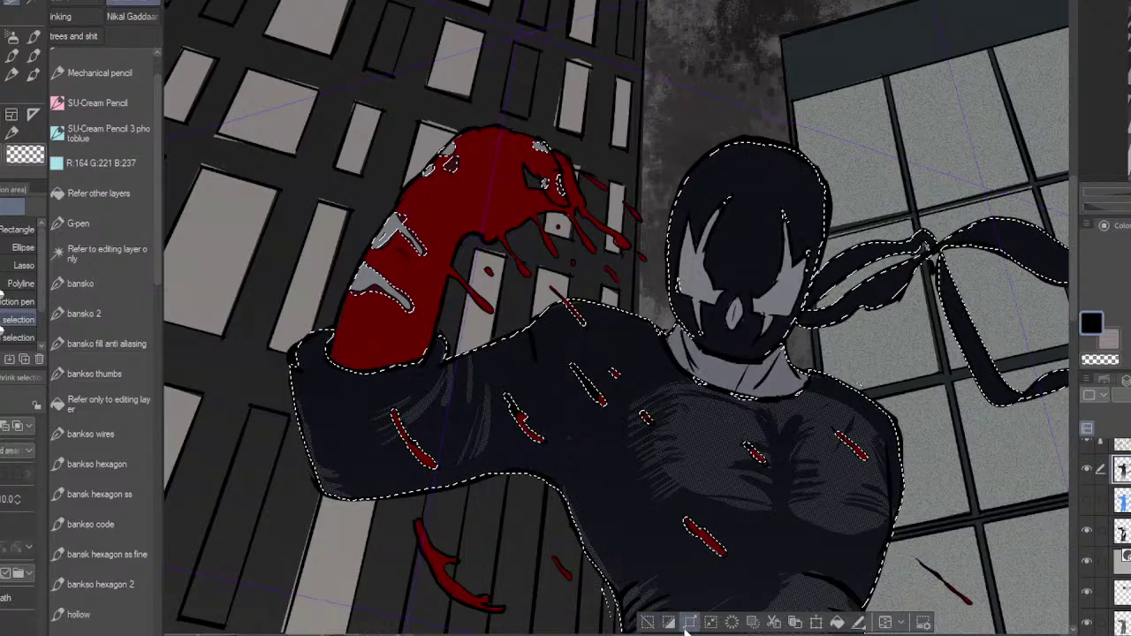
key(Delete)
click(650, 623)
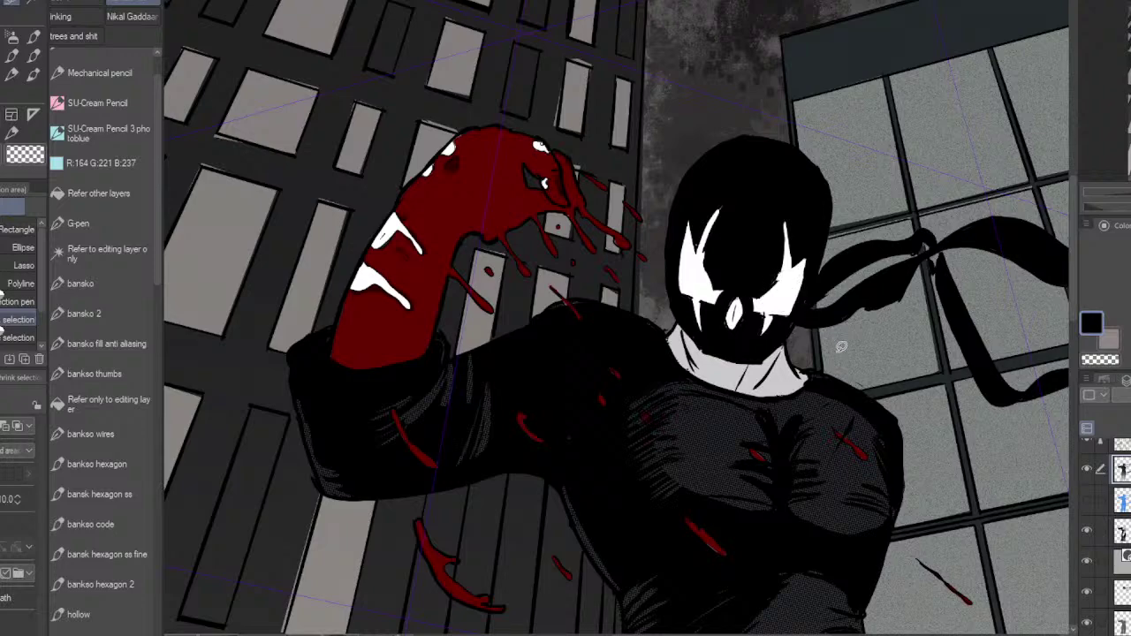
Step: Set up the bansko brush with white as the drawing colour, and hide the shading layer that darkens the boots below the cuffs
scroll(884, 424, down, 2)
key(ctrl+0)
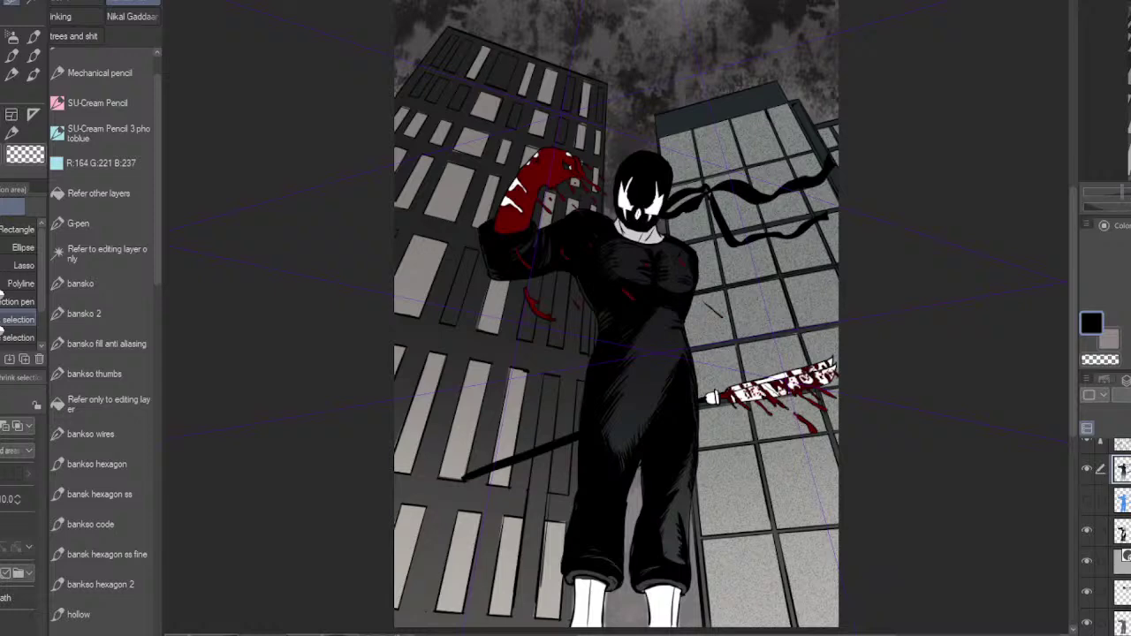
click(1122, 562)
scroll(702, 590, up, 4)
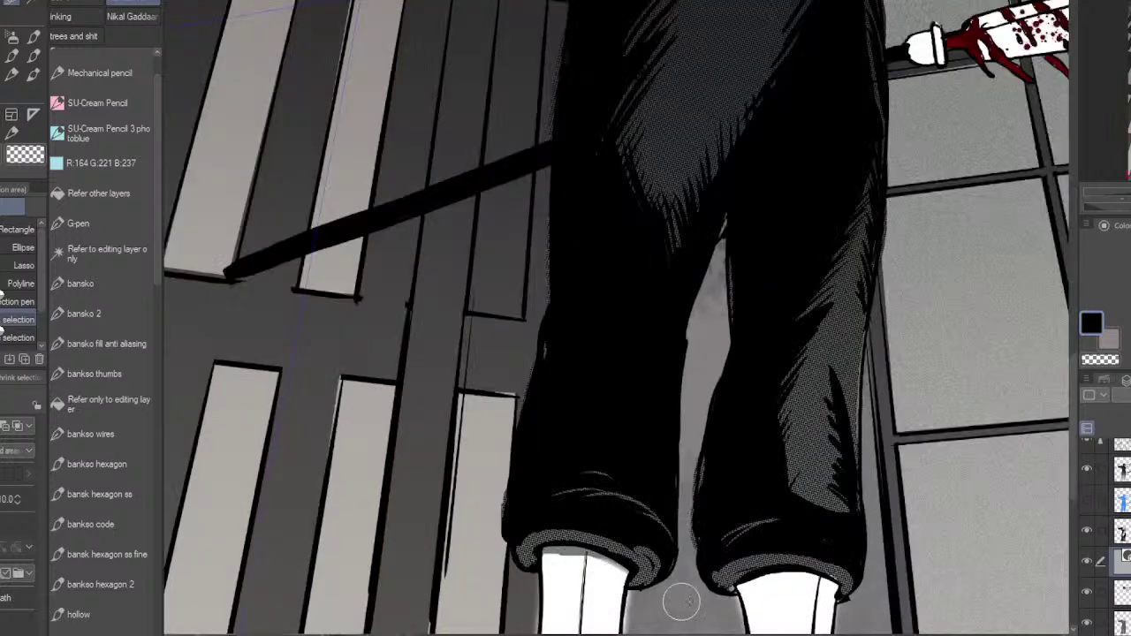
scroll(1115, 530, down, 1)
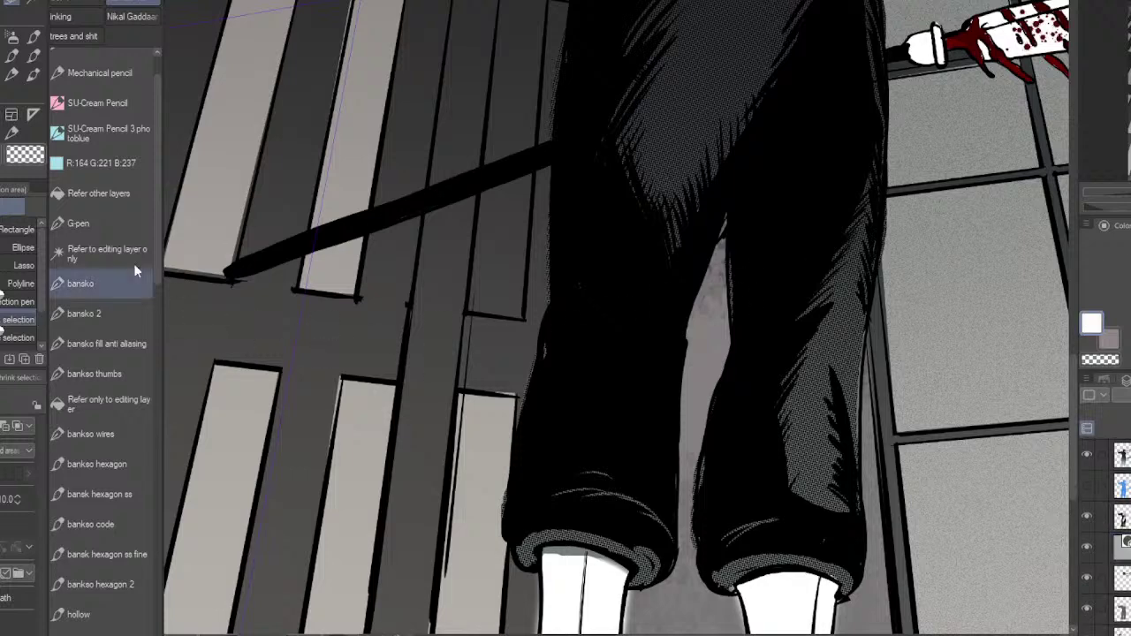
click(112, 227)
click(129, 296)
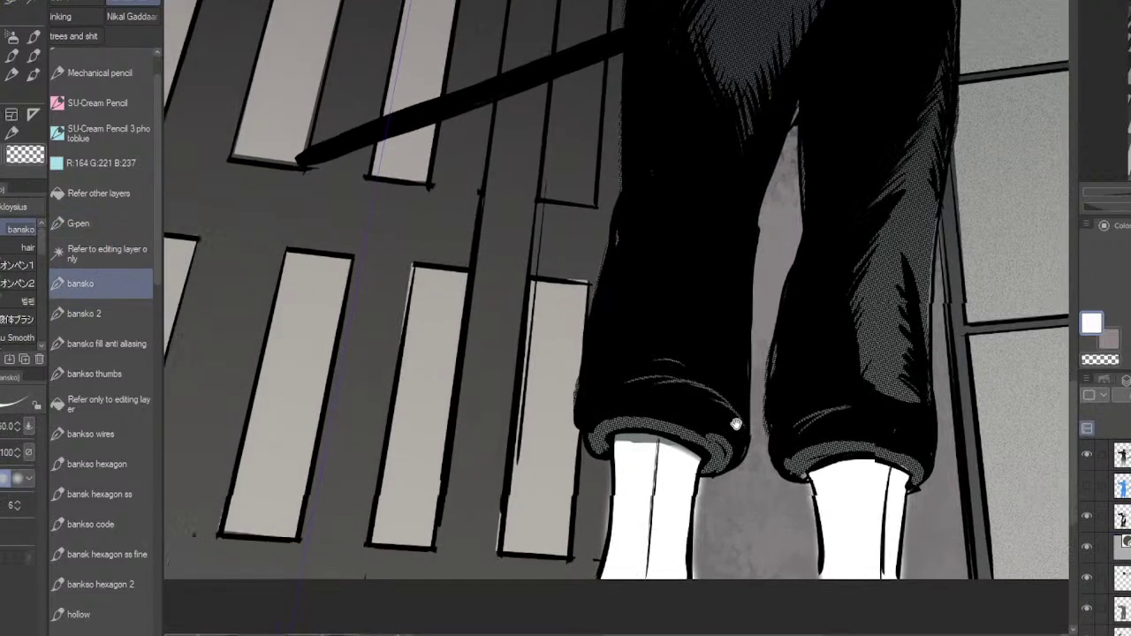
scroll(645, 539, down, 3)
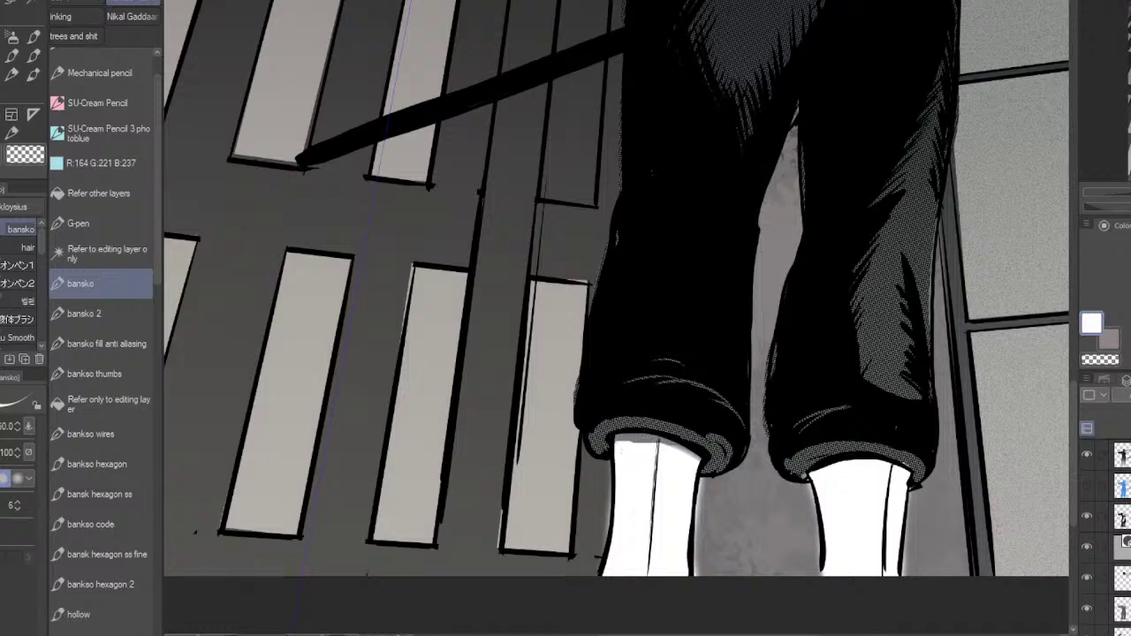
click(1087, 611)
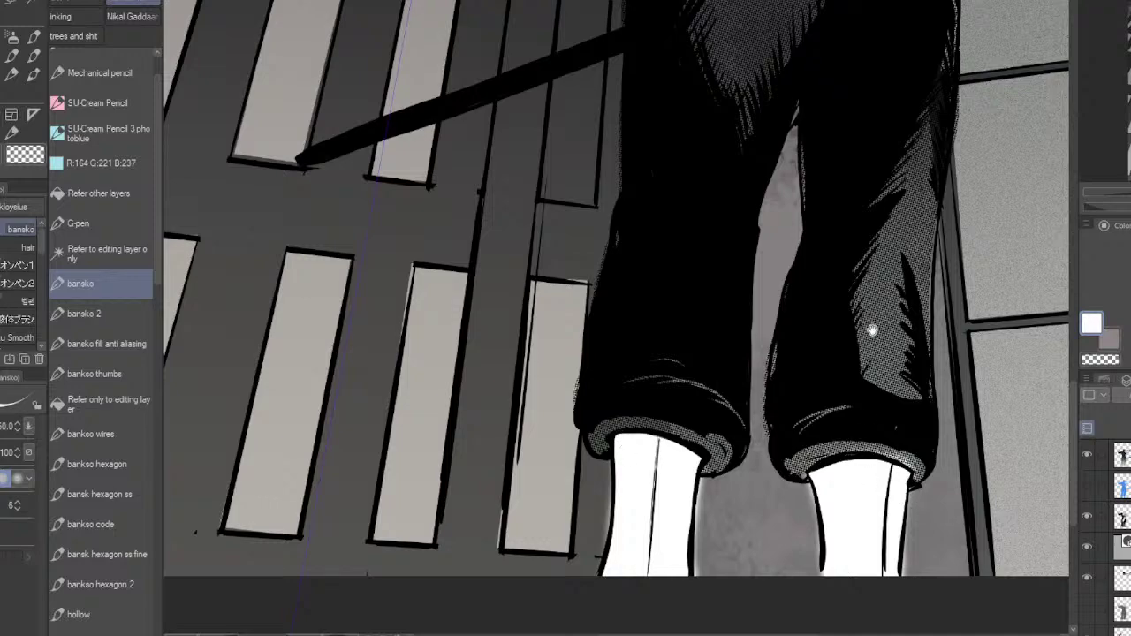
Step: Create a new layer above the figure's gradient layer and set its blending mode to Add (Glow)
drag(870, 224, 844, 590)
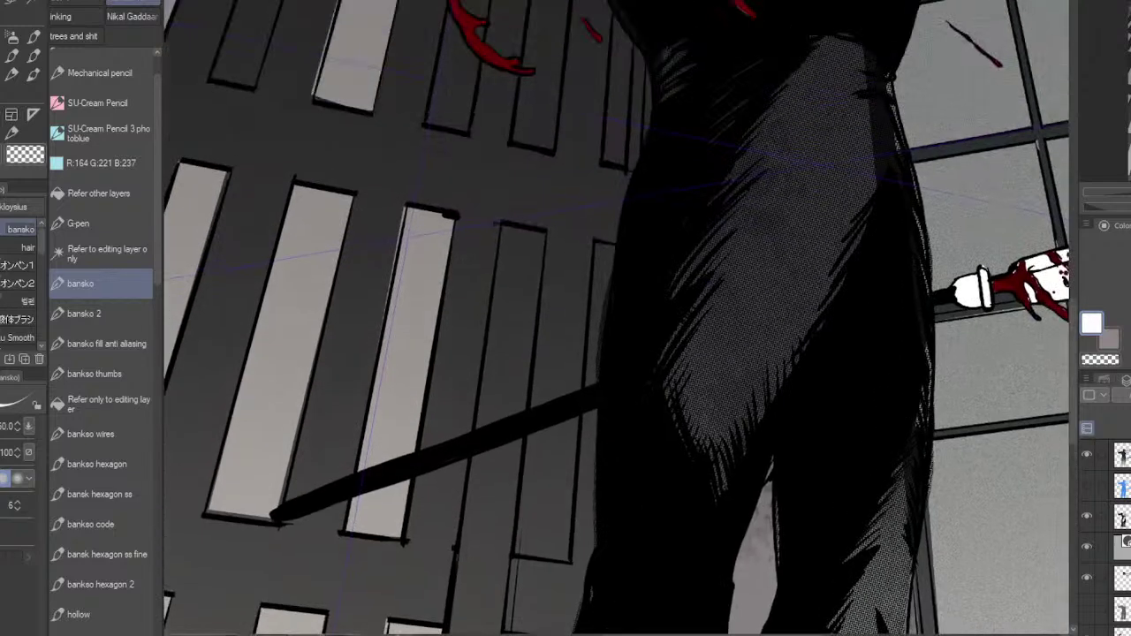
scroll(1115, 516, up, 1)
click(1121, 484)
key(ctrl+shift+n)
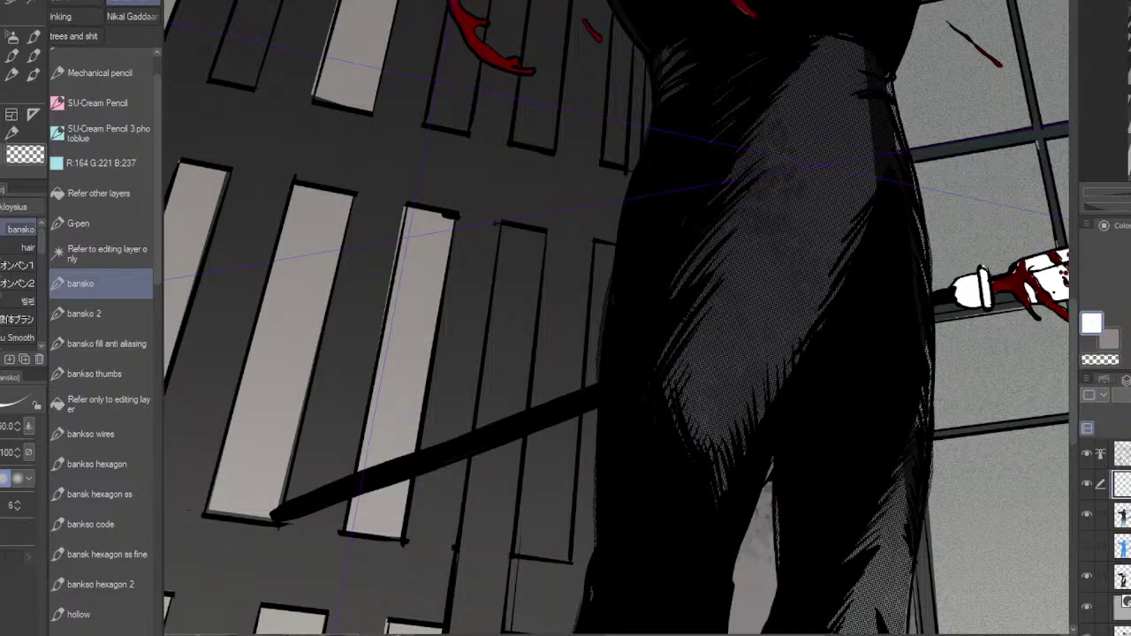
click(1122, 395)
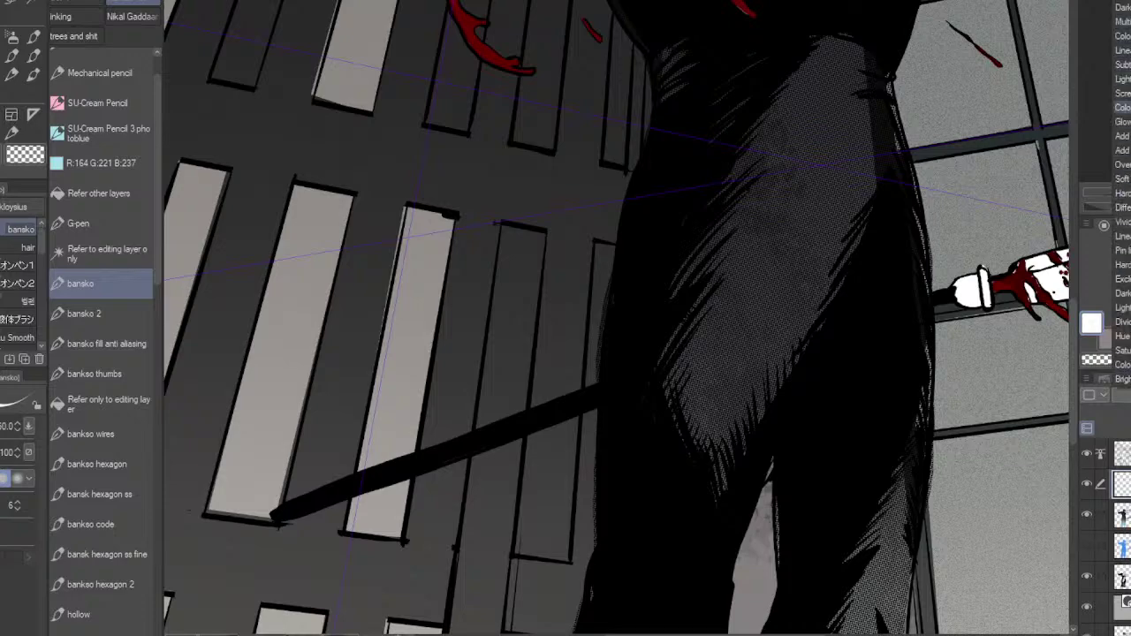
click(1126, 149)
Step: Try a short white stroke on the mask's lower face on the topmost layer, undo it, and switch the drawing colour to black
drag(862, 189, 844, 525)
drag(826, 309, 894, 513)
ctrl+click(805, 347)
scroll(798, 309, up, 2)
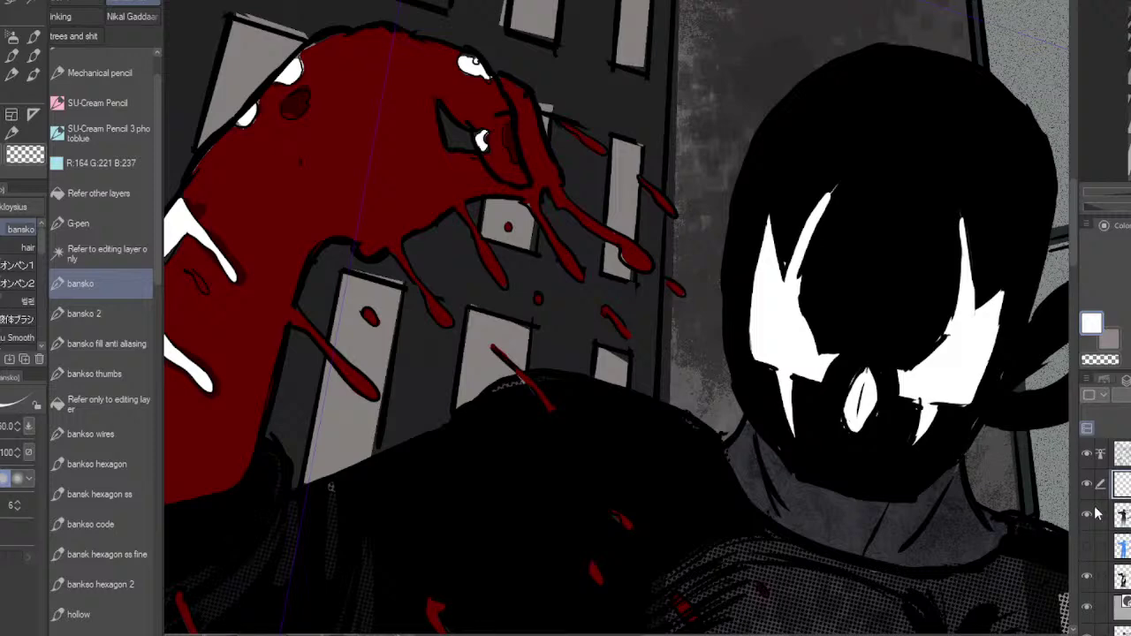
click(1122, 453)
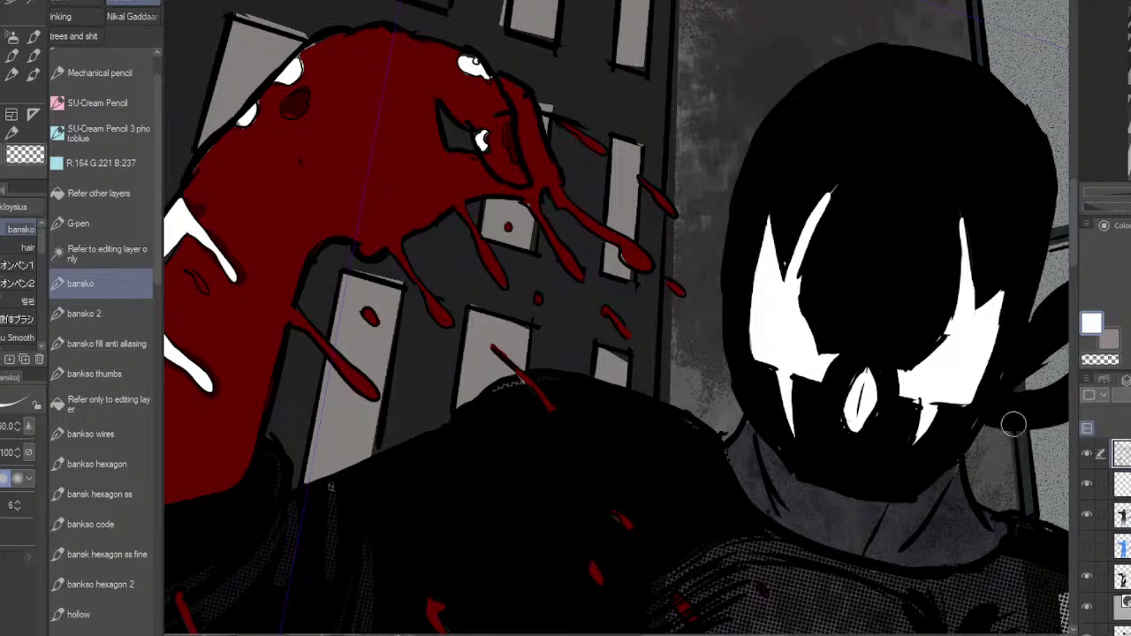
drag(924, 392, 943, 394)
key(ctrl+z)
key(x)
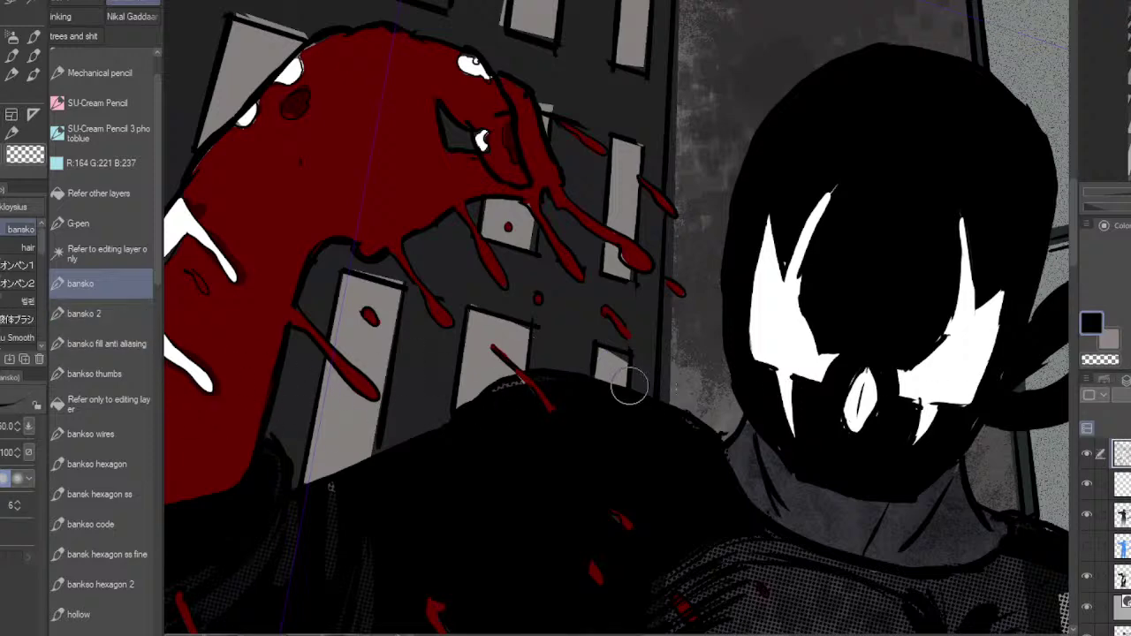
Step: Reshape the white teardrop mark on the mask's lower face and clean up the nearby eye edges, alternating black and transparent strokes
drag(922, 401, 916, 404)
key(c)
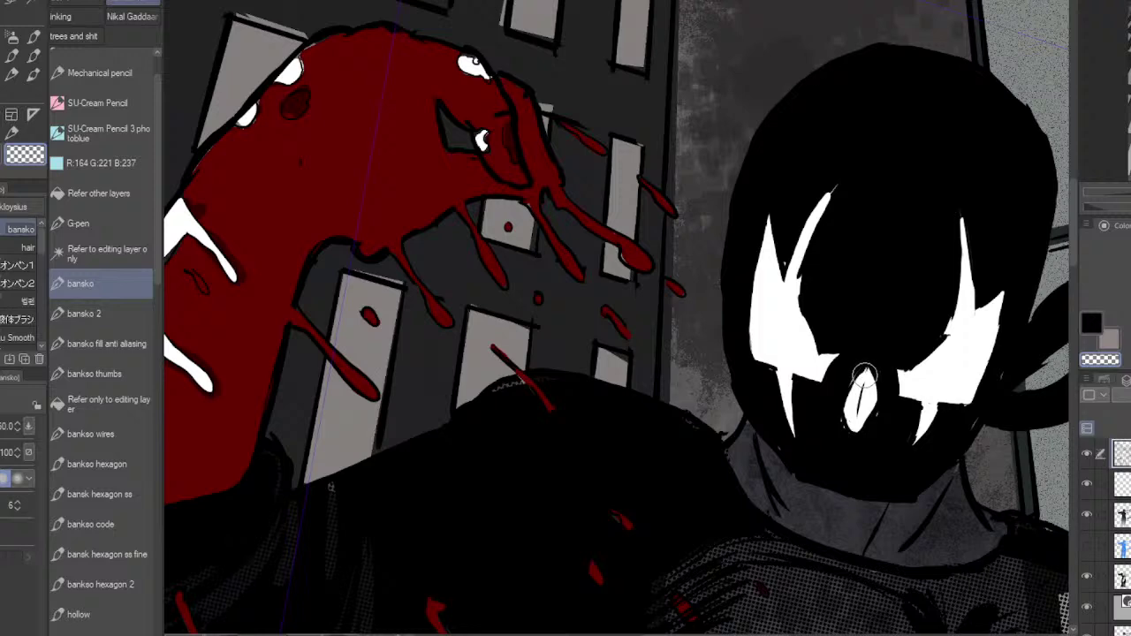
key(c)
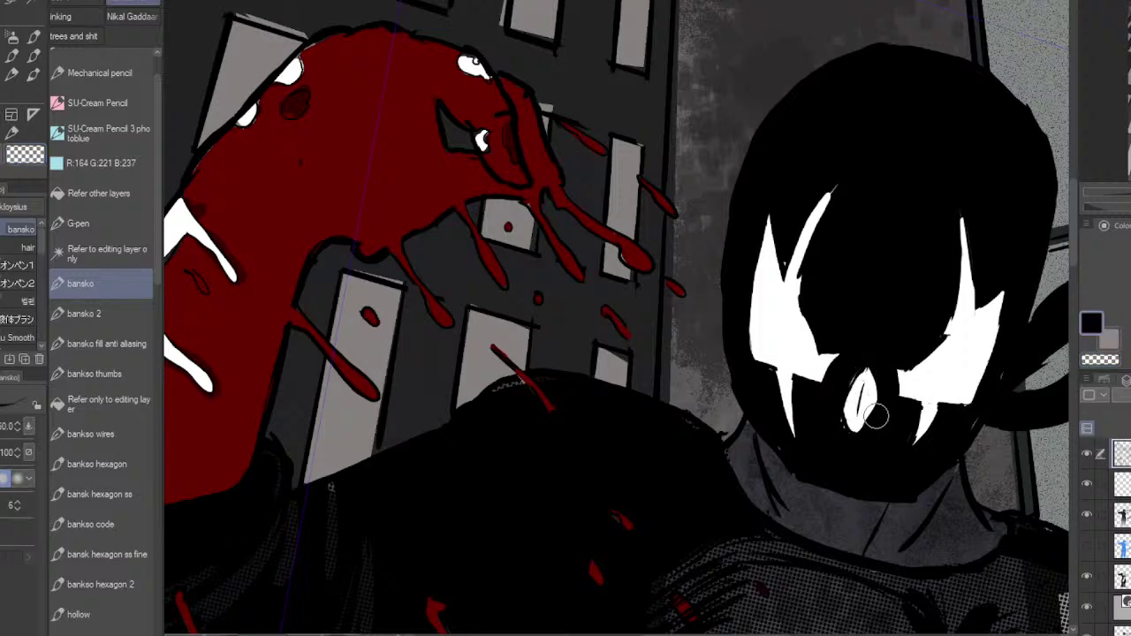
drag(858, 370, 841, 396)
key(c)
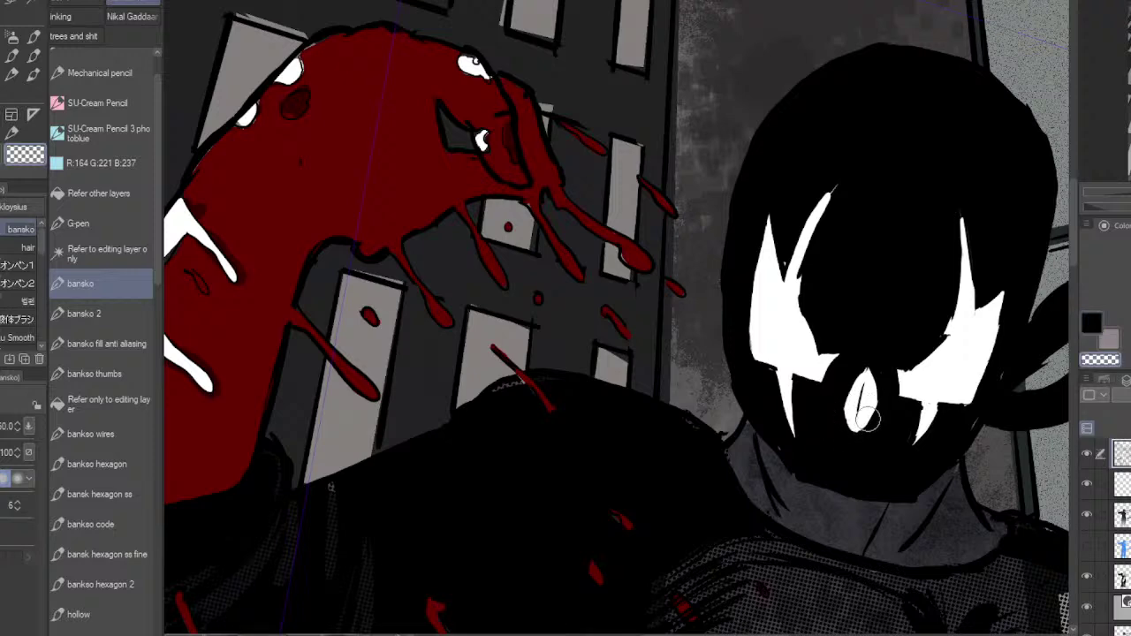
drag(868, 370, 851, 403)
key(c)
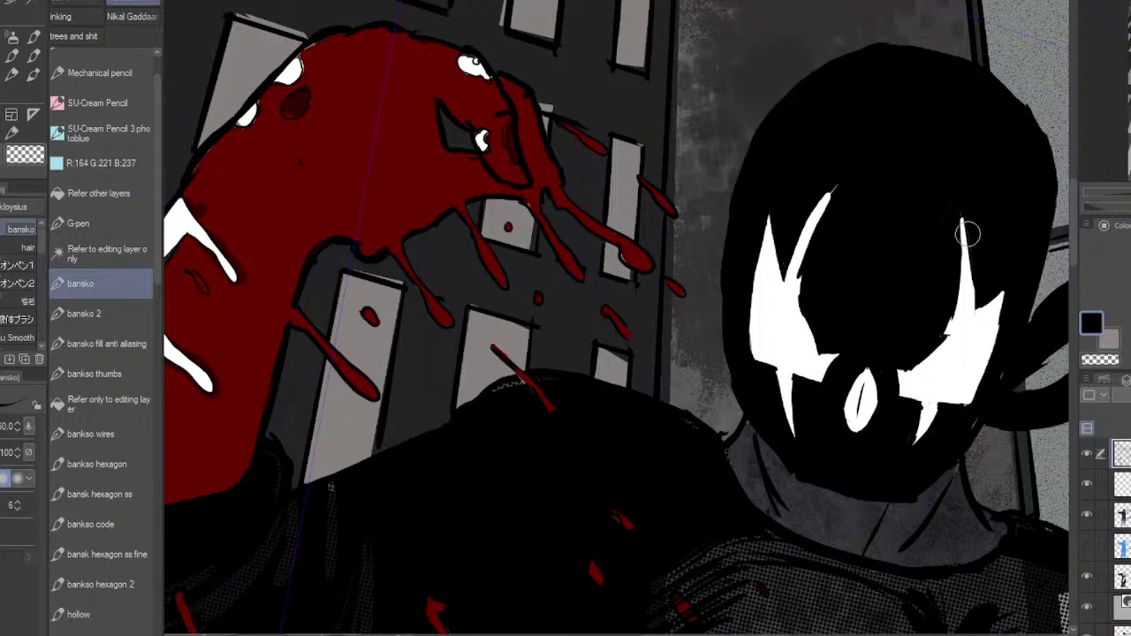
key(c)
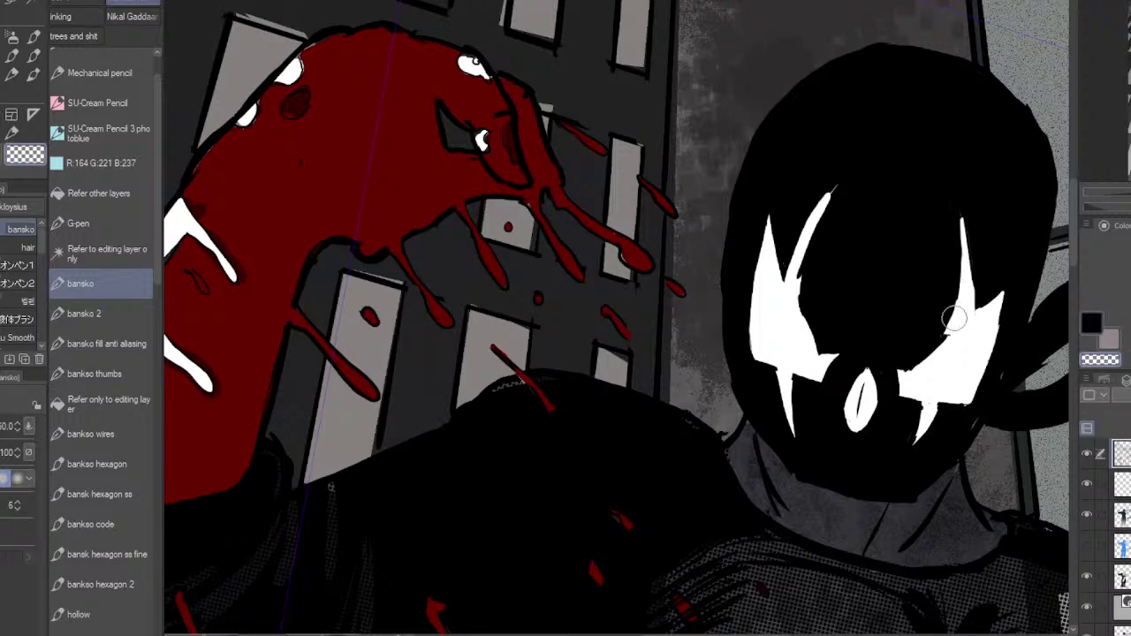
key(c)
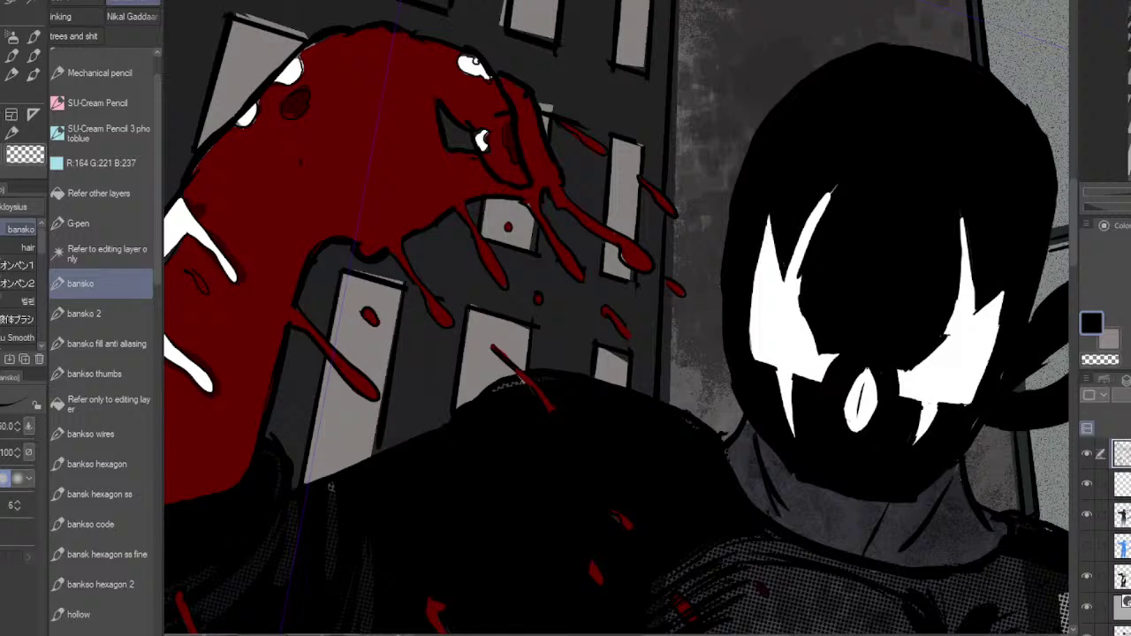
Step: Select the figure's colour layer, pick a very light grey, and paint the figure's neck with it
click(1087, 516)
click(1093, 518)
click(1090, 519)
click(1088, 518)
click(1088, 546)
click(1088, 546)
click(1122, 577)
click(1130, 265)
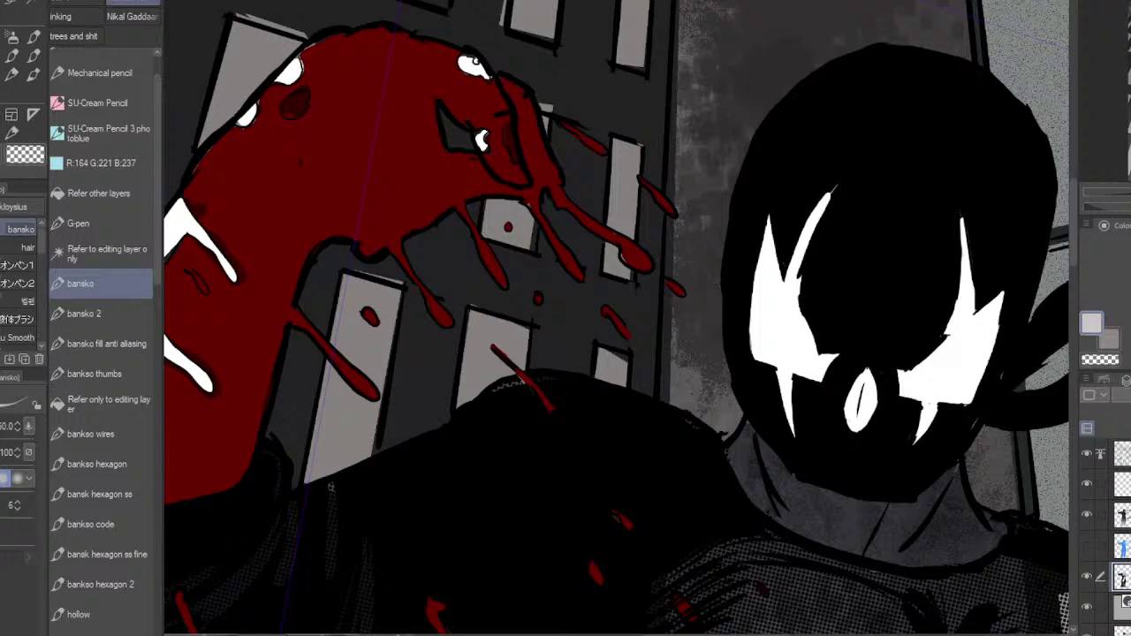
mouse_move(951, 506)
mouse_down()
mouse_move(952, 471)
mouse_move(920, 506)
mouse_move(934, 500)
mouse_move(991, 535)
mouse_move(985, 522)
mouse_move(994, 538)
mouse_move(956, 558)
mouse_move(850, 543)
mouse_move(753, 477)
mouse_move(749, 430)
mouse_move(788, 480)
mouse_move(843, 515)
mouse_move(908, 516)
mouse_move(829, 498)
mouse_move(924, 520)
mouse_move(931, 544)
mouse_move(947, 541)
mouse_move(854, 525)
mouse_move(772, 492)
mouse_move(738, 469)
mouse_move(736, 442)
mouse_move(748, 428)
mouse_move(755, 476)
mouse_move(836, 509)
mouse_move(953, 535)
mouse_move(974, 526)
mouse_move(1001, 544)
mouse_up()
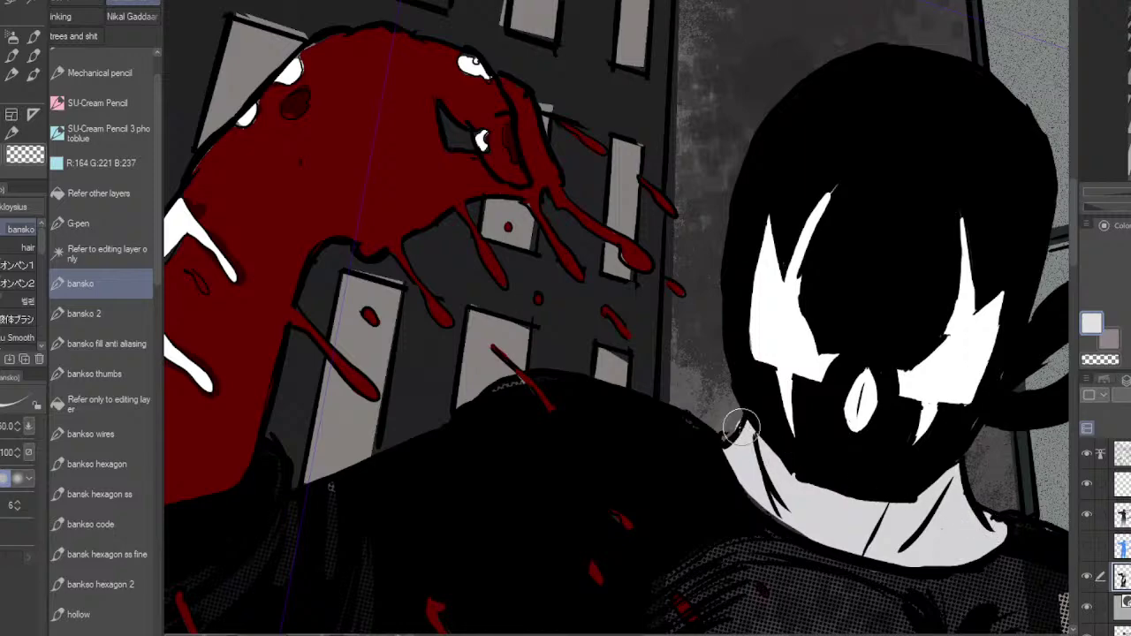
alt+click(911, 525)
Step: Compare the whole picture with and without the dark gradient and background tone layers
scroll(914, 526, down, 1)
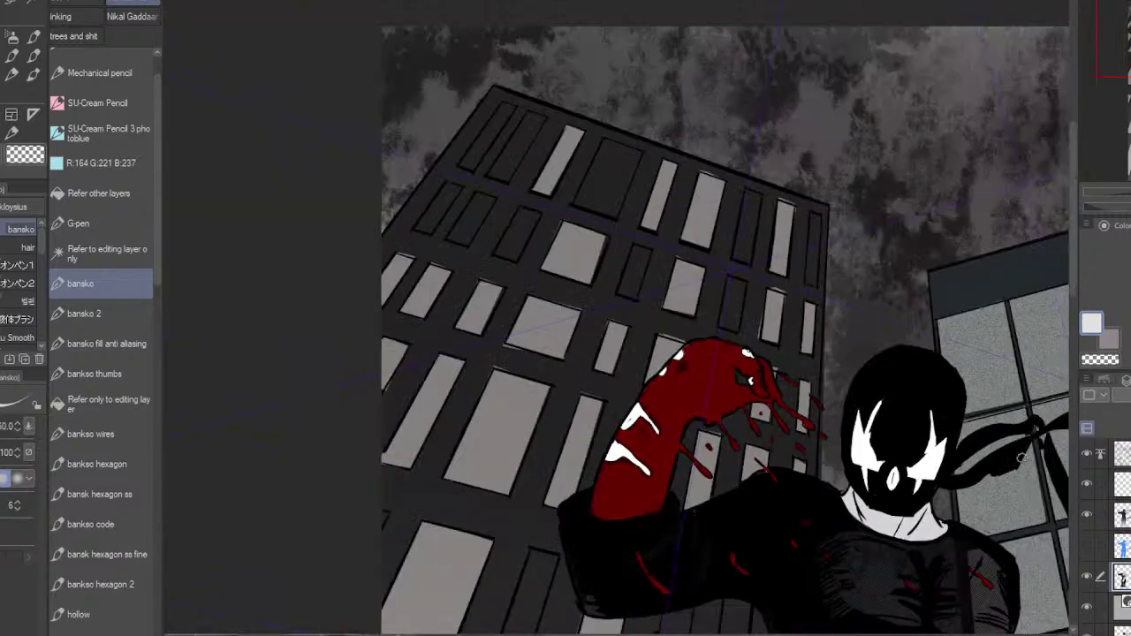
scroll(913, 526, down, 3)
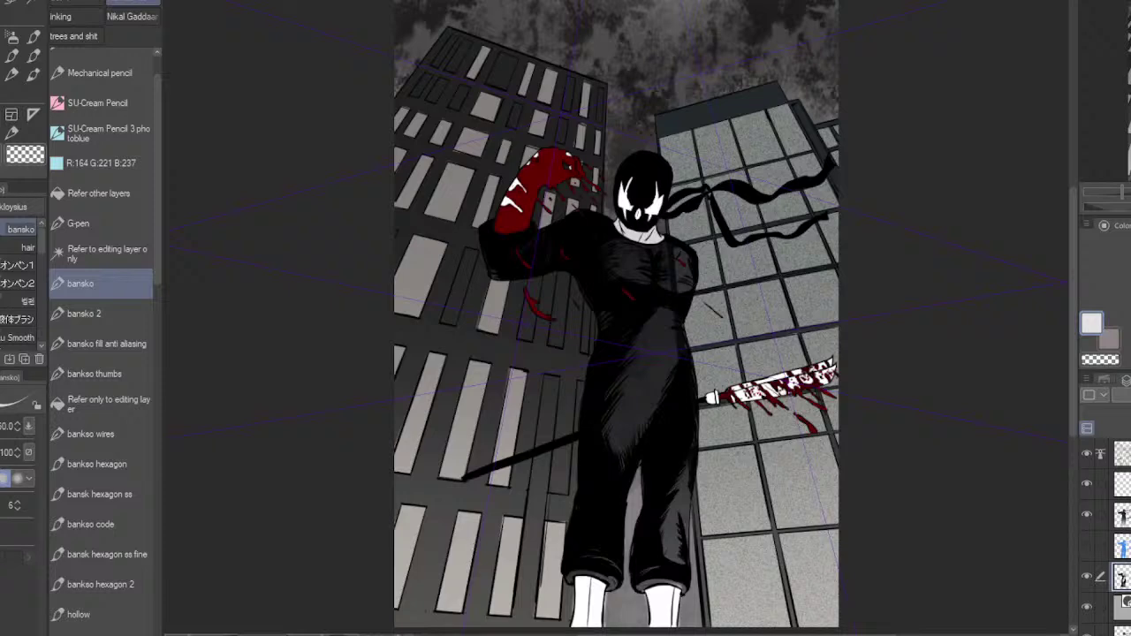
scroll(1105, 530, up, 2)
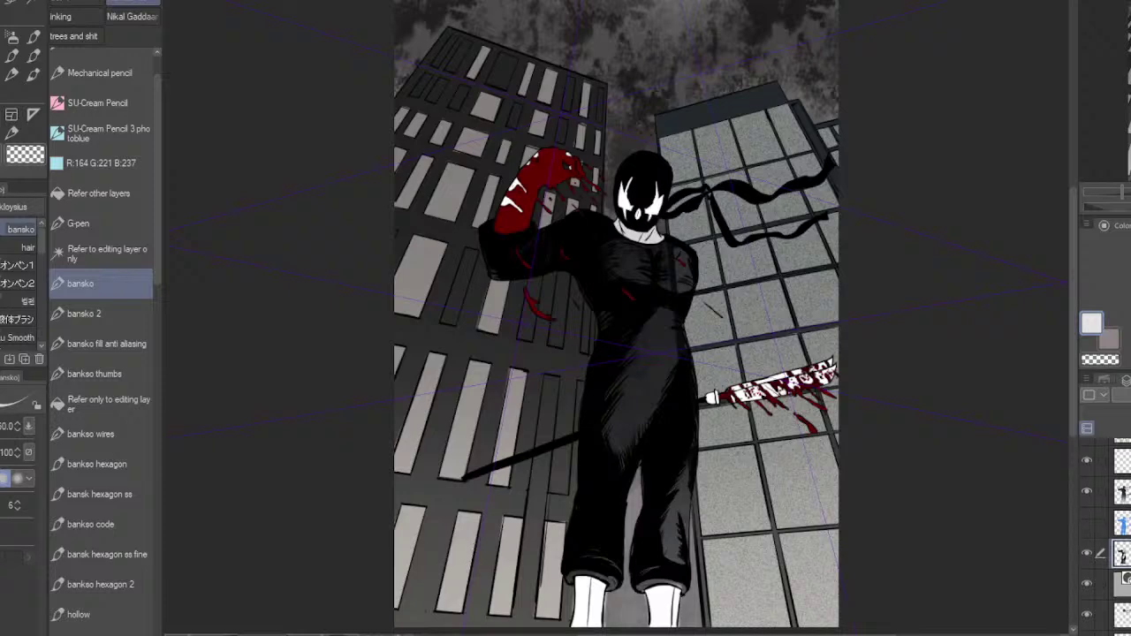
click(1086, 590)
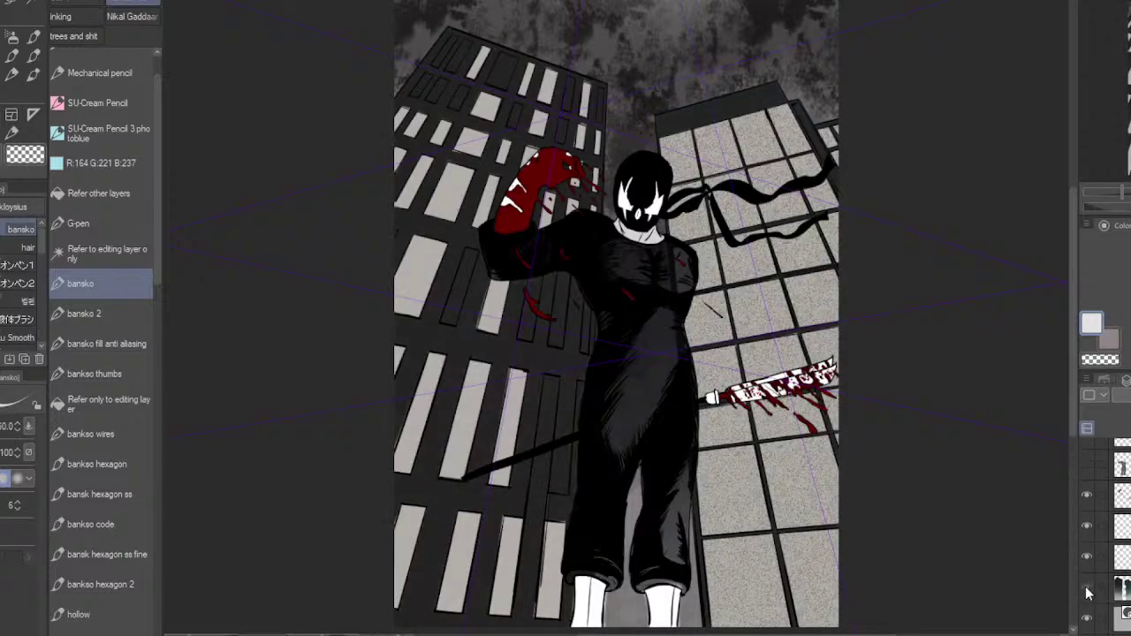
click(1087, 590)
click(1087, 618)
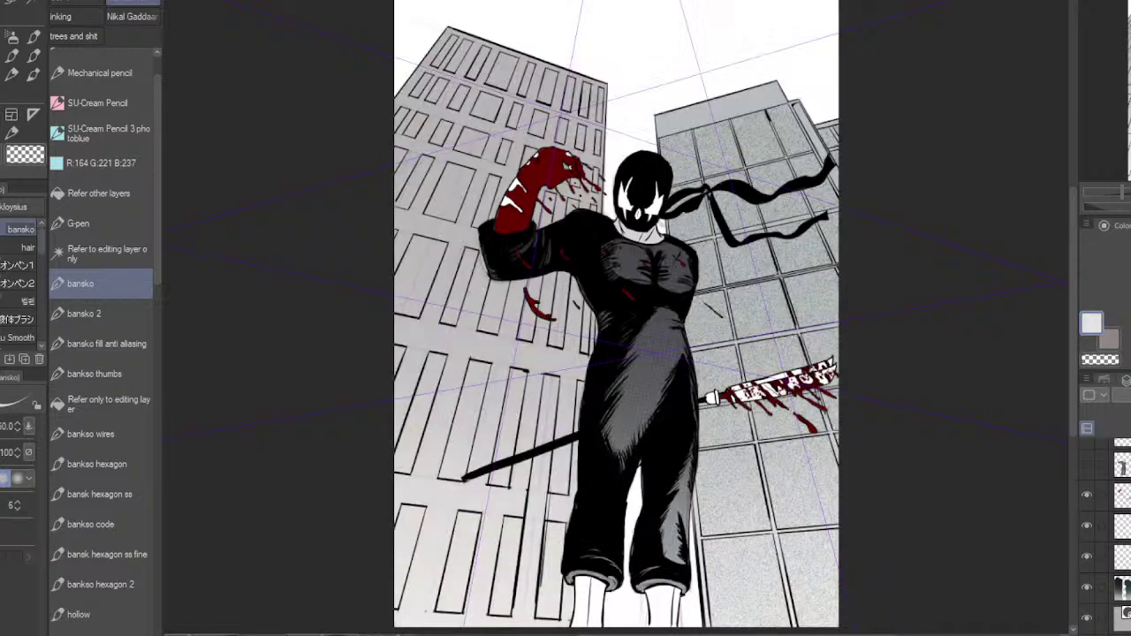
click(1087, 626)
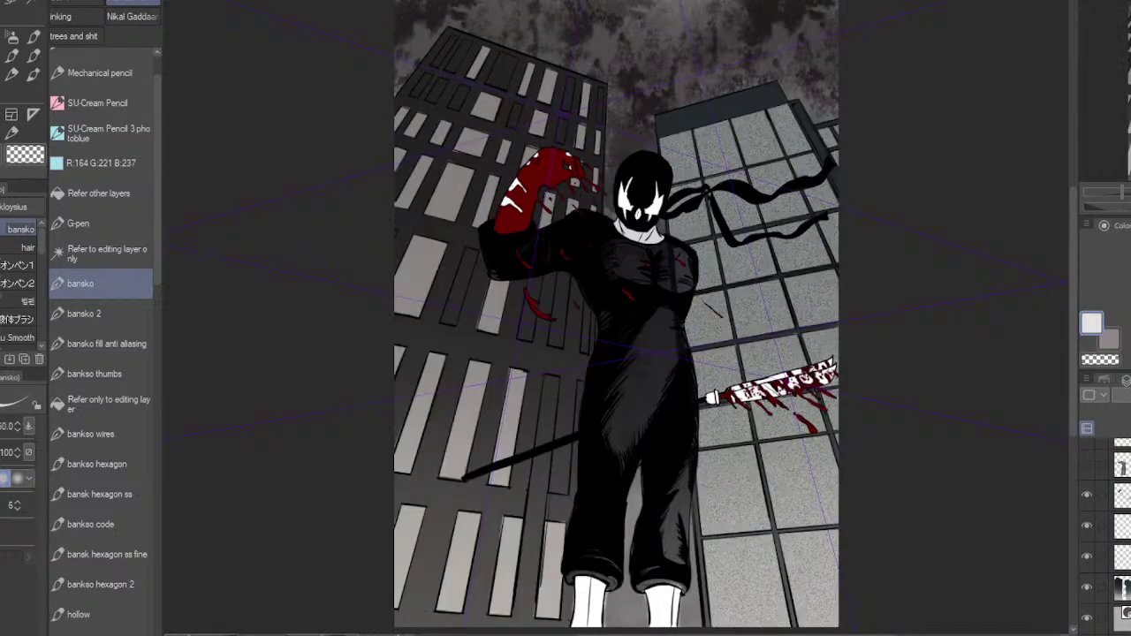
scroll(685, 291, up, 1)
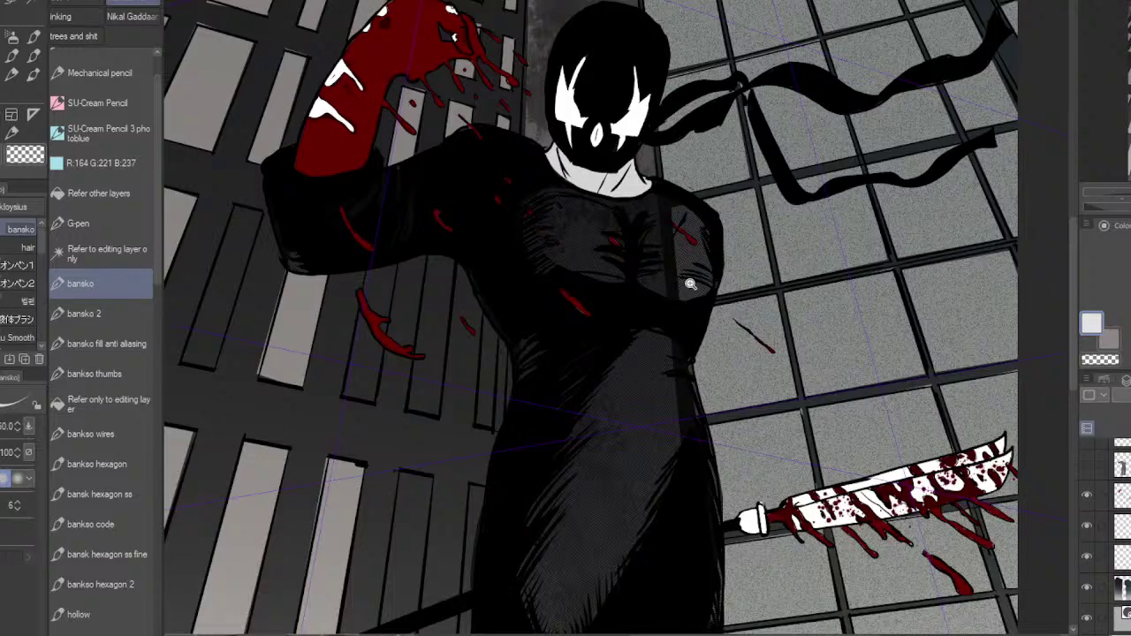
scroll(689, 285, up, 1)
key(m)
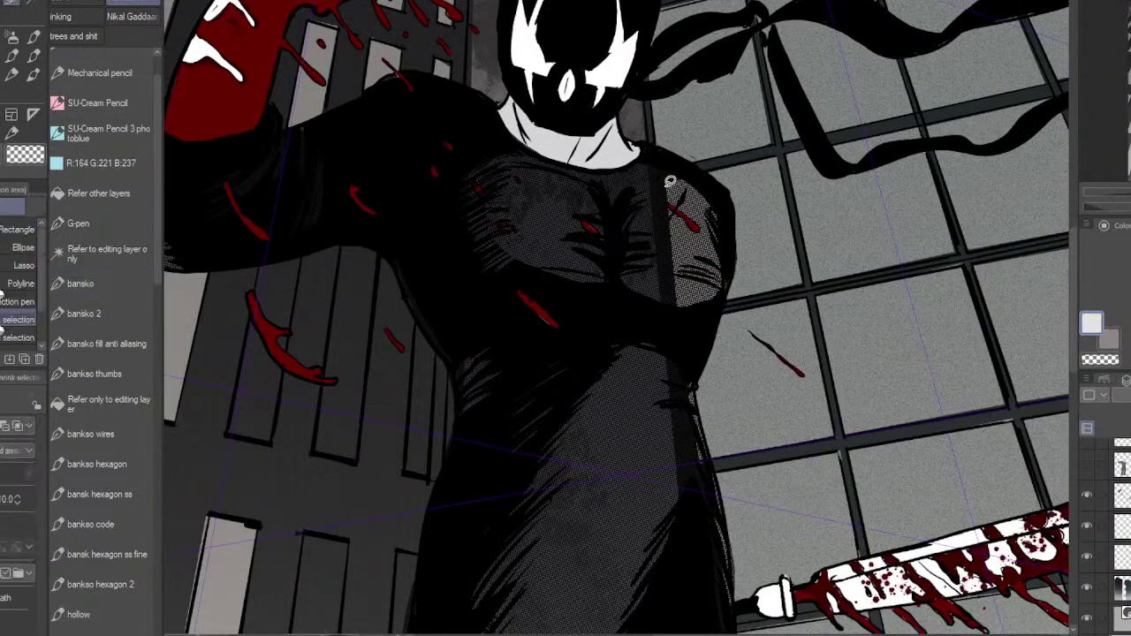
mouse_move(652, 144)
mouse_down()
mouse_move(720, 179)
mouse_move(737, 235)
mouse_move(698, 381)
mouse_move(724, 499)
mouse_move(687, 603)
mouse_move(619, 437)
mouse_move(652, 146)
mouse_up()
scroll(814, 593, down, 5)
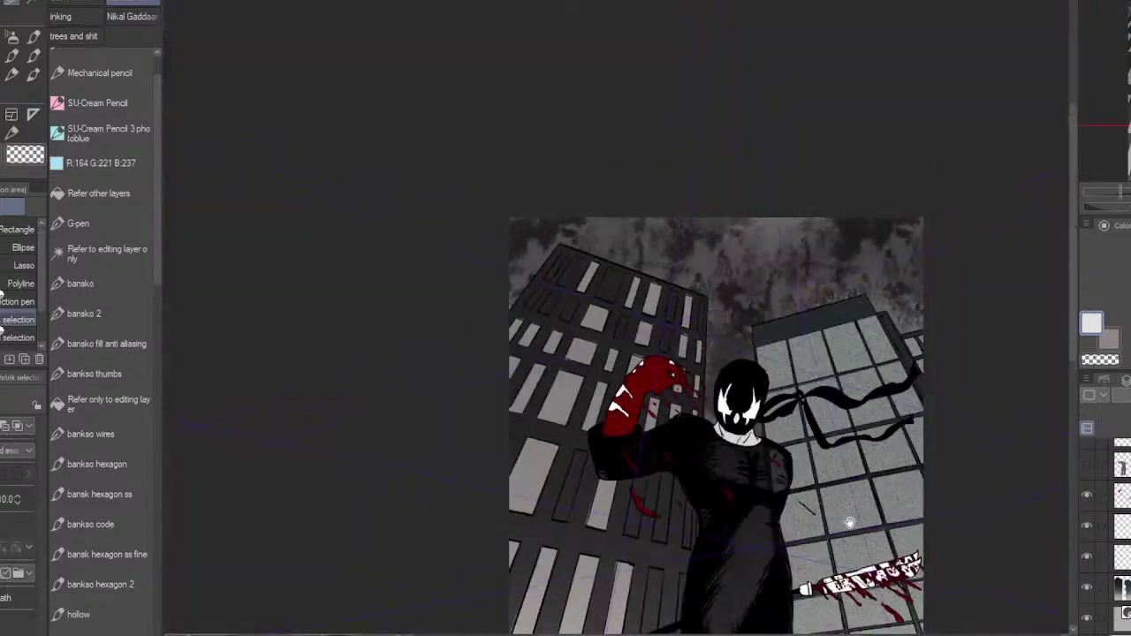
drag(849, 523, 868, 426)
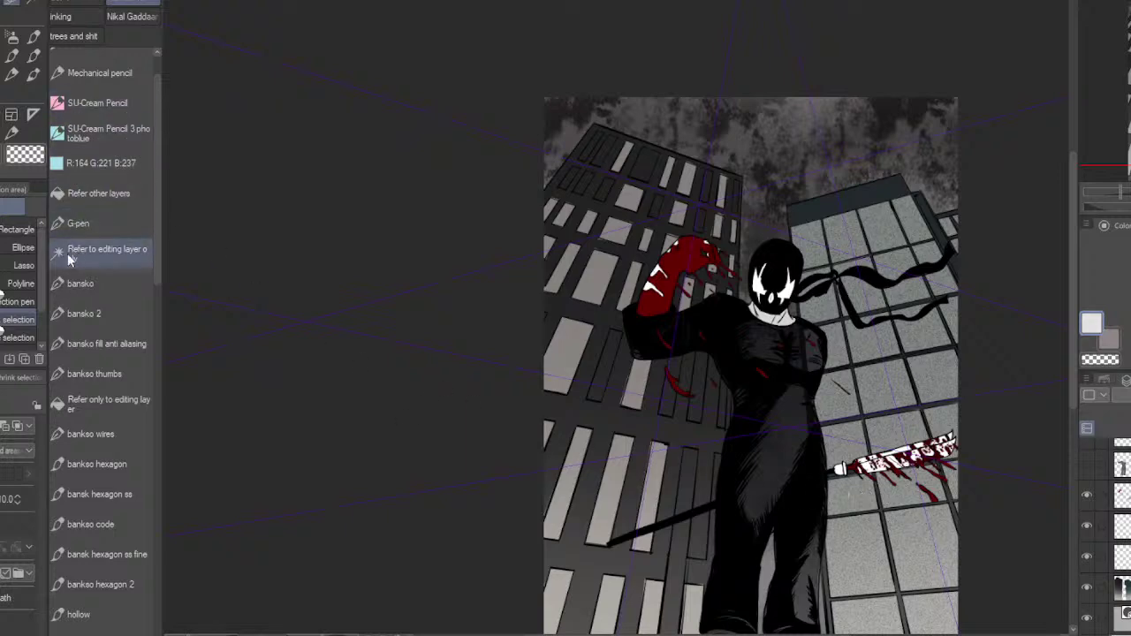
Step: Try clearing the layer content inside a lasso selection running down the knife side of the figure from shoulder to lower leg
click(24, 265)
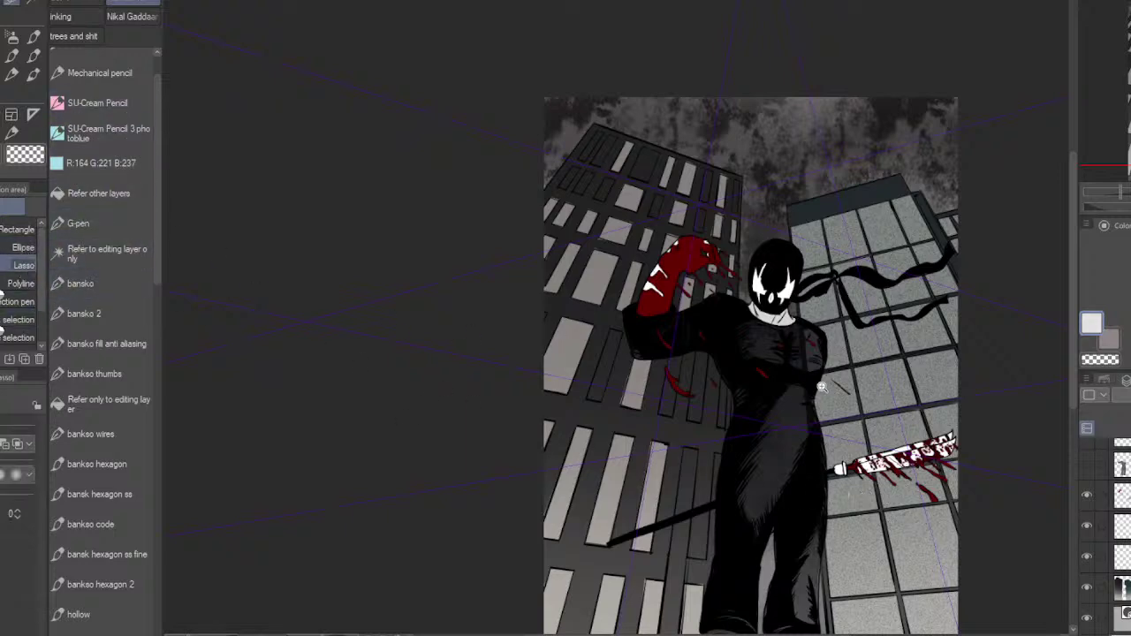
scroll(822, 389, up, 4)
mouse_move(801, 222)
mouse_down()
mouse_move(847, 244)
mouse_move(859, 271)
mouse_move(830, 409)
mouse_move(855, 506)
mouse_move(838, 596)
mouse_move(779, 584)
mouse_move(770, 297)
mouse_move(785, 241)
mouse_up()
drag(808, 431, 893, 247)
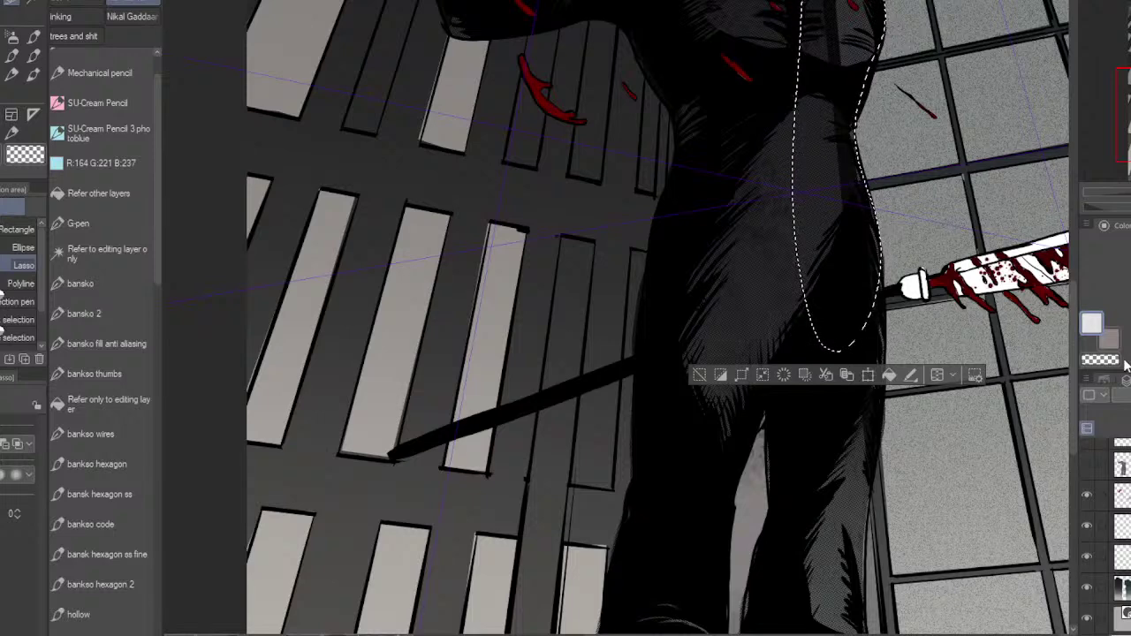
scroll(871, 305, down, 2)
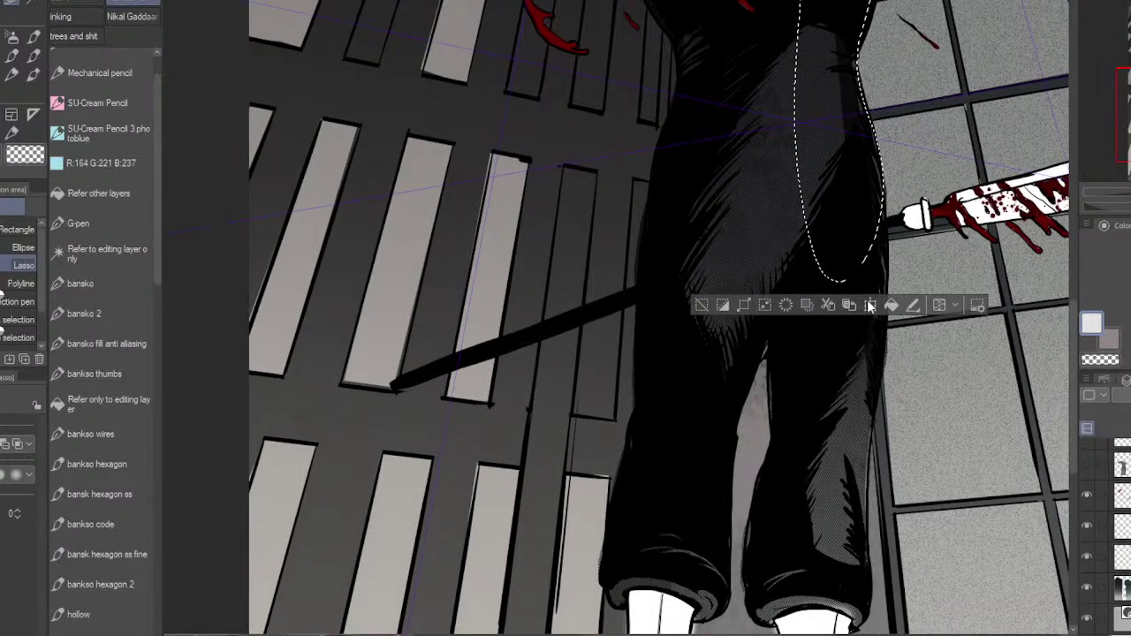
mouse_move(881, 289)
mouse_down()
mouse_move(876, 369)
mouse_move(829, 433)
mouse_up()
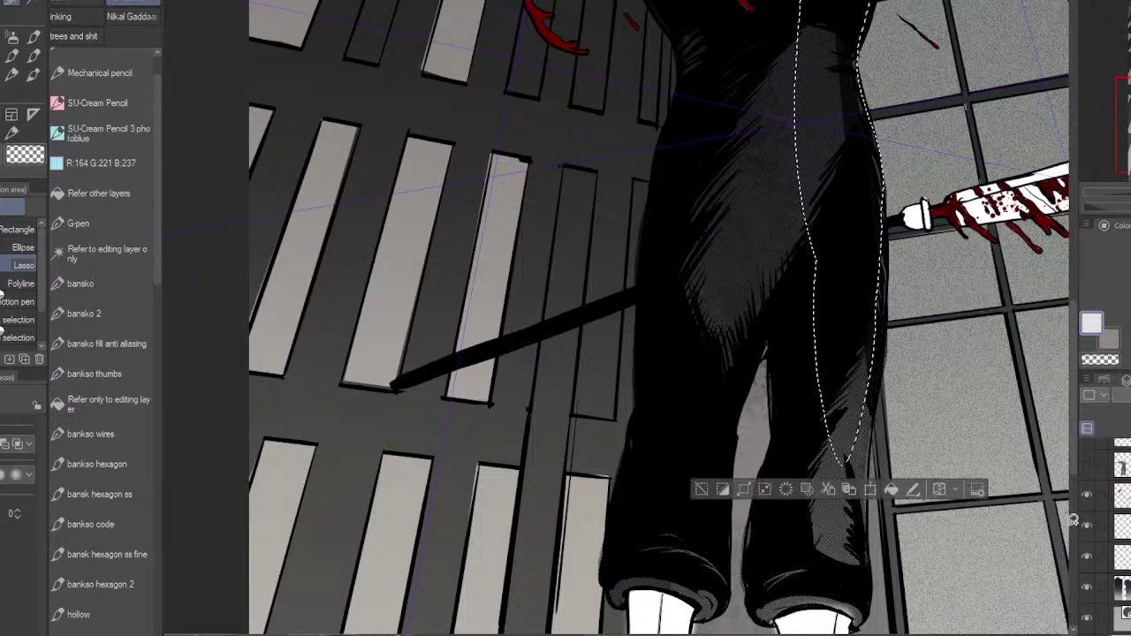
key(Delete)
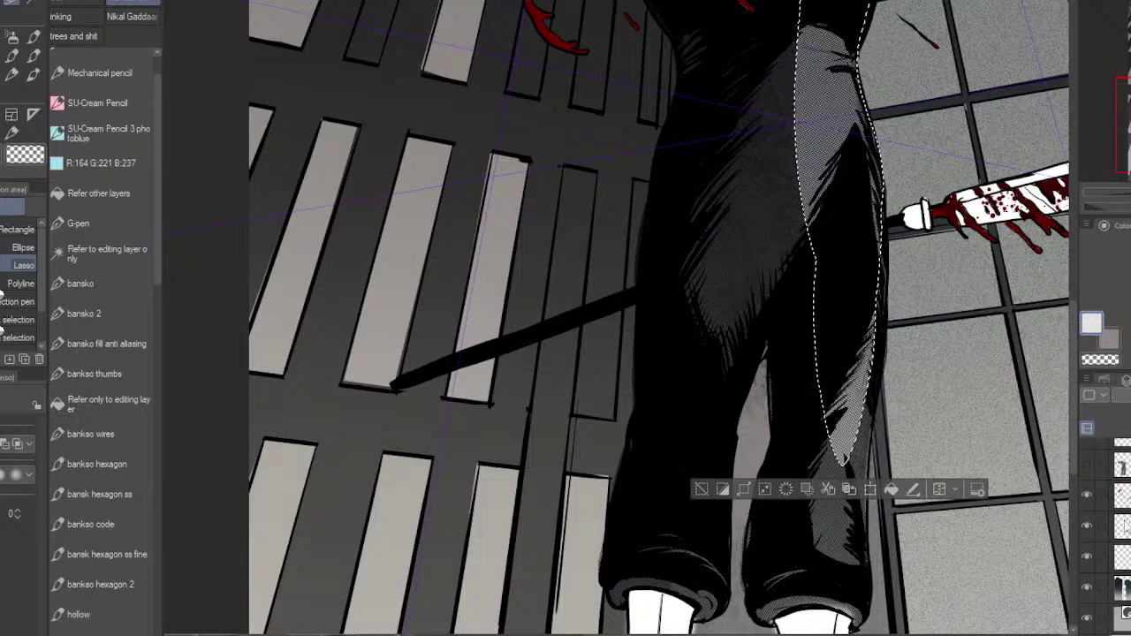
key(ctrl+z)
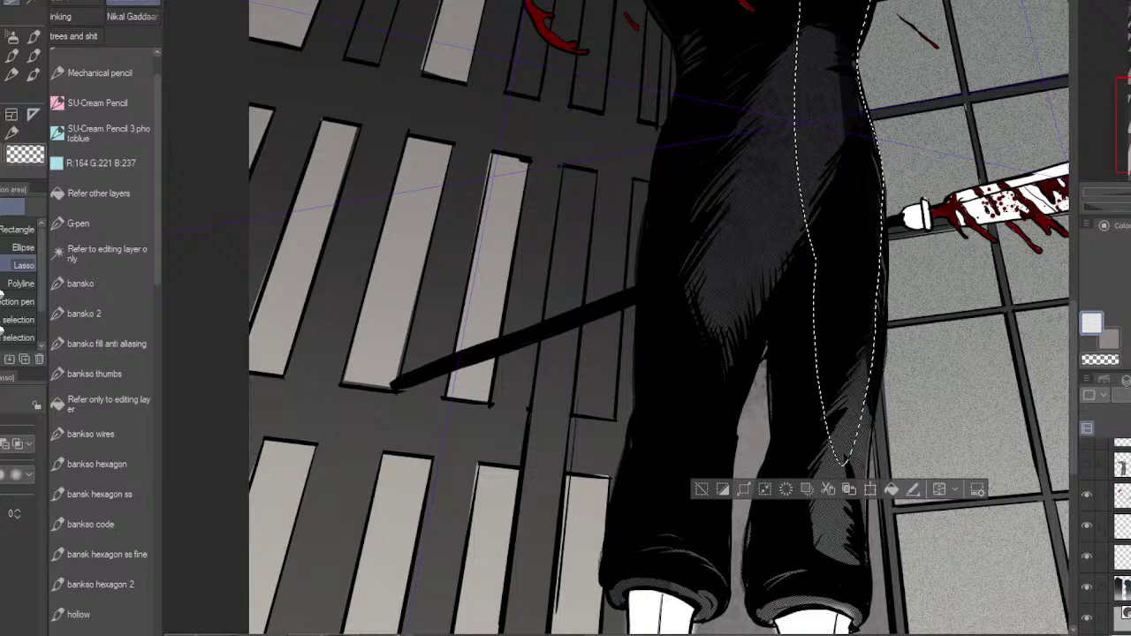
Step: Show the hidden building layer again and remove the lasso selection along the figure's side
mouse_move(707, 212)
mouse_down()
mouse_move(613, 565)
mouse_move(640, 544)
mouse_up()
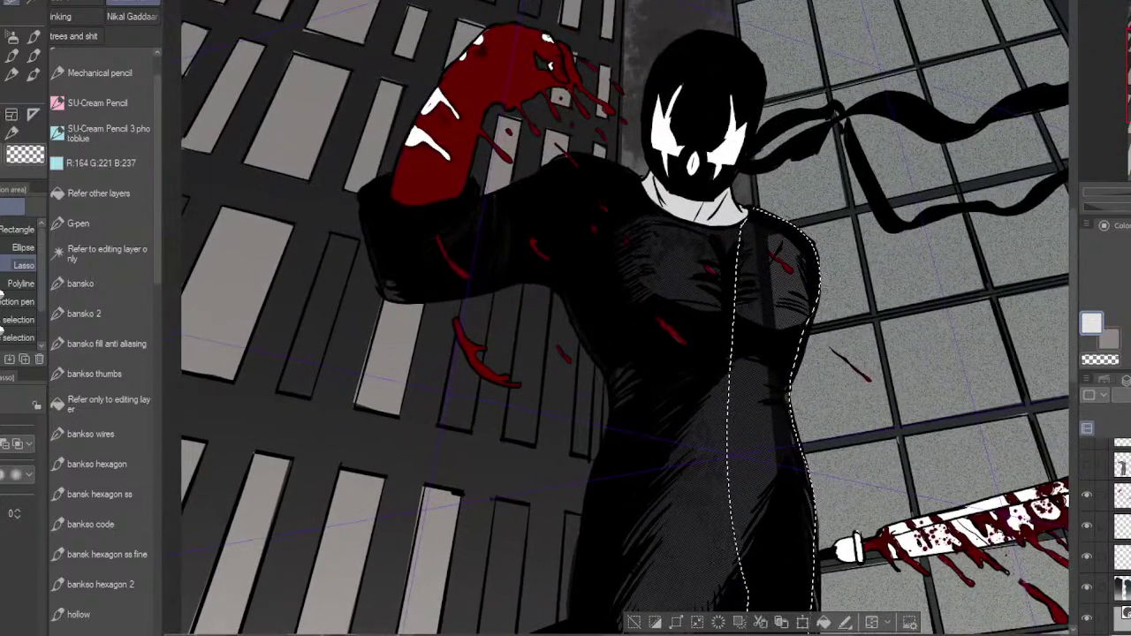
scroll(629, 318, down, 2)
scroll(629, 318, down, 2)
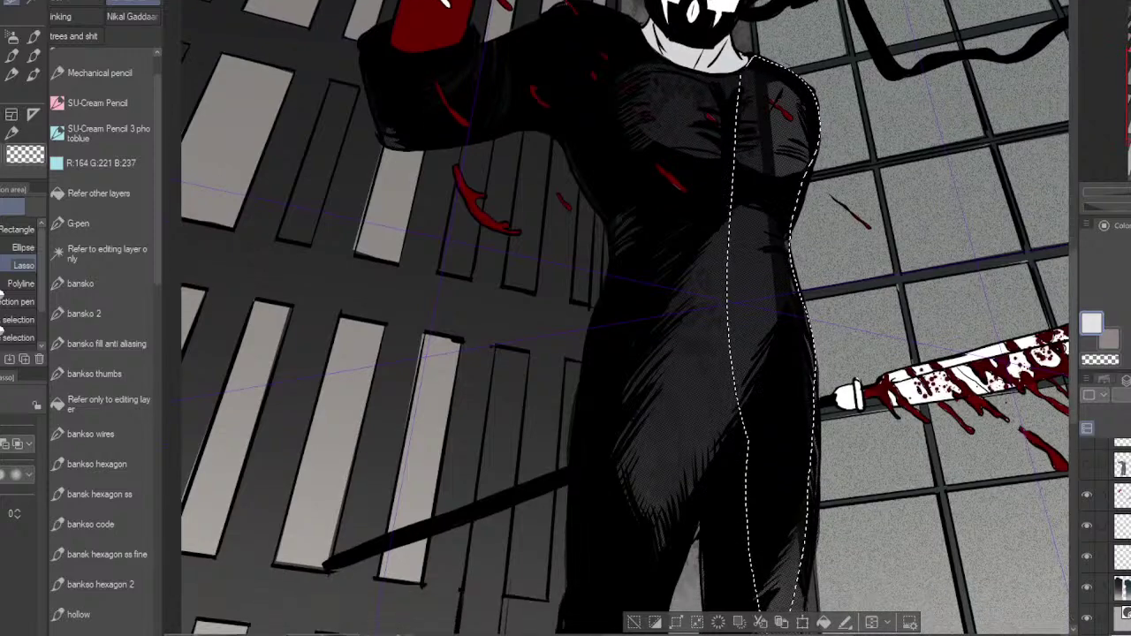
mouse_move(629, 318)
mouse_down()
mouse_move(634, 291)
mouse_move(630, 380)
mouse_up()
click(1087, 467)
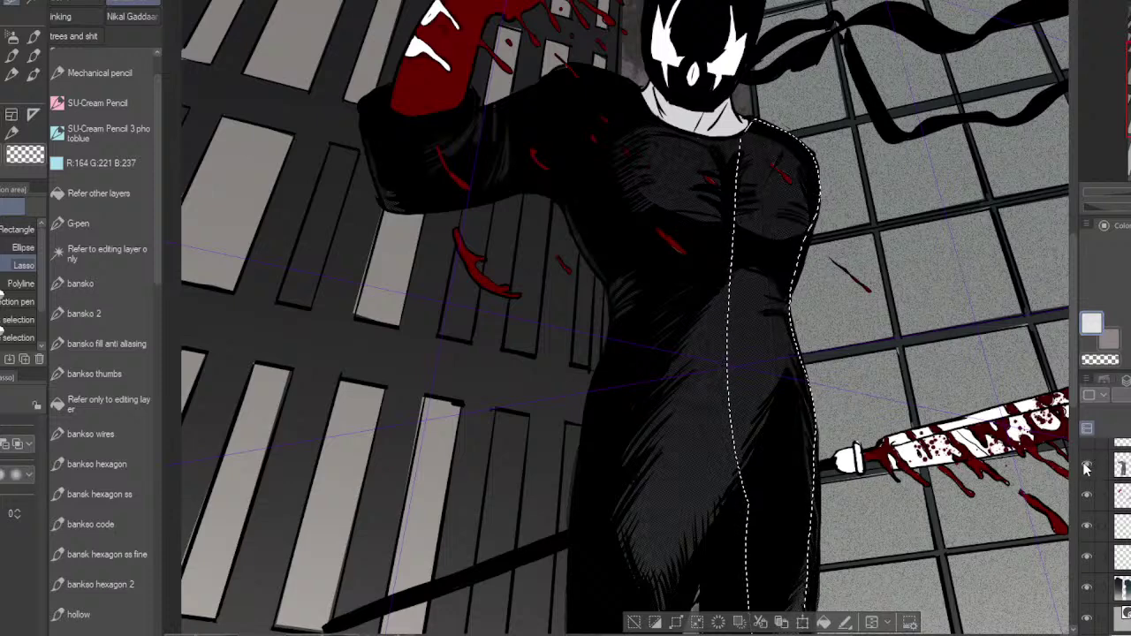
scroll(813, 548, down, 3)
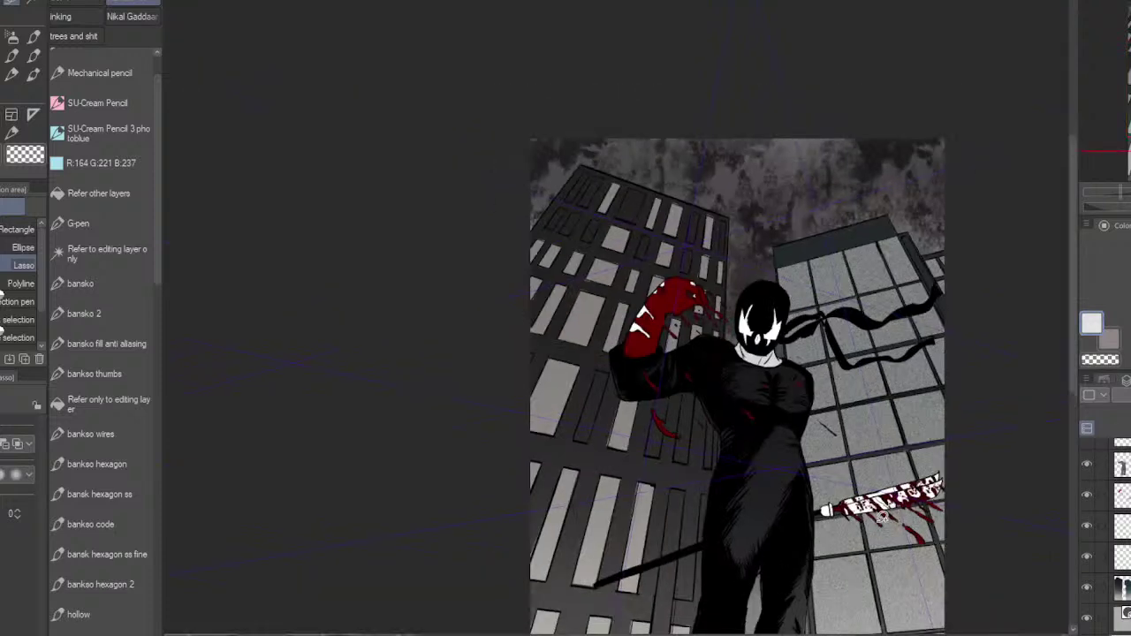
drag(882, 518, 855, 348)
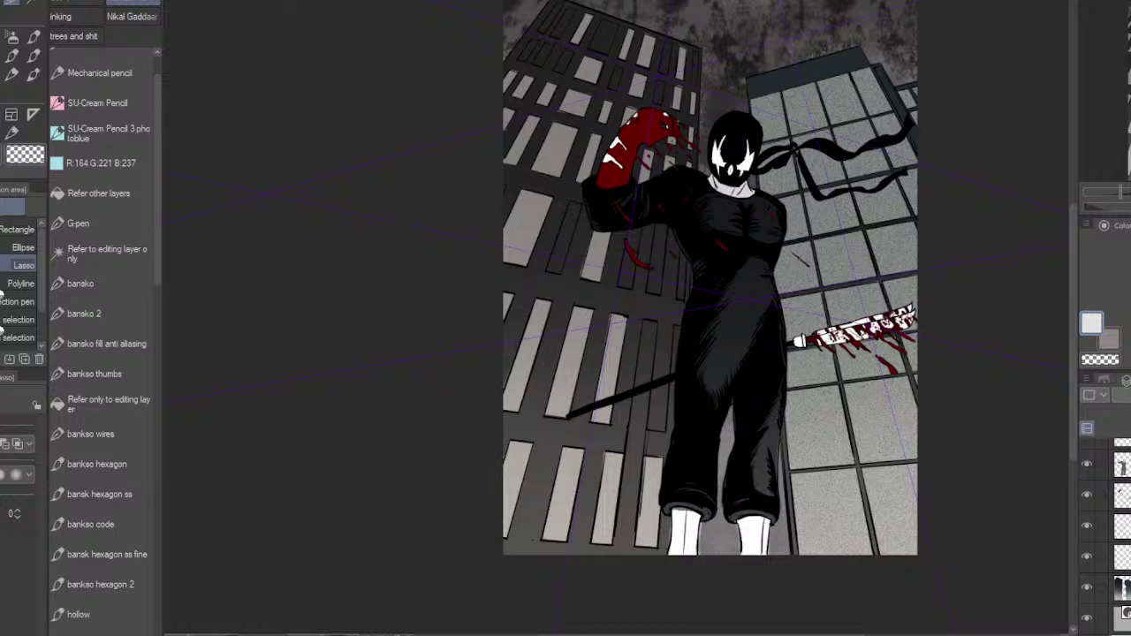
Step: Duplicate the topmost layer and make the lower copy the active layer
scroll(1105, 535, up, 5)
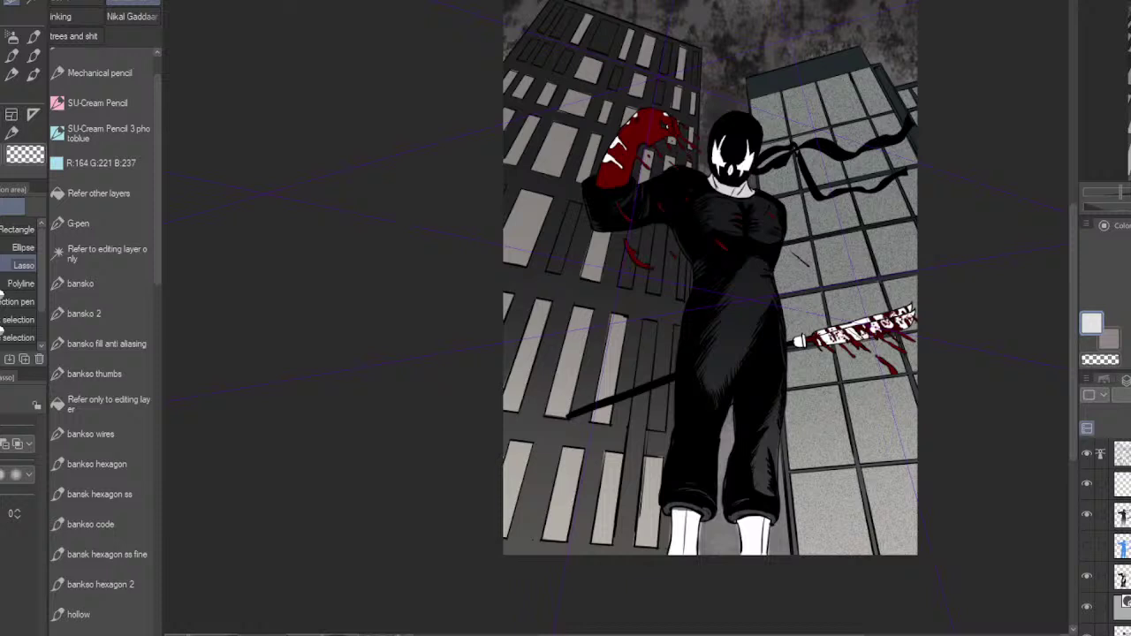
click(1121, 454)
click(1088, 381)
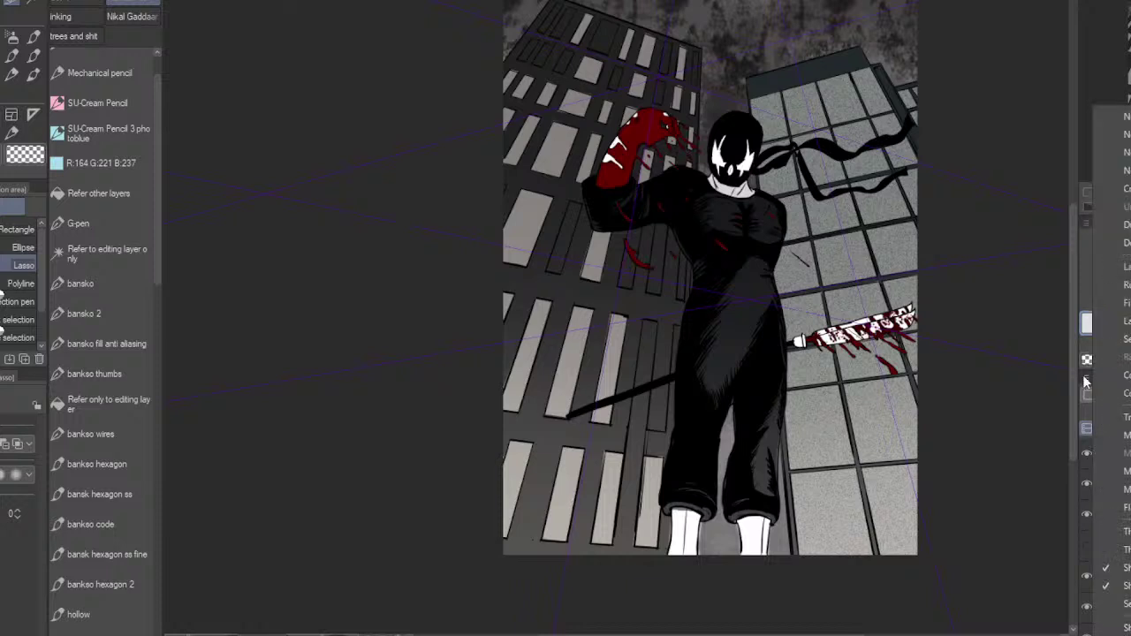
click(1116, 225)
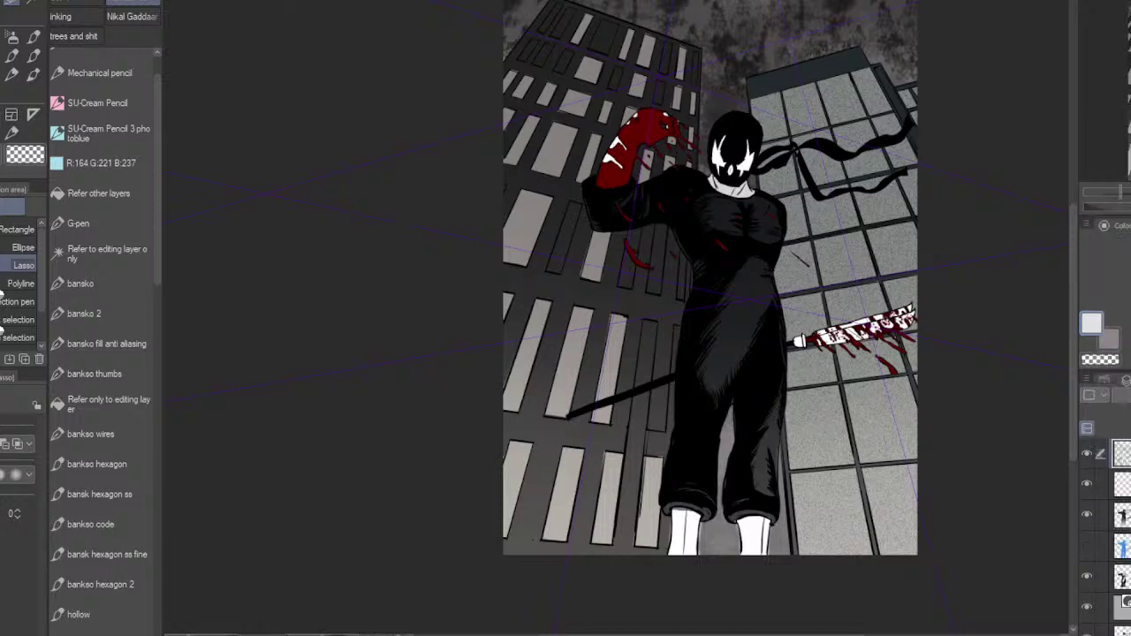
click(1118, 484)
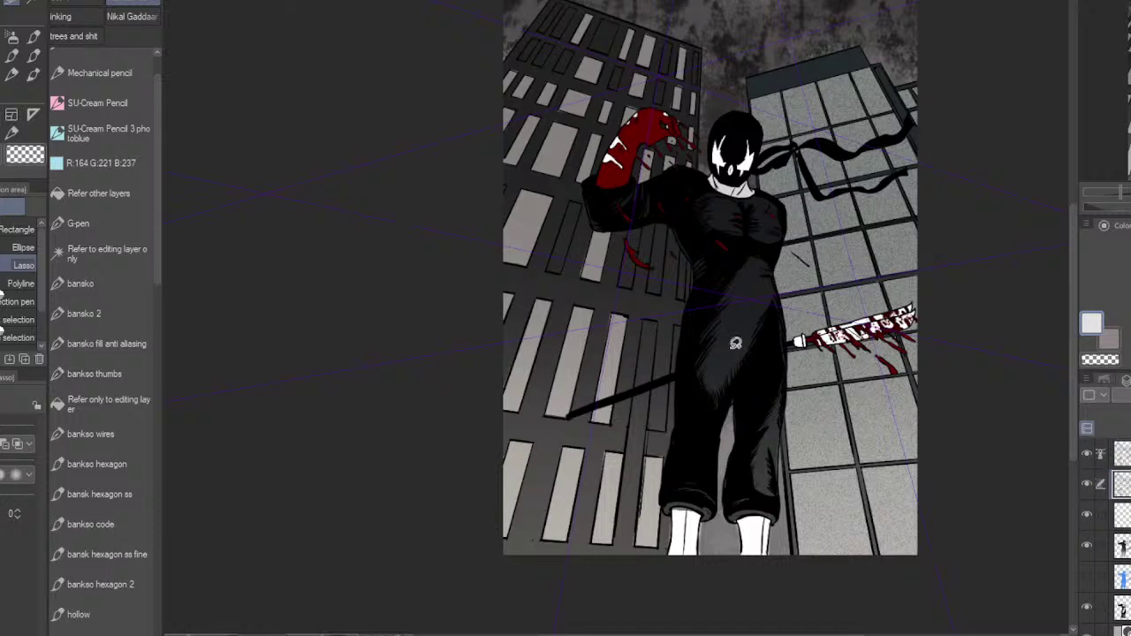
Step: Apply a Gaussian blur to the lower copy of the topmost layer
click(210, 0)
mouse_move(237, 0)
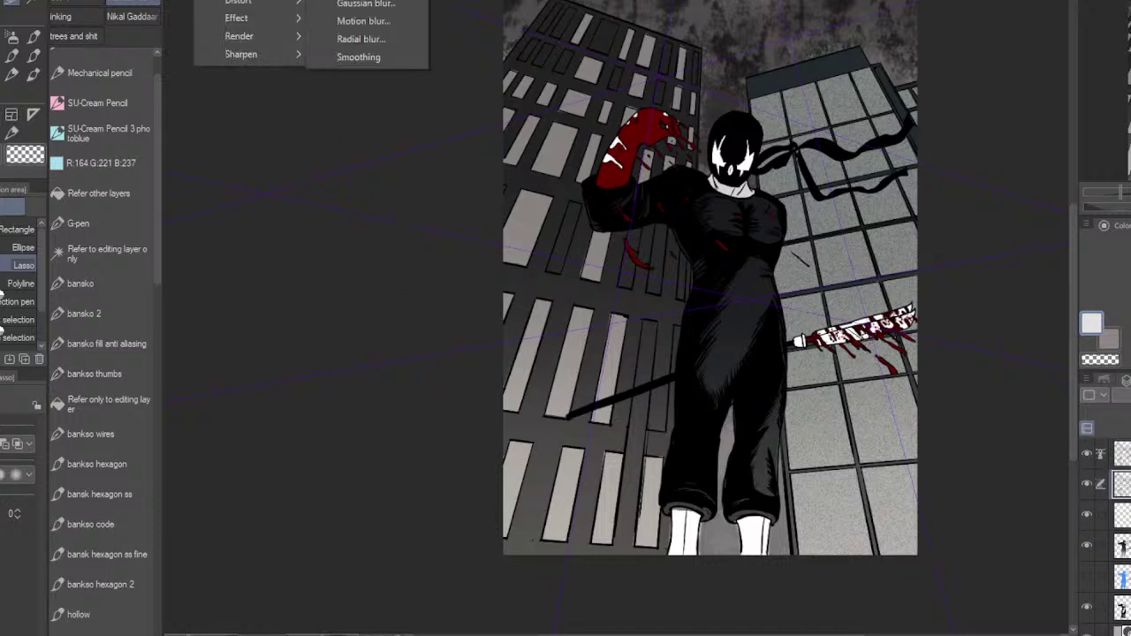
click(366, 4)
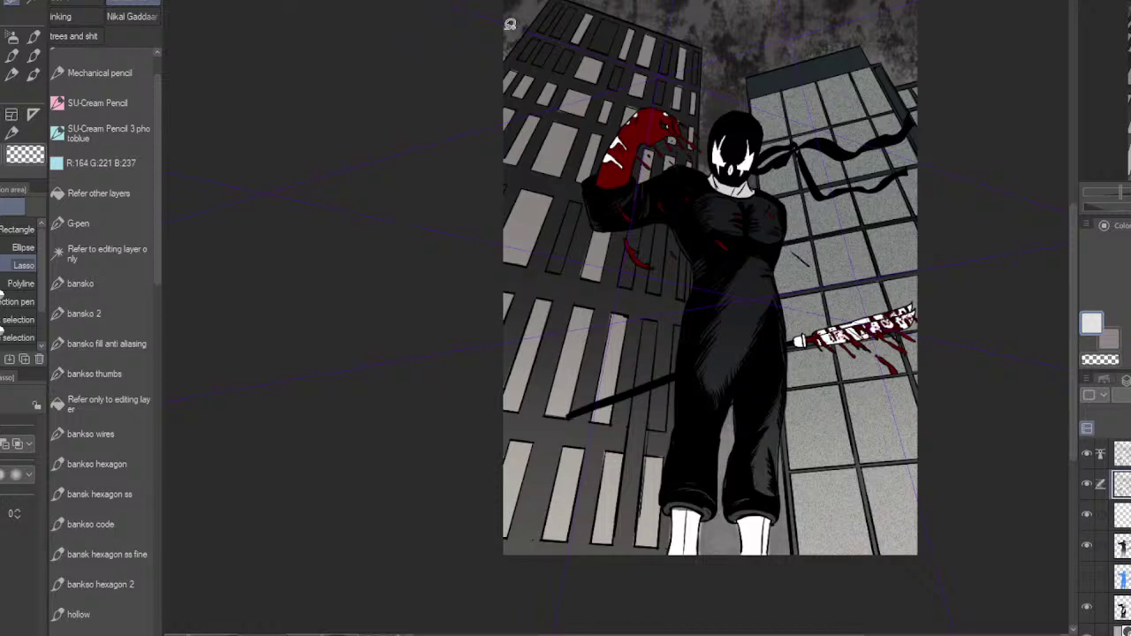
click(210, 0)
mouse_move(236, 0)
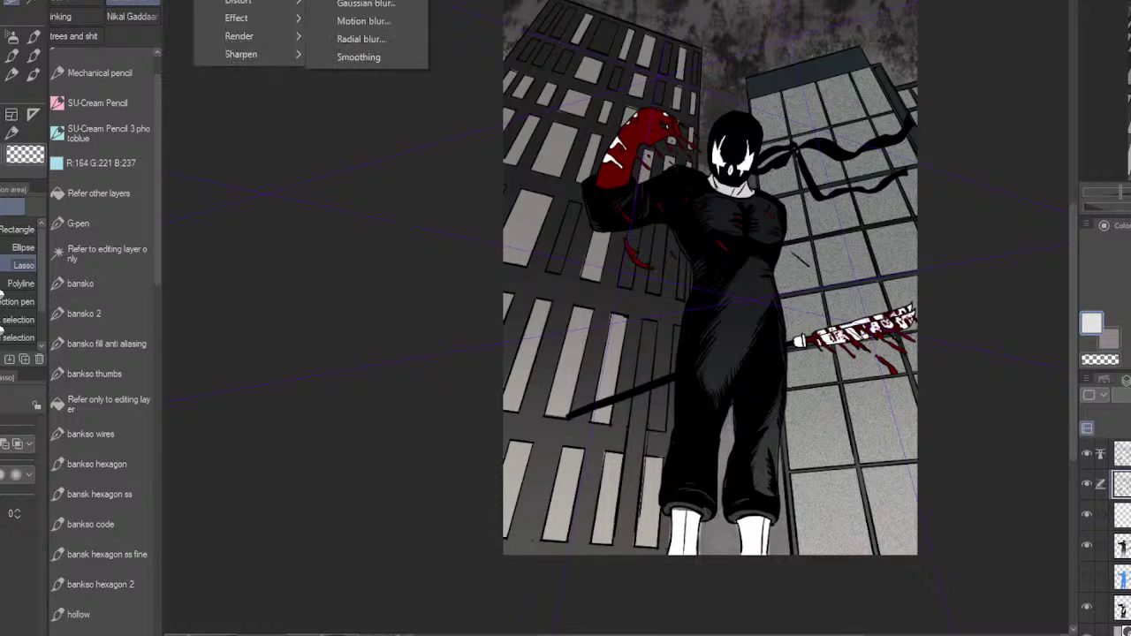
click(366, 5)
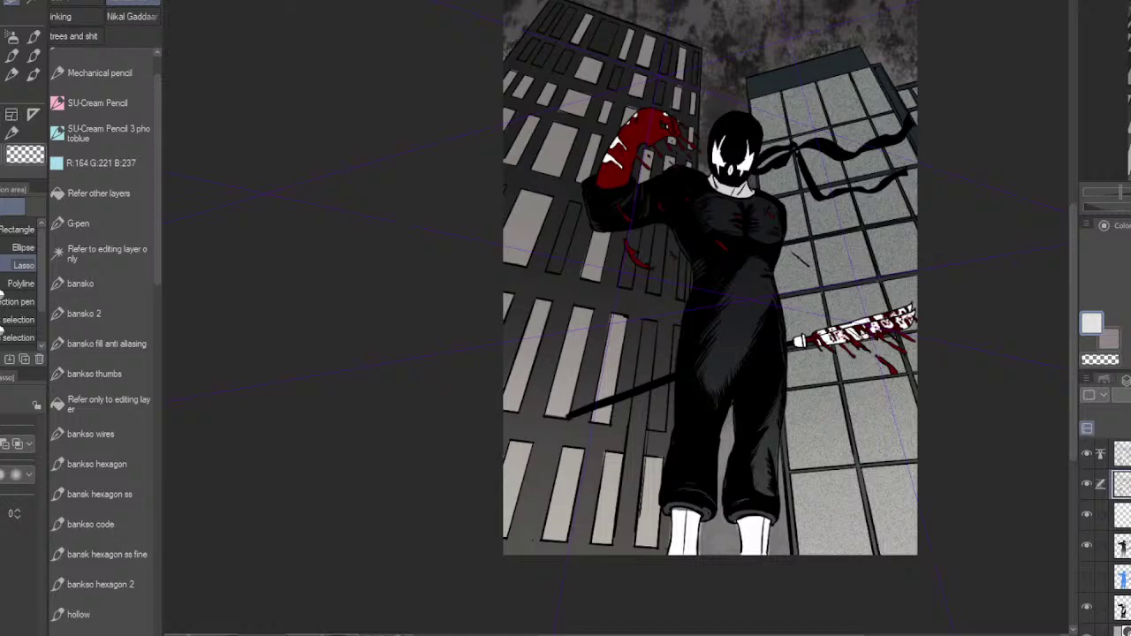
key(ctrl+0)
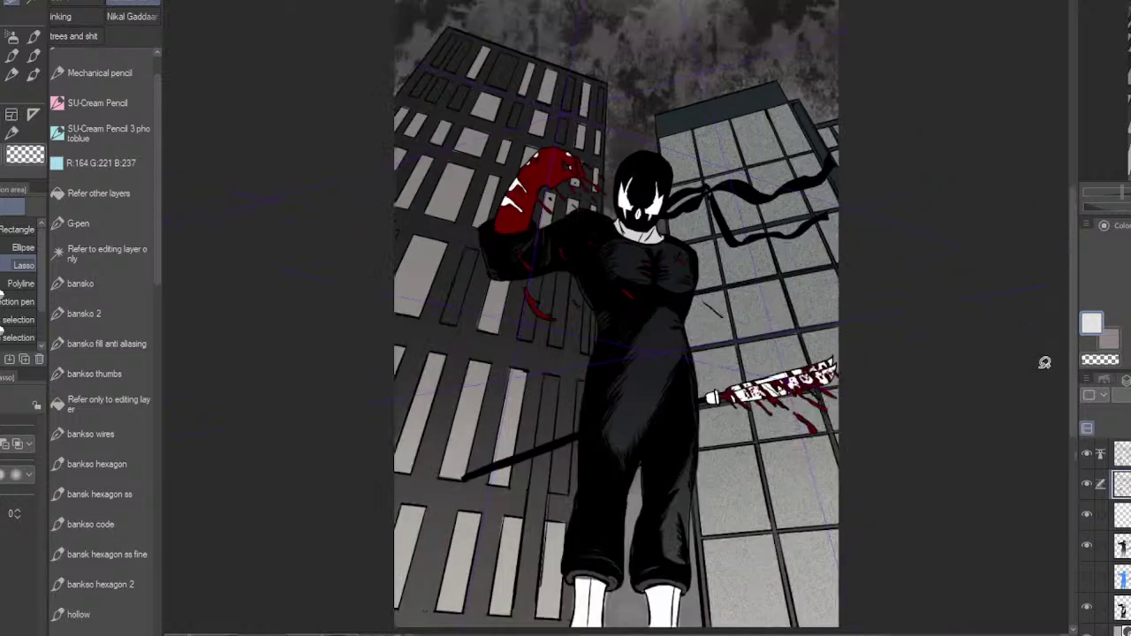